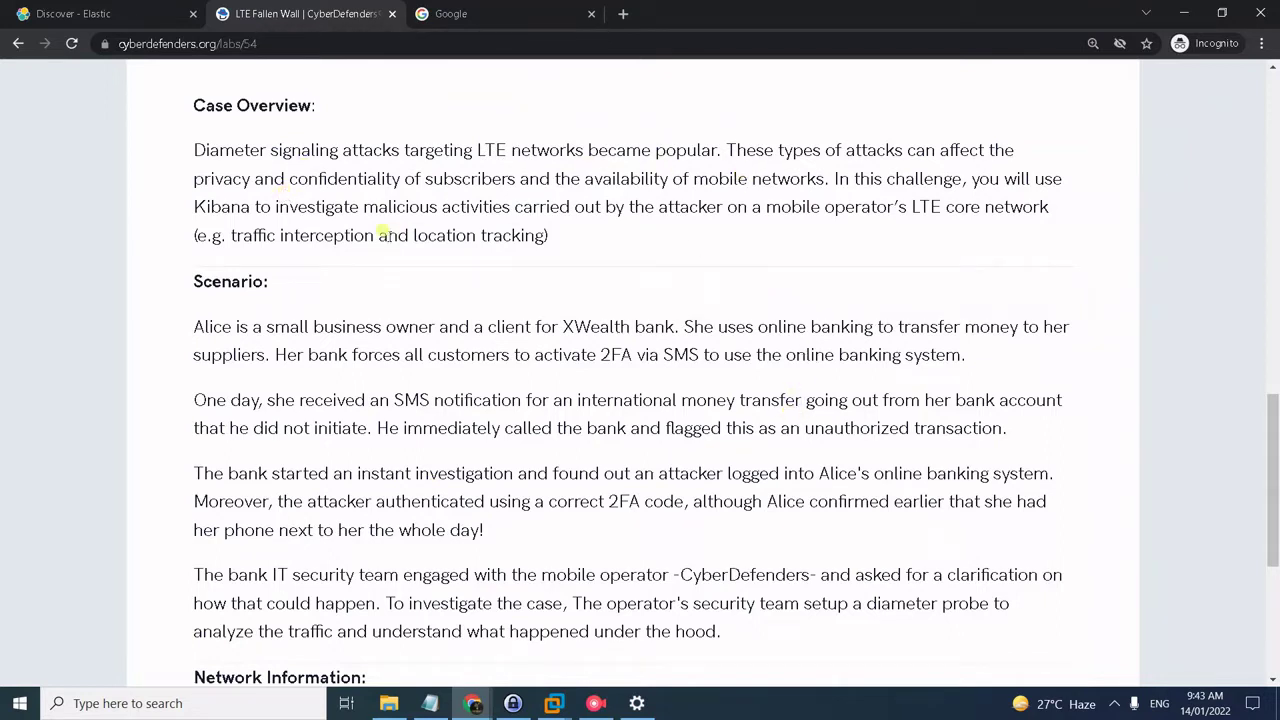
# Step: Read the LTE Fallen Wall lab's case overview, scenario and network information
pyautogui.scroll(-1, 1041, 523)
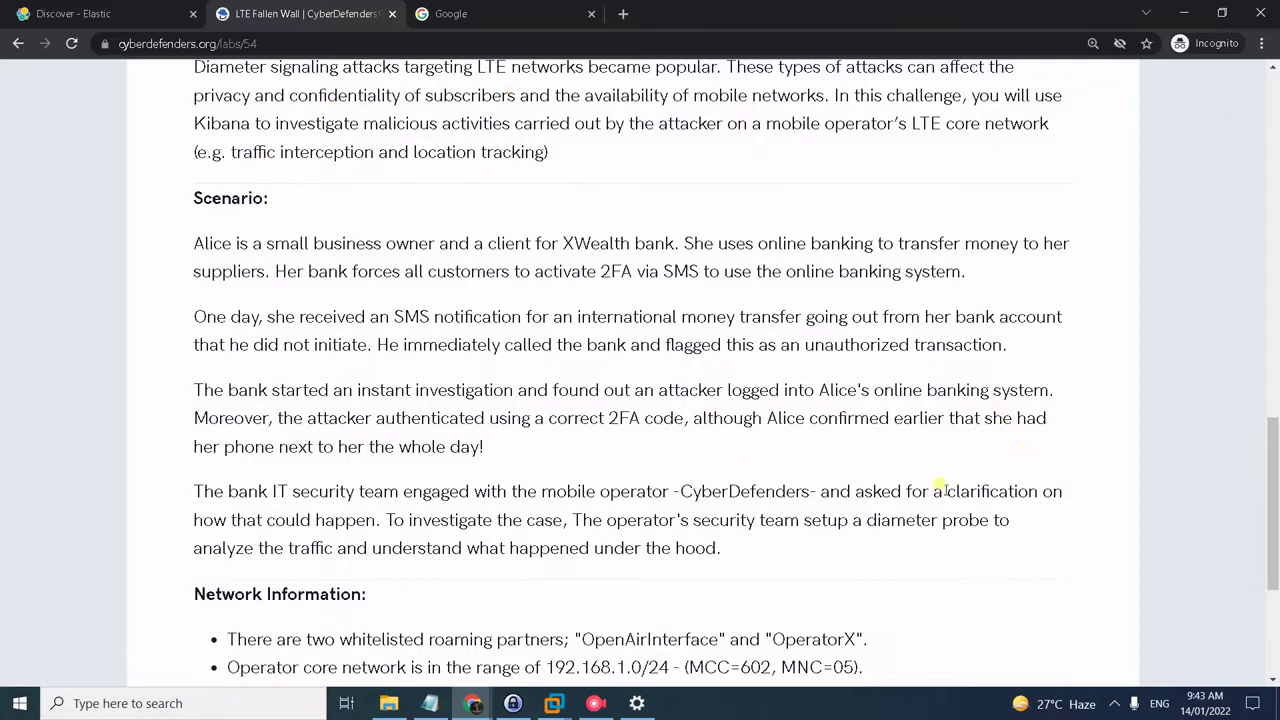
pyautogui.scroll(-1, 800, 345)
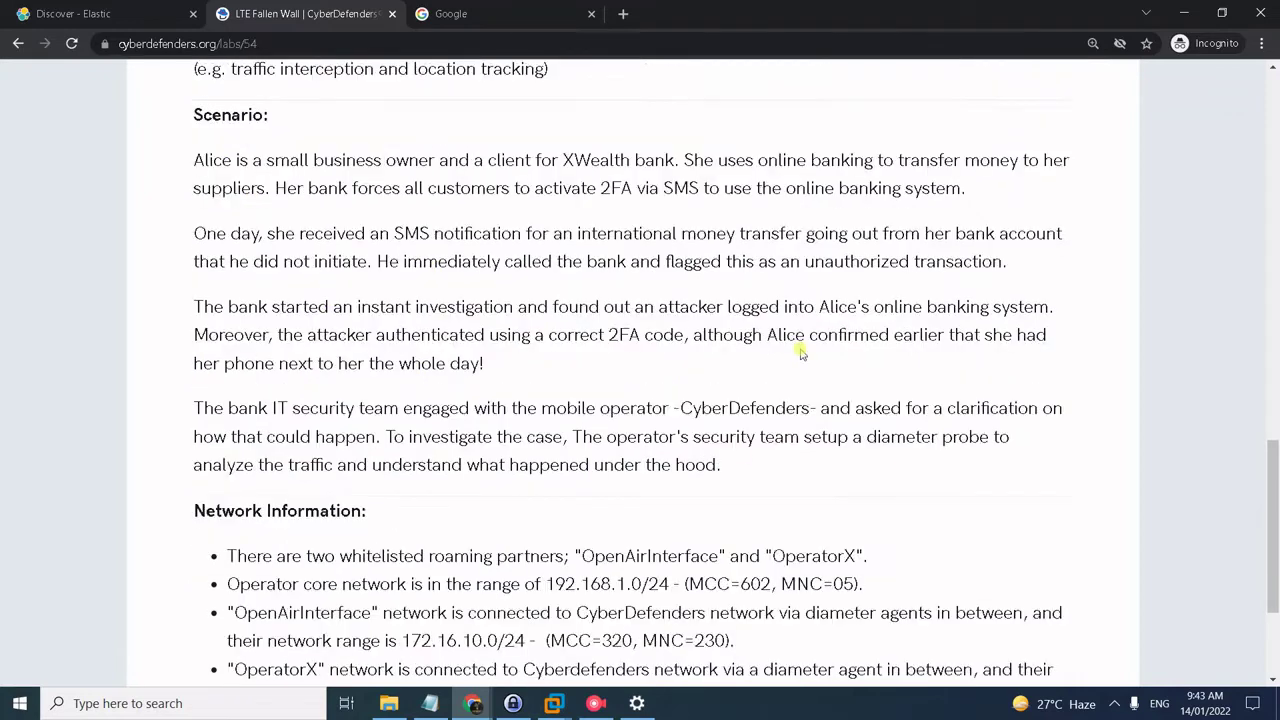
pyautogui.scroll(-3, 800, 350)
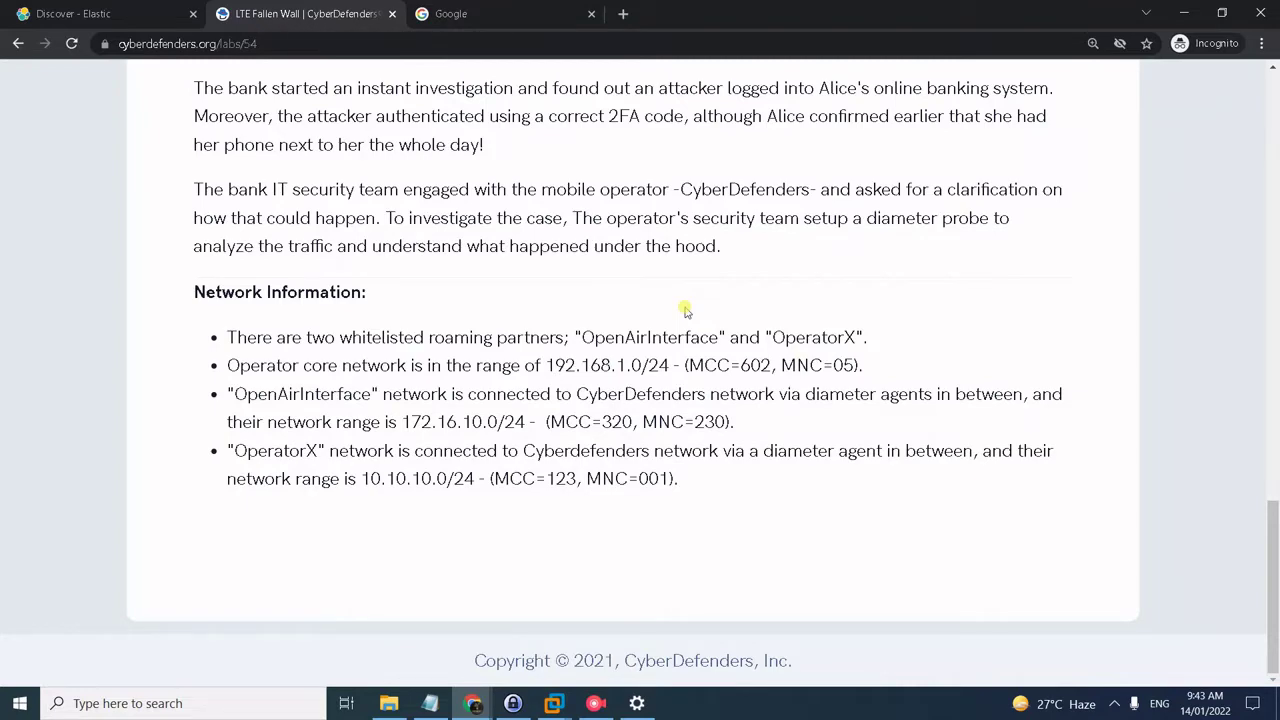
pyautogui.scroll(10, 685, 311)
# Step: Open the challenge questions and reveal all three hints for question #1 about the diameter interface
pyautogui.click(300, 445)
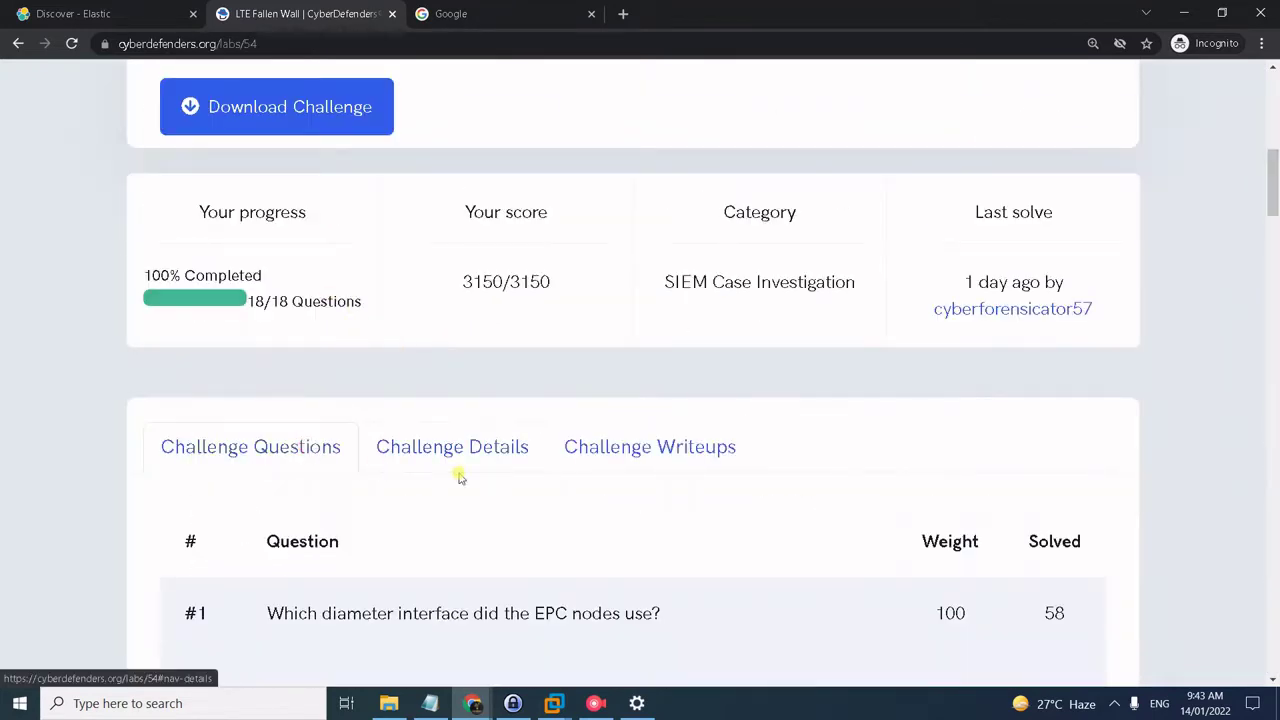
pyautogui.scroll(-1, 470, 478)
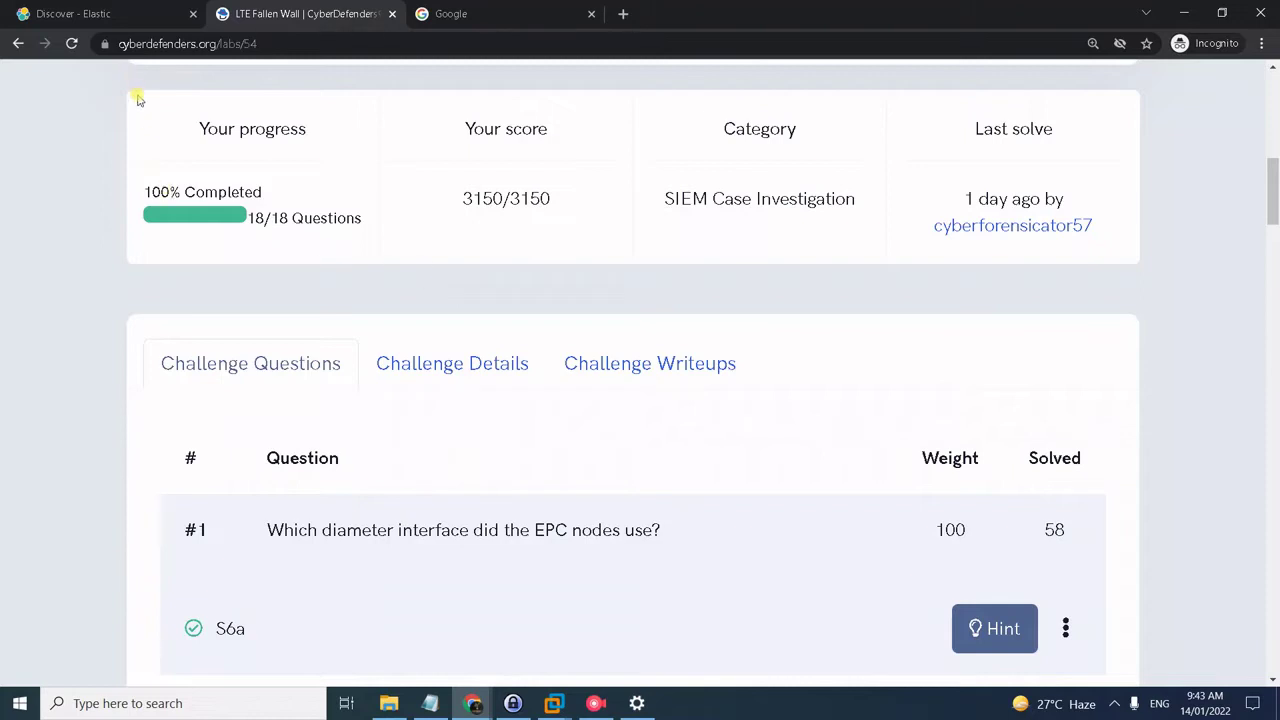
pyautogui.click(980, 614)
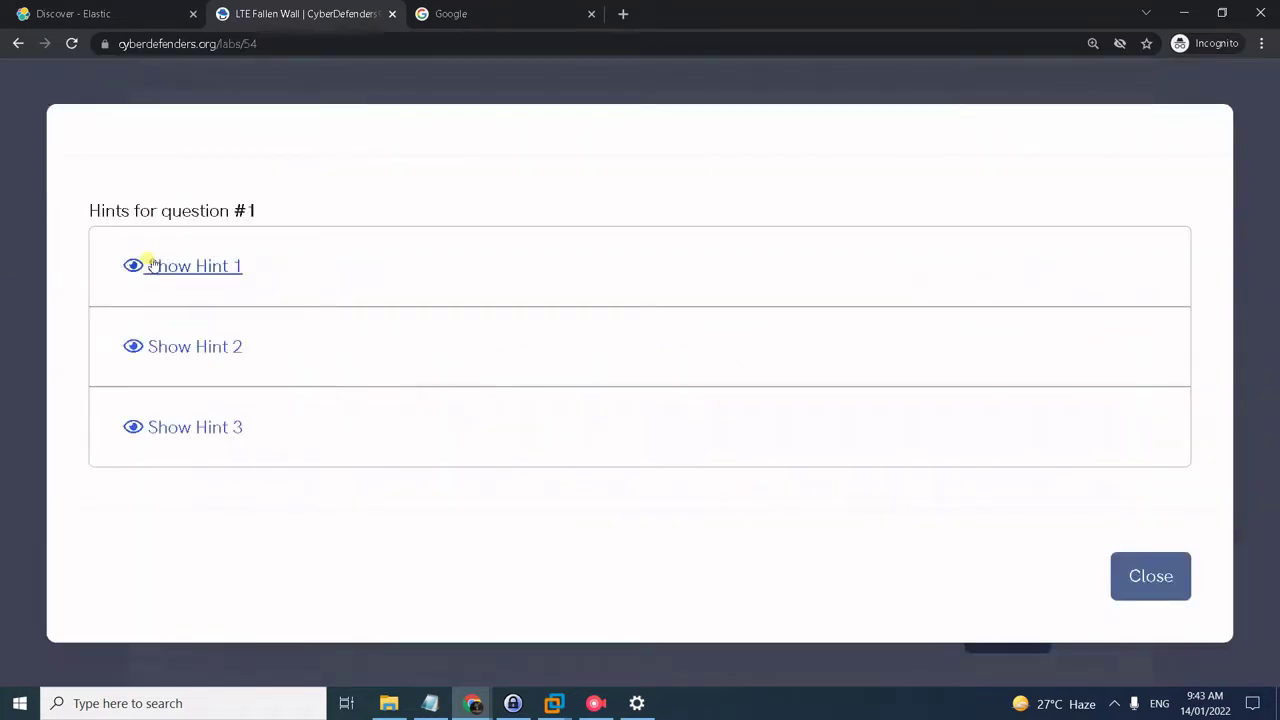
pyautogui.click(152, 262)
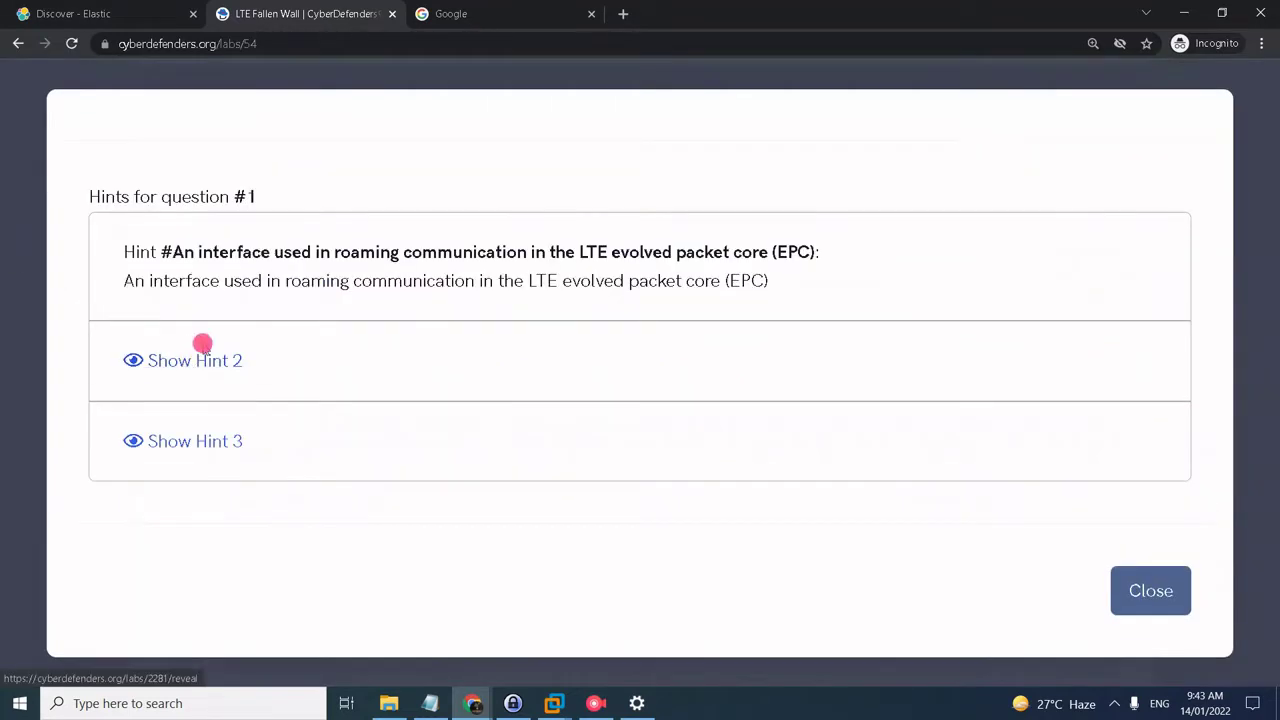
pyautogui.click(202, 344)
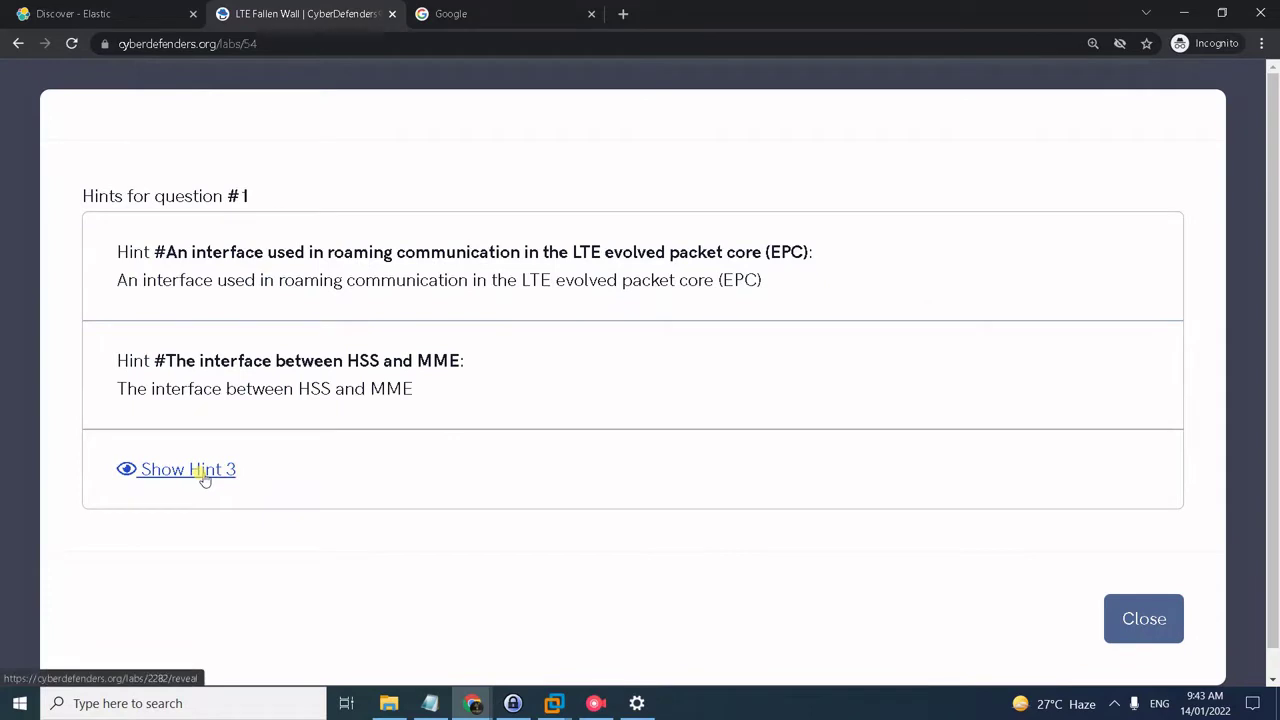
pyautogui.click(203, 474)
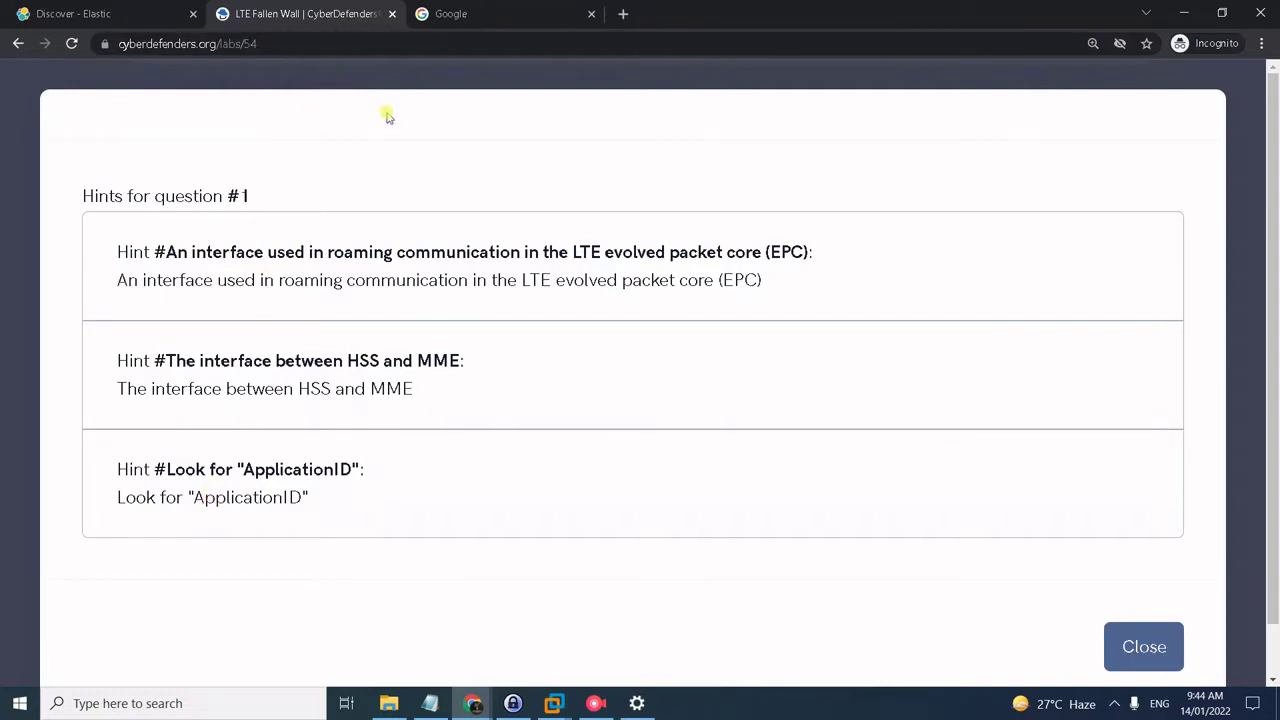
# Step: Search Google for "EPC node diameter interface"
pyautogui.click(450, 15)
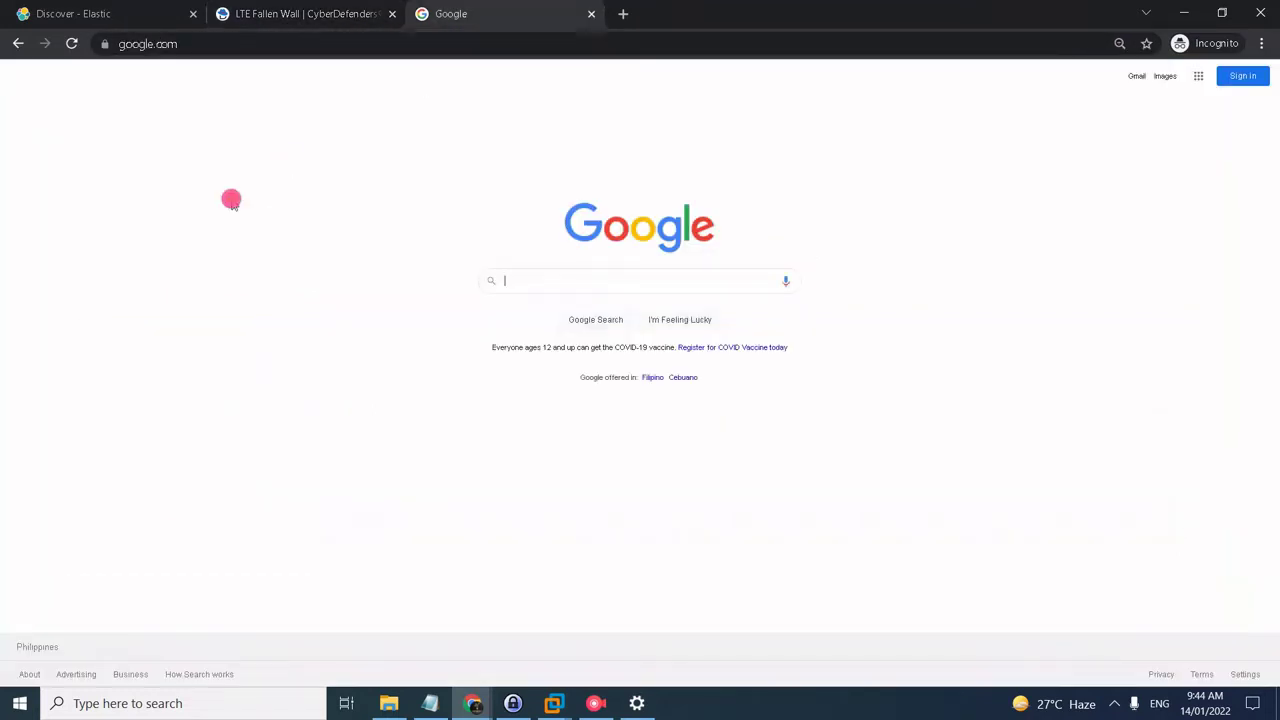
pyautogui.write('EPC')
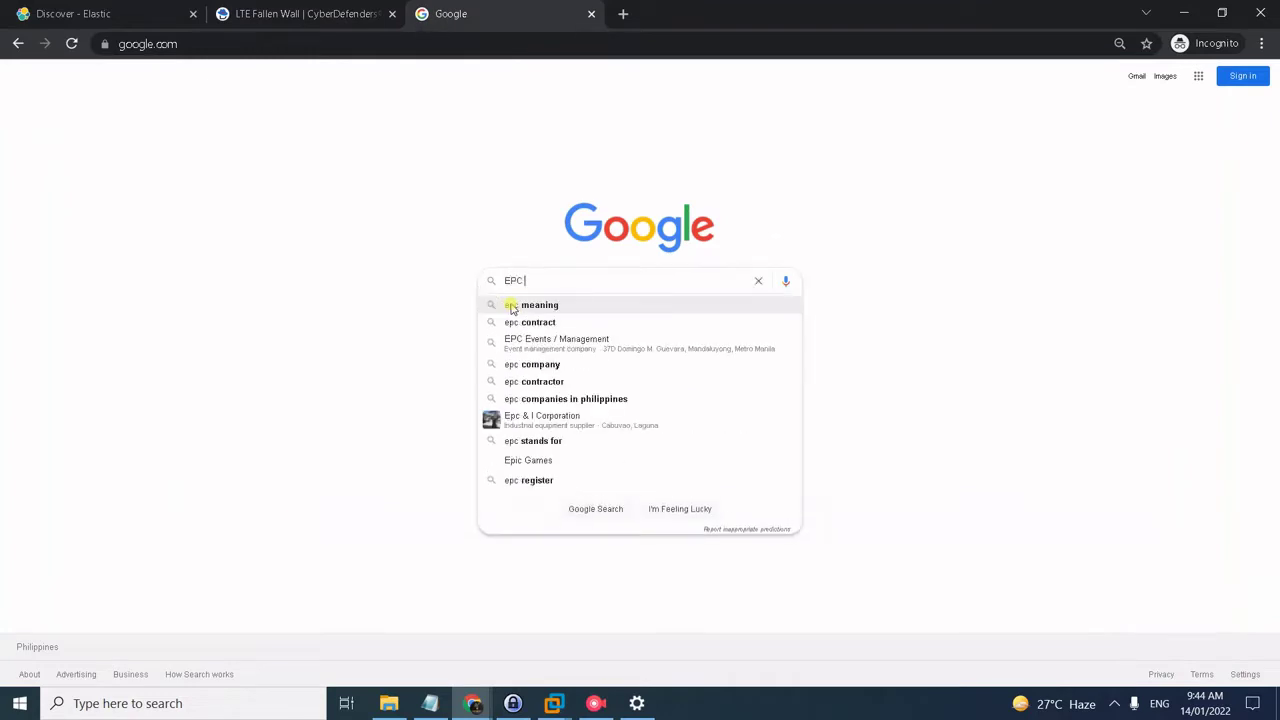
pyautogui.write(' node di')
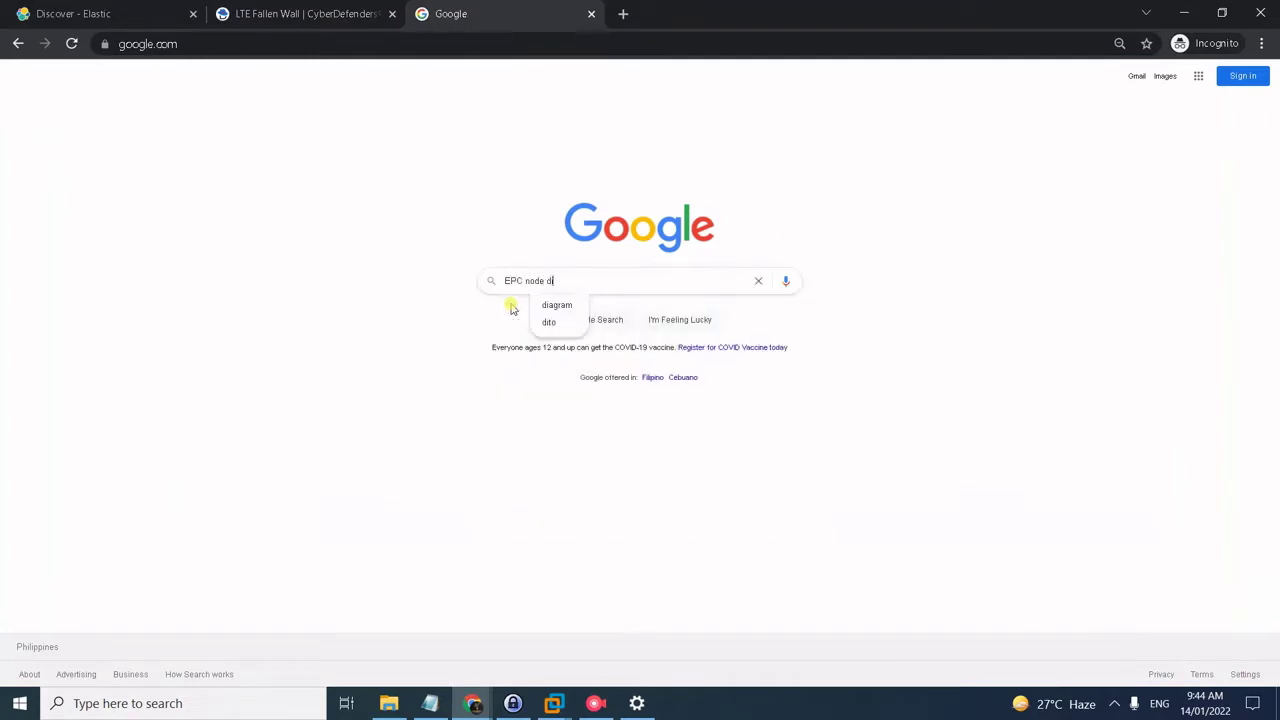
pyautogui.write('amter inter')
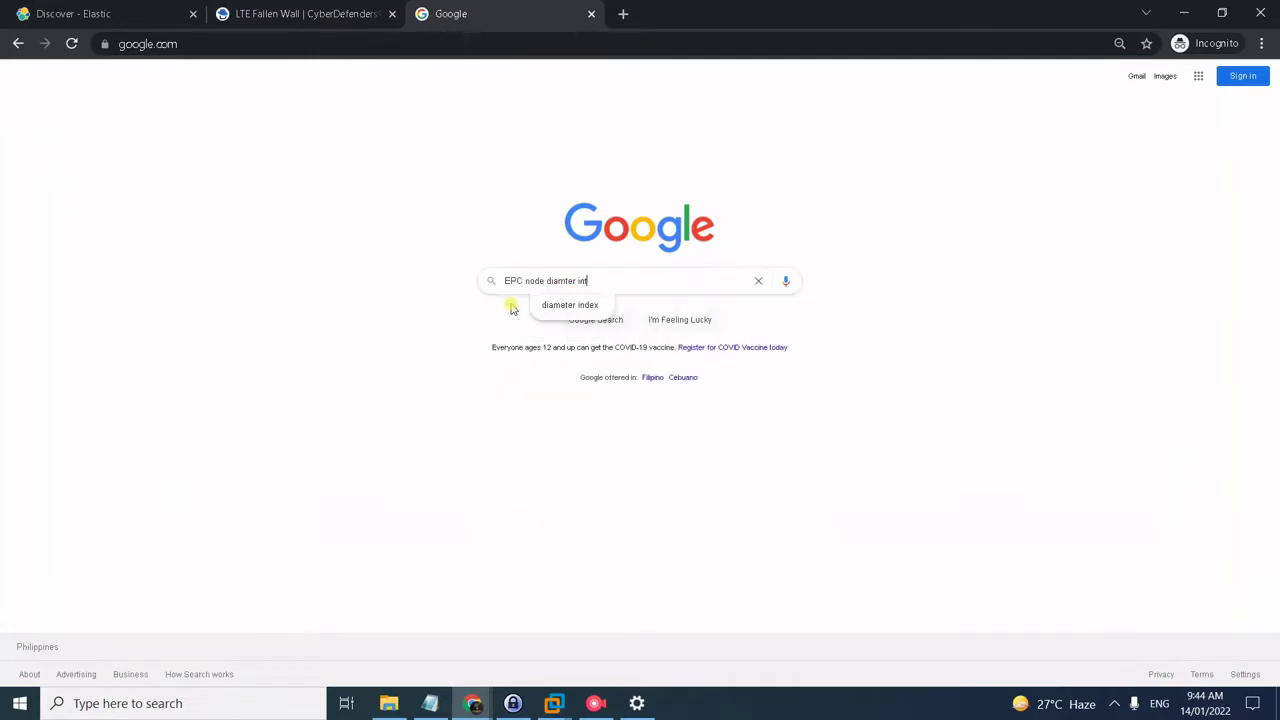
pyautogui.press('BackSpace')
pyautogui.press('BackSpace')
pyautogui.press('BackSpace')
pyautogui.press('BackSpace')
pyautogui.press('BackSpace')
pyautogui.press('BackSpace')
pyautogui.press('BackSpace')
pyautogui.press('BackSpace')
pyautogui.press('BackSpace')
pyautogui.write('e')
pyautogui.write('ter interface')
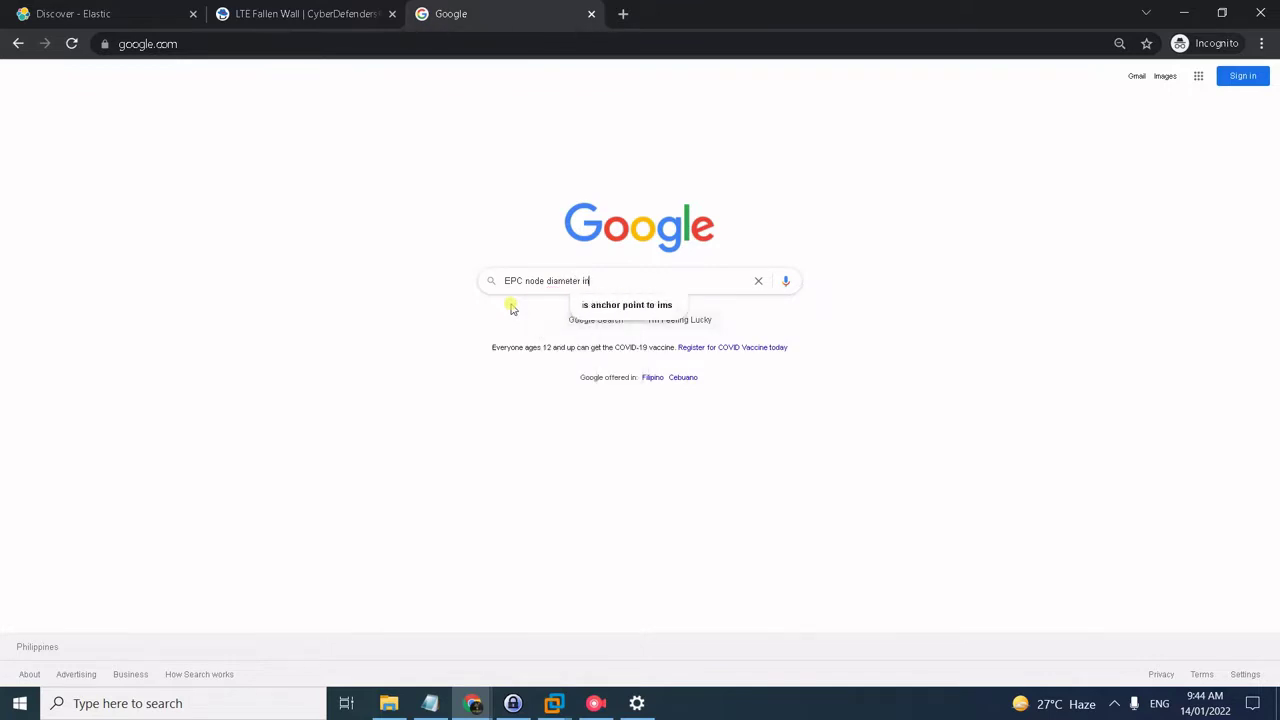
pyautogui.press('Return')
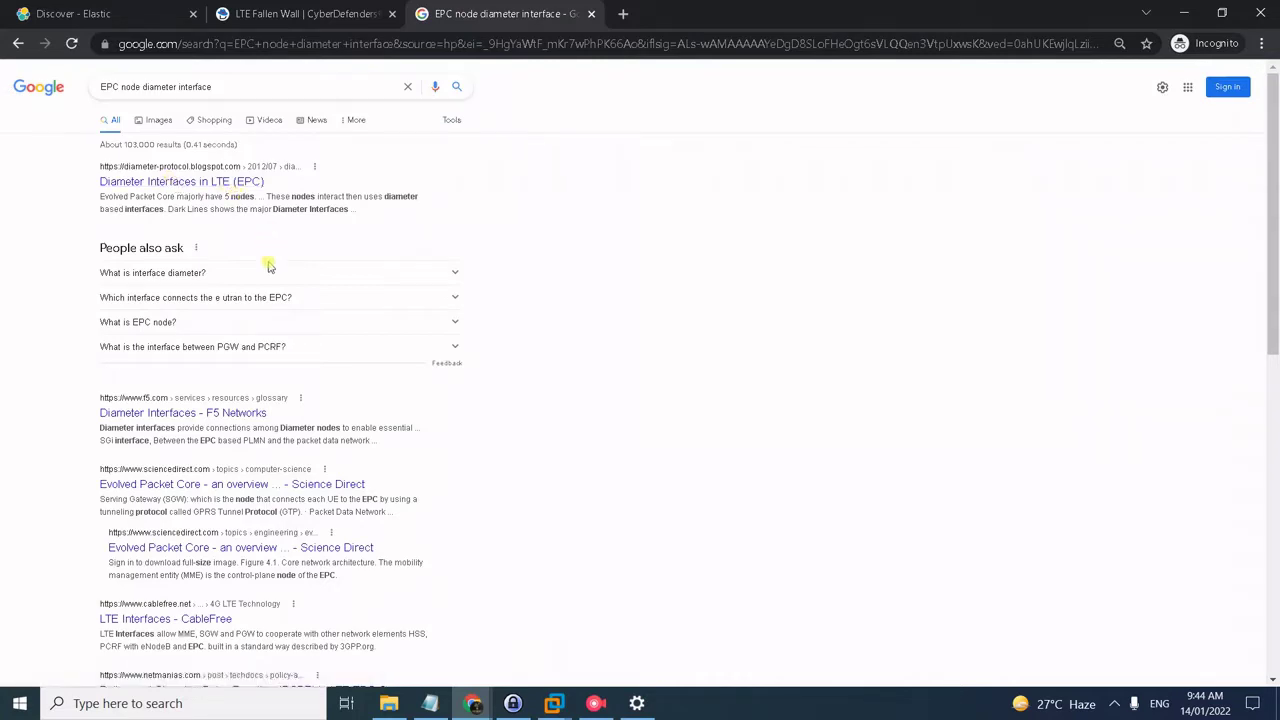
# Step: Open the "Diameter Interfaces in LTE (EPC)" article and examine its enlarged diagram for the HSS–MME interface named in the hint
pyautogui.click(218, 183)
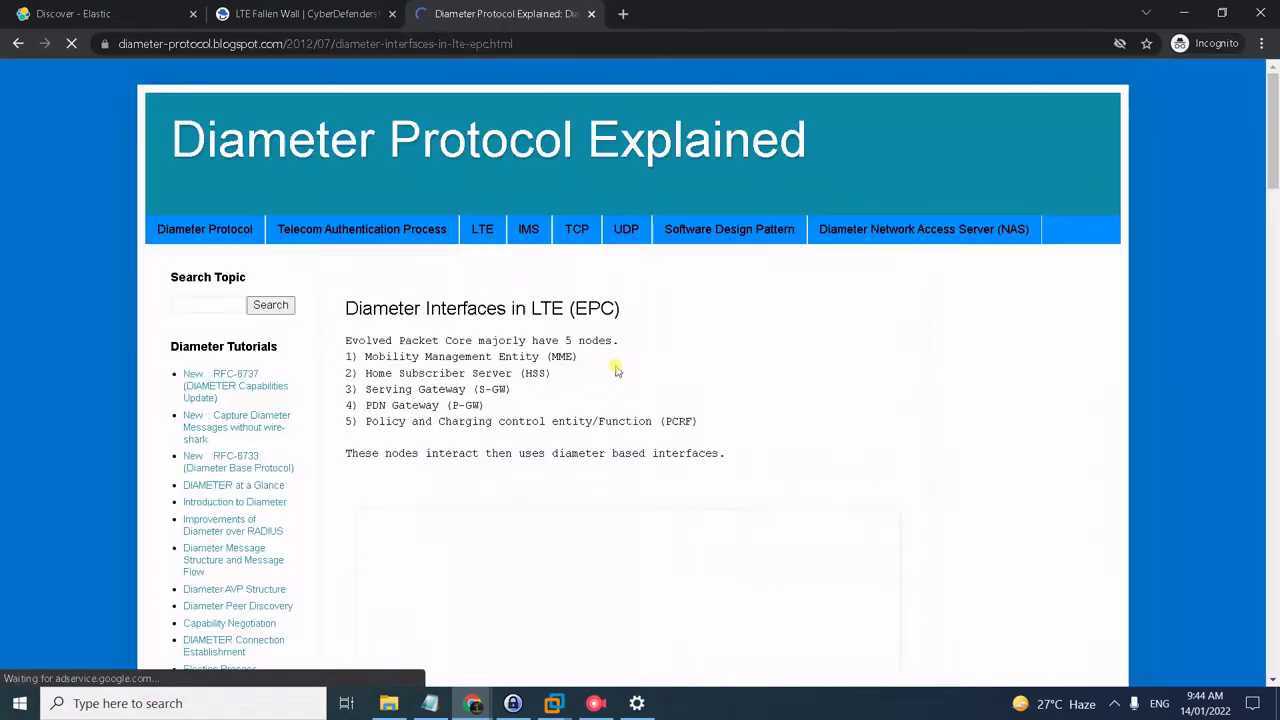
pyautogui.scroll(-2, 889, 561)
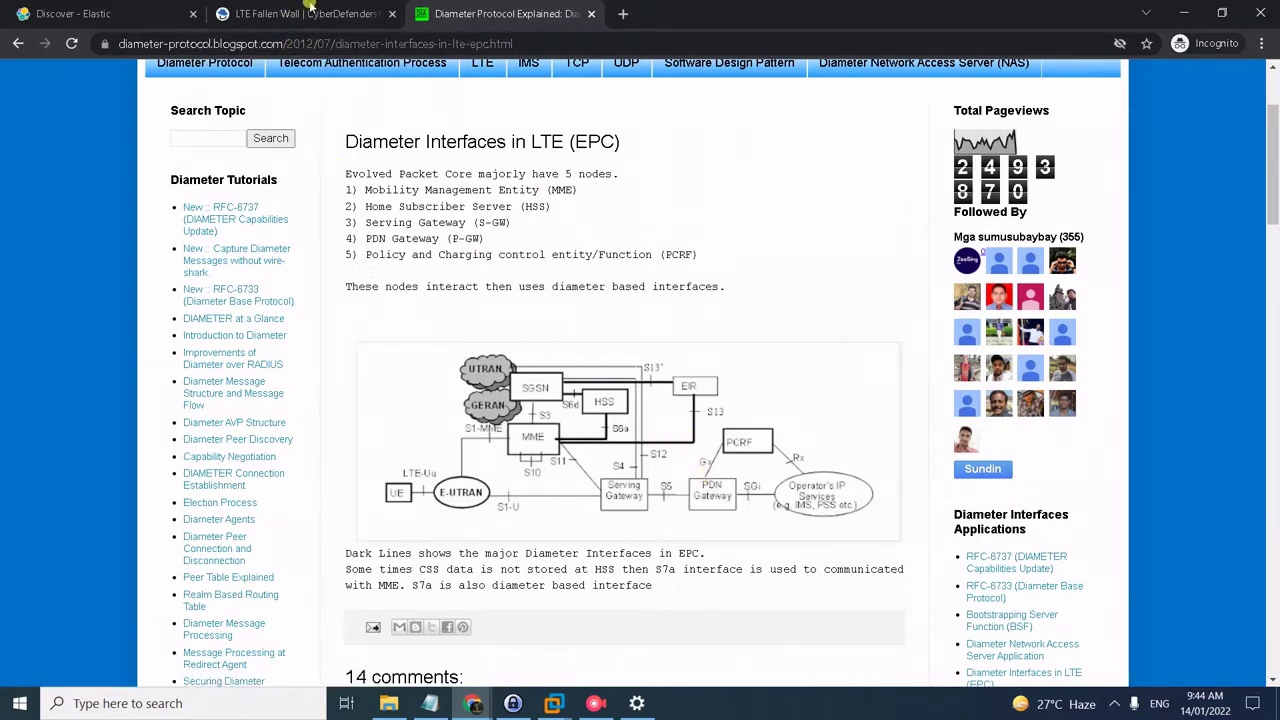
pyautogui.click(310, 12)
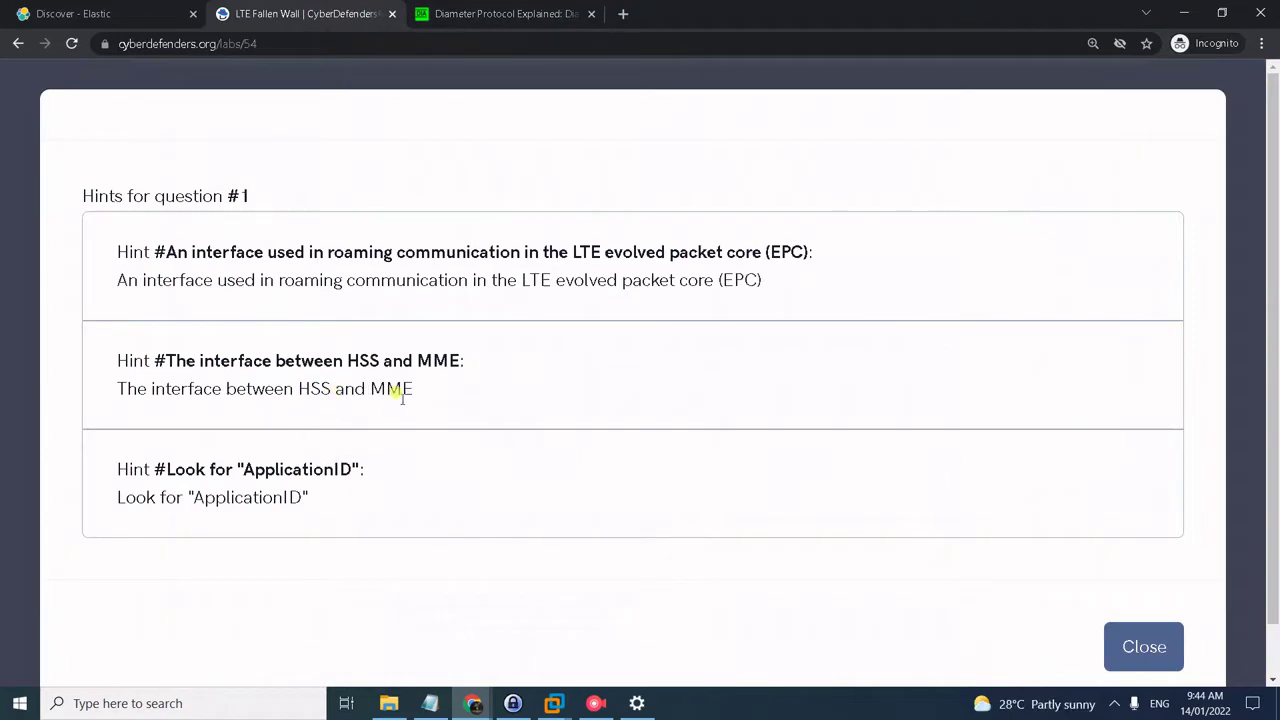
pyautogui.click(523, 16)
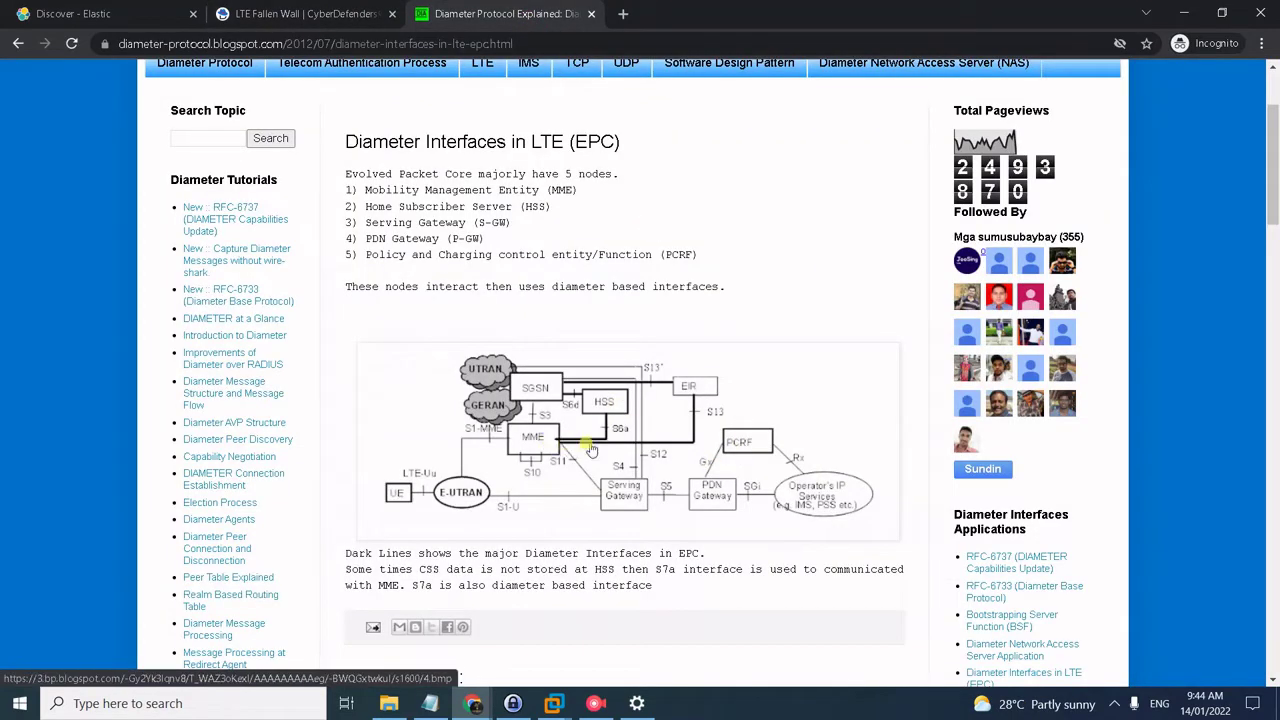
pyautogui.hotkey('ctrl', '+')
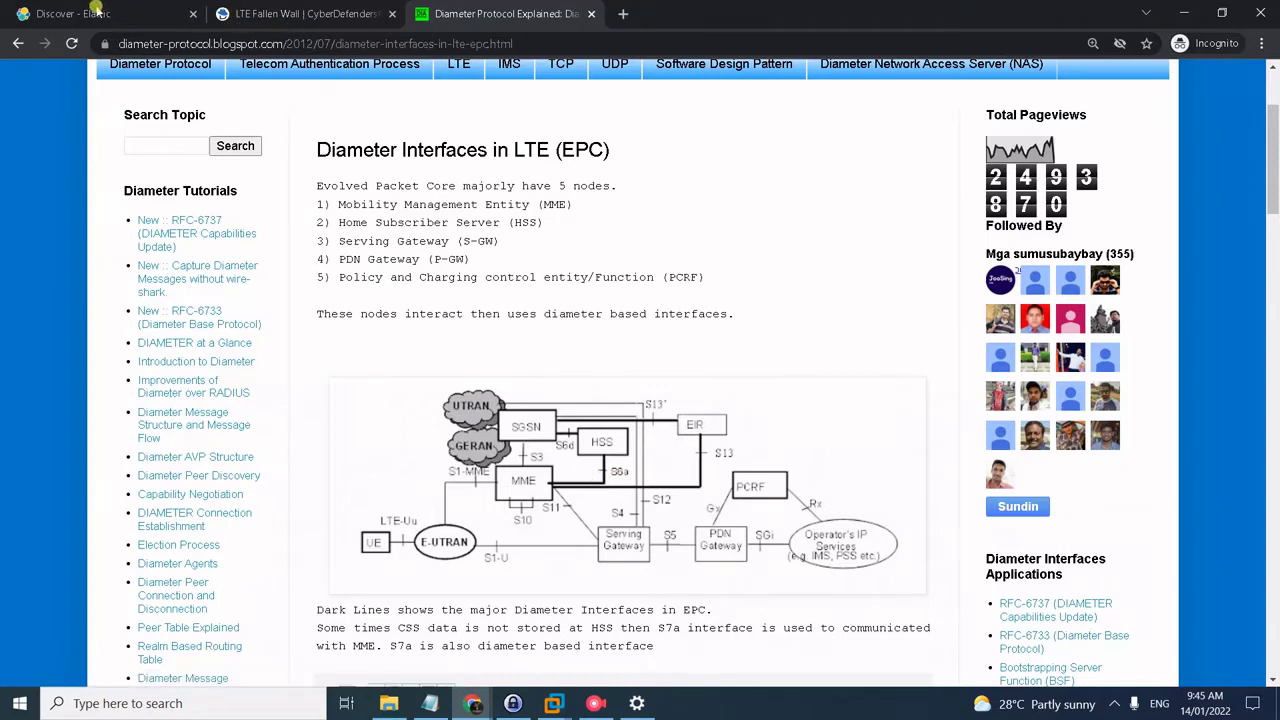
# Step: Copy "ApplicationID" from the third hint of question #1 and paste it into the Elastic Discover query
pyautogui.click(268, 10)
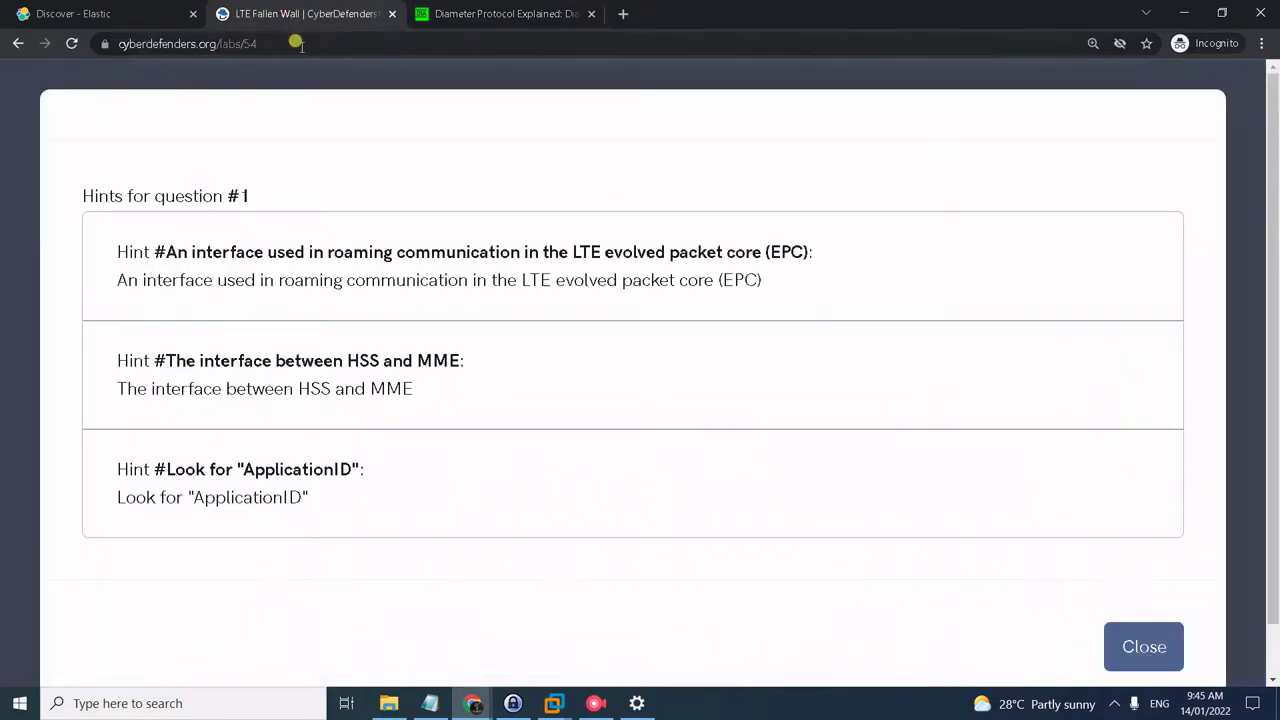
pyautogui.moveTo(197, 499); pyautogui.dragTo(300, 497)
pyautogui.hotkey('ctrl', 'c')
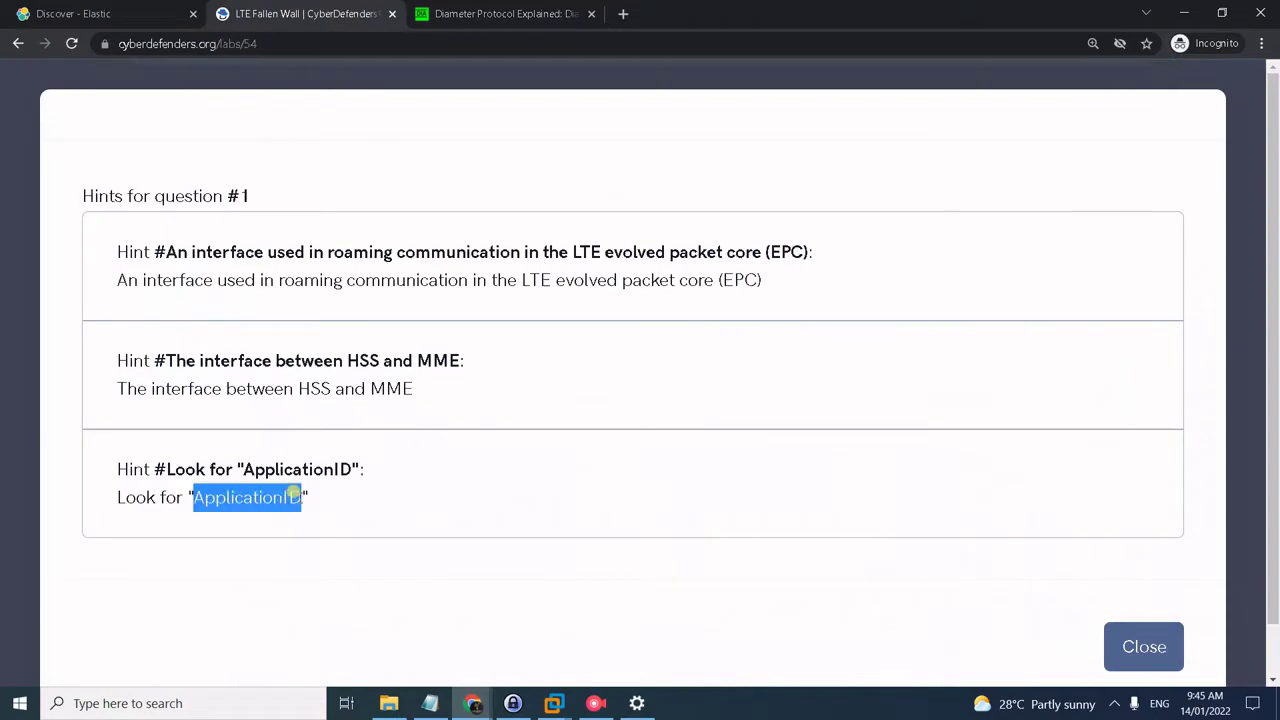
pyautogui.click(135, 8)
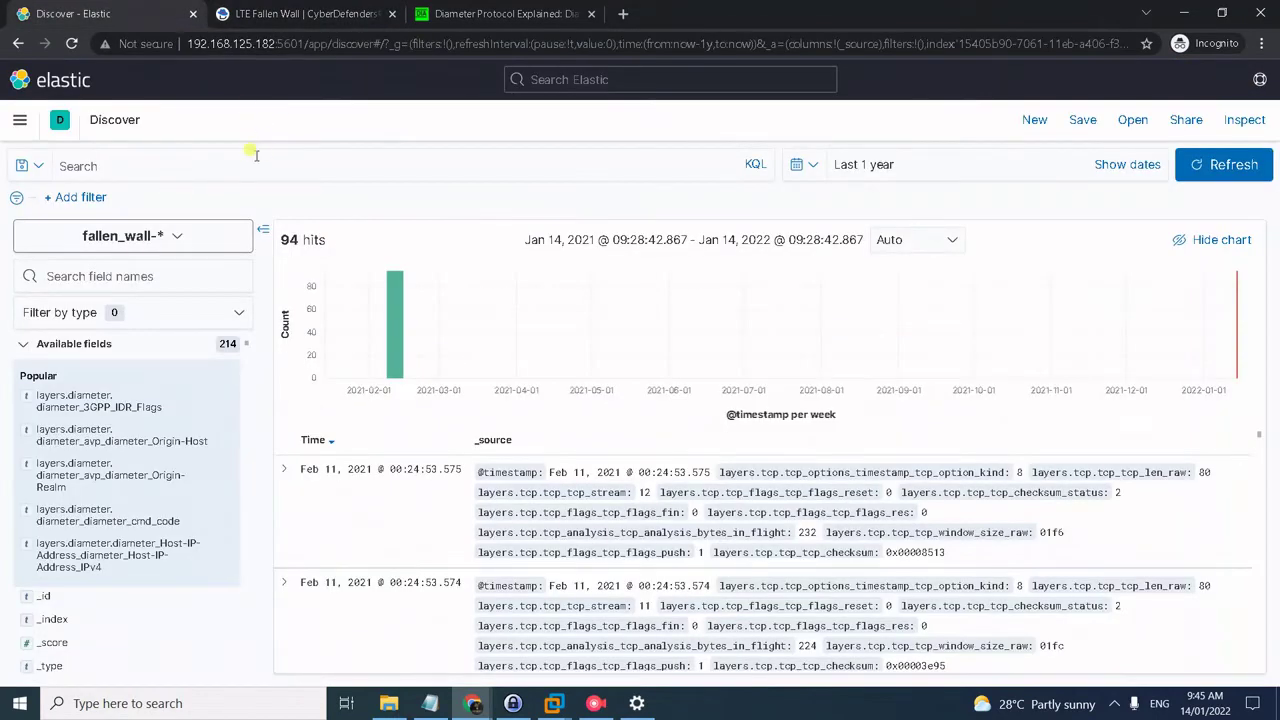
pyautogui.click(252, 155)
pyautogui.hotkey('ctrl', 'v')
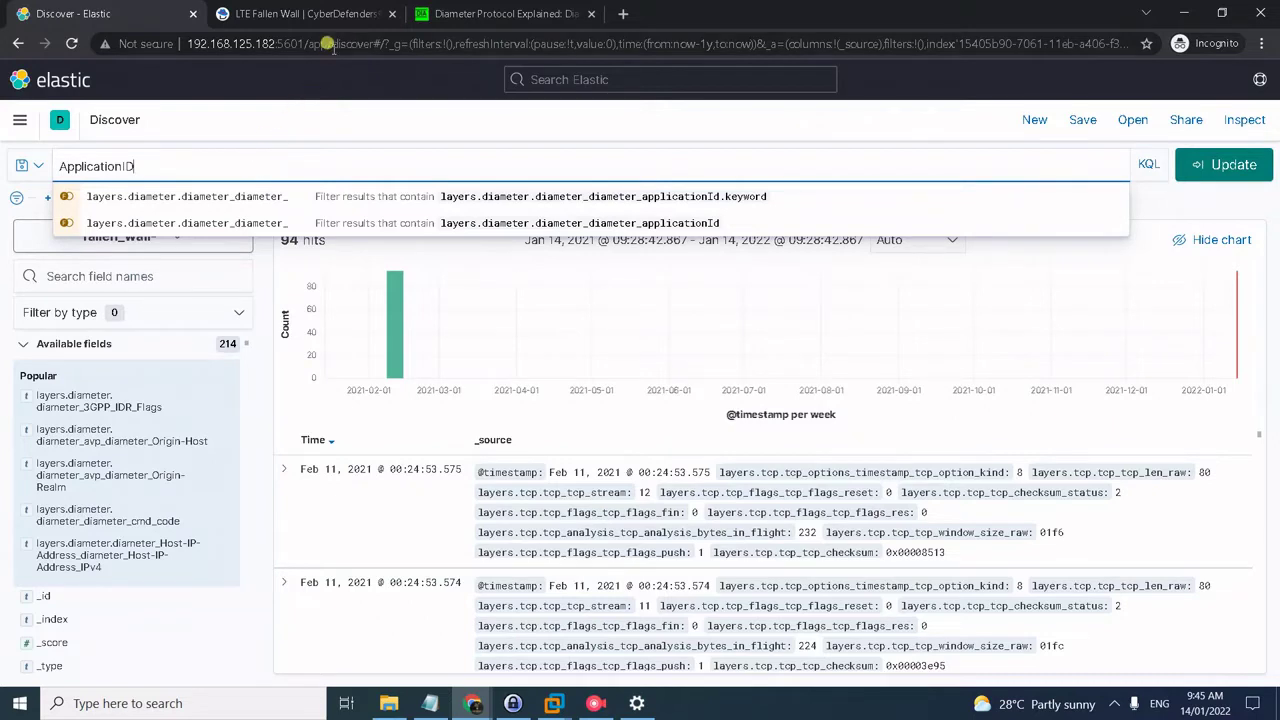
# Step: Complete the query as layers.diameter.diameter_diameter_applicationId : * and run it over the fallen_wall-* data
pyautogui.click(532, 222)
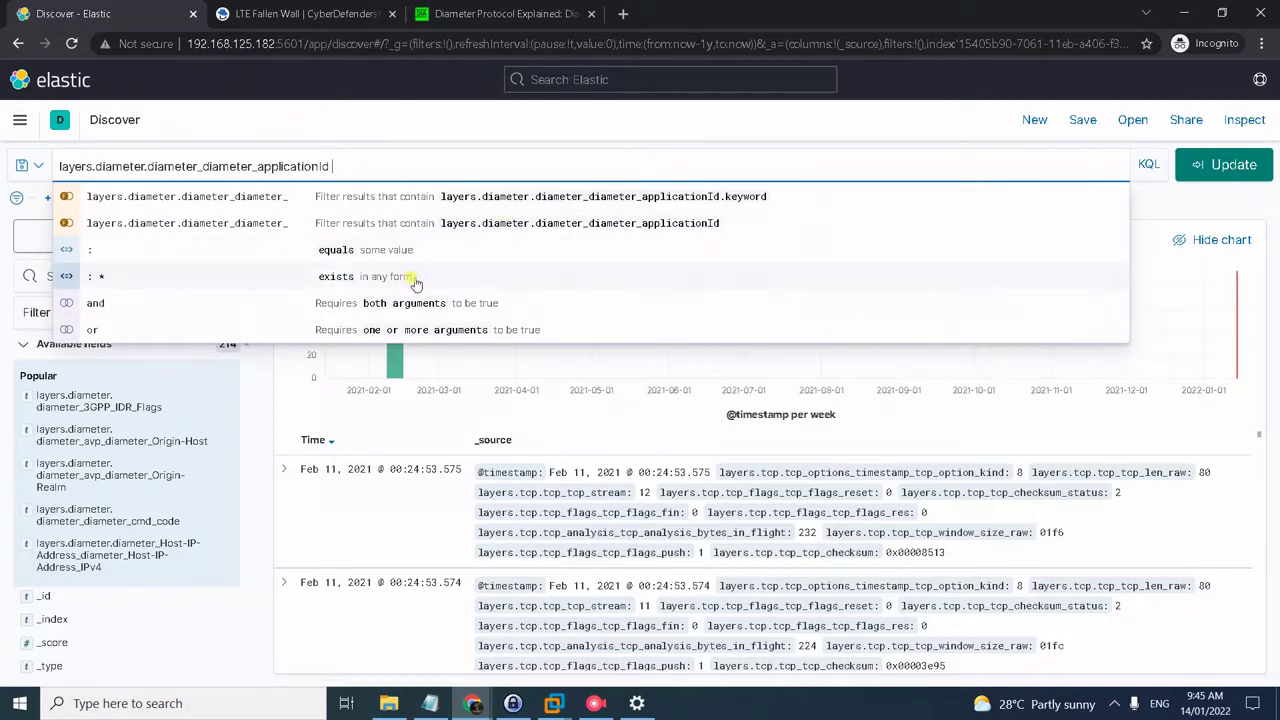
pyautogui.click(171, 274)
pyautogui.write('and')
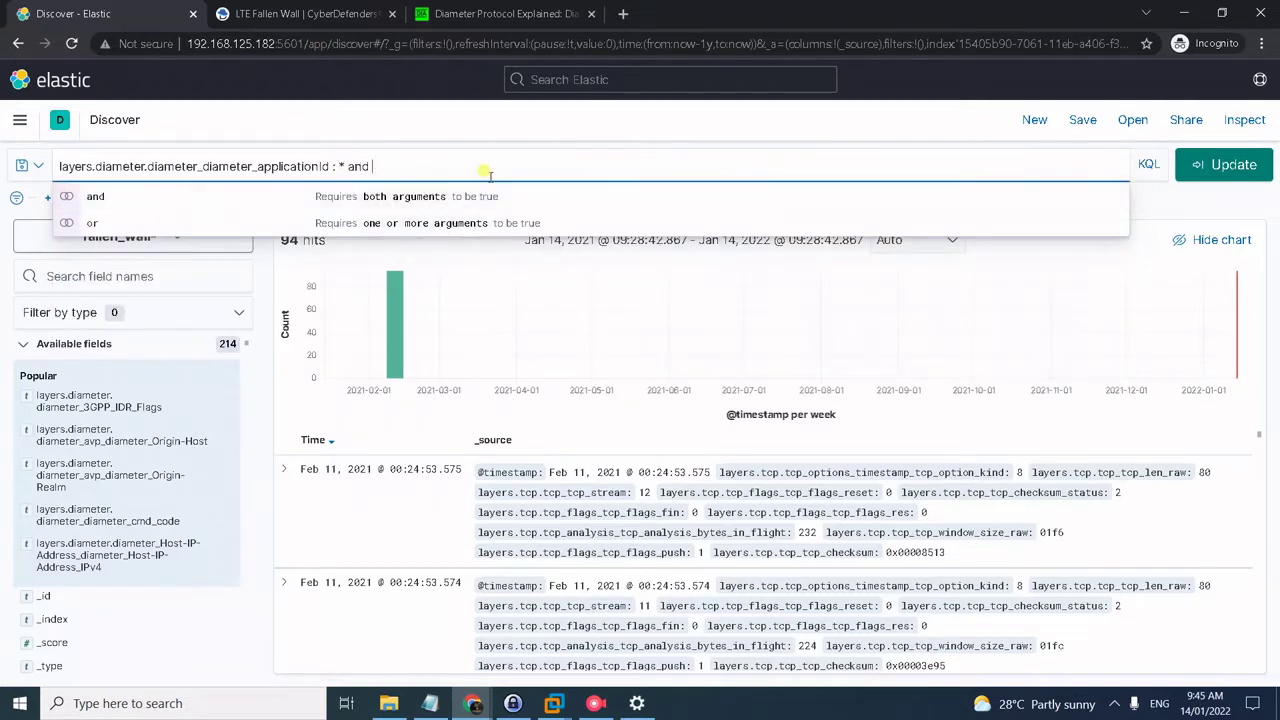
pyautogui.press('BackSpace')
pyautogui.press('BackSpace')
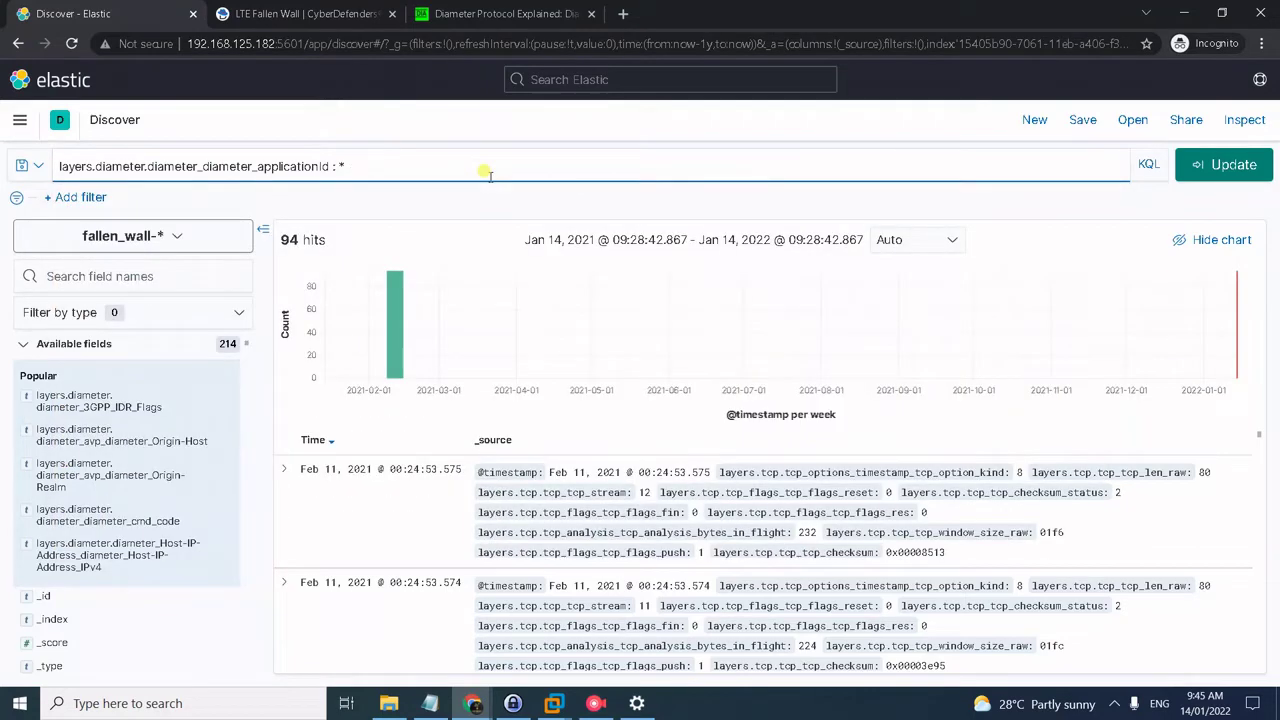
pyautogui.click(1226, 165)
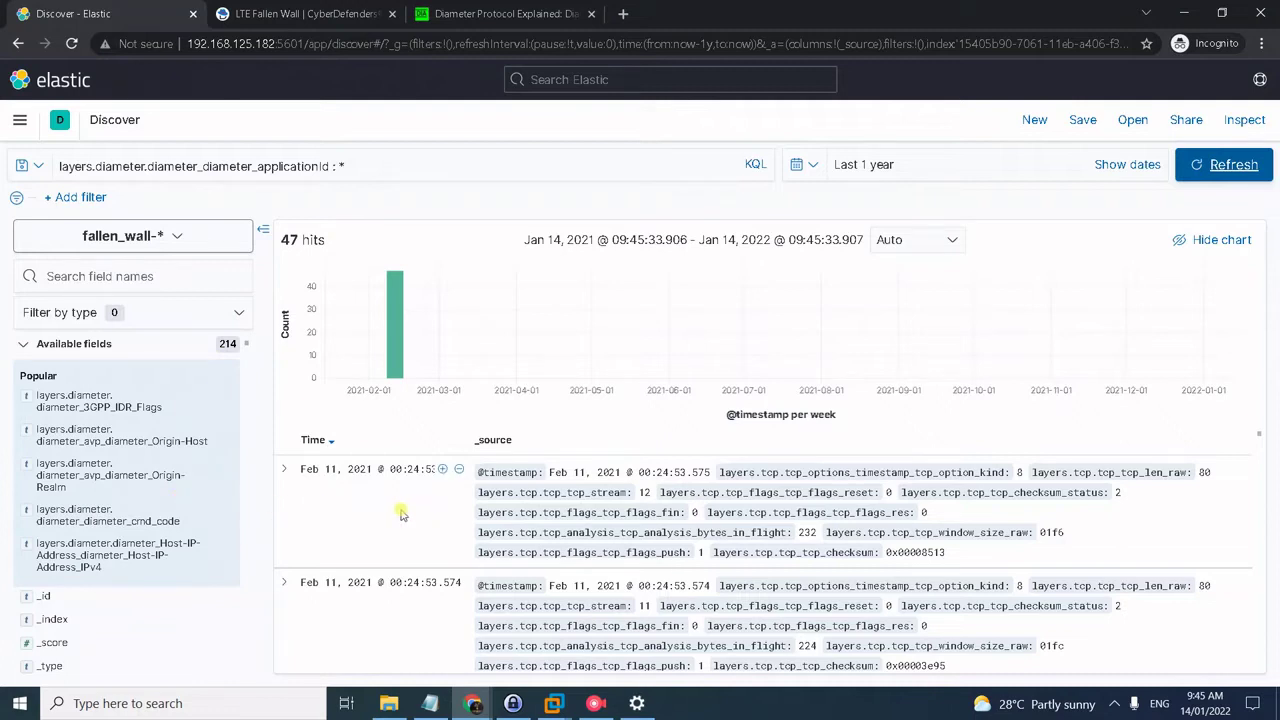
# Step: Expand the first matching document and examine its diameter Auth-Application-Id value
pyautogui.click(285, 471)
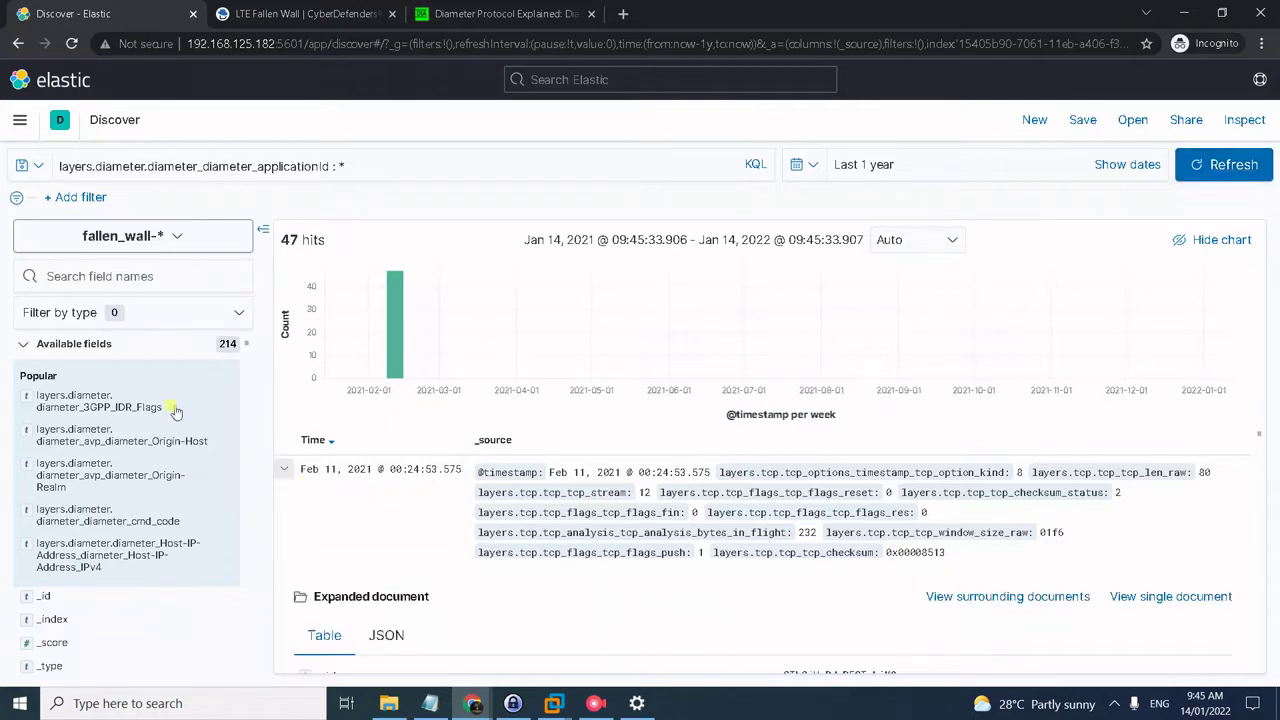
pyautogui.scroll(-3, 617, 556)
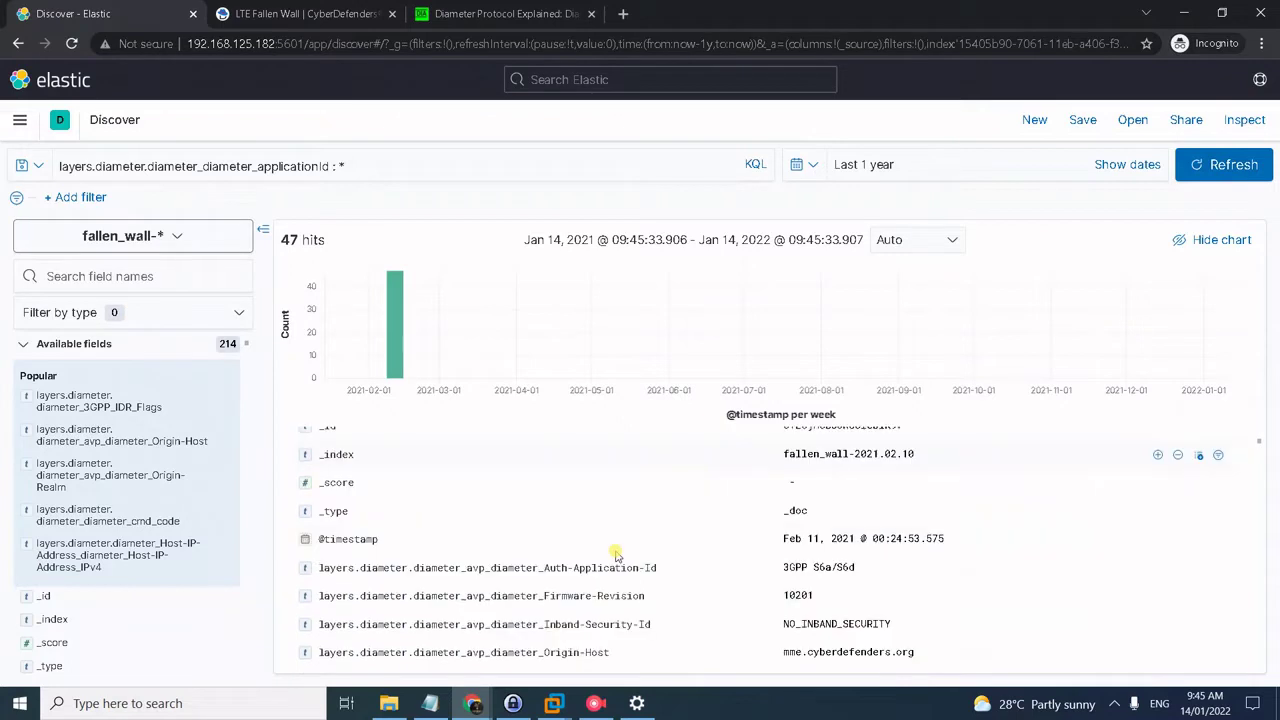
pyautogui.scroll(-1, 617, 556)
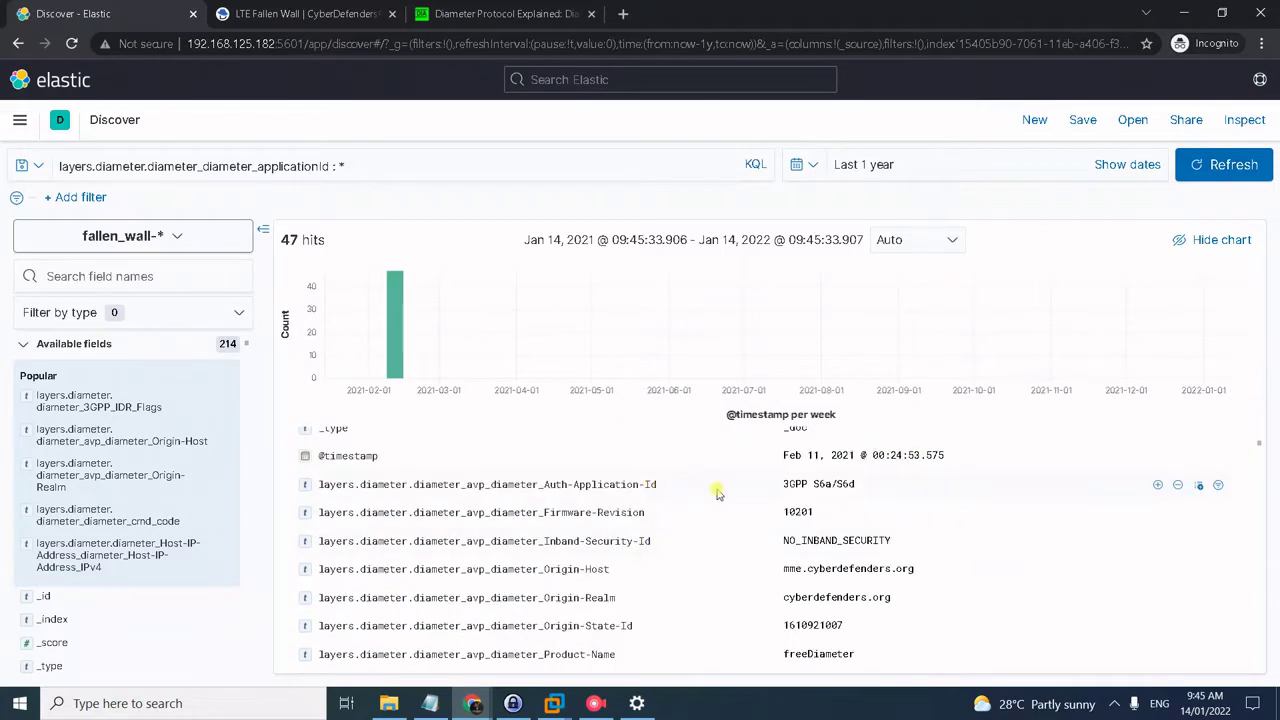
pyautogui.moveTo(833, 486); pyautogui.dragTo(838, 485)
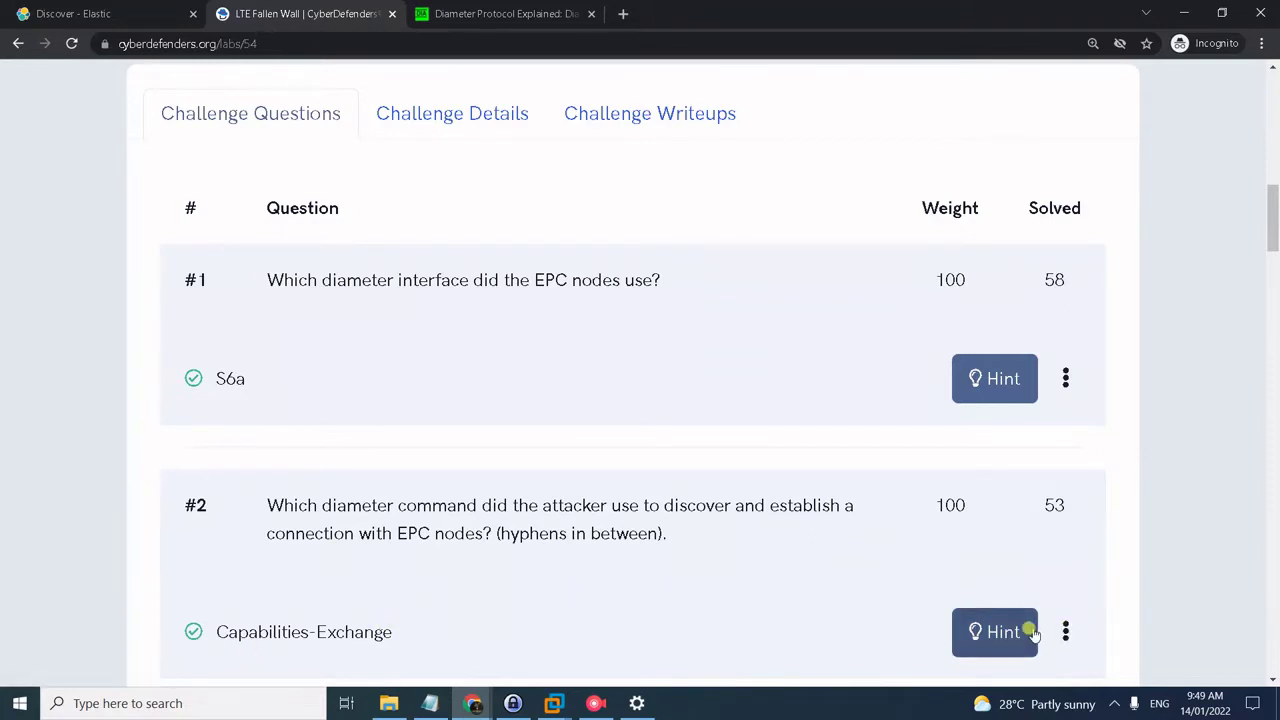
# Step: Reveal all three hints for question #2 about the diameter command used by the attacker
pyautogui.click(1000, 628)
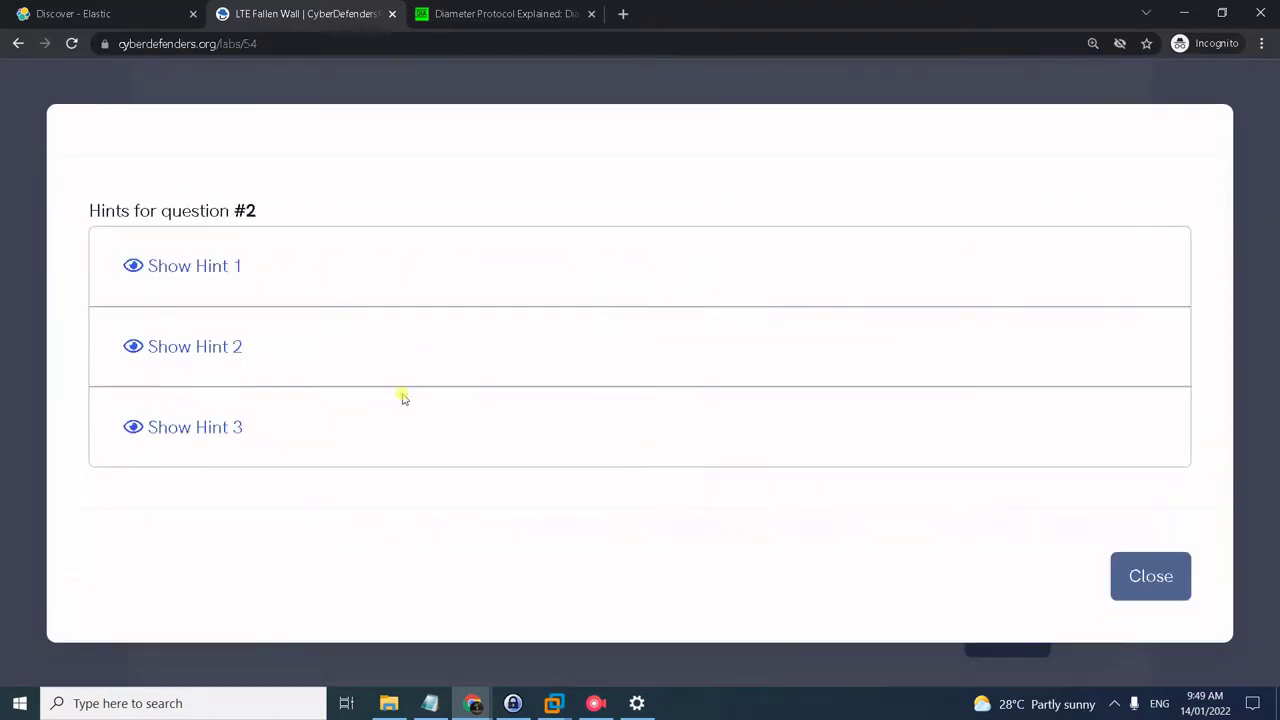
pyautogui.click(196, 263)
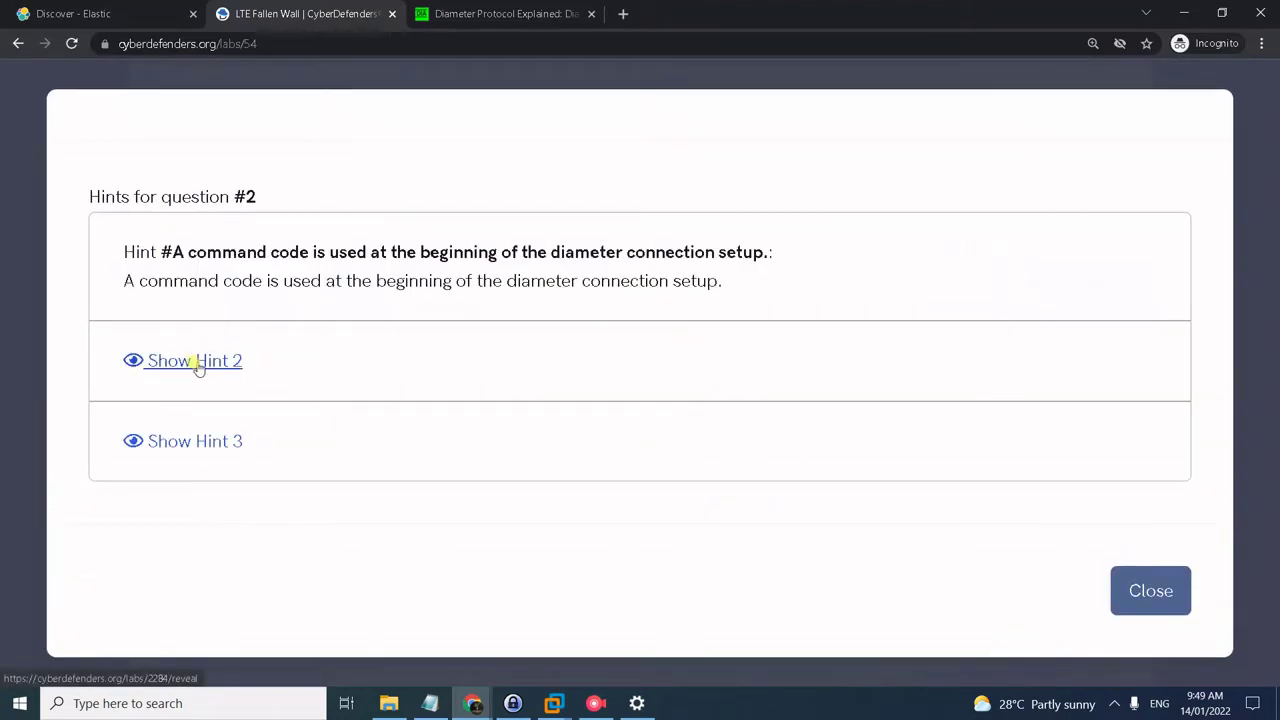
pyautogui.click(198, 362)
pyautogui.click(192, 468)
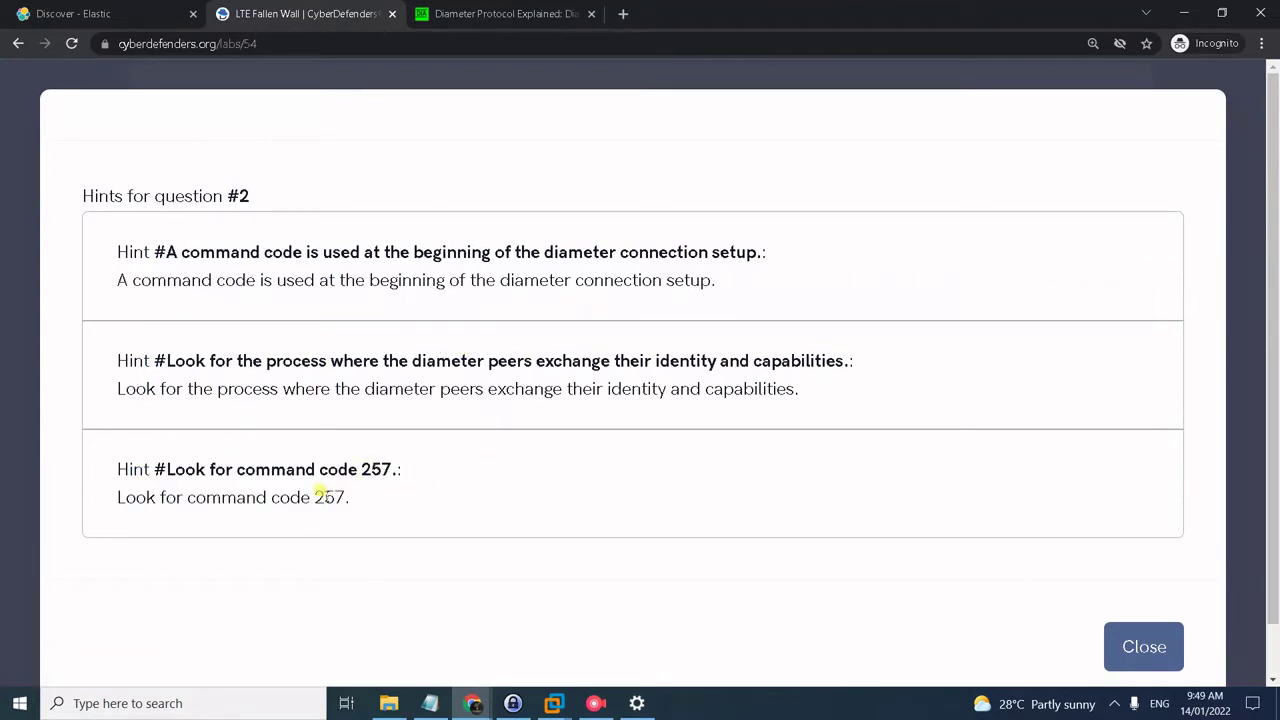
# Step: Query the Elastic Discover data for command code 257 and examine the diameter command name in the first match
pyautogui.moveTo(313, 492); pyautogui.dragTo(345, 497)
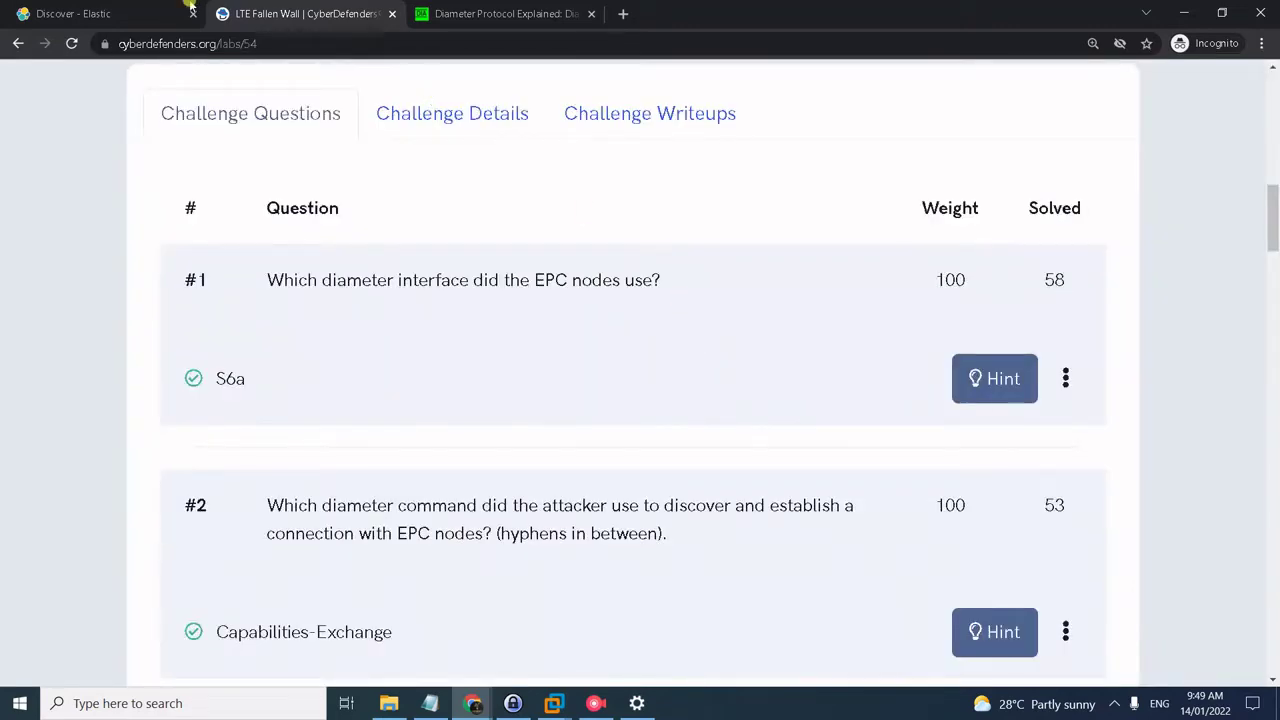
pyautogui.click(148, 13)
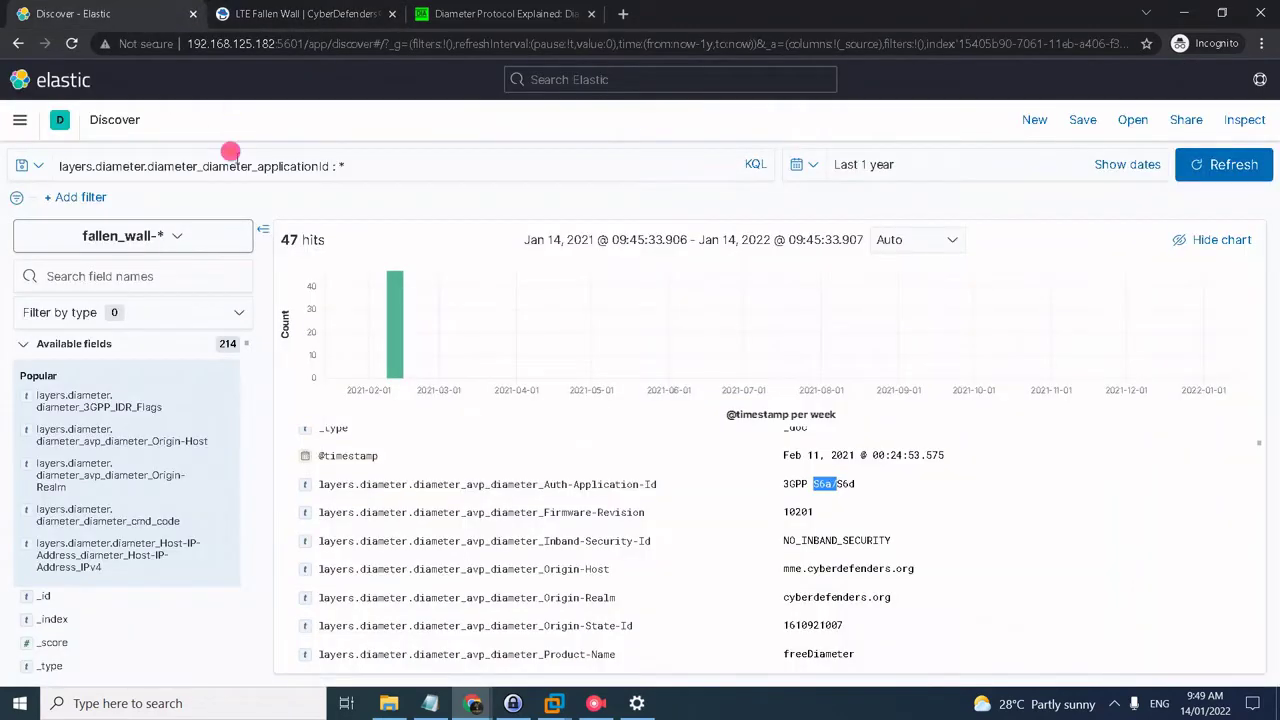
pyautogui.tripleClick(236, 158)
pyautogui.write('257')
pyautogui.press('Return')
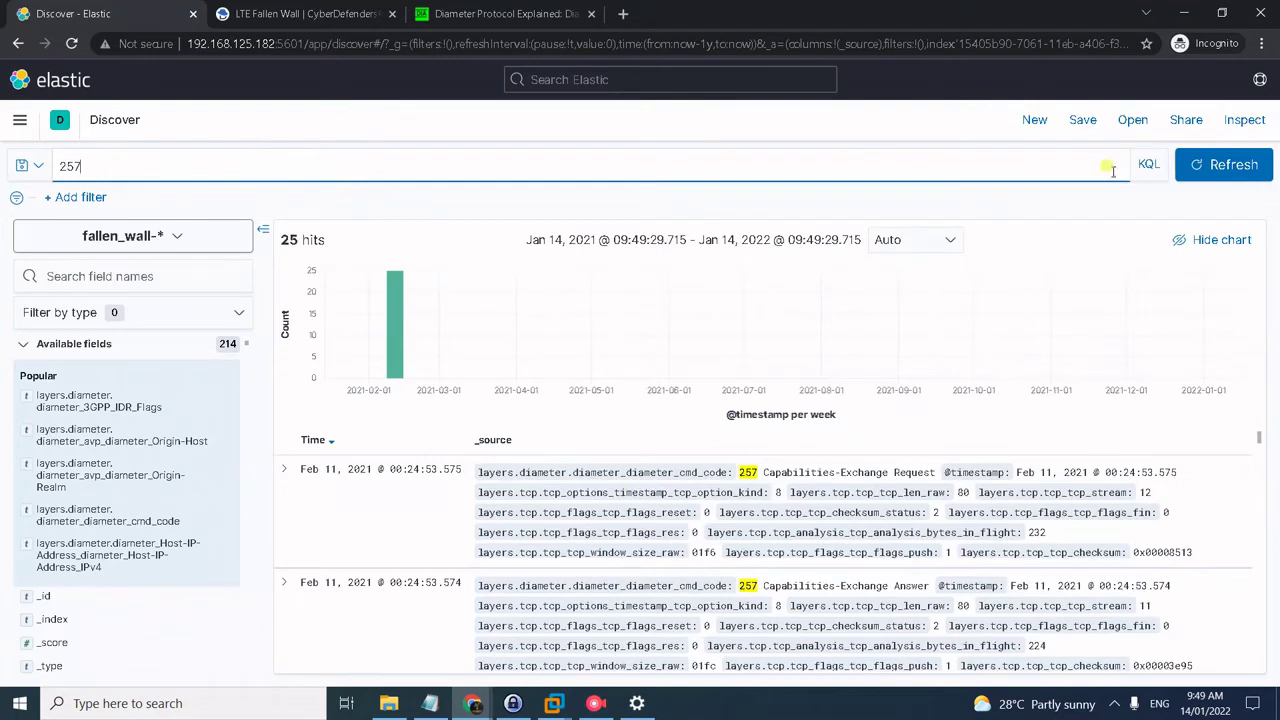
pyautogui.click(1195, 166)
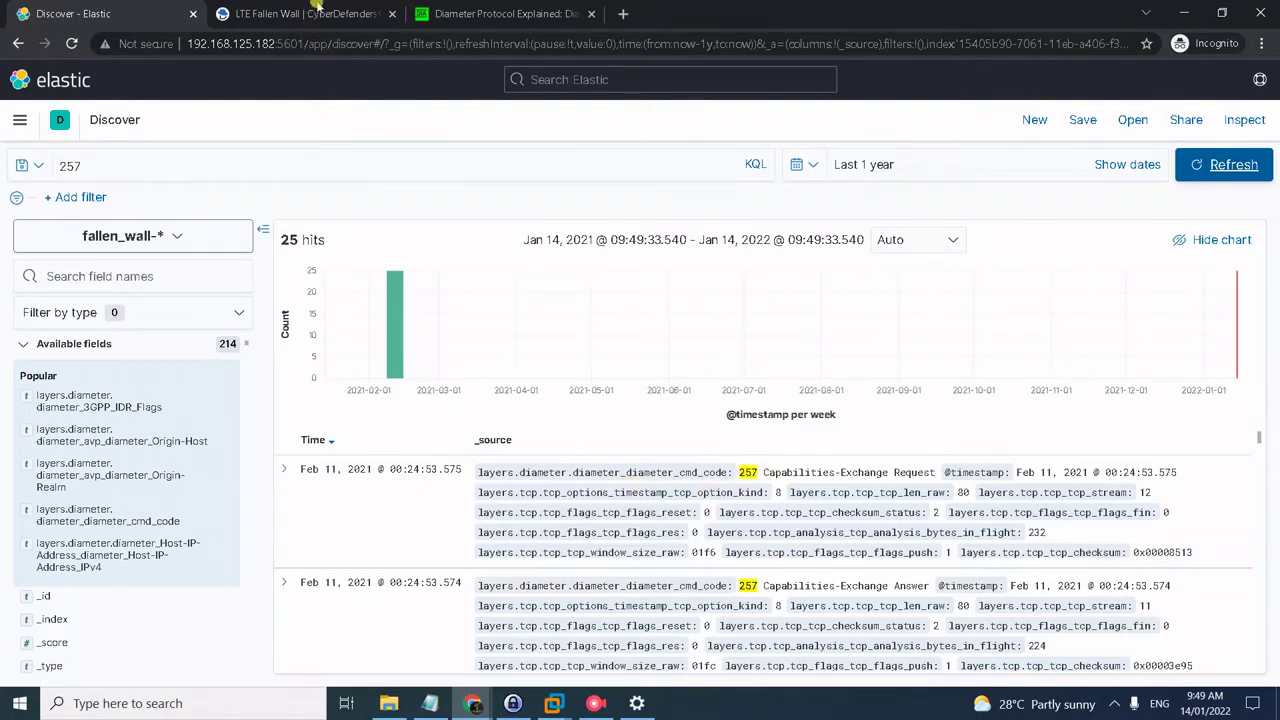
pyautogui.moveTo(762, 472); pyautogui.dragTo(906, 472)
# Step: Return to the challenge page and reveal all three hints for question #3 about the rejected connection's hostname
pyautogui.click(247, 13)
pyautogui.scroll(-1, 640, 529)
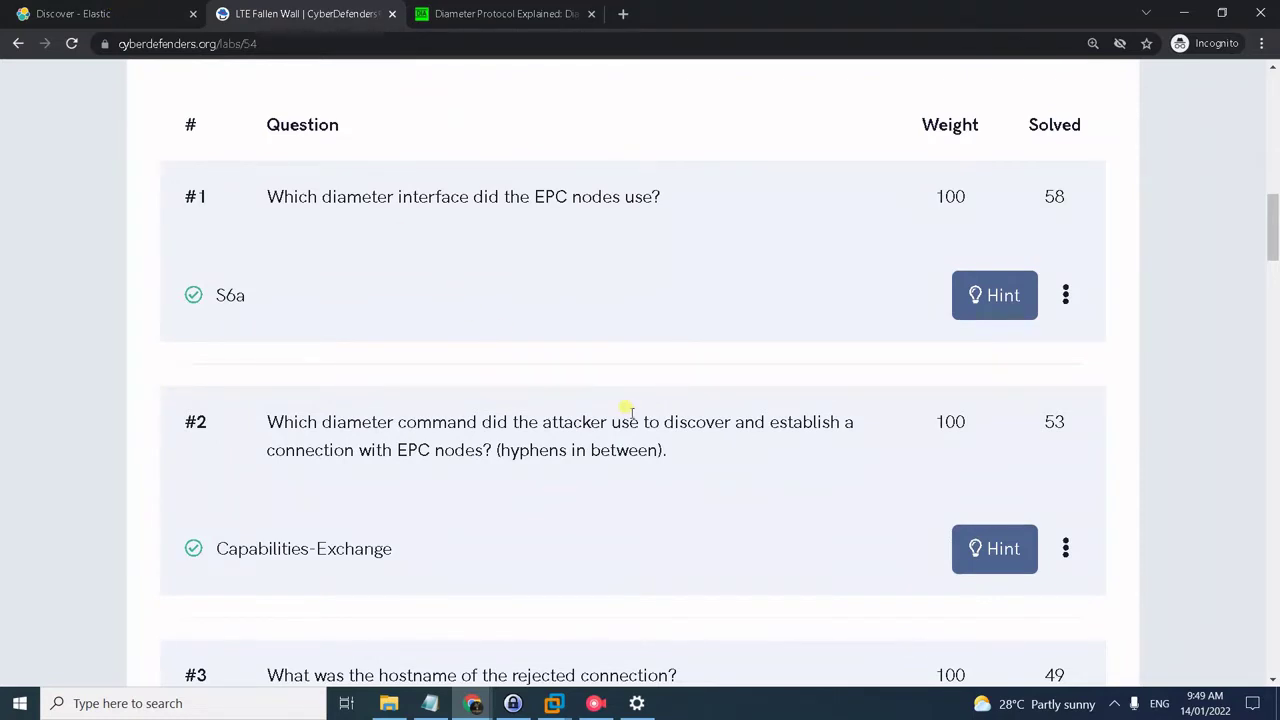
pyautogui.scroll(-2, 628, 430)
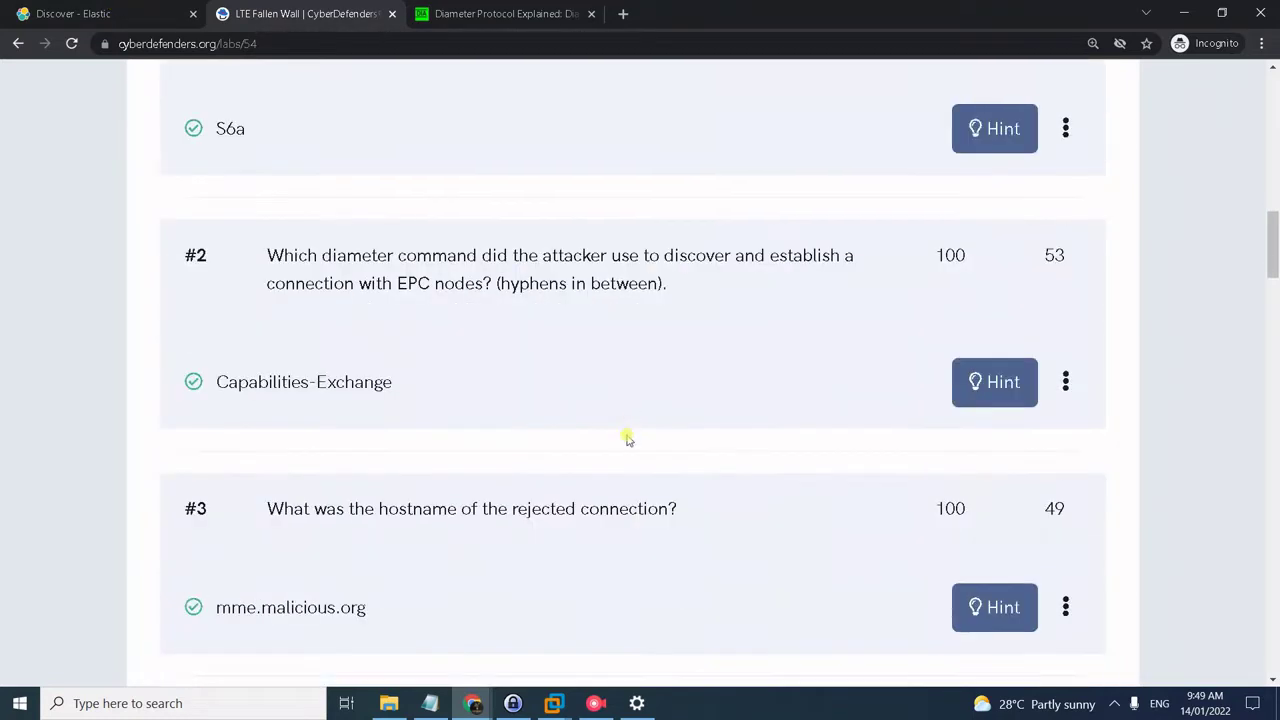
pyautogui.click(960, 612)
pyautogui.click(215, 268)
pyautogui.click(220, 346)
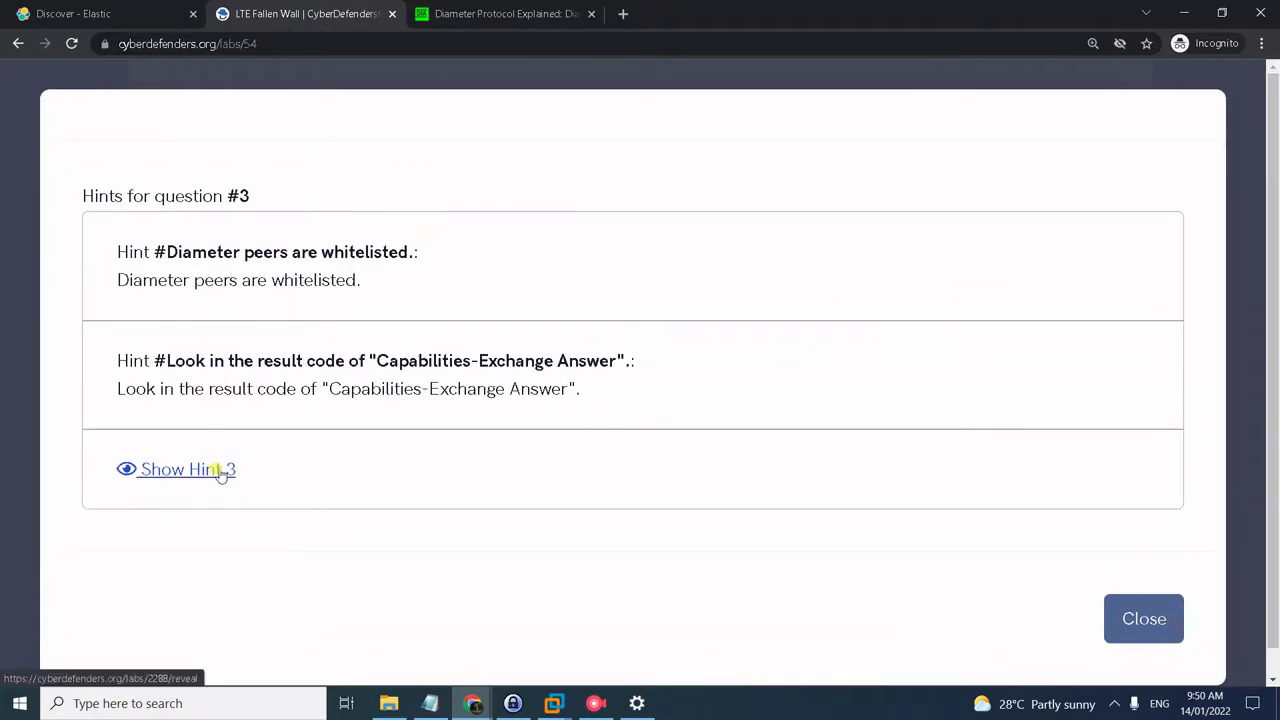
pyautogui.click(222, 470)
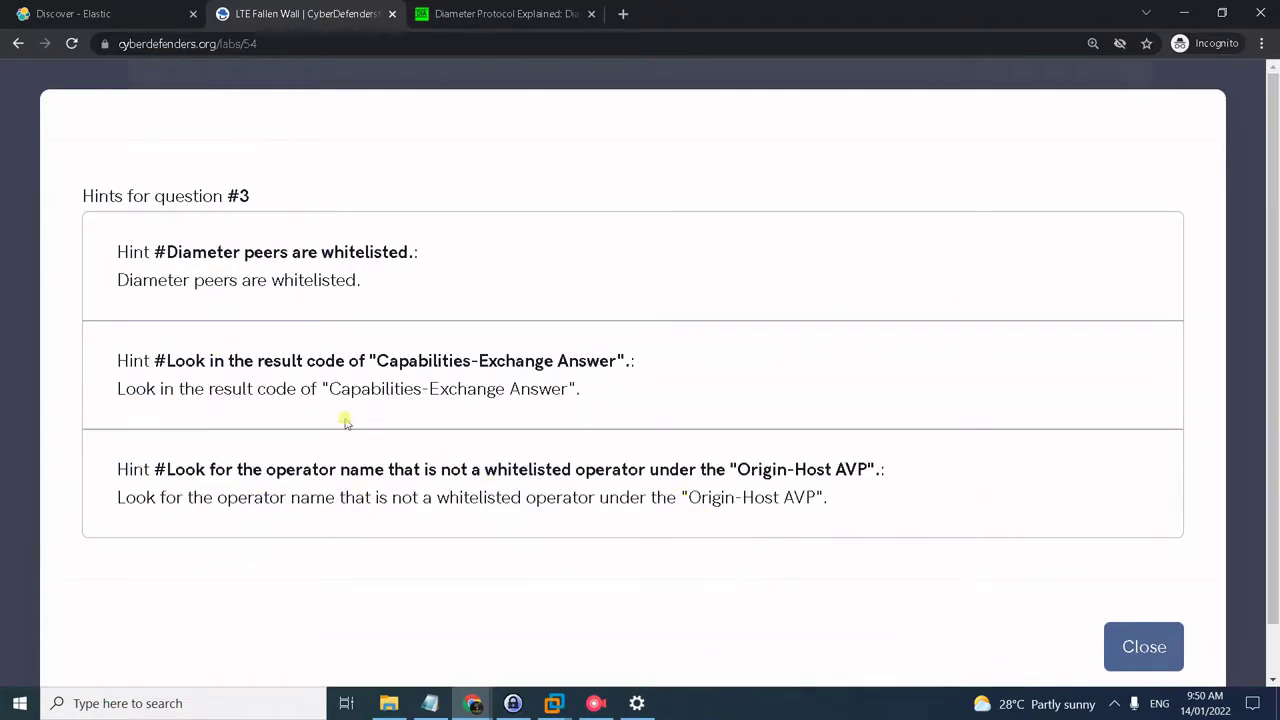
# Step: Copy "Capabilities-Exchange Answer" from the second hint, run it as the Elastic Discover query, and dismiss the syntax warning
pyautogui.moveTo(329, 389); pyautogui.dragTo(569, 391)
pyautogui.hotkey('ctrl', 'c')
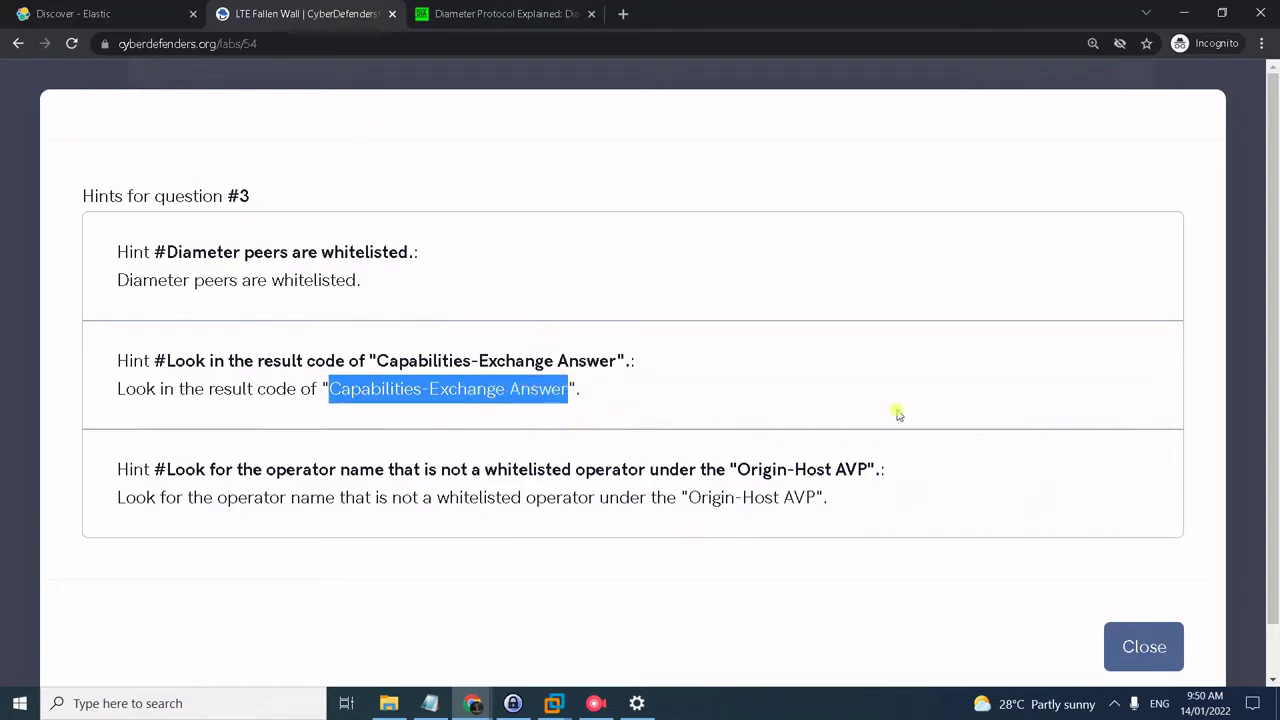
pyautogui.click(128, 8)
pyautogui.tripleClick(237, 167)
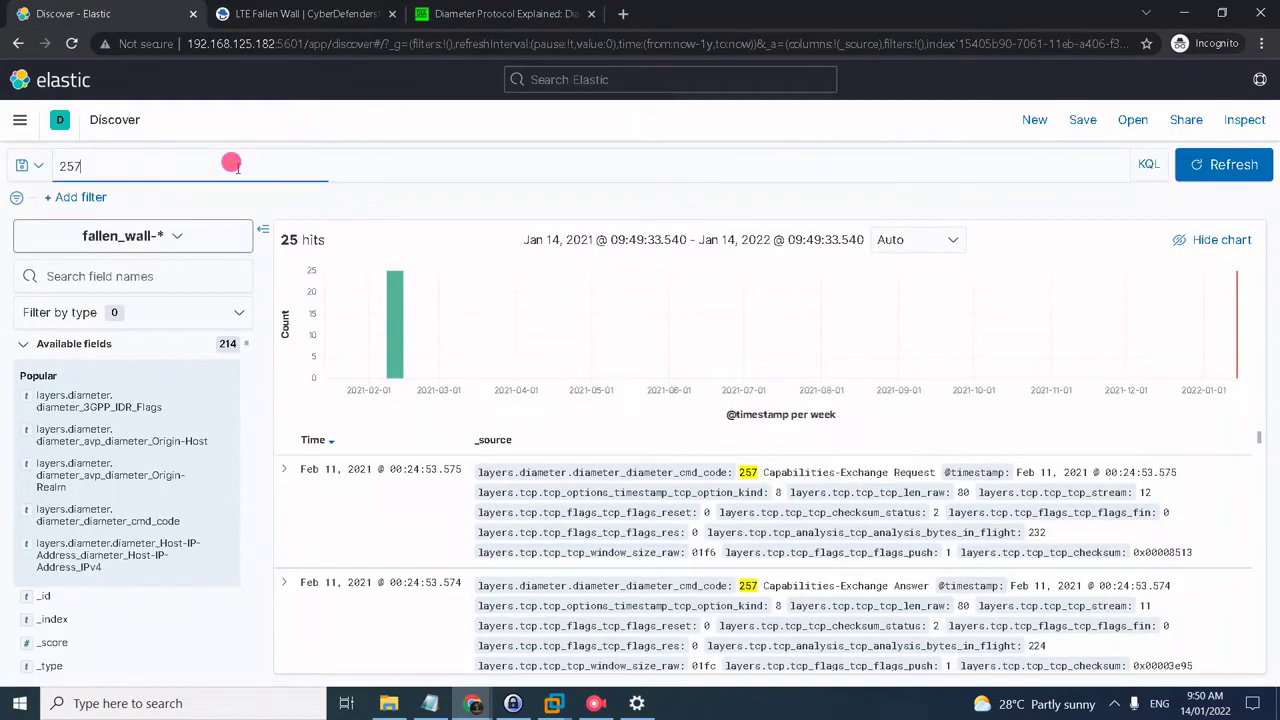
pyautogui.hotkey('ctrl', 'v')
pyautogui.press('Return')
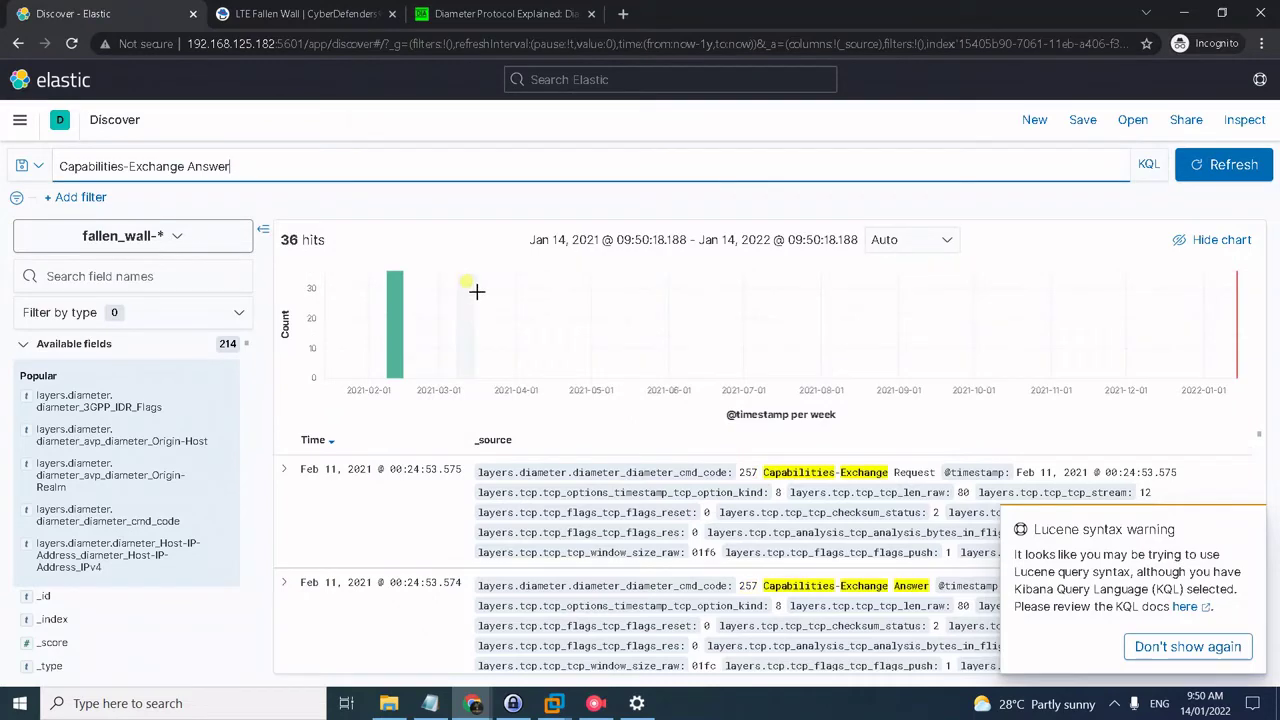
pyautogui.click(1246, 527)
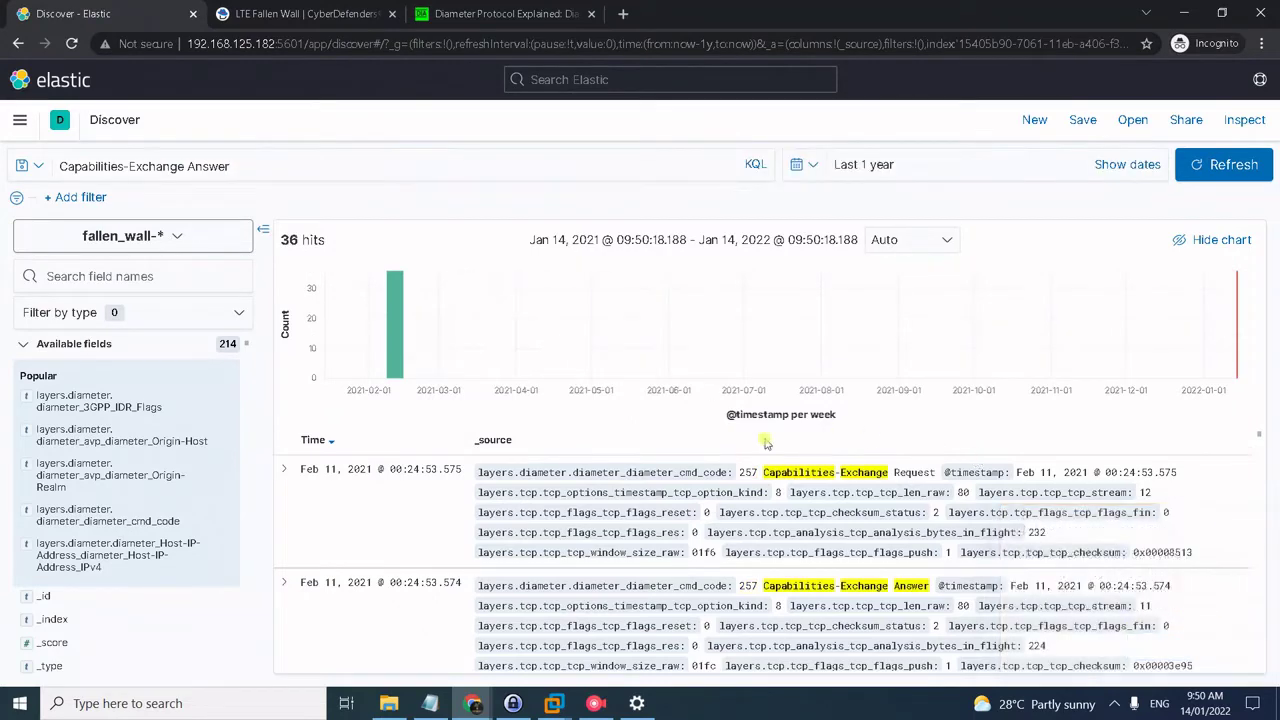
# Step: Copy "Origin-Host" from the third hint, try filtering the Discover field list with it, and reload the page
pyautogui.click(258, 17)
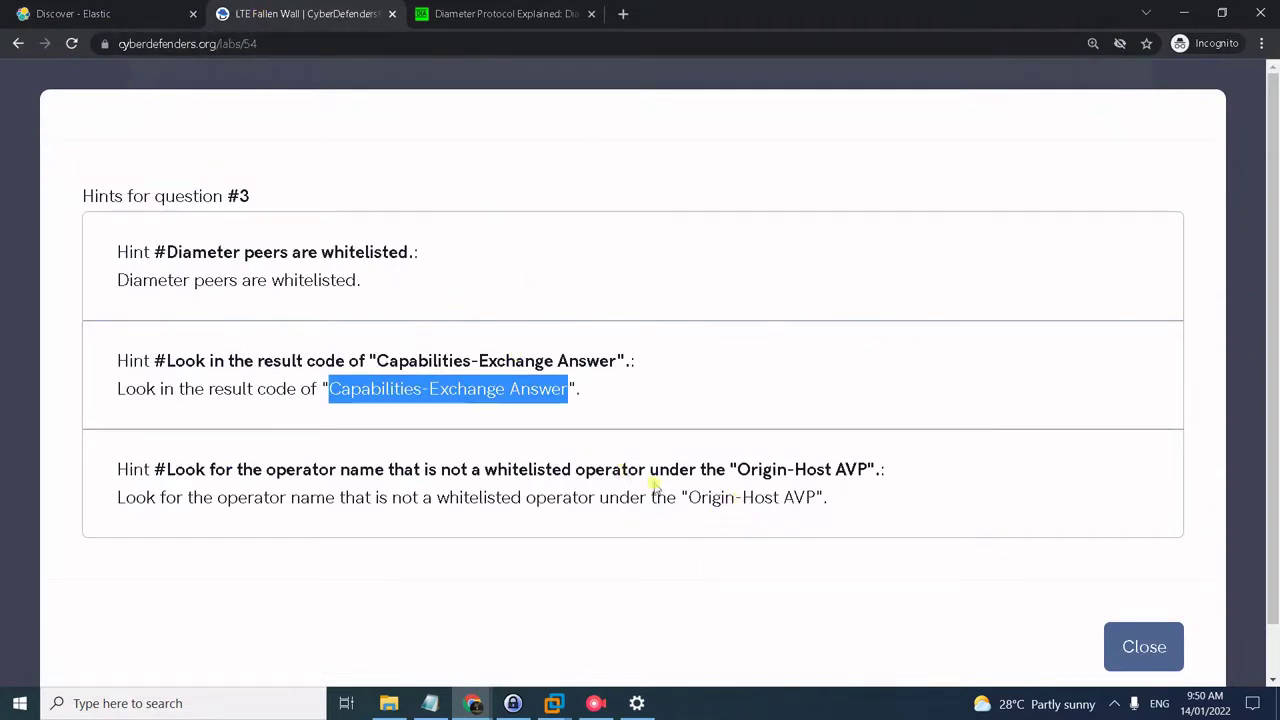
pyautogui.moveTo(688, 497); pyautogui.dragTo(780, 492)
pyautogui.hotkey('ctrl', 'c')
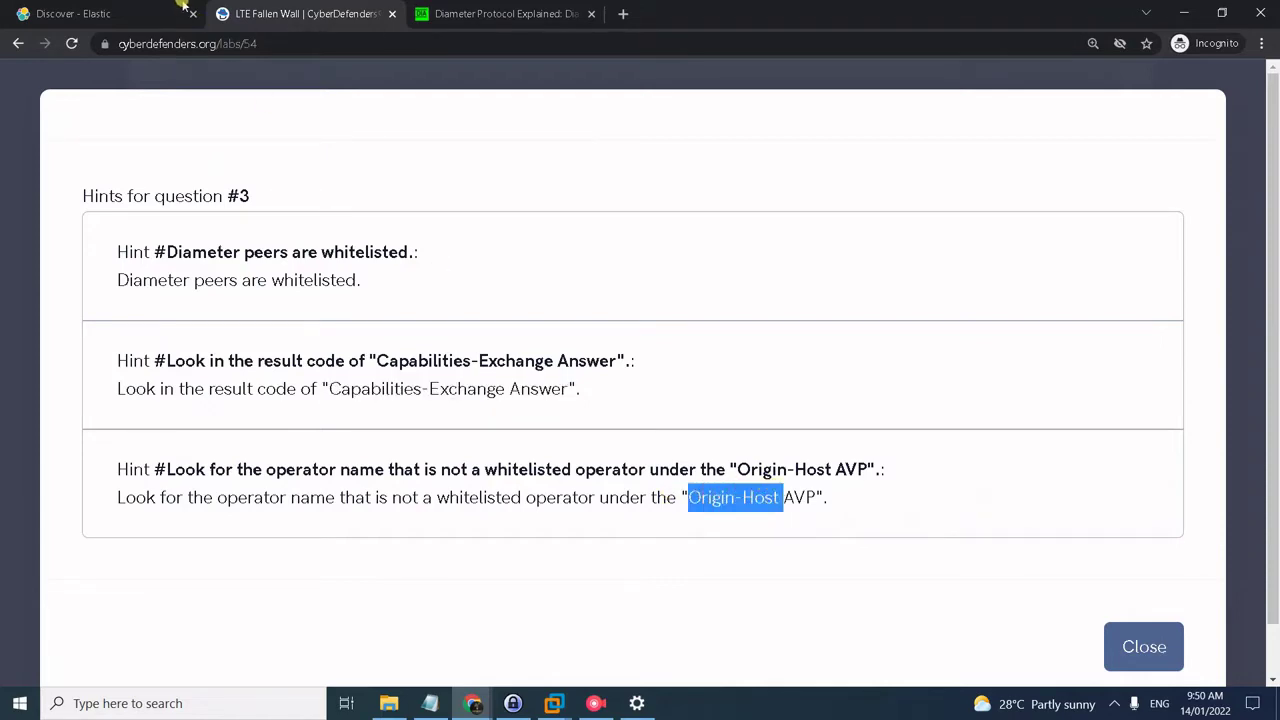
pyautogui.click(162, 10)
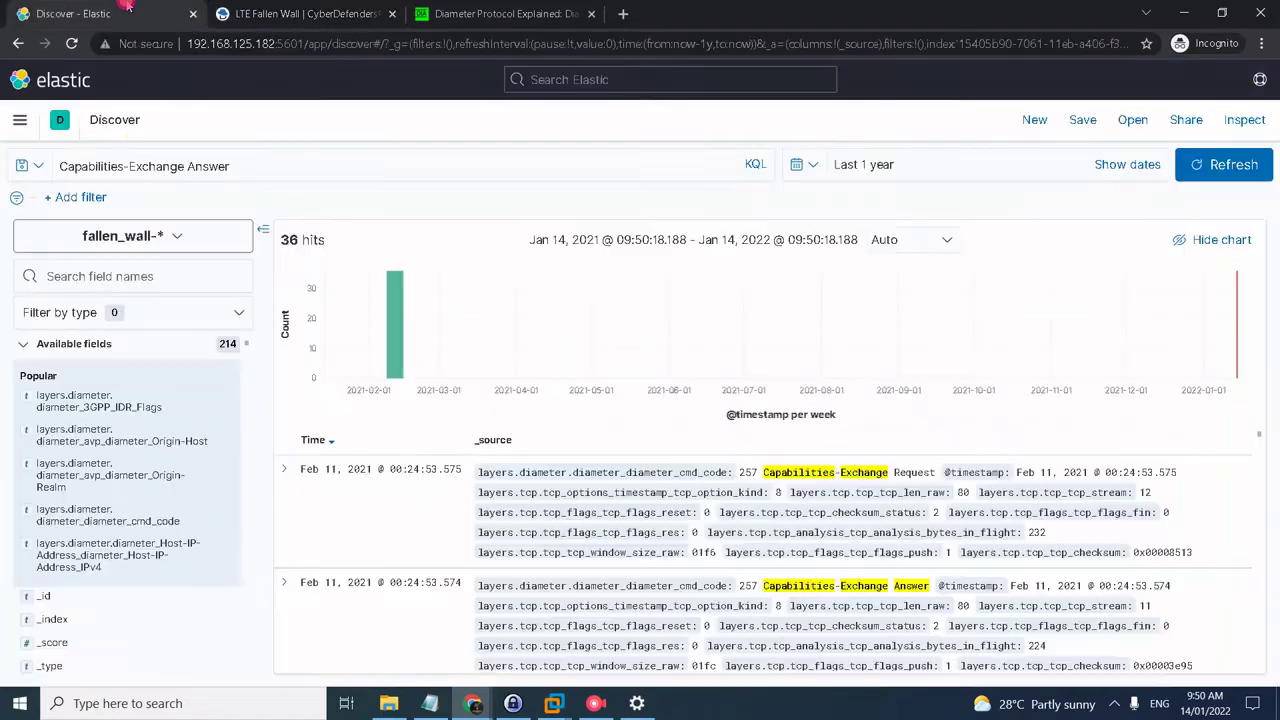
pyautogui.click(95, 275)
pyautogui.hotkey('ctrl', 'v')
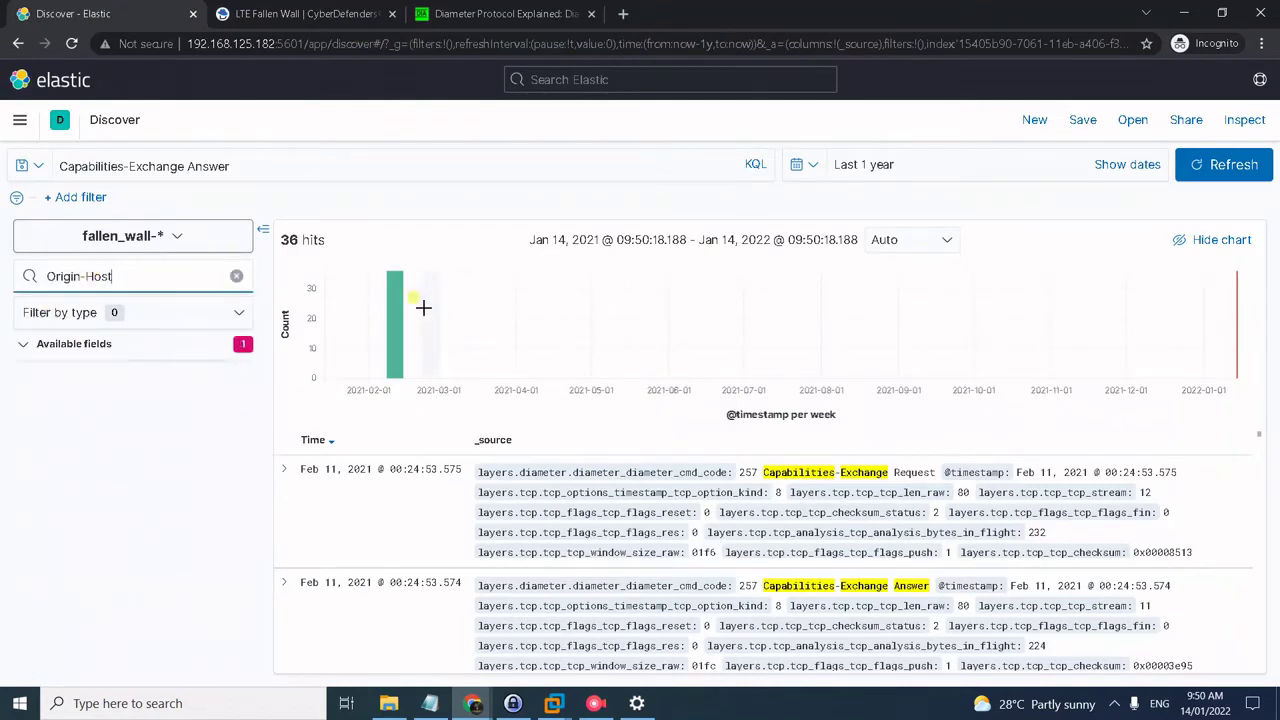
pyautogui.press('F5')
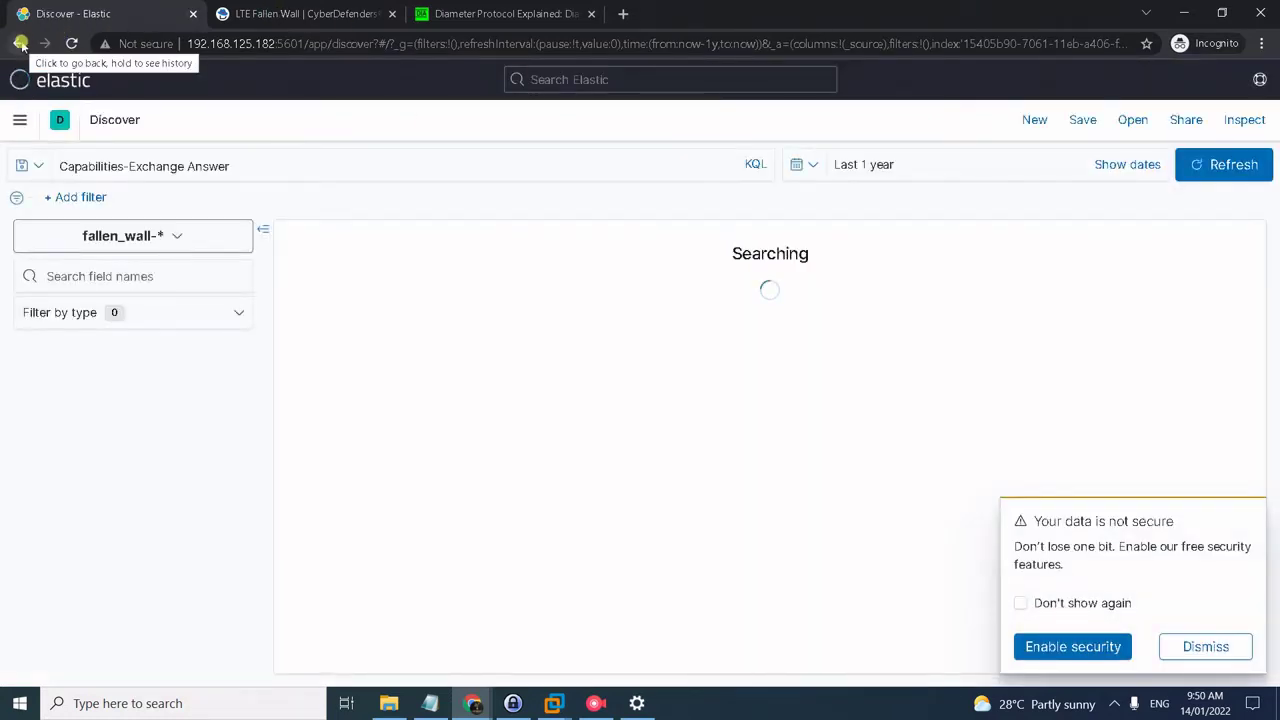
# Step: Filter the Discover field list by "origin-host"
pyautogui.click(130, 281)
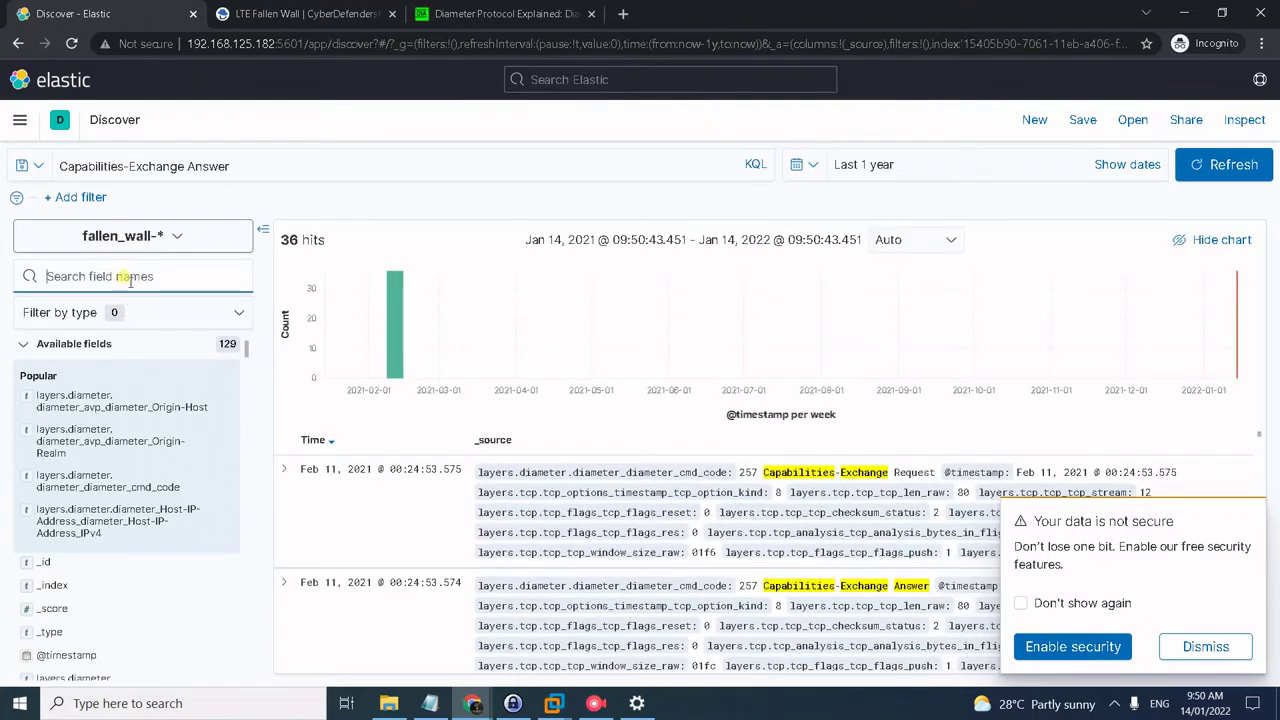
pyautogui.write('orgi')
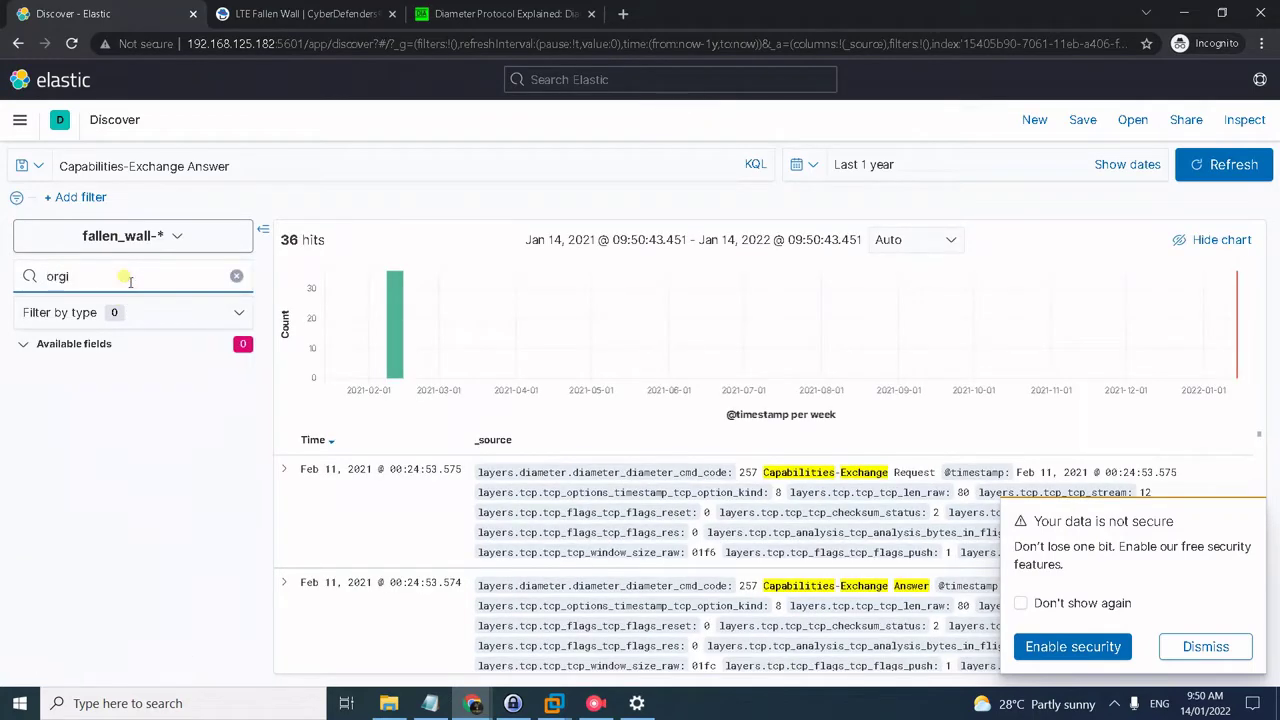
pyautogui.press('BackSpace')
pyautogui.press('BackSpace')
pyautogui.write('ig')
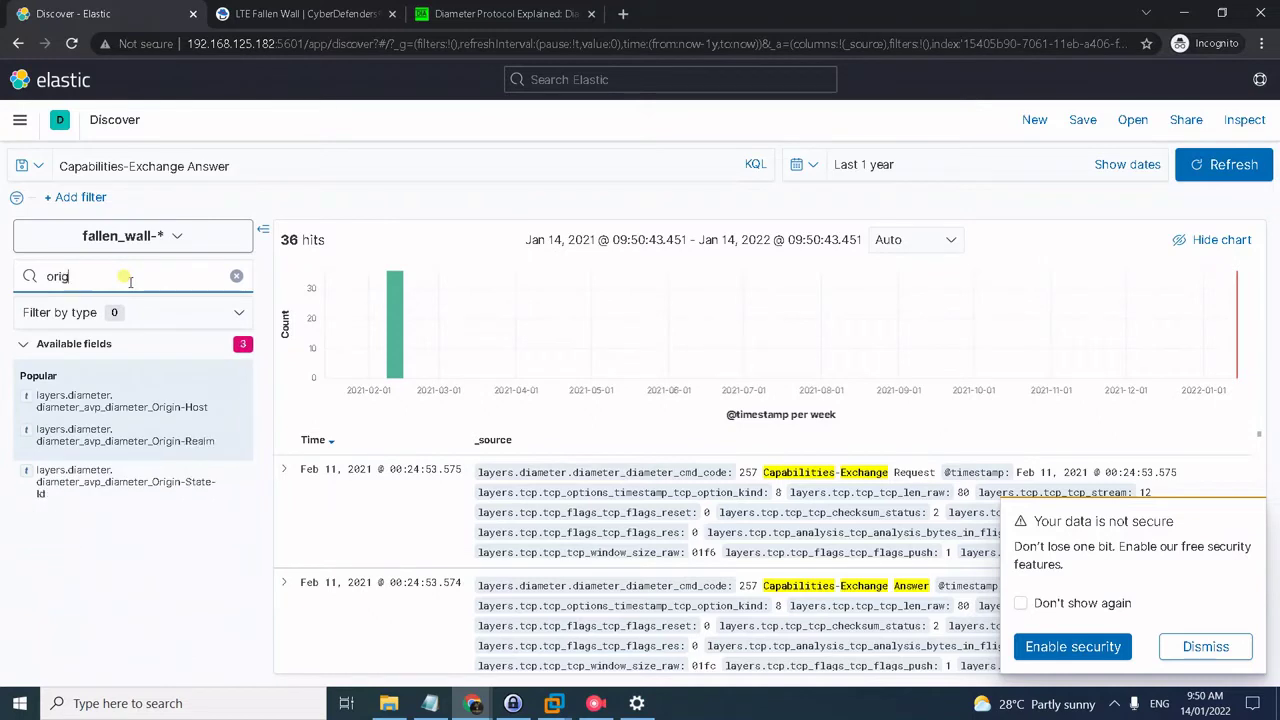
pyautogui.write('in-ho')
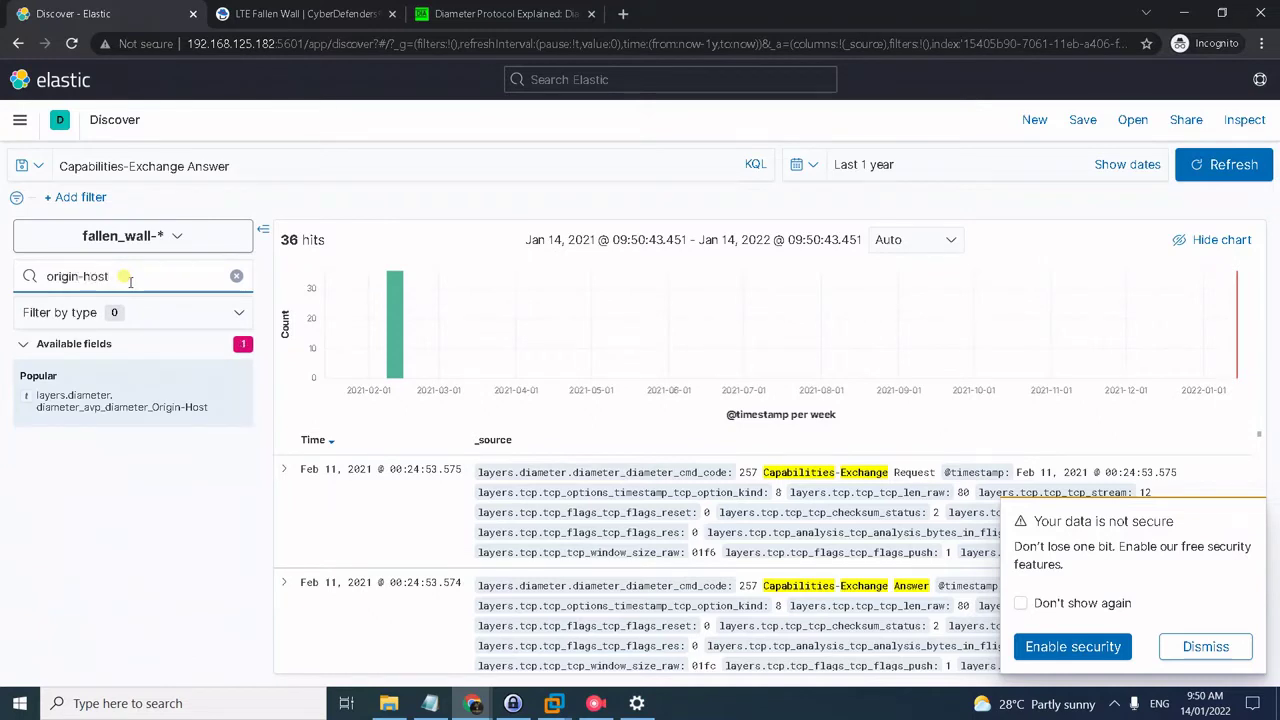
pyautogui.write('st')
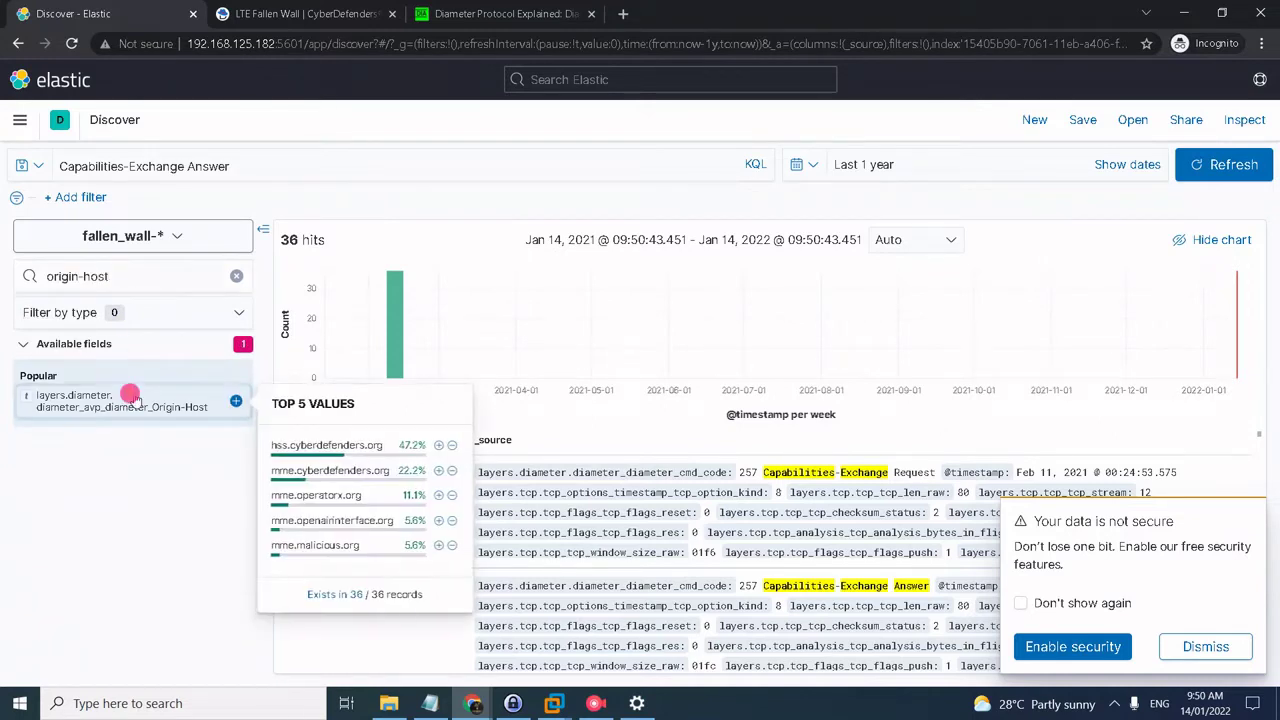
# Step: Show the top values of the diameter Origin-Host field and highlight mme.malicious.org
pyautogui.click(134, 398)
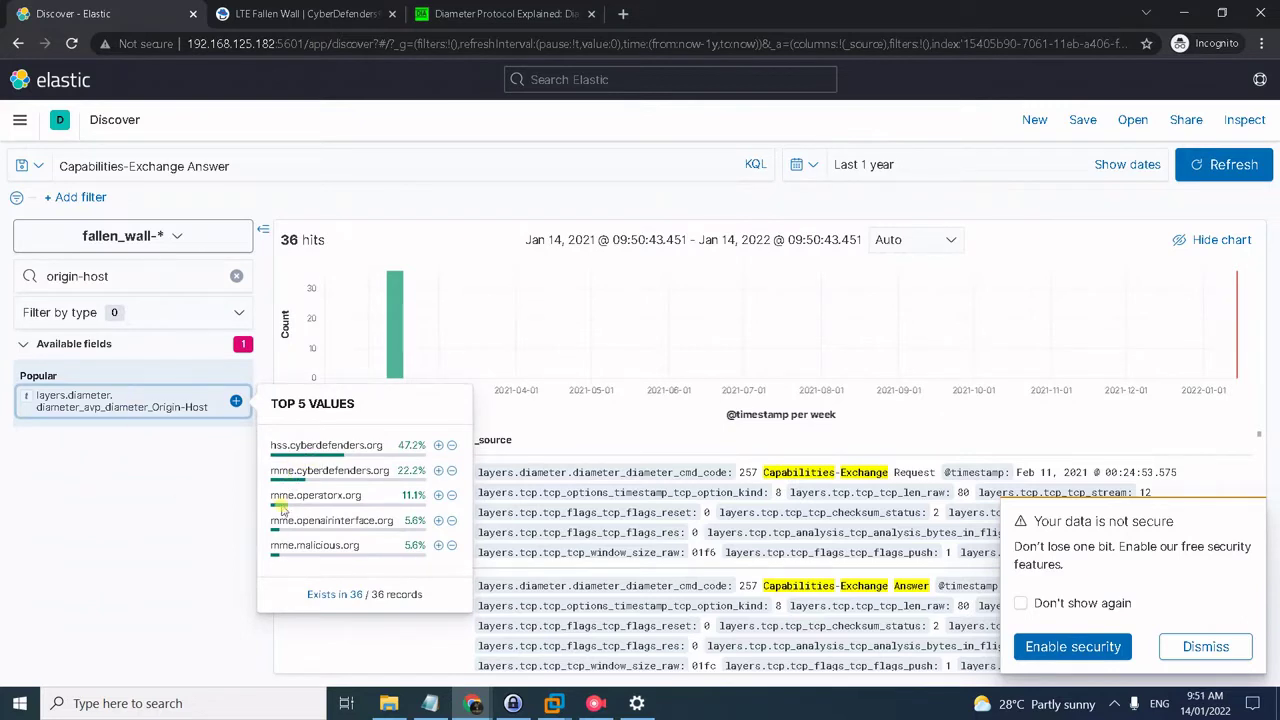
pyautogui.moveTo(282, 542)
pyautogui.moveTo(366, 545); pyautogui.dragTo(237, 565)
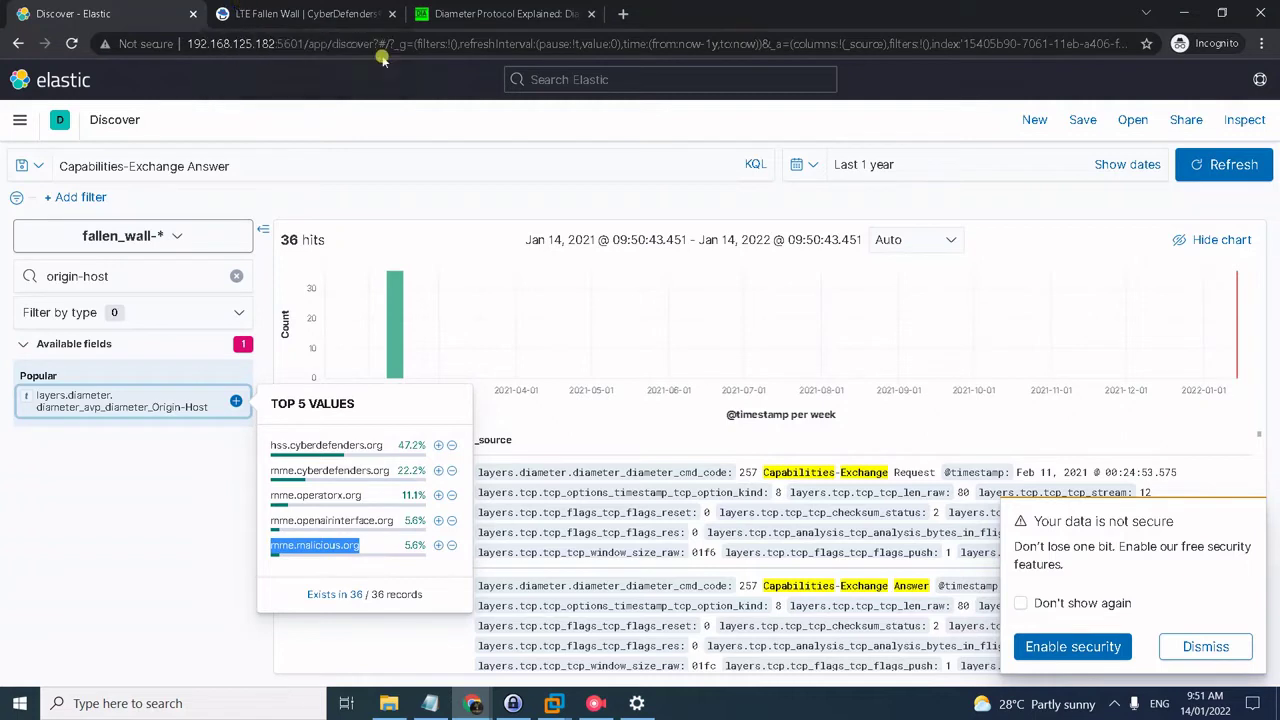
# Step: Read question #4, then add the Origin-Host field as a column in Discover and filter the documents to mme.malicious.org
pyautogui.hotkey('ctrl', 'Tab')
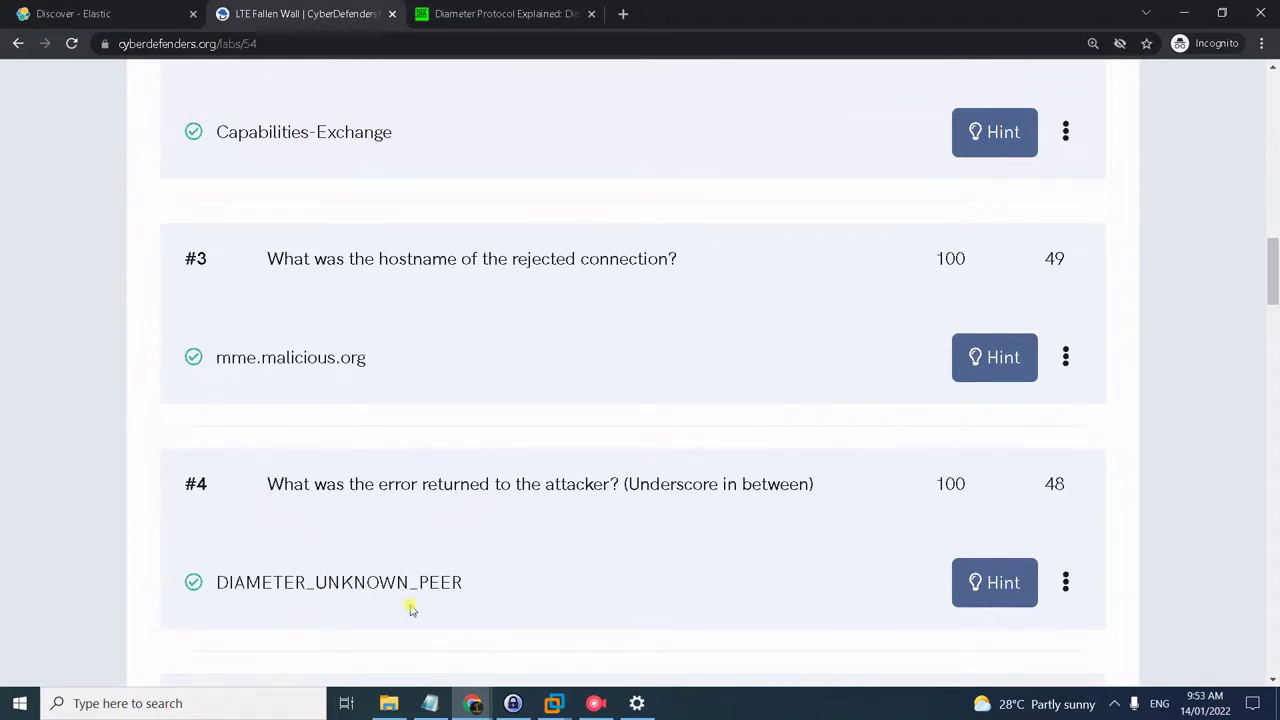
pyautogui.click(140, 8)
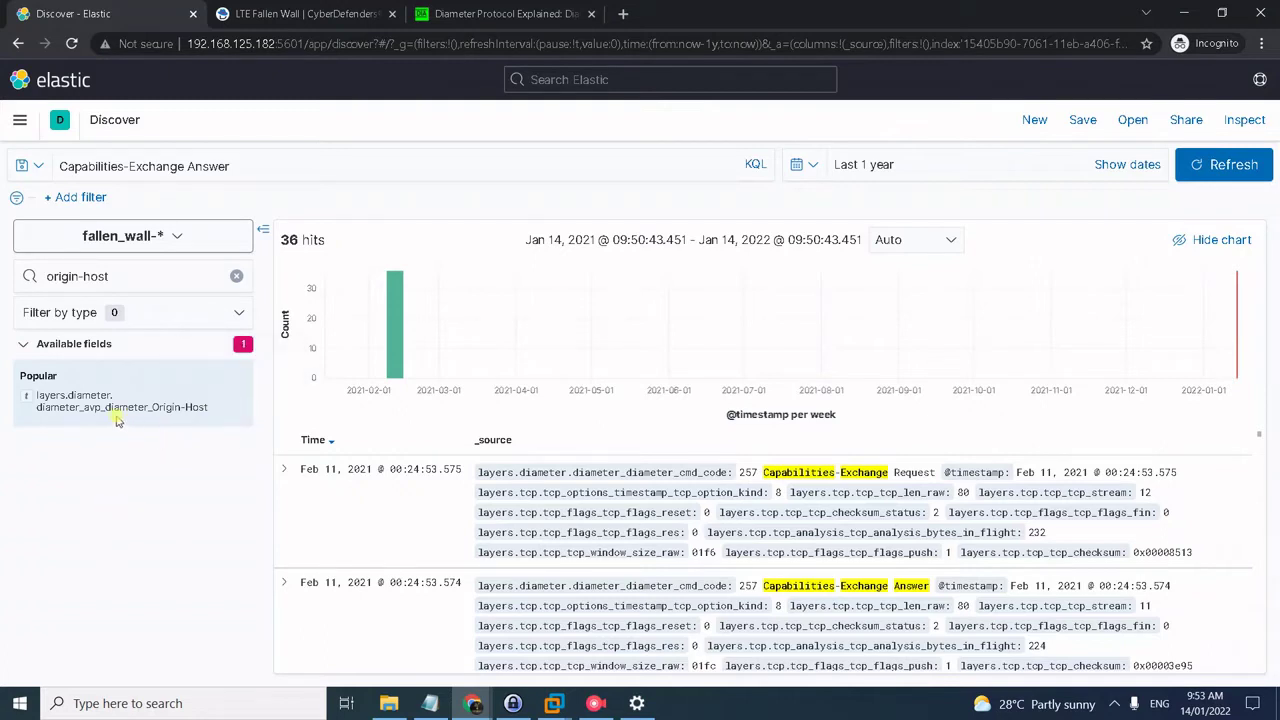
pyautogui.click(233, 403)
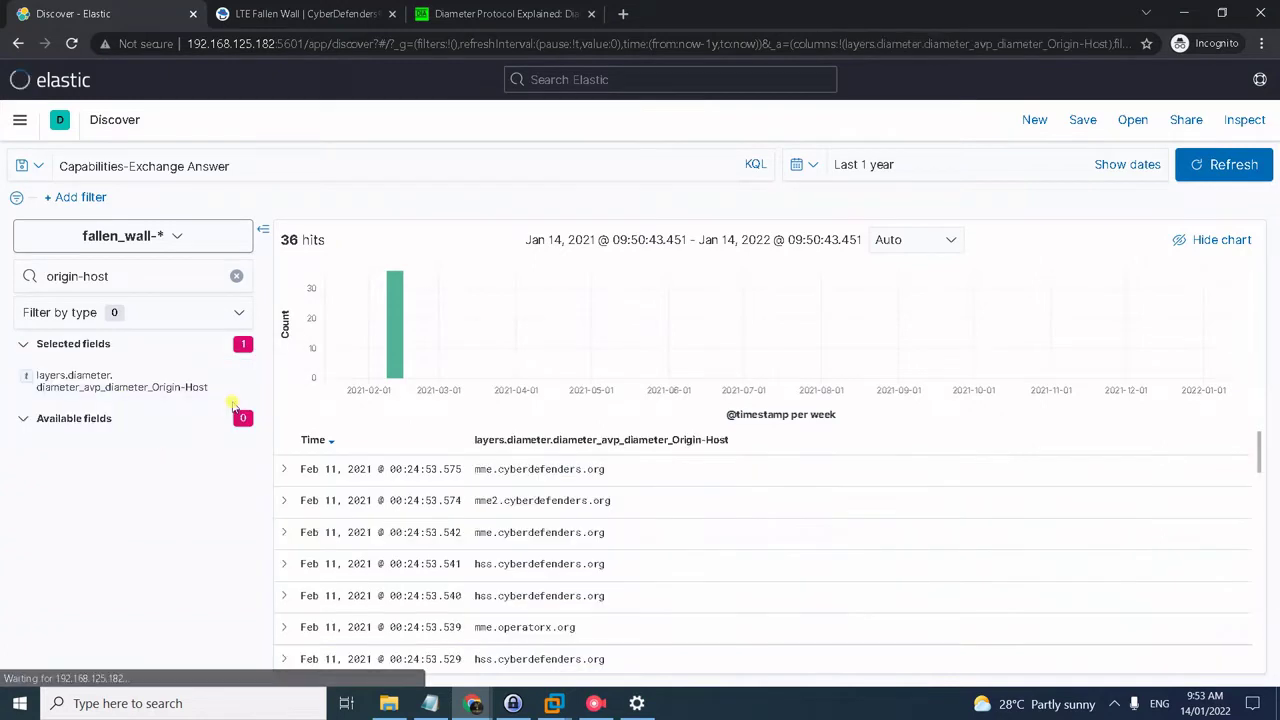
pyautogui.click(152, 381)
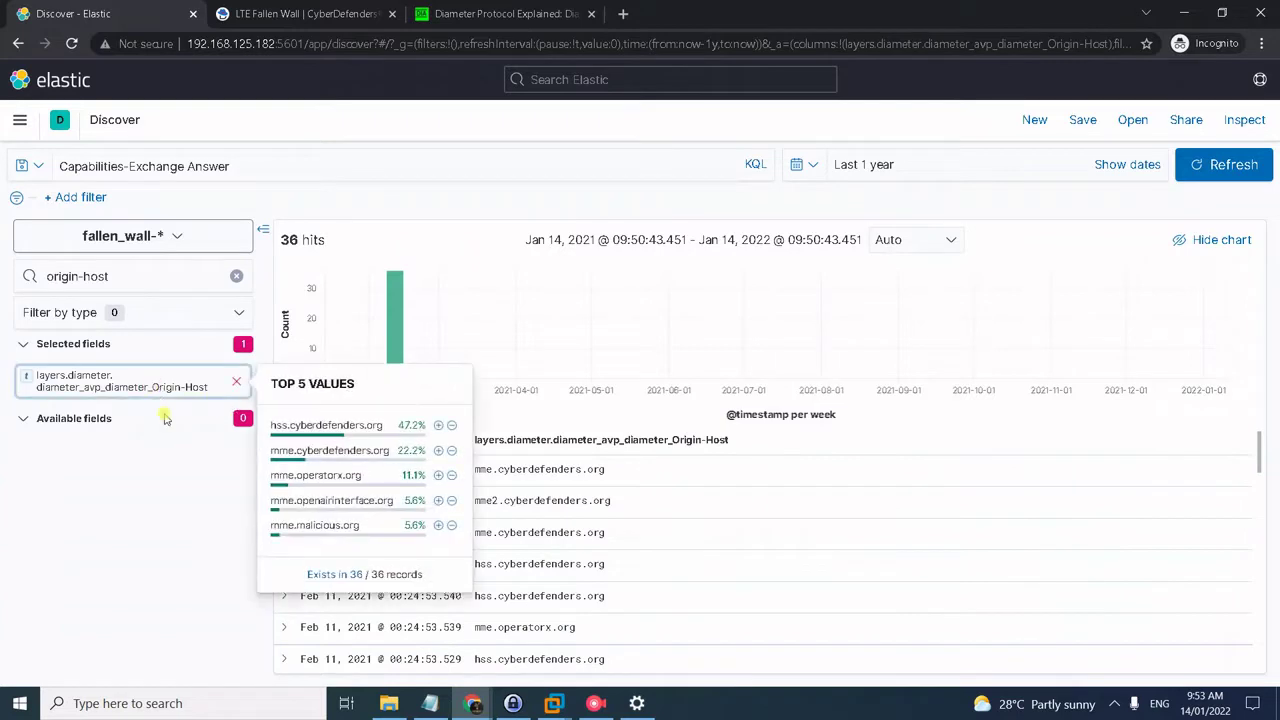
pyautogui.click(439, 526)
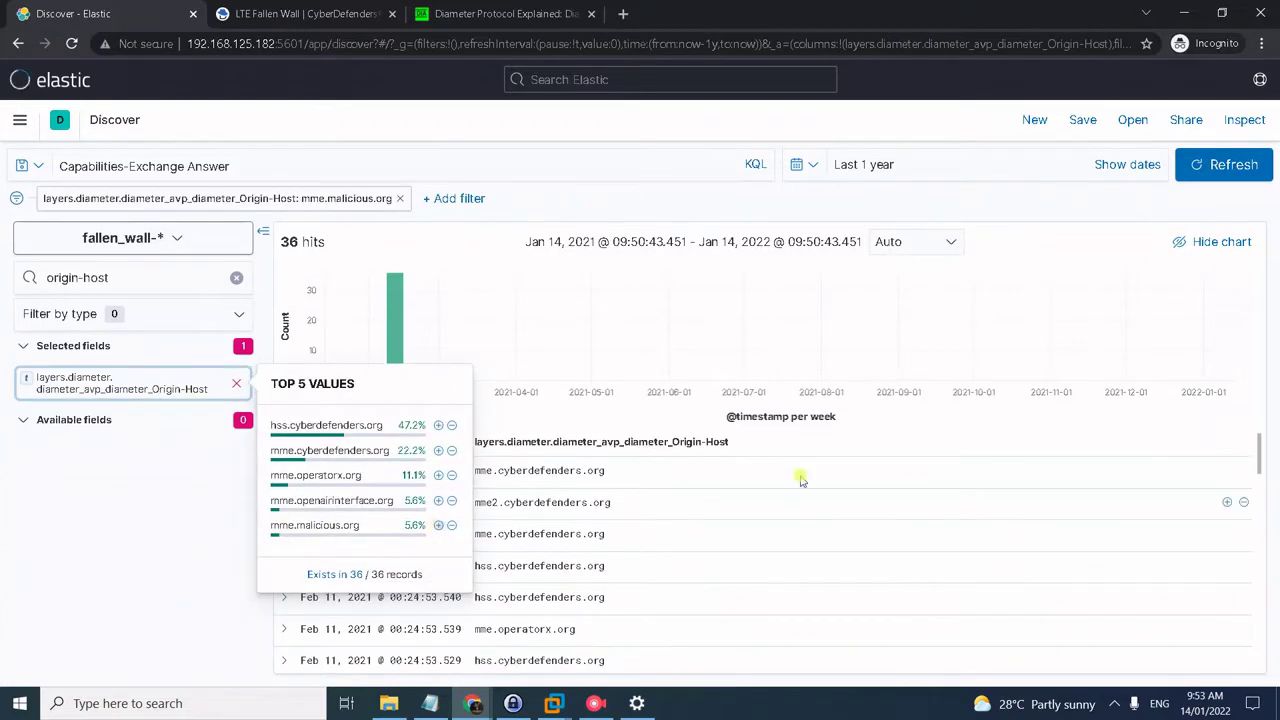
pyautogui.click(1220, 176)
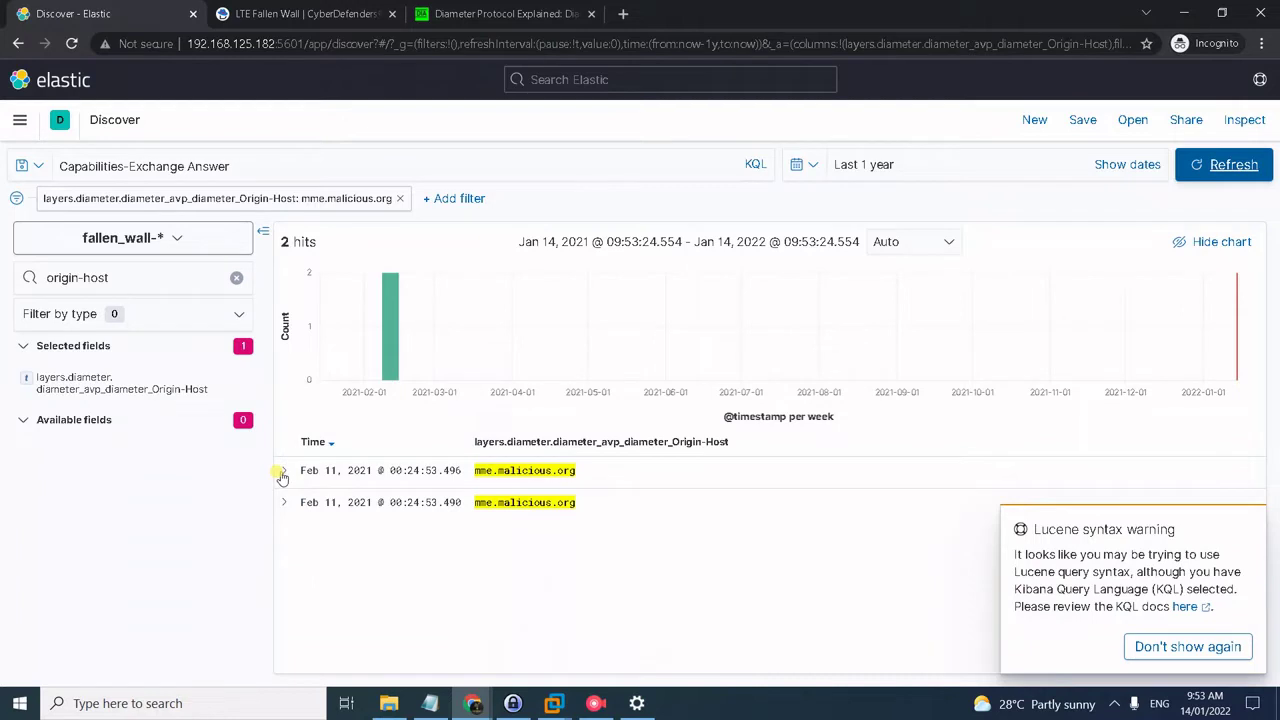
# Step: Expand the newest mme.malicious.org document, dismiss the syntax warning, and open the document's surrounding documents
pyautogui.click(284, 470)
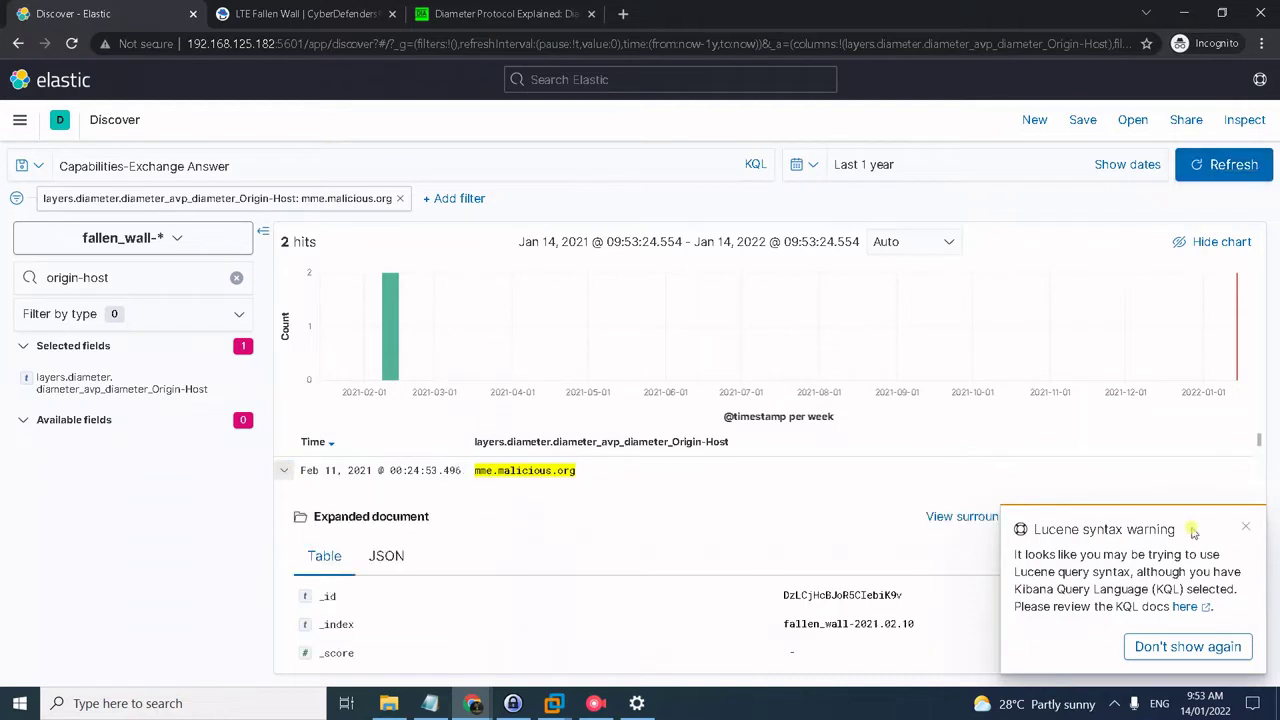
pyautogui.click(1246, 527)
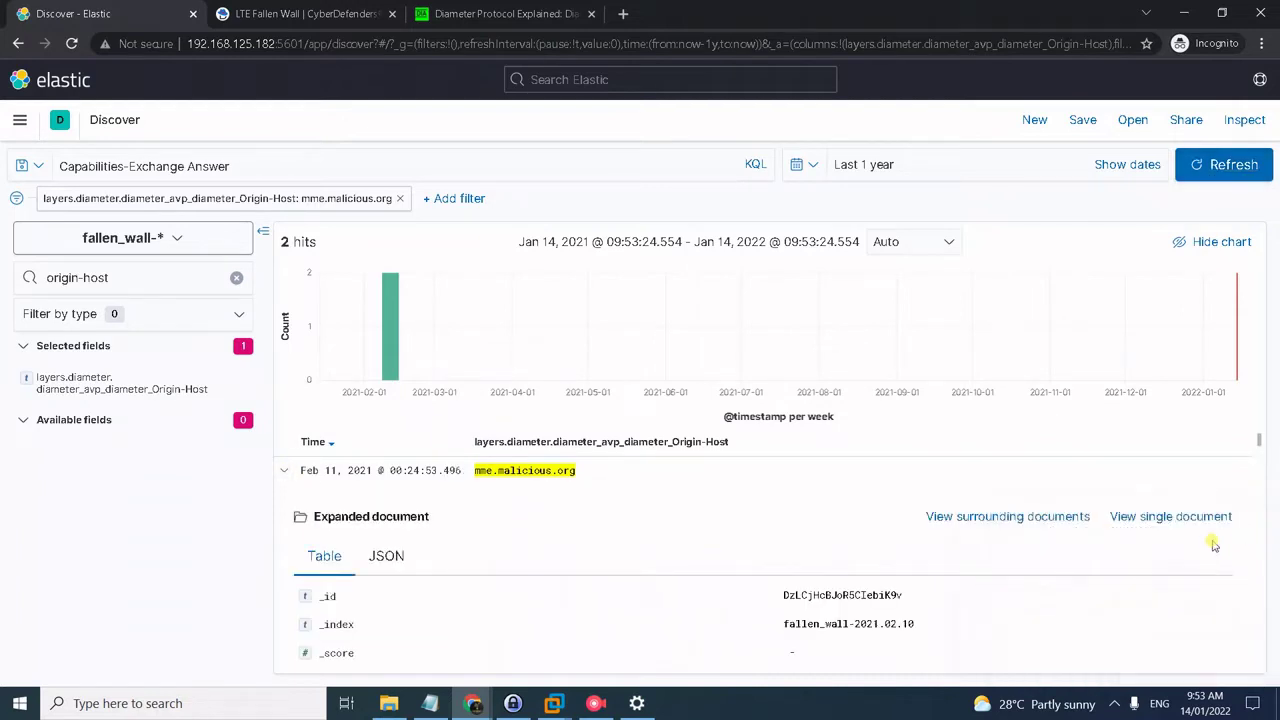
pyautogui.click(1009, 520)
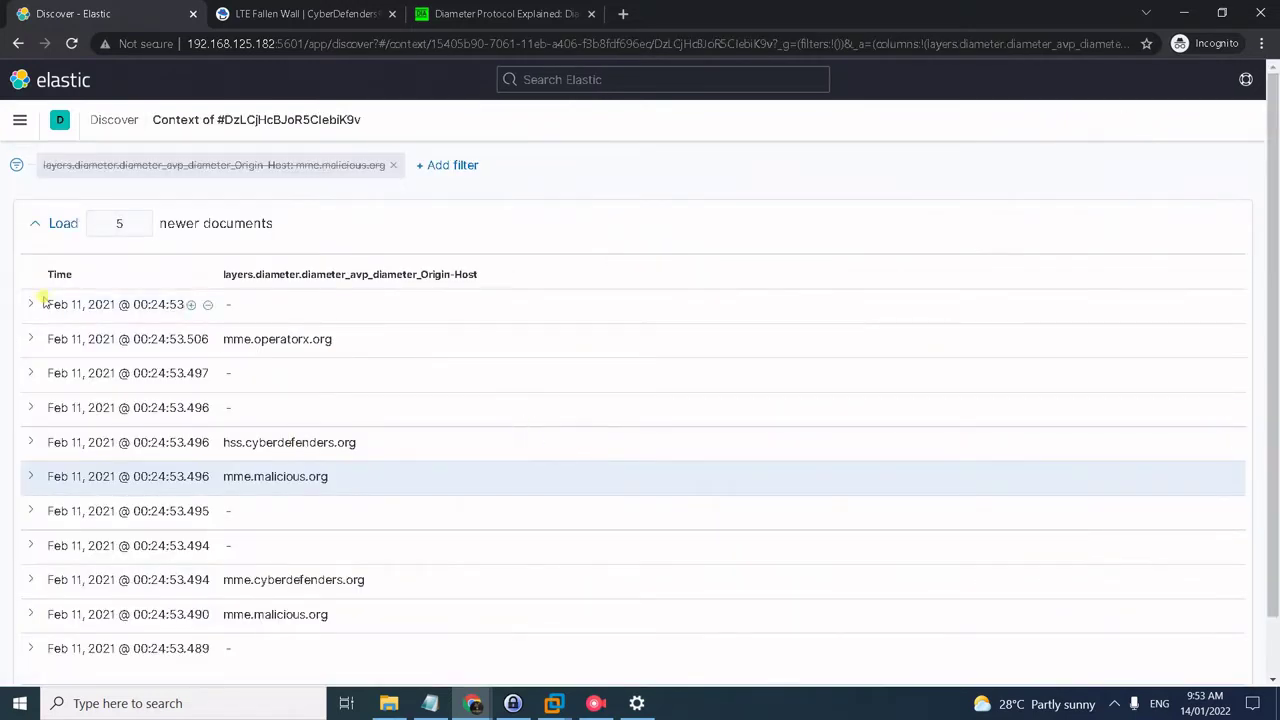
# Step: Expand the two newest documents in the surrounding-documents list and review the fields of the mme.operatorx.org entry
pyautogui.click(30, 305)
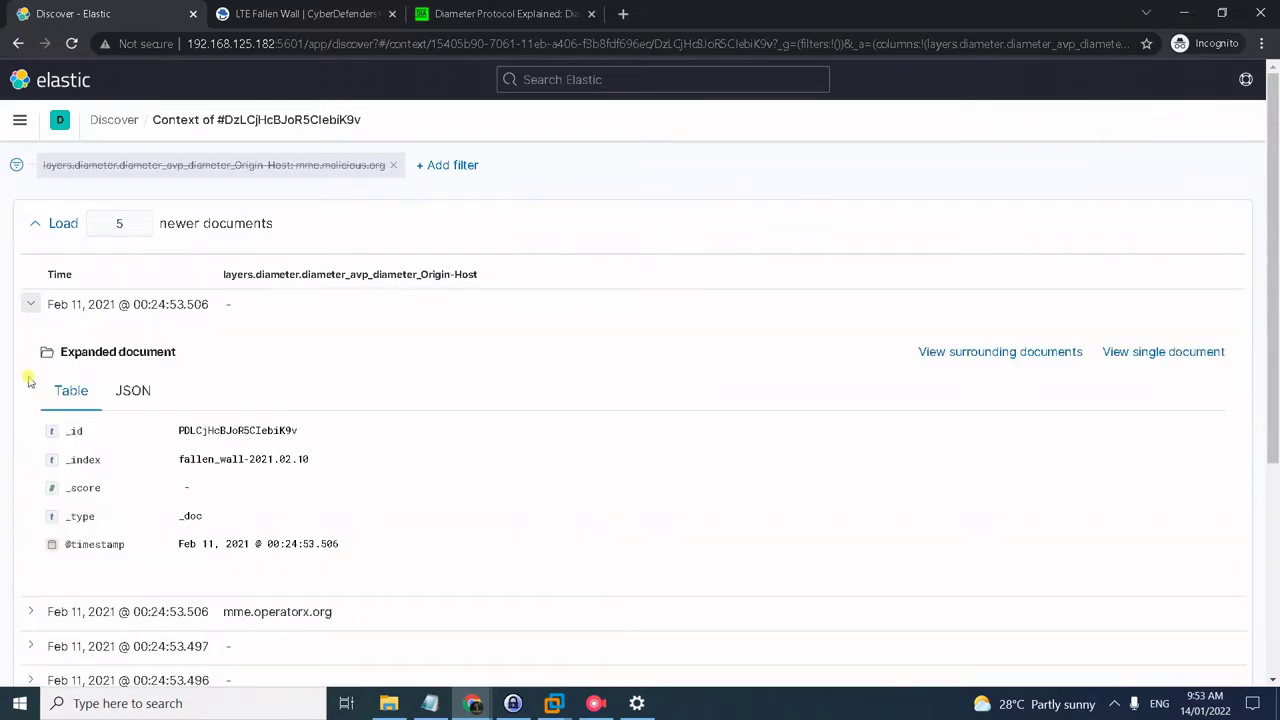
pyautogui.scroll(-3, 29, 374)
pyautogui.click(30, 364)
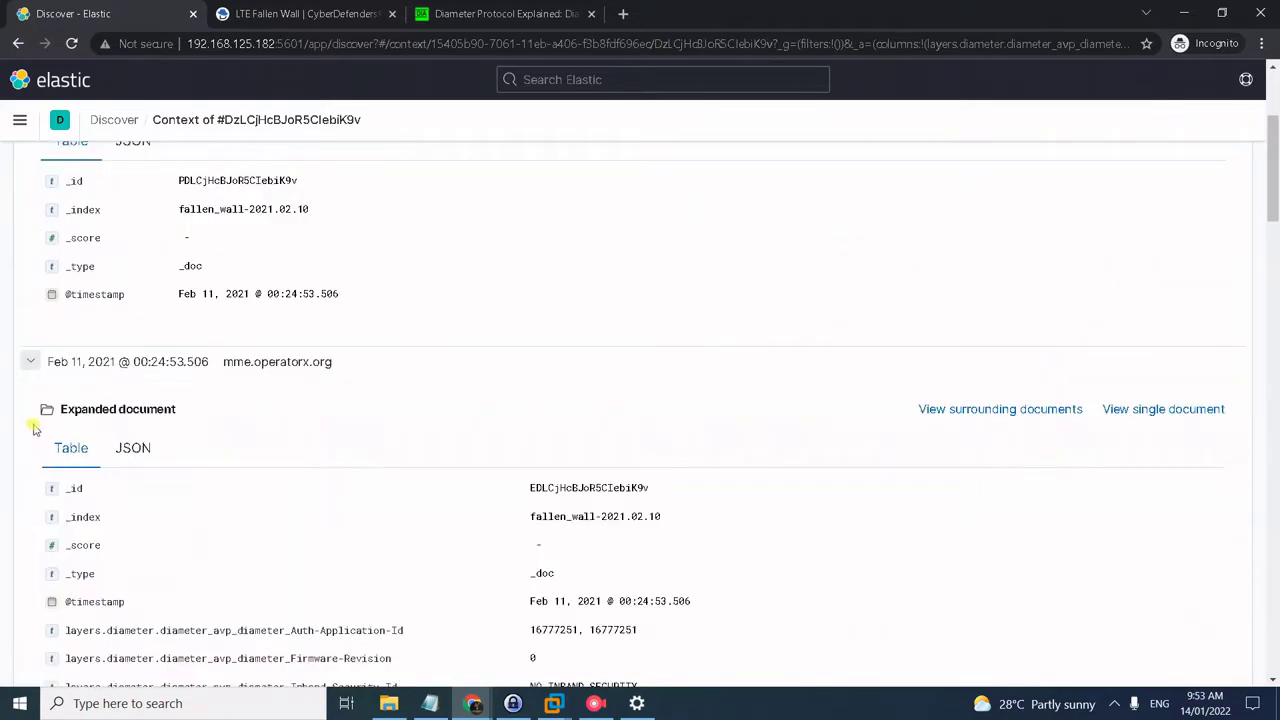
pyautogui.scroll(-3, 40, 455)
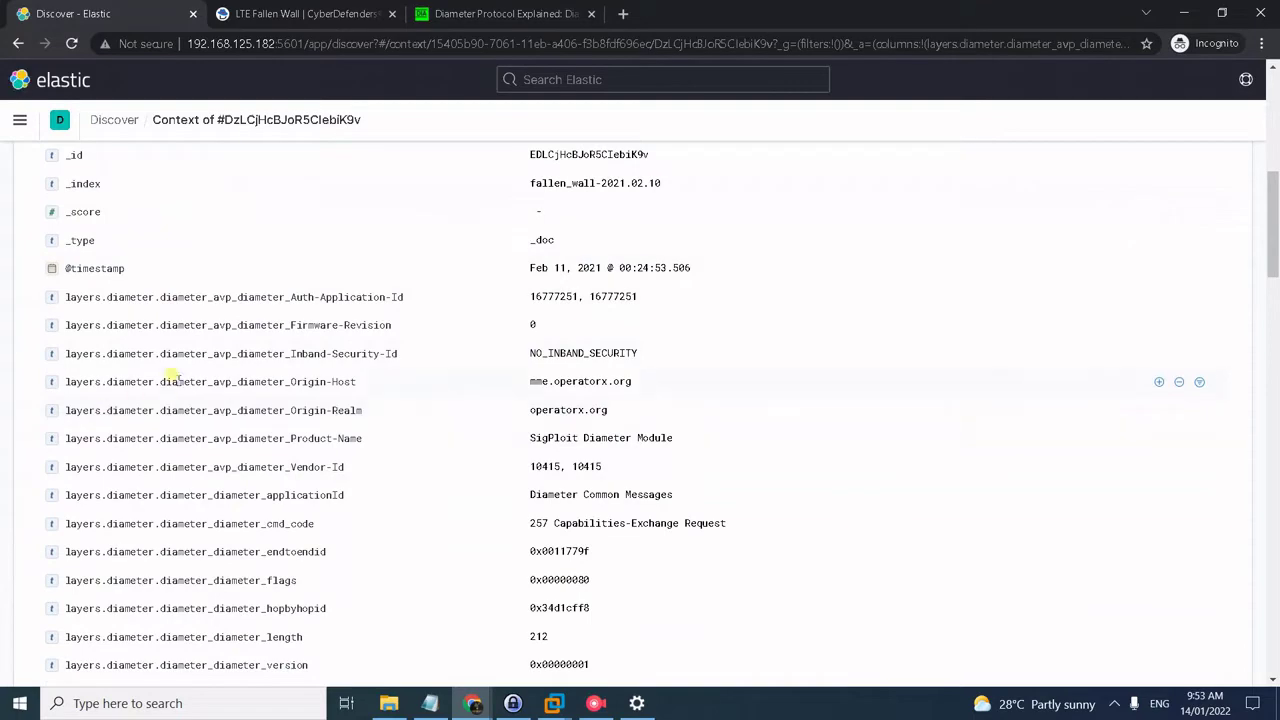
# Step: Search the page for "error" to locate error fields in the expanded documents
pyautogui.hotkey('ctrl', 'f')
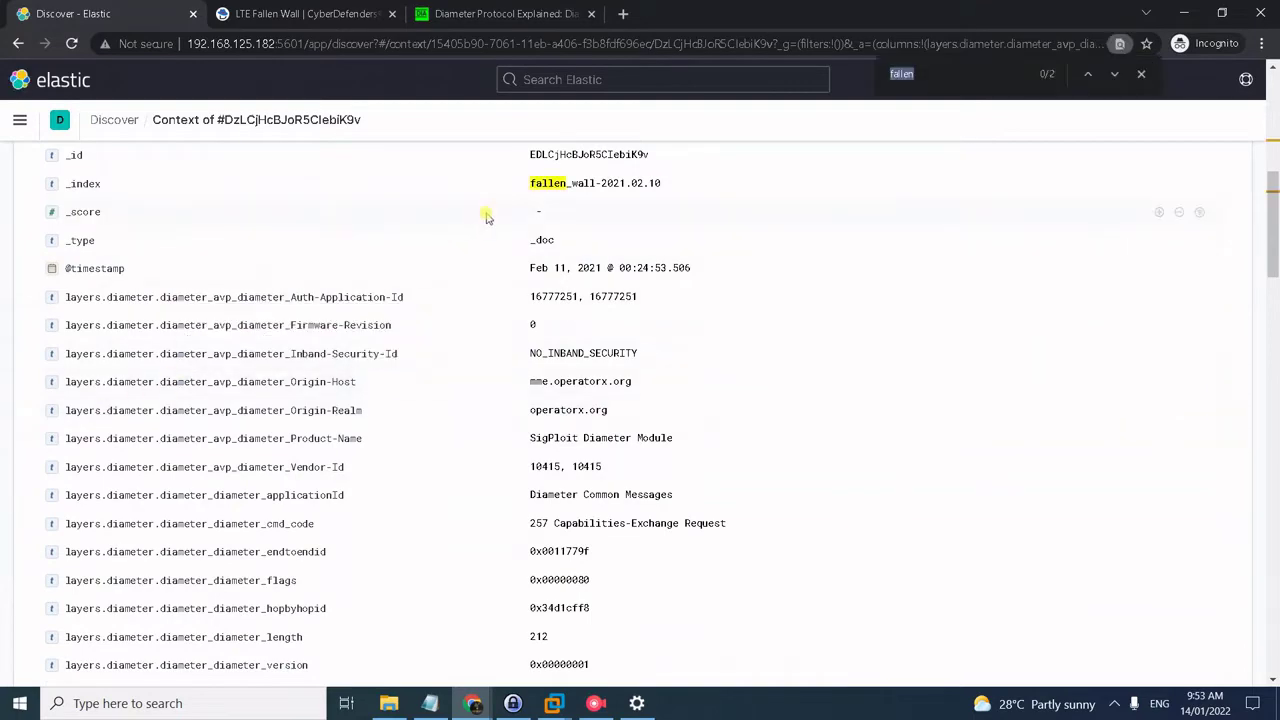
pyautogui.scroll(4, 940, 268)
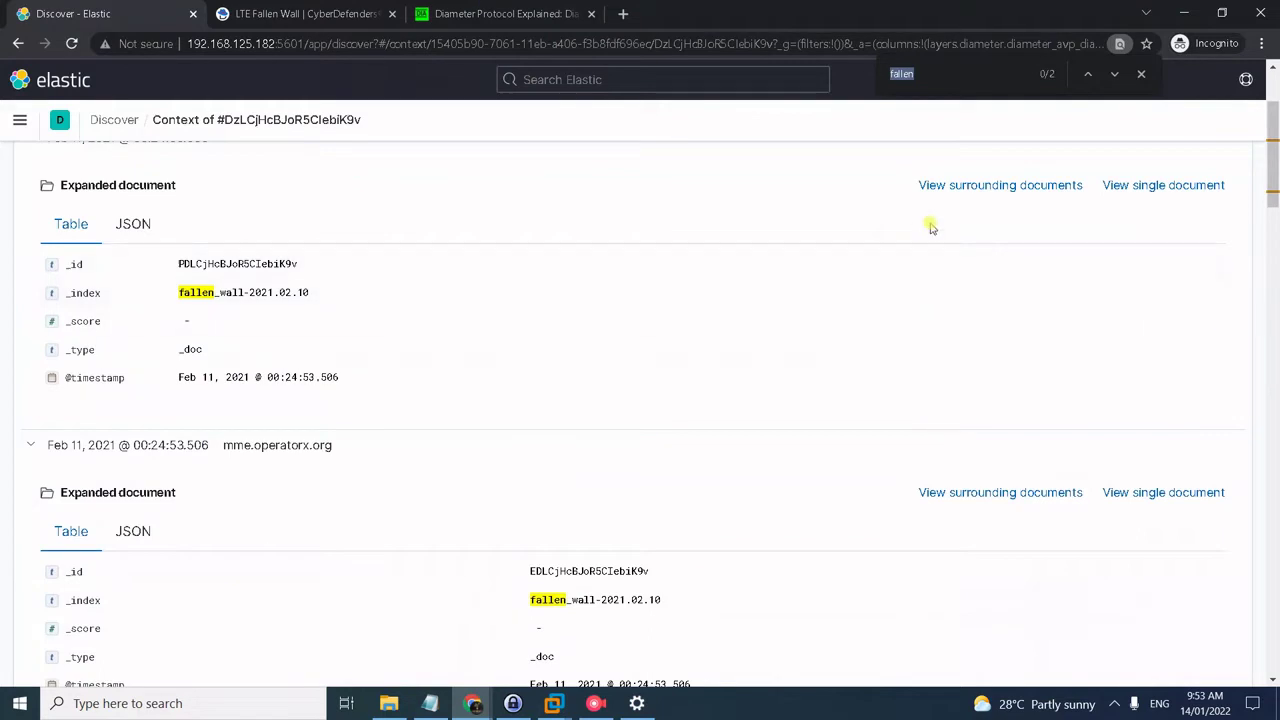
pyautogui.write('error')
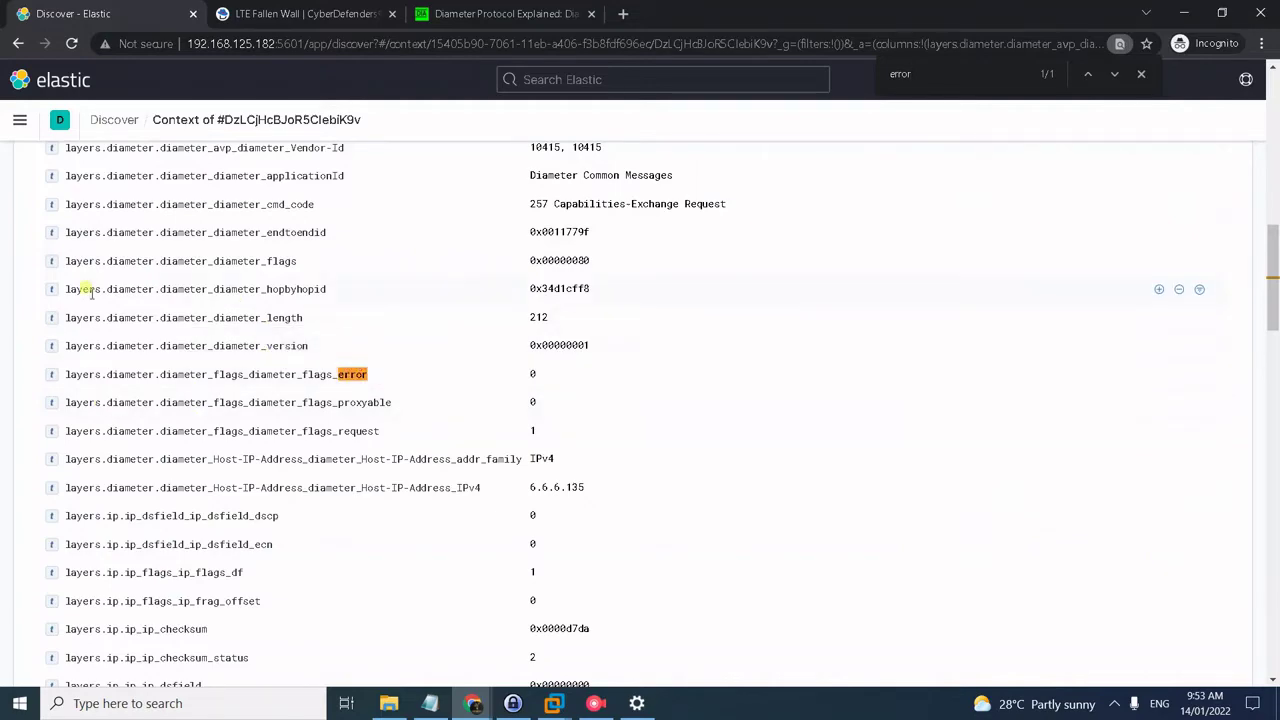
# Step: Expand the next four surrounding documents, through the hss.cyberdefenders.org and highlighted mme.malicious.org entries, and review their fields
pyautogui.scroll(-15, 44, 420)
pyautogui.scroll(-2, 48, 425)
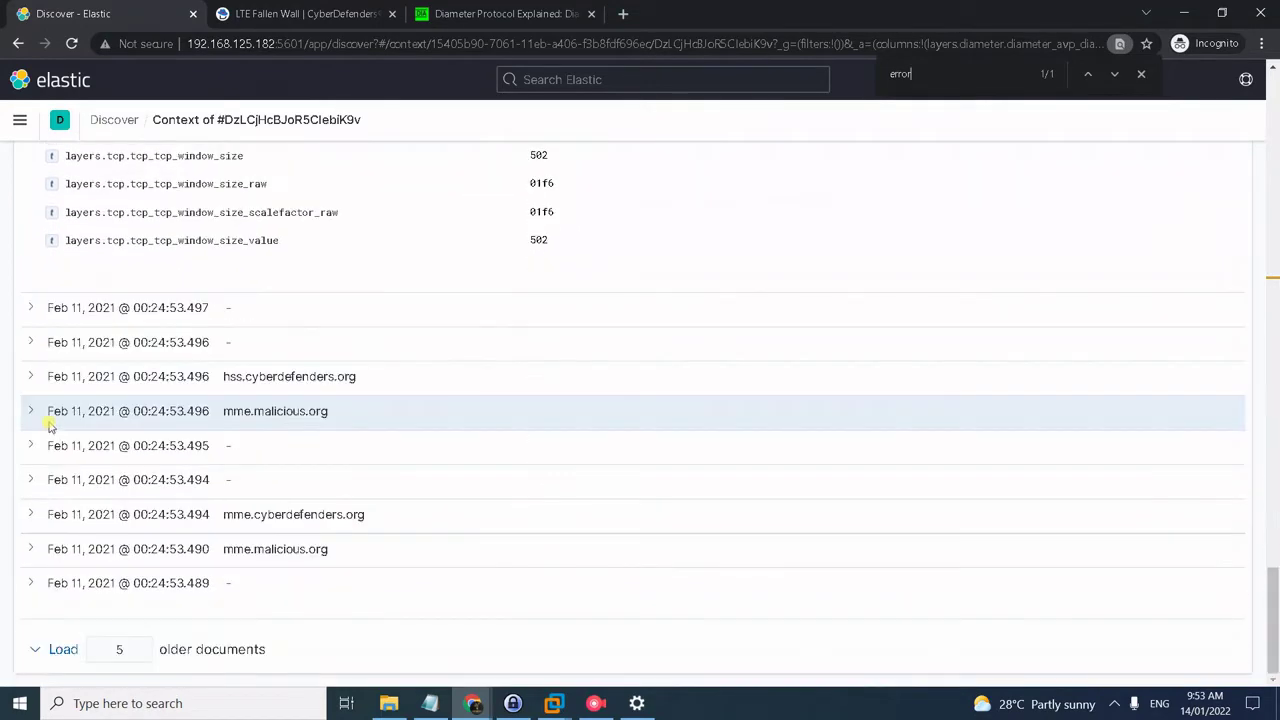
pyautogui.click(30, 308)
pyautogui.scroll(-3, 31, 418)
pyautogui.click(30, 344)
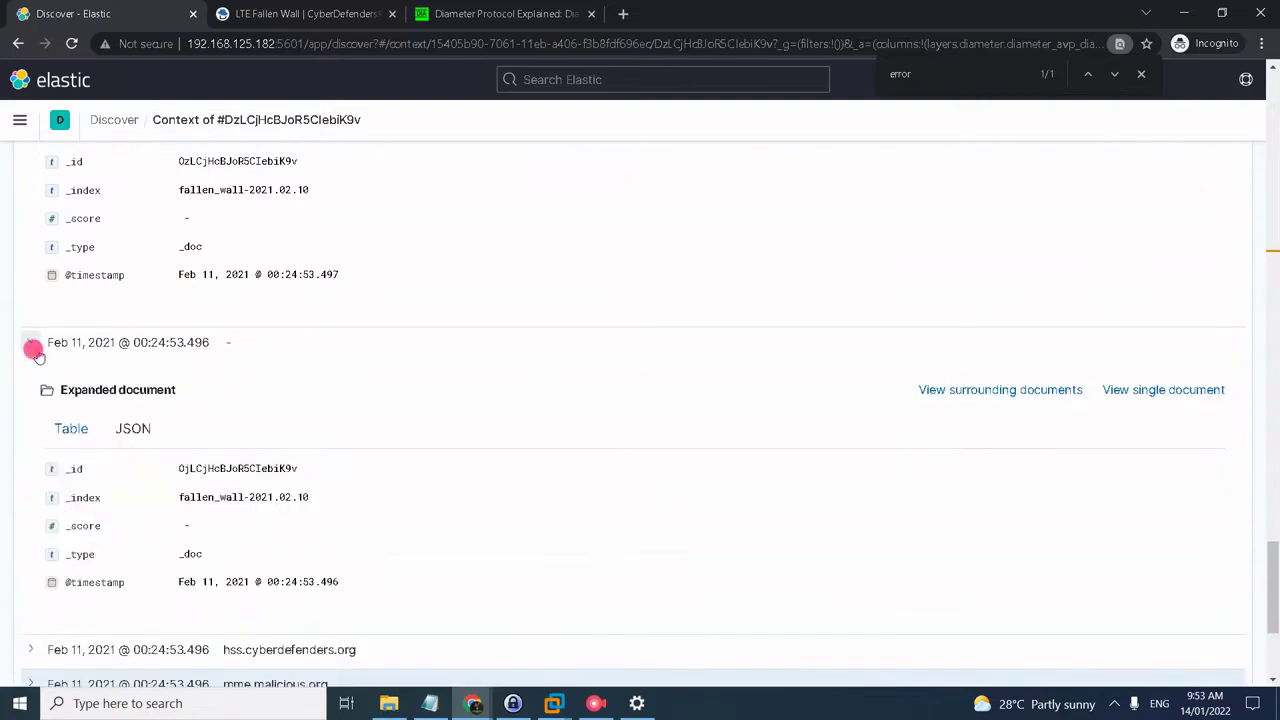
pyautogui.scroll(-3, 32, 500)
pyautogui.click(38, 420)
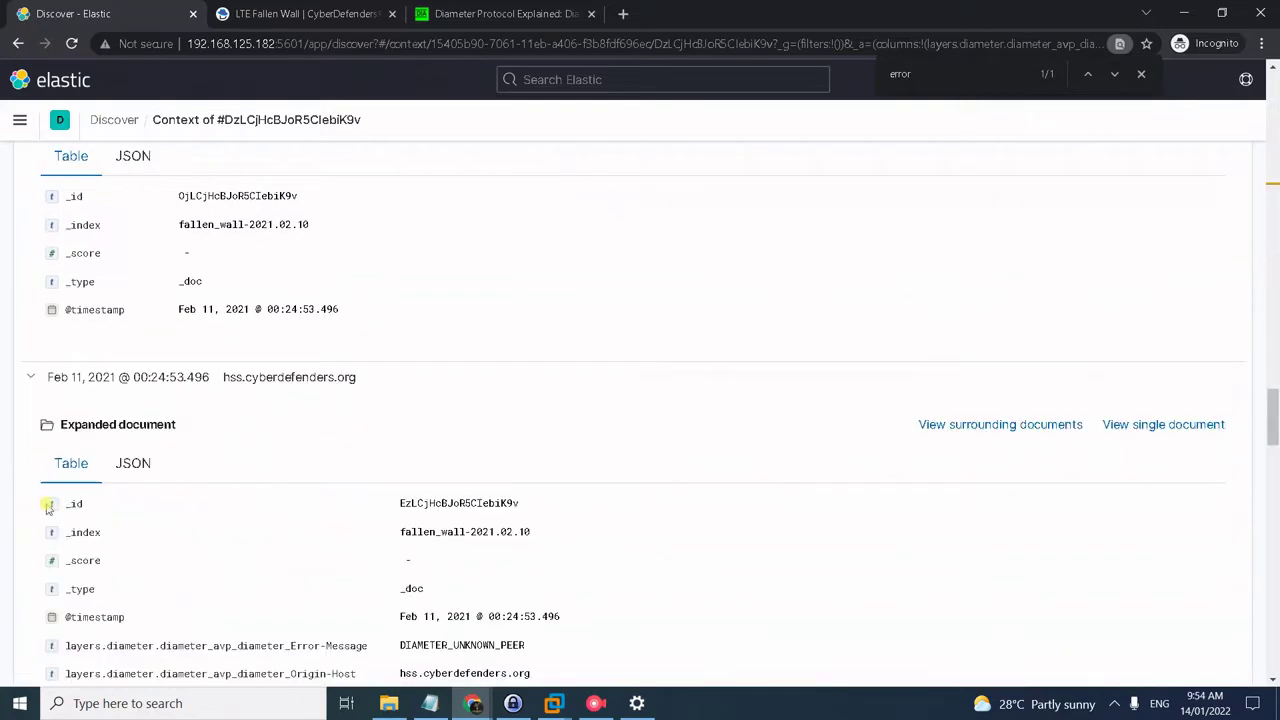
pyautogui.scroll(-4, 38, 500)
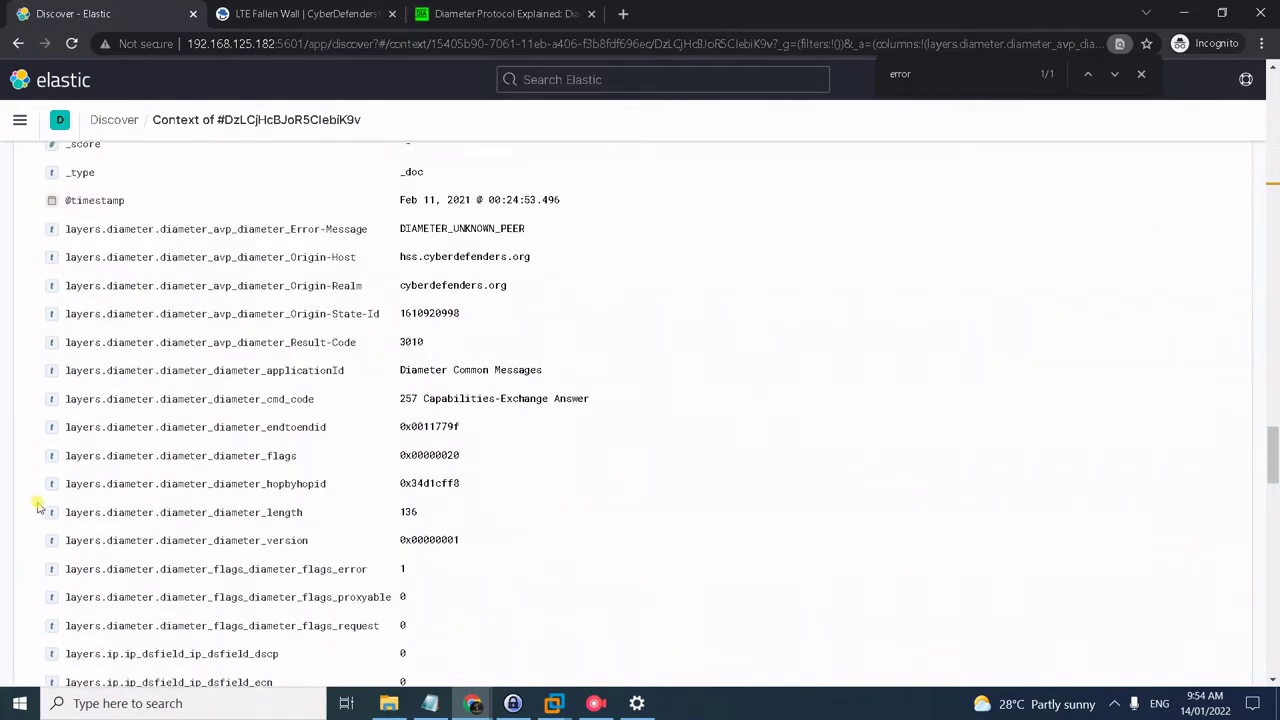
pyautogui.scroll(-10, 37, 507)
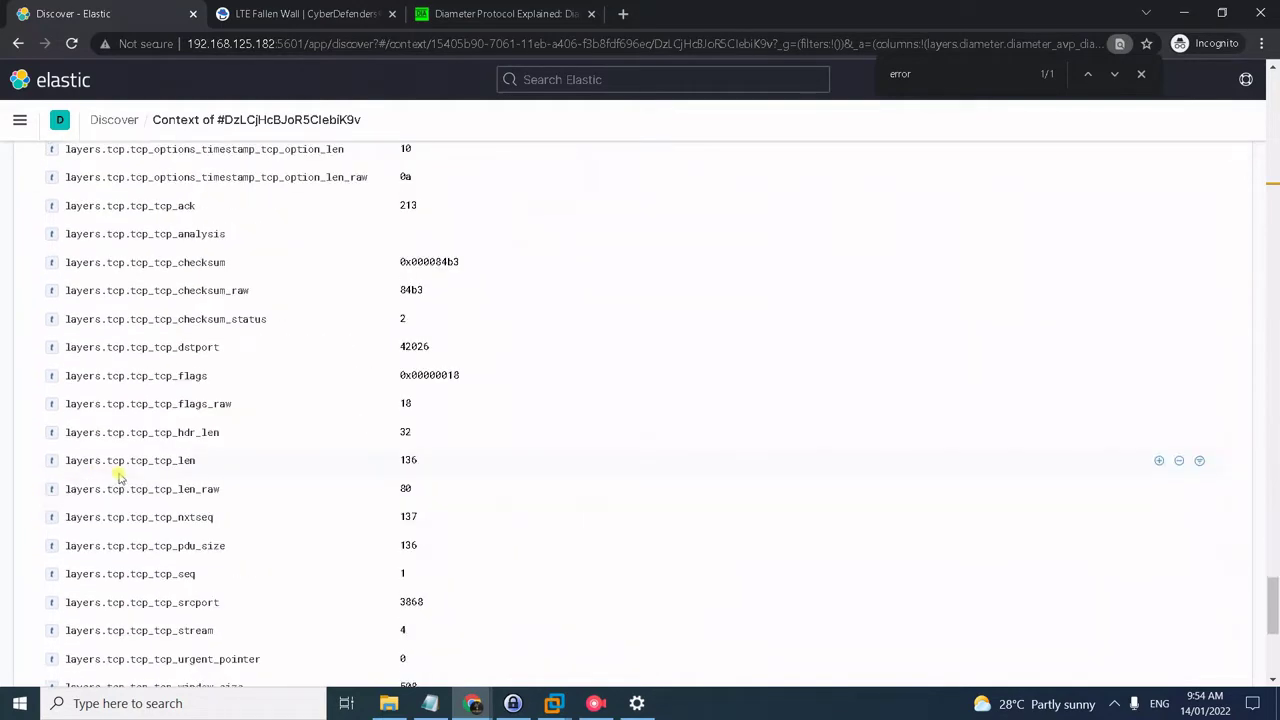
pyautogui.scroll(-3, 110, 478)
pyautogui.click(31, 507)
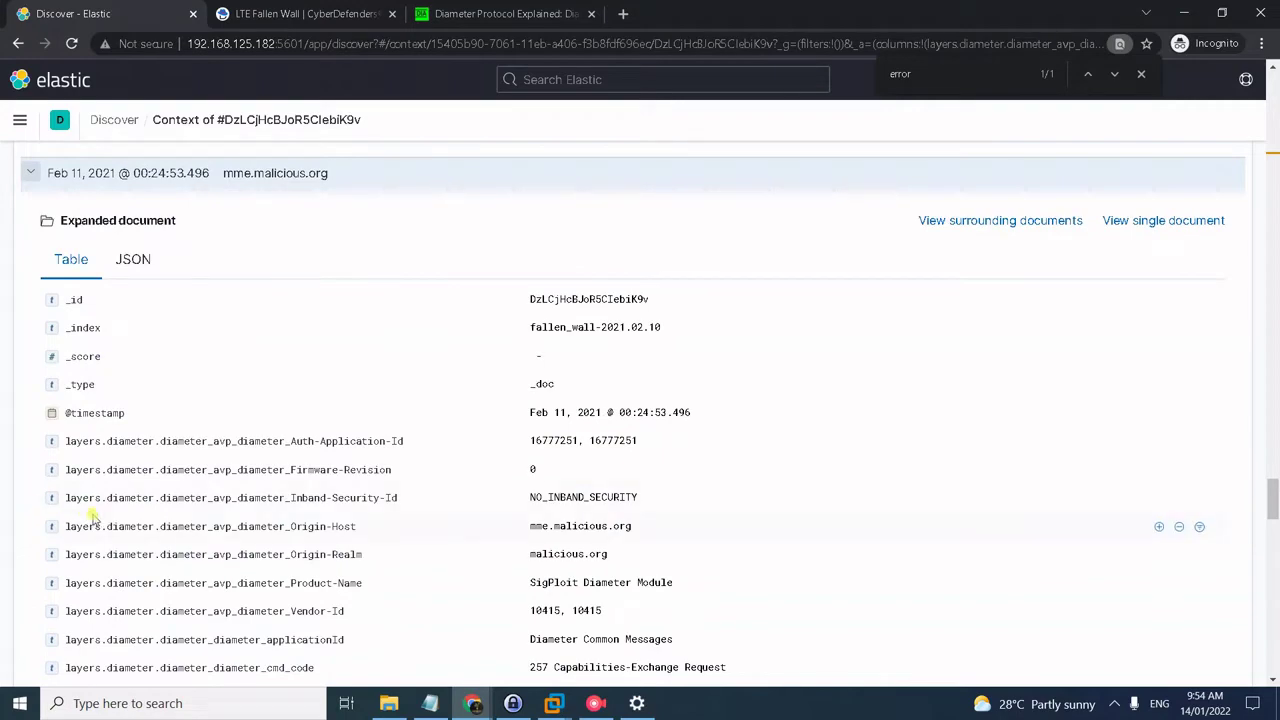
# Step: Go through the "error" matches on the page and highlight the Error-Message value DIAMETER_UNKNOWN_PEER in the hss.cyberdefenders.org document
pyautogui.hotkey('ctrl', 'f')
pyautogui.press('Return')
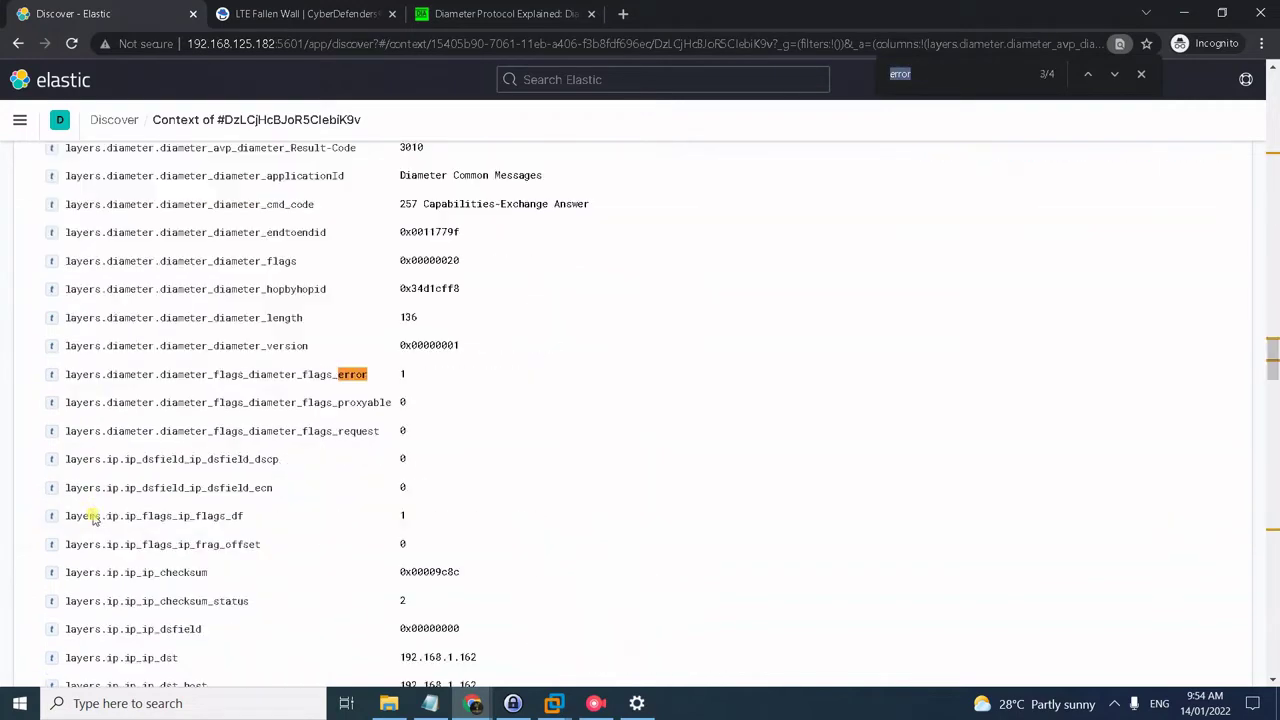
pyautogui.press('Return')
pyautogui.hotkey('shift', 'Return')
pyautogui.hotkey('shift', 'Return')
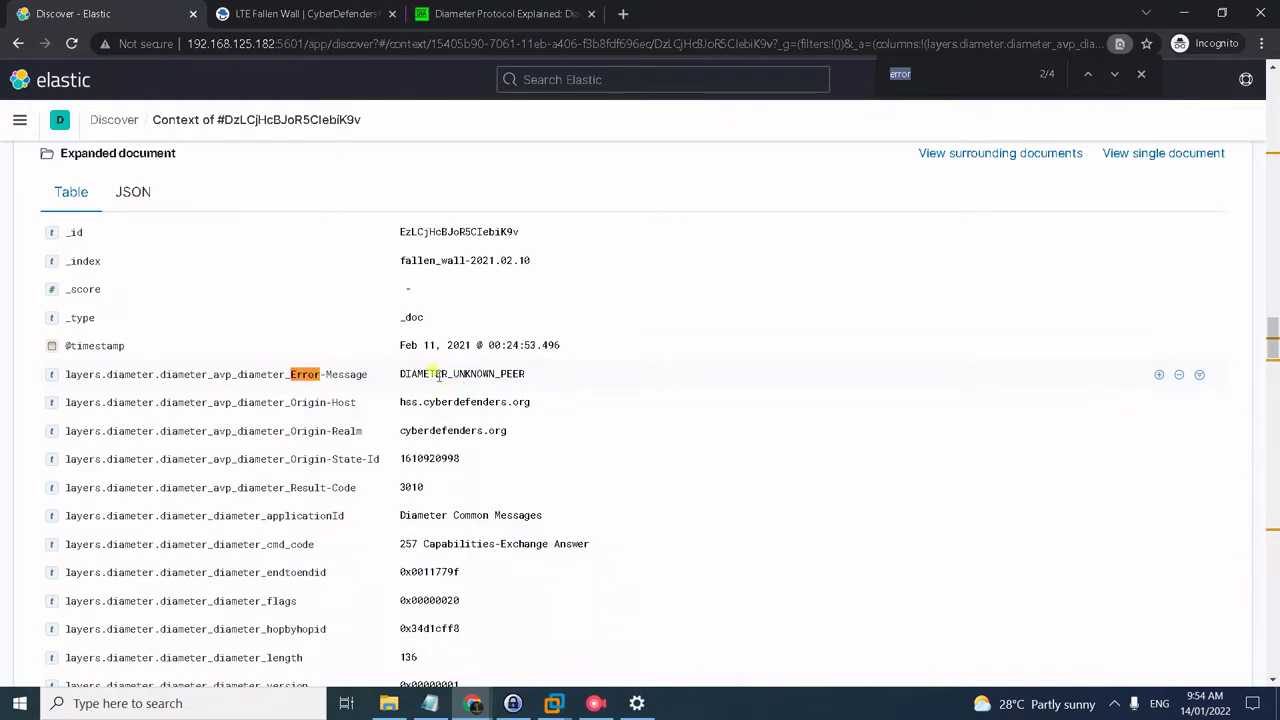
pyautogui.moveTo(399, 374); pyautogui.dragTo(533, 380)
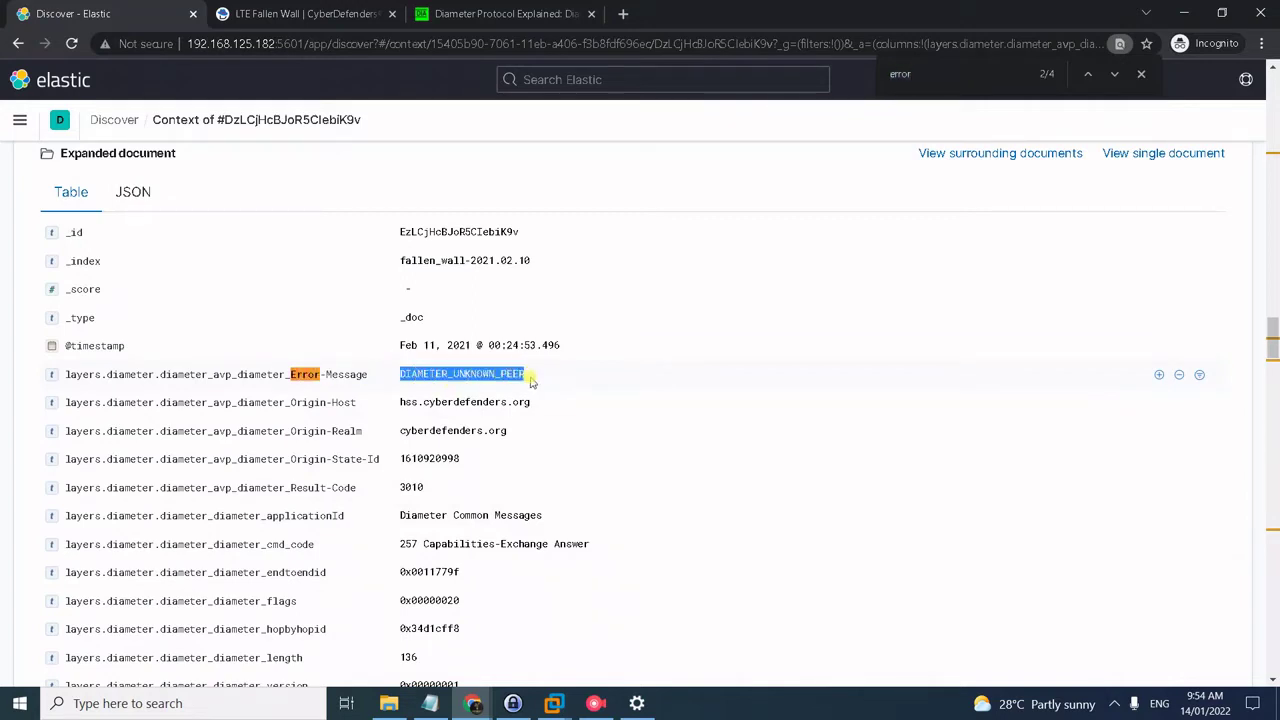
# Step: Switch to the CyberDefenders challenge page, reveal all three hints for question #5, and highlight "Capabilities-Exchange Answer" in the first hint
pyautogui.click(308, 12)
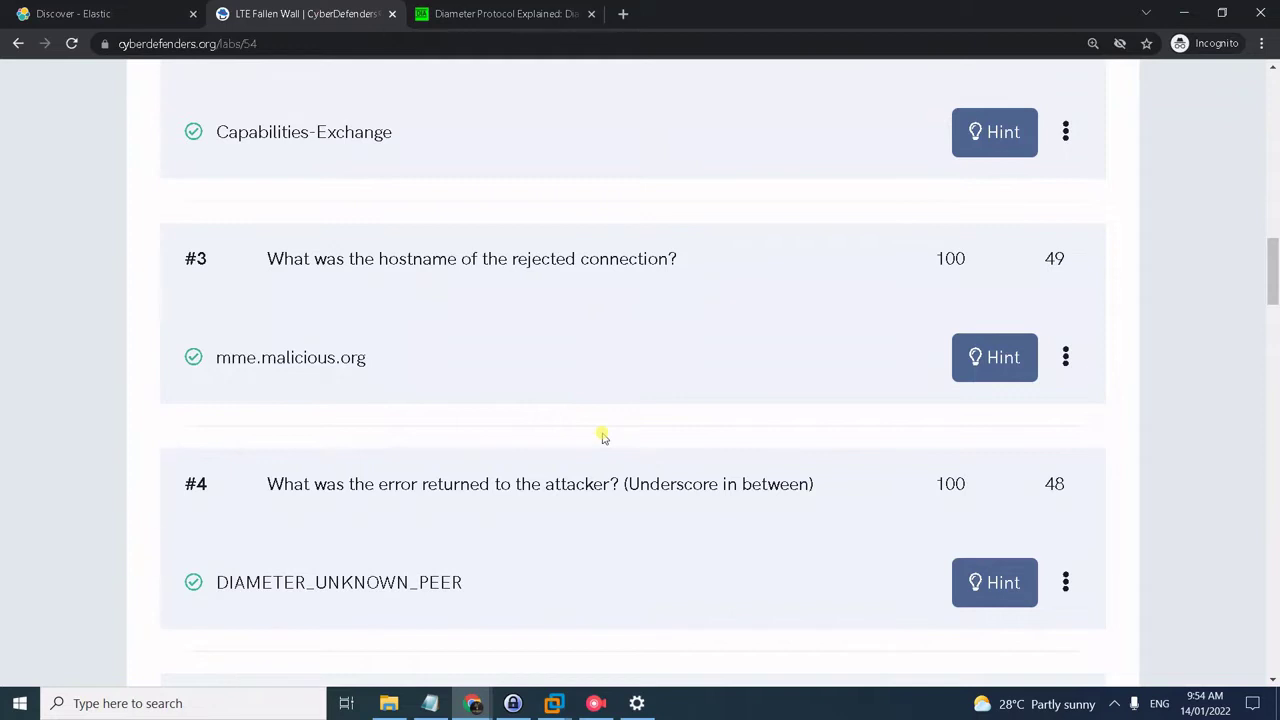
pyautogui.scroll(-2, 603, 437)
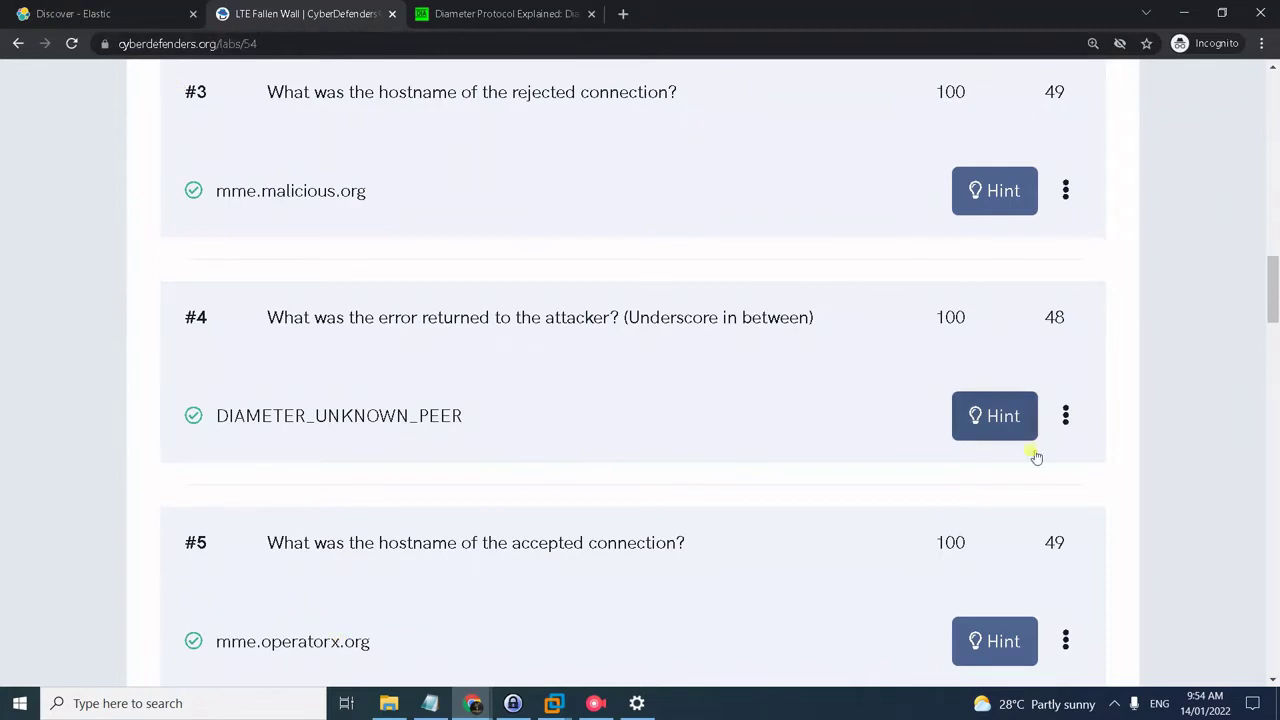
pyautogui.click(1021, 640)
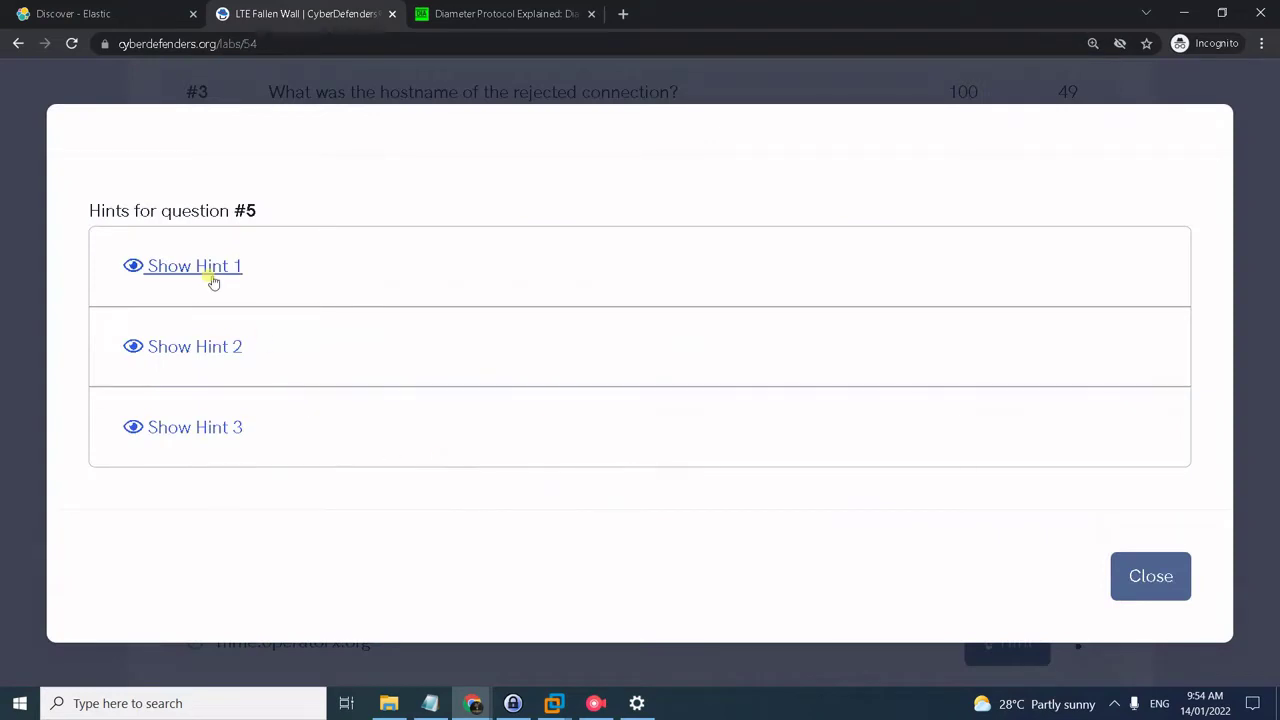
pyautogui.click(209, 278)
pyautogui.click(212, 361)
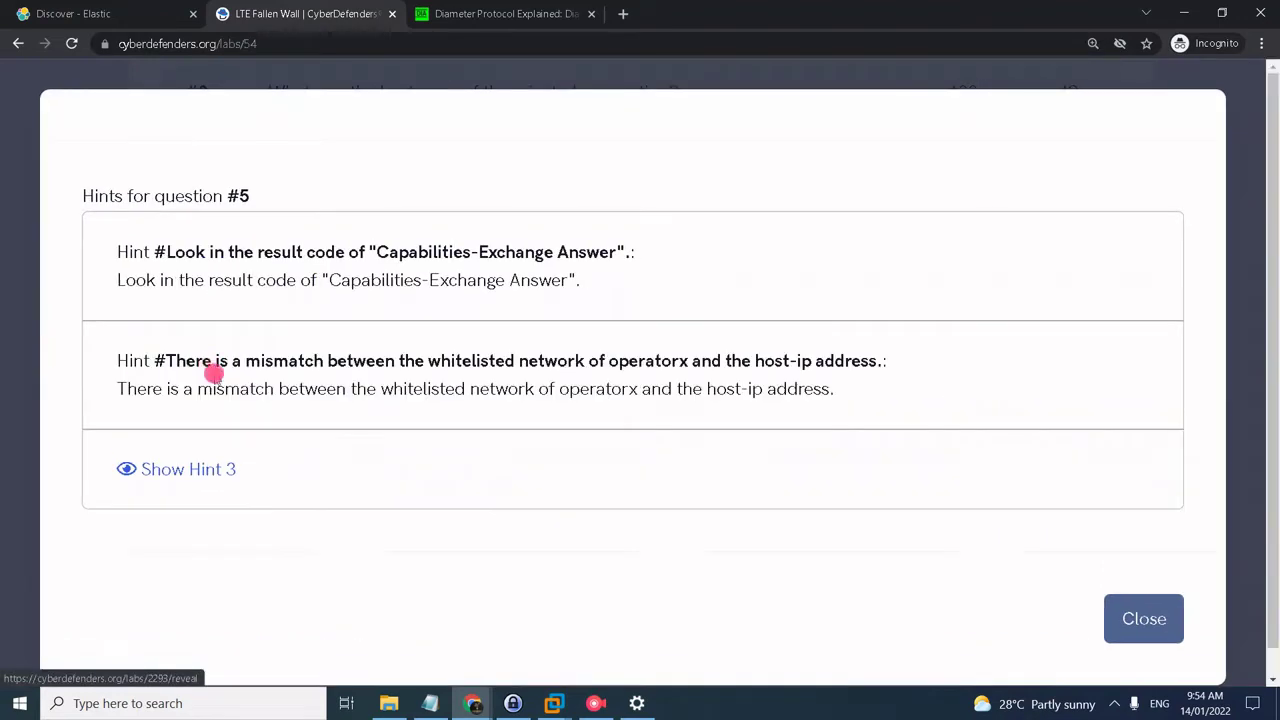
pyautogui.click(222, 473)
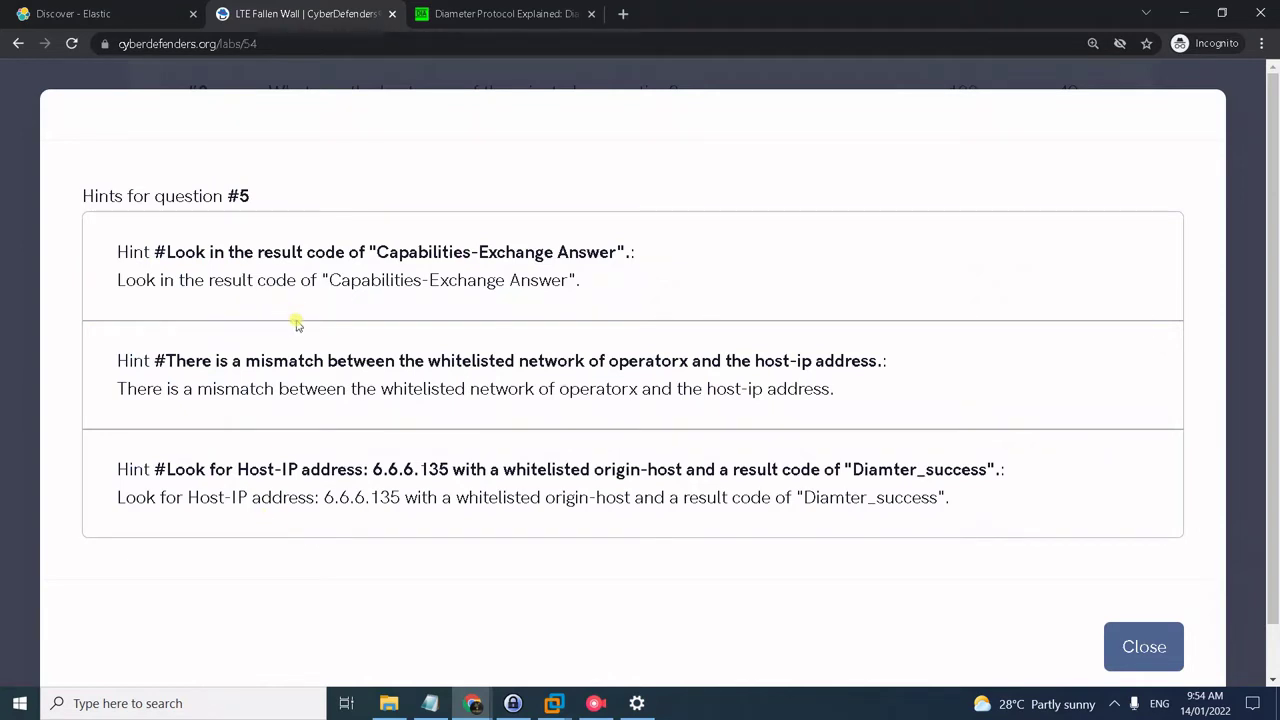
pyautogui.moveTo(330, 280); pyautogui.dragTo(568, 281)
# Step: Return to the Elastic Discover results, rerun the Capabilities-Exchange Answer query, and remove the mme.malicious.org Origin-Host filter
pyautogui.click(125, 15)
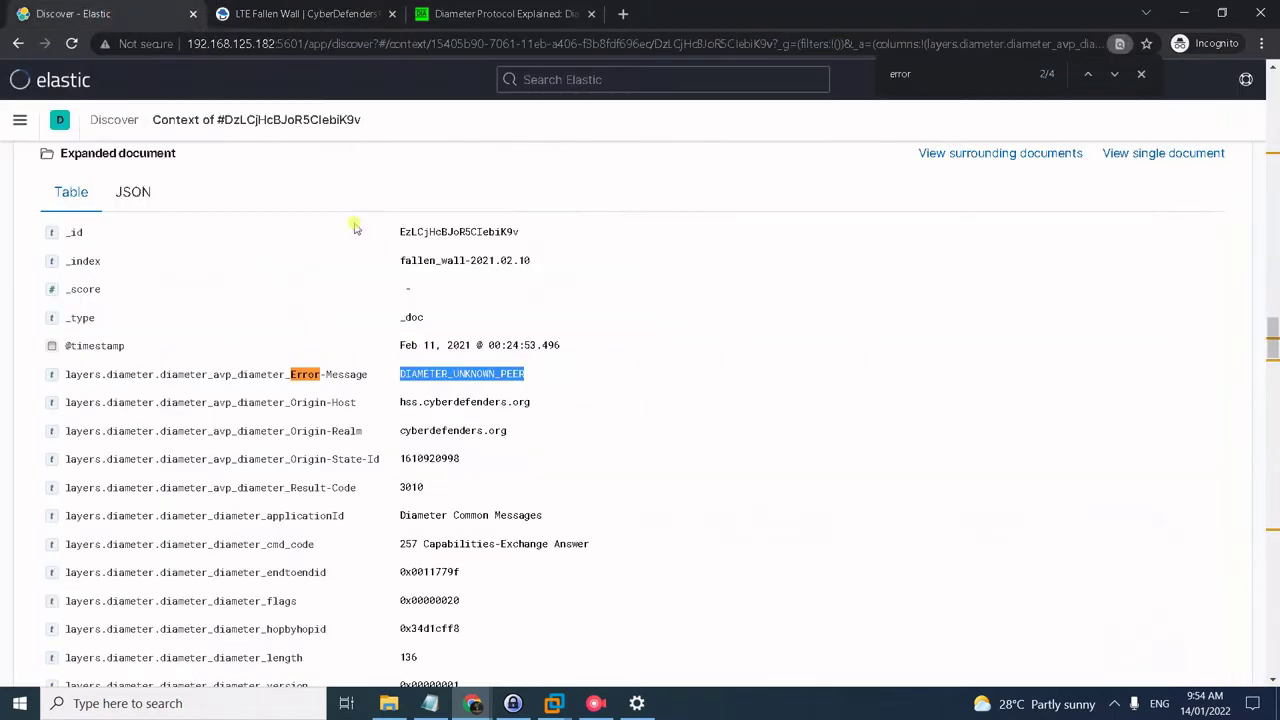
pyautogui.click(15, 44)
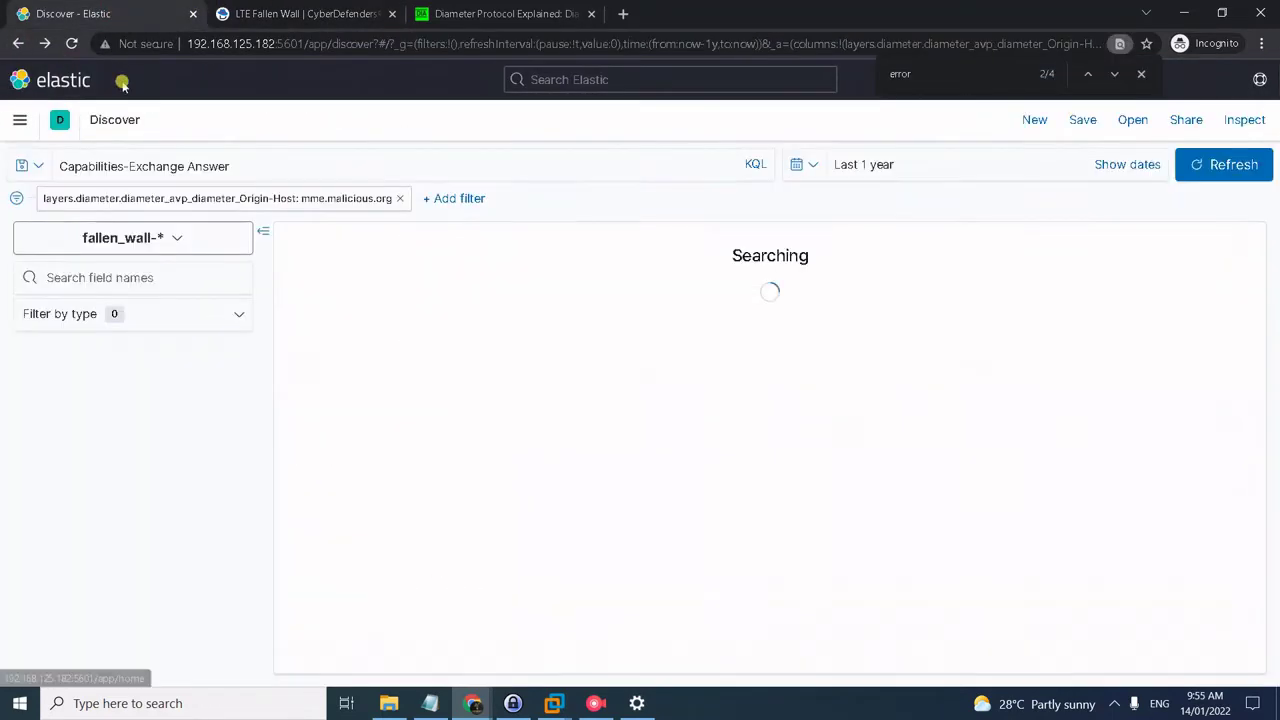
pyautogui.tripleClick(176, 167)
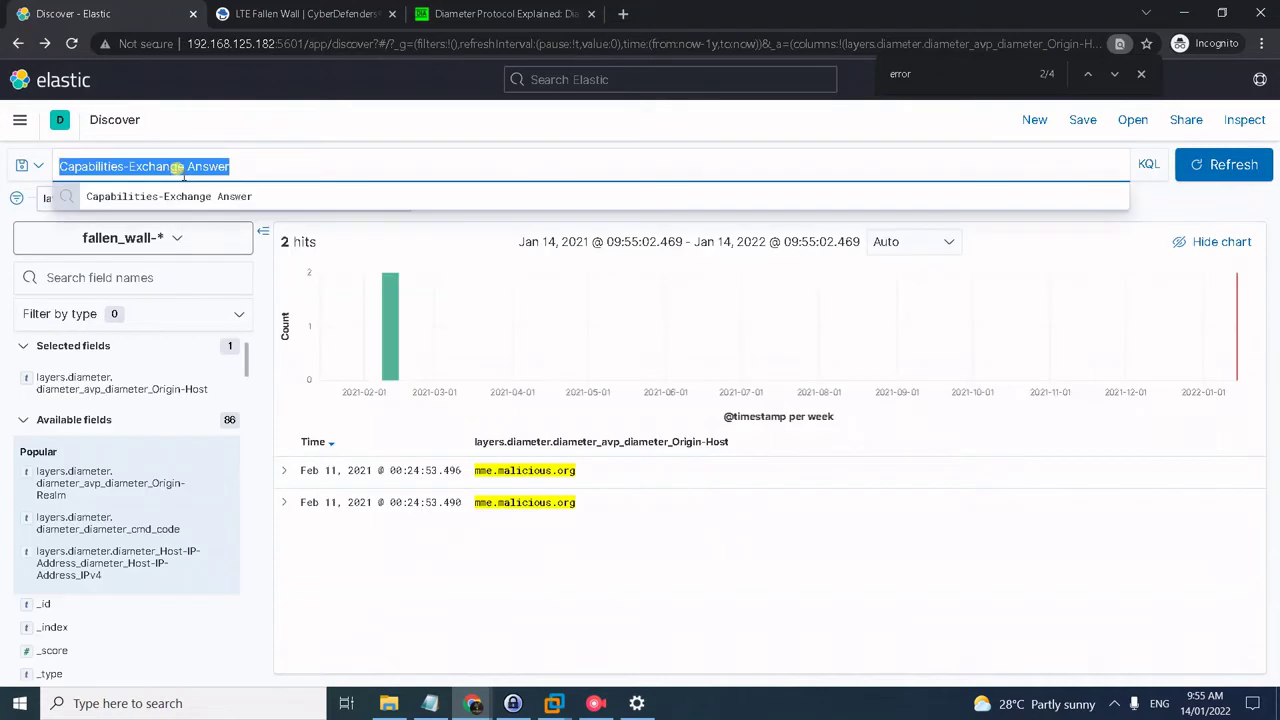
pyautogui.click(368, 156)
pyautogui.tripleClick(368, 157)
pyautogui.click(368, 158)
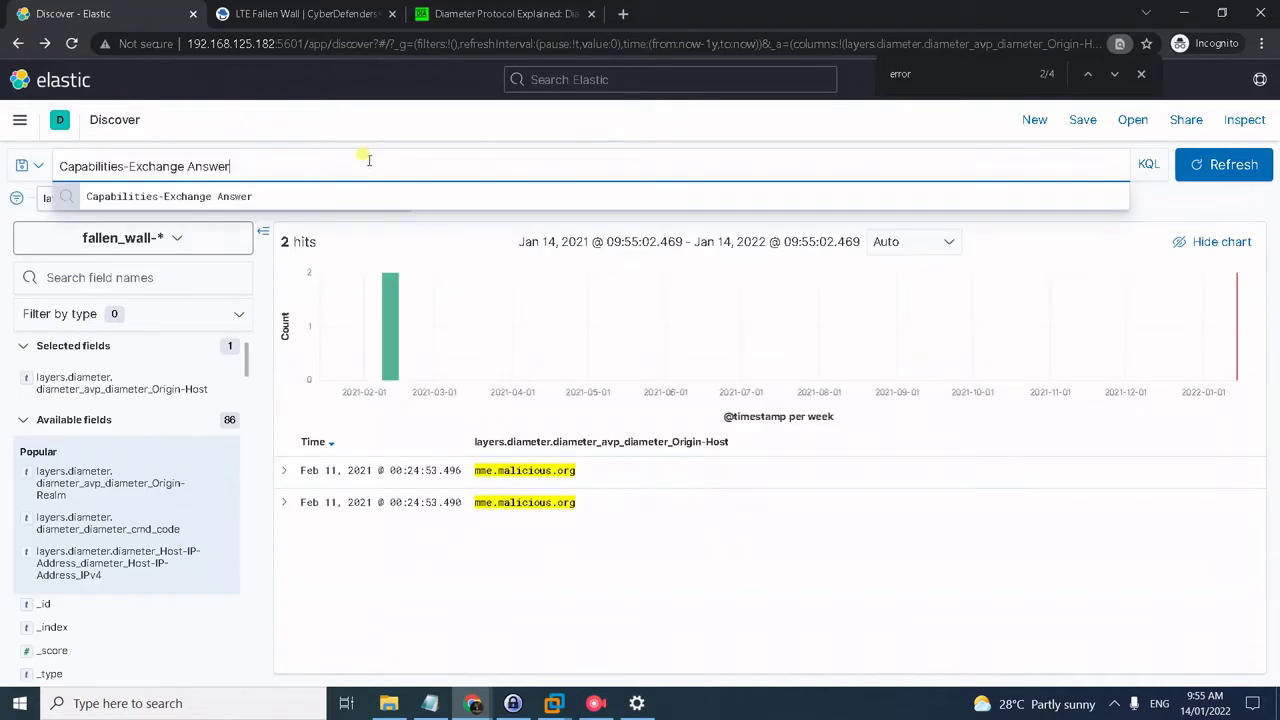
pyautogui.press('Return')
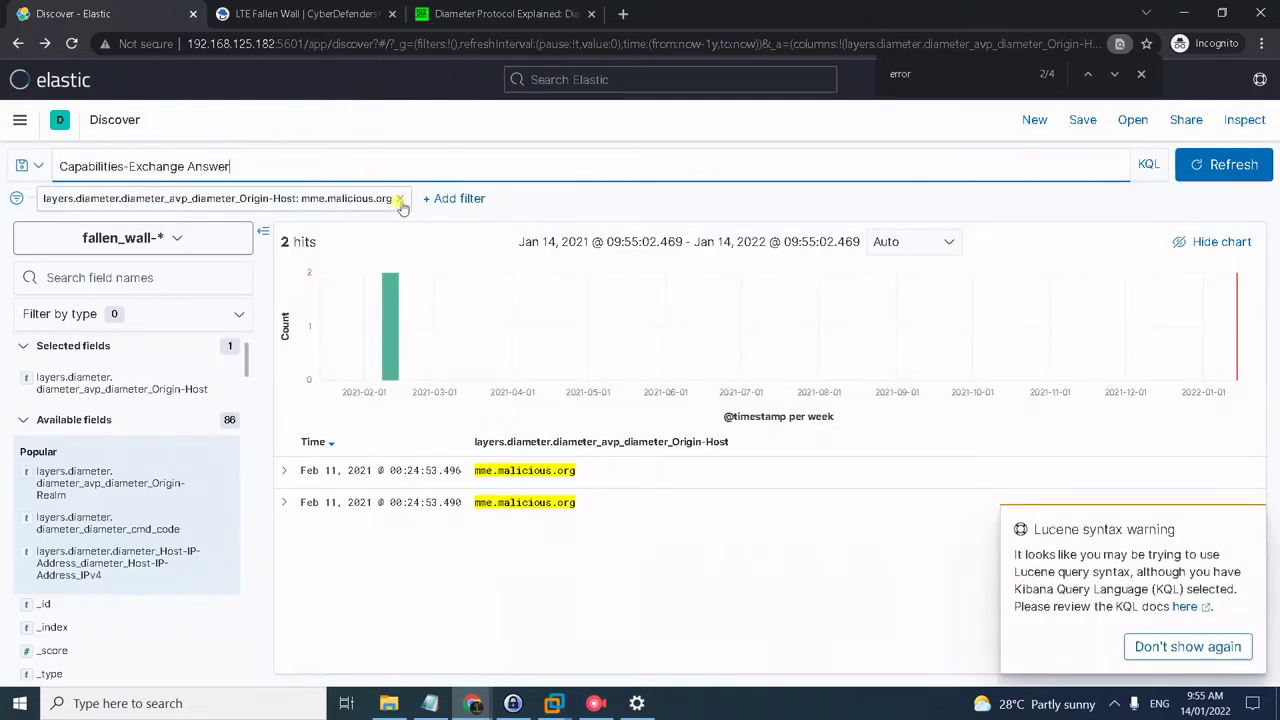
pyautogui.click(401, 201)
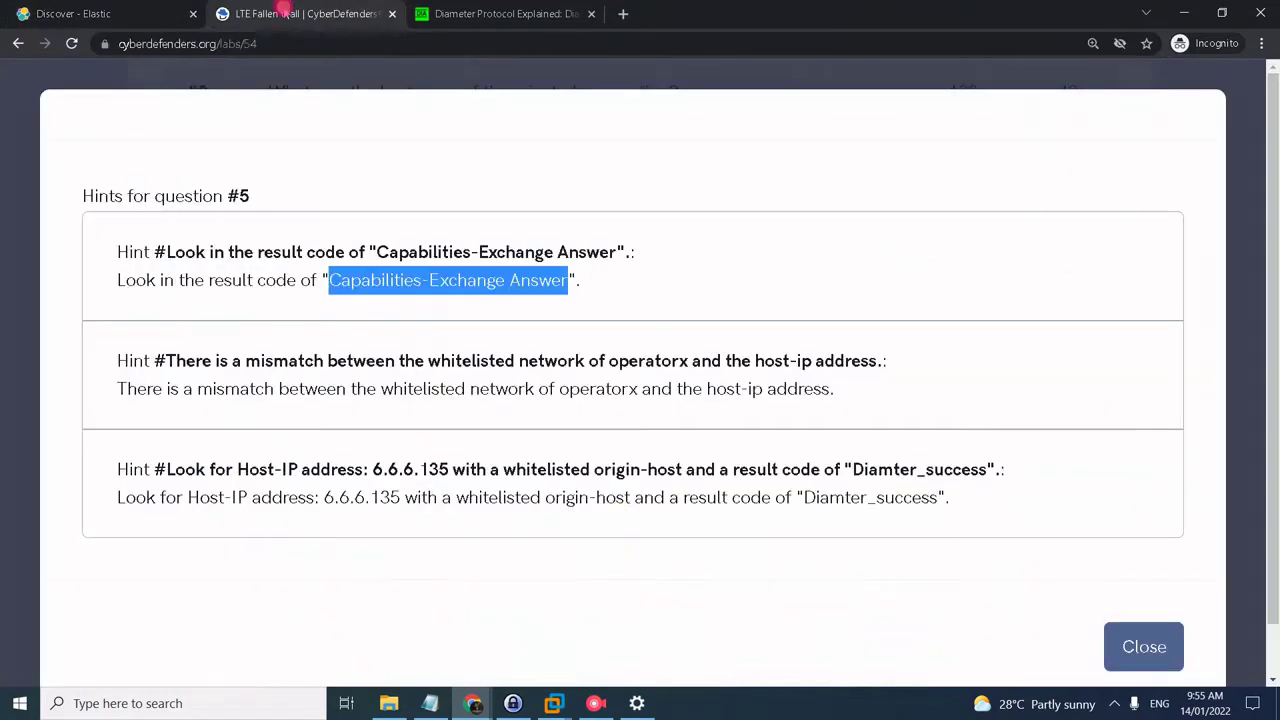
# Step: Recheck the hints, filter Discover's field list by "host-ip", and filter the documents to Host-IP-Address IPv4 value 6.6.6.135
pyautogui.click(284, 12)
pyautogui.click(146, 12)
pyautogui.click(144, 287)
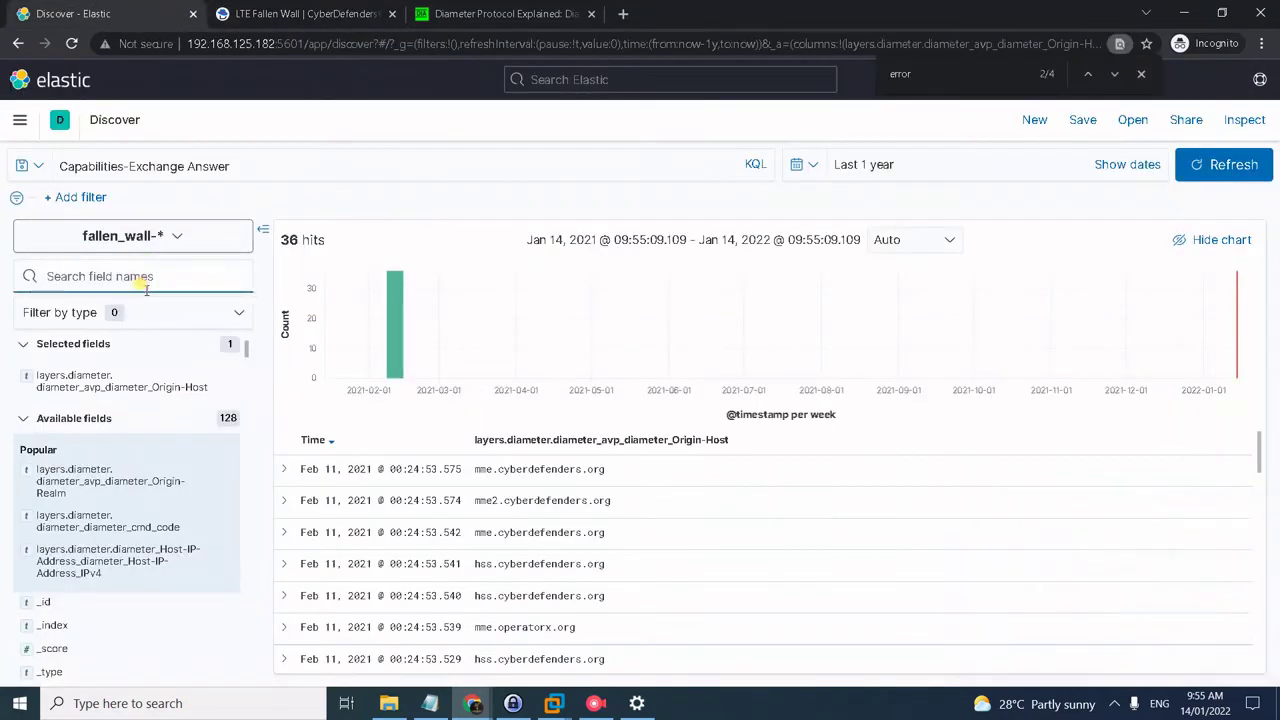
pyautogui.write('host-ip')
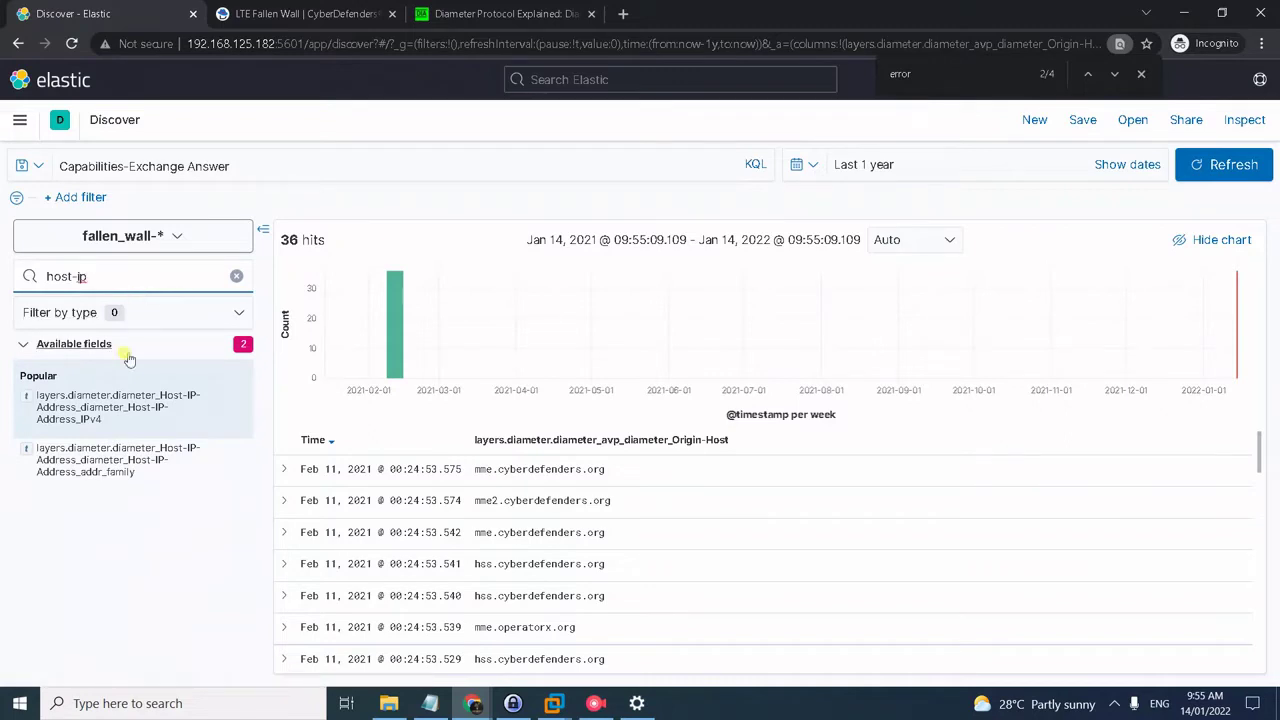
pyautogui.click(128, 406)
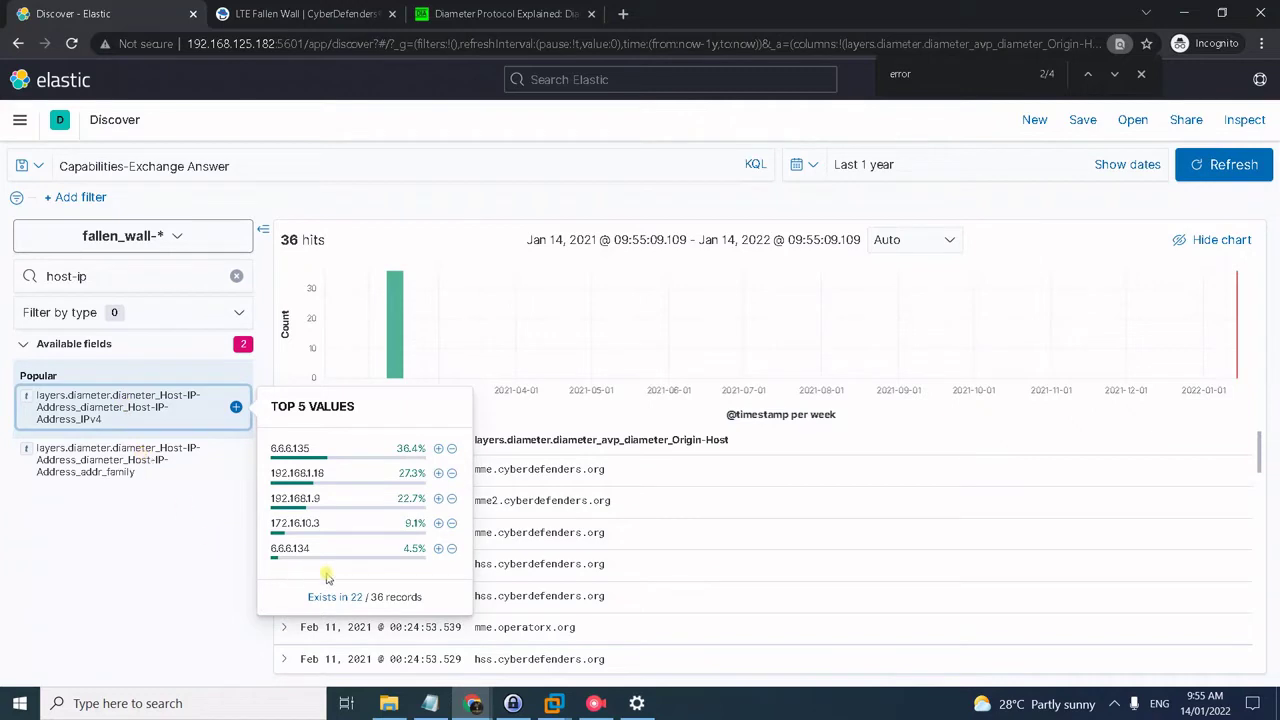
pyautogui.click(438, 449)
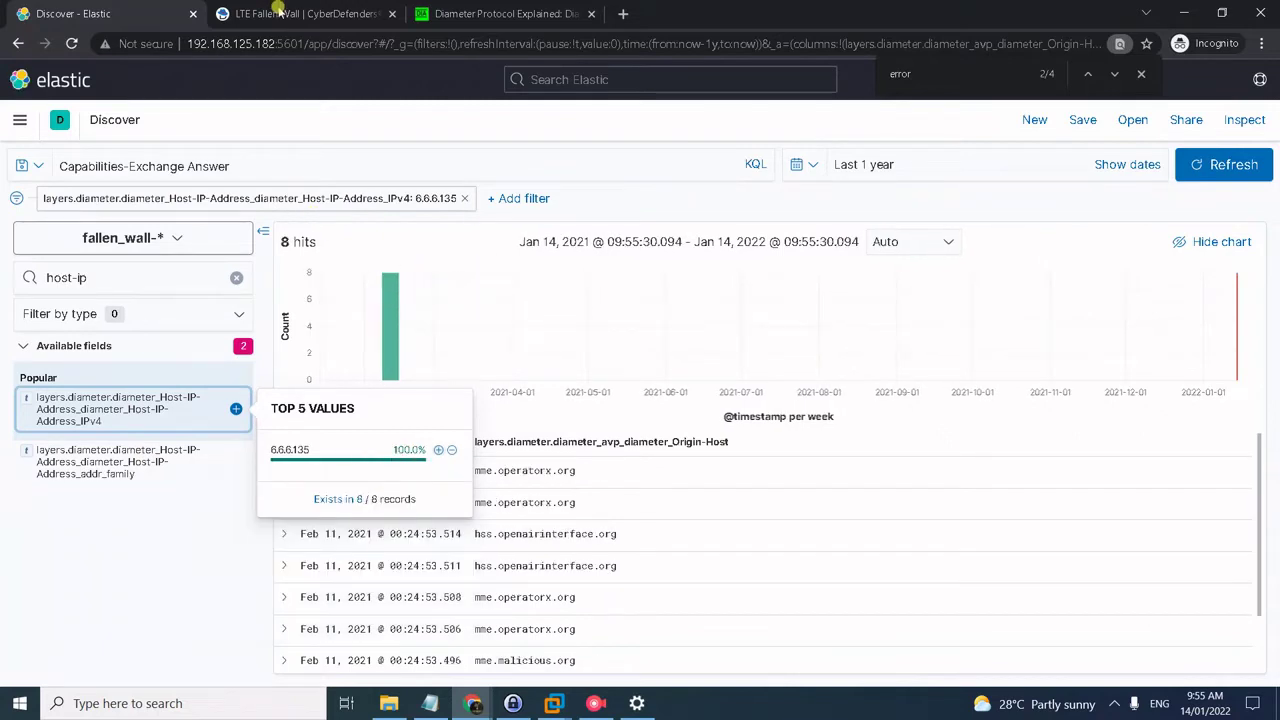
# Step: Reread the question #5 hints, then change the Discover field list filter to "host"
pyautogui.click(282, 12)
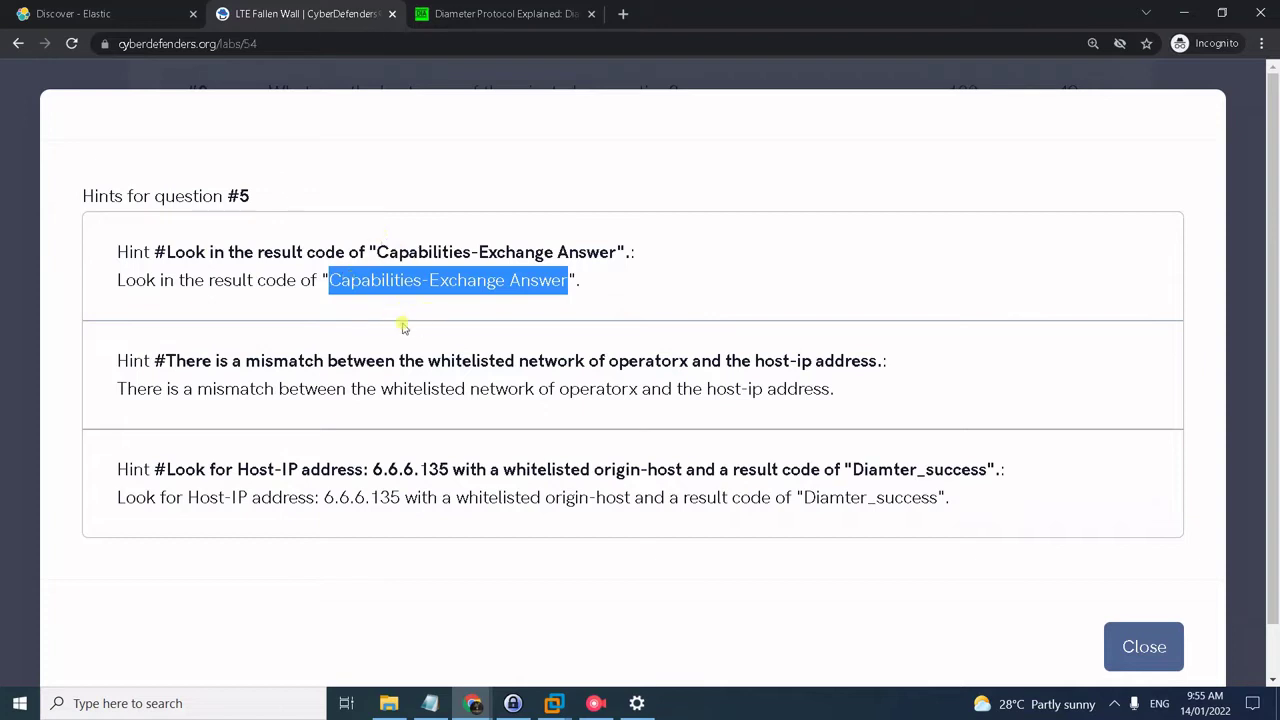
pyautogui.click(120, 10)
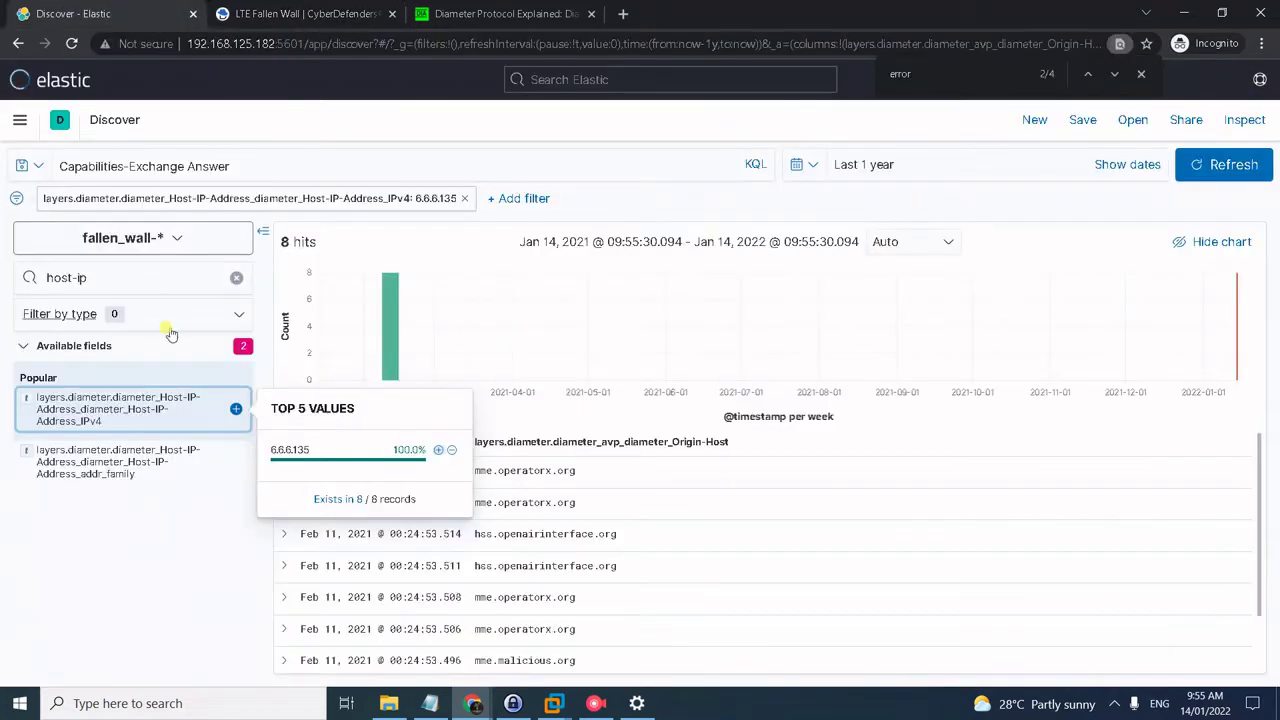
pyautogui.click(140, 268)
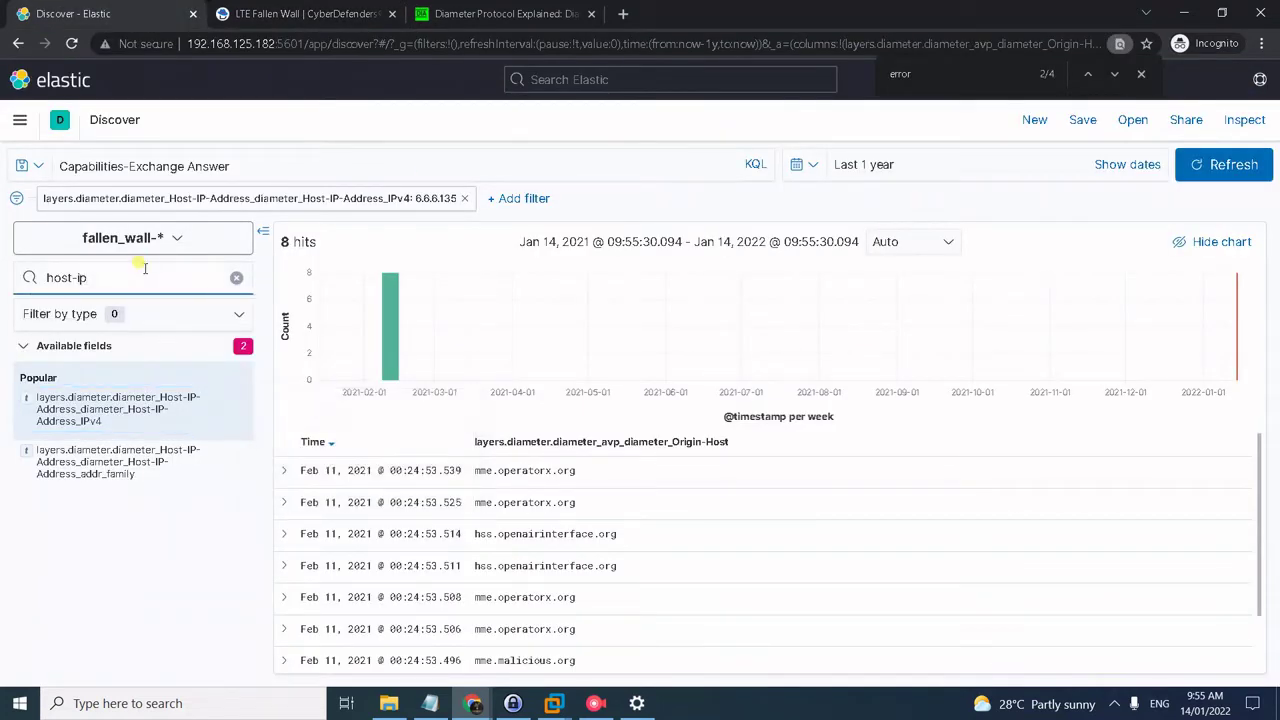
pyautogui.hotkey('ctrl', 'a')
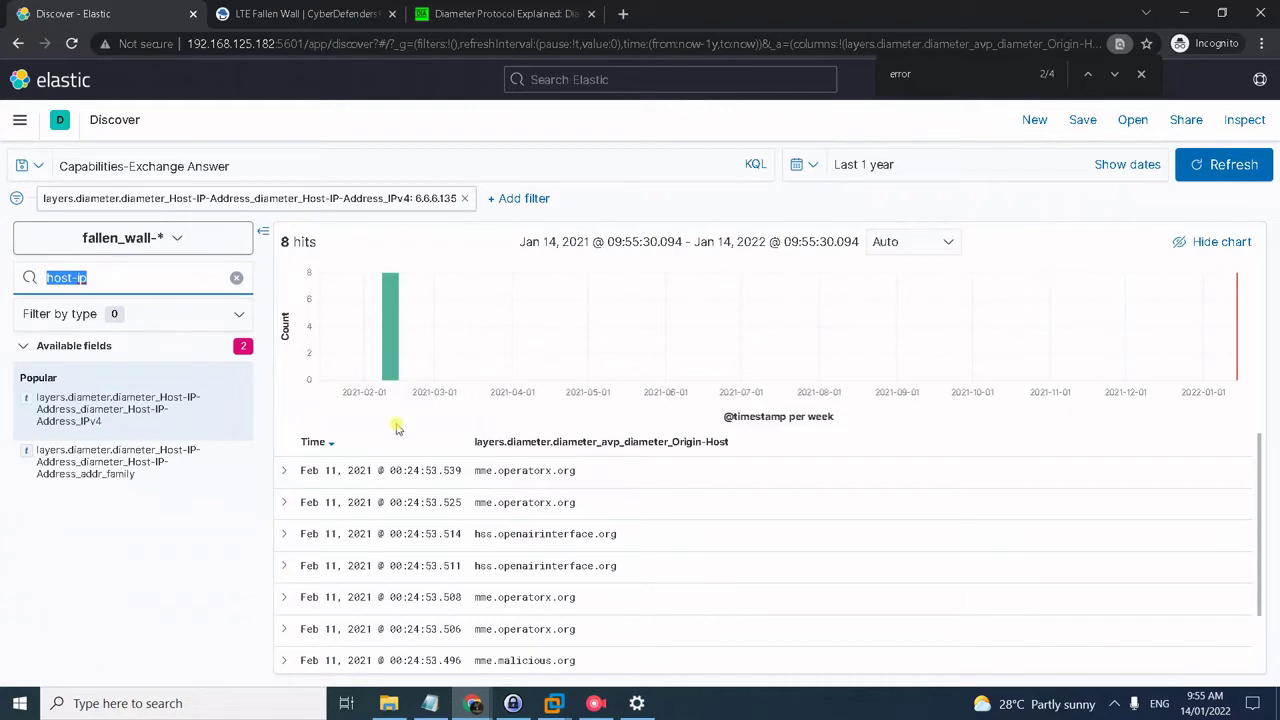
pyautogui.write('host')
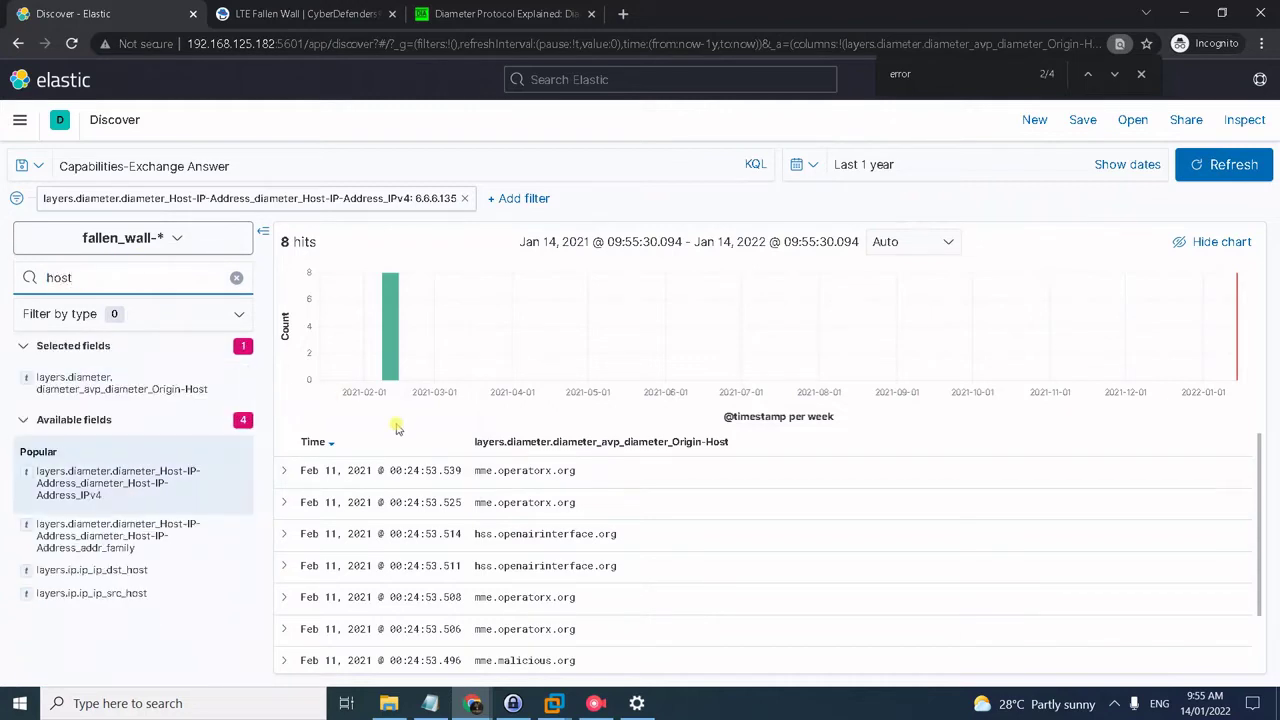
# Step: Examine the top values of the Host-IP-Address, address family, source and destination host, and Origin-Host fields
pyautogui.click(152, 483)
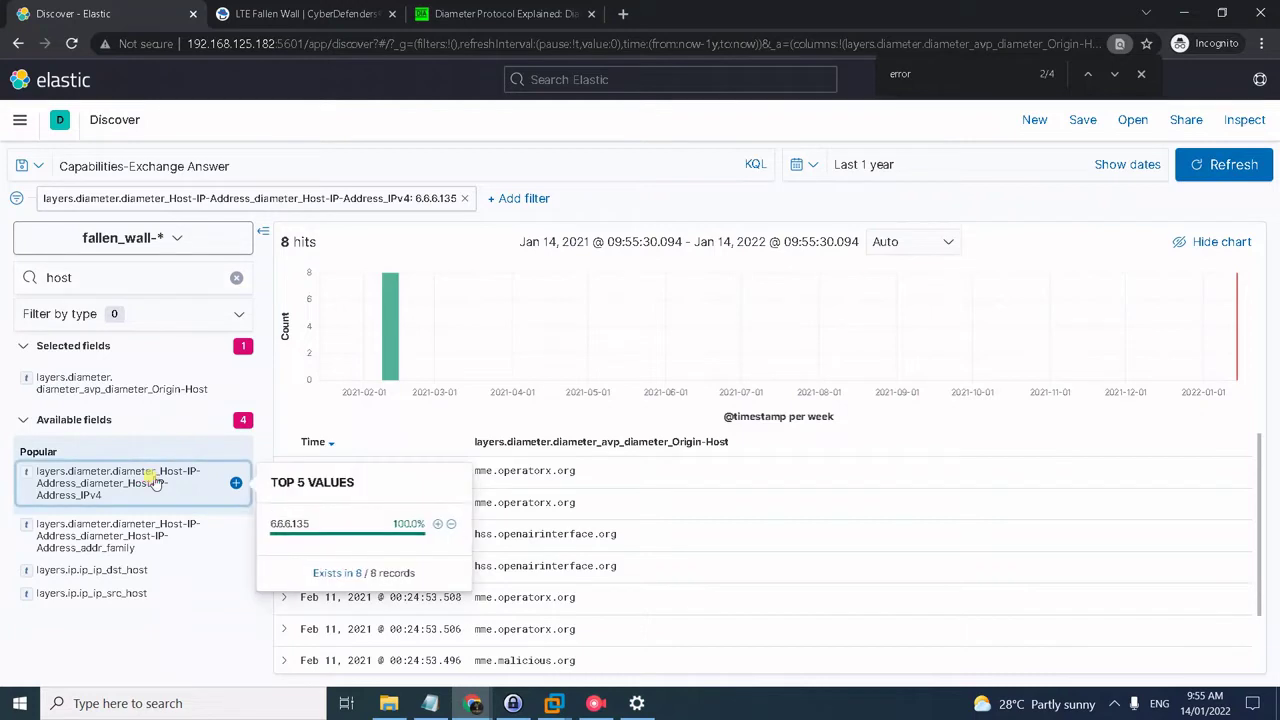
pyautogui.click(155, 483)
pyautogui.click(148, 522)
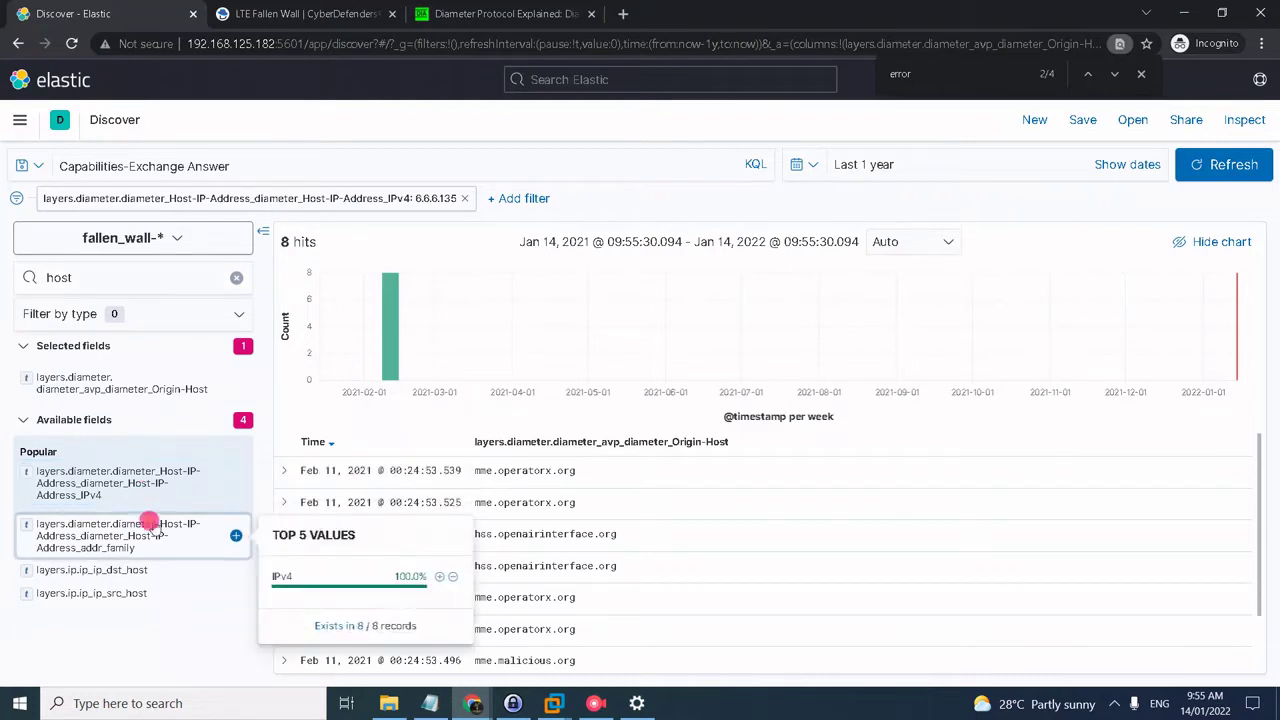
pyautogui.click(157, 592)
pyautogui.click(160, 569)
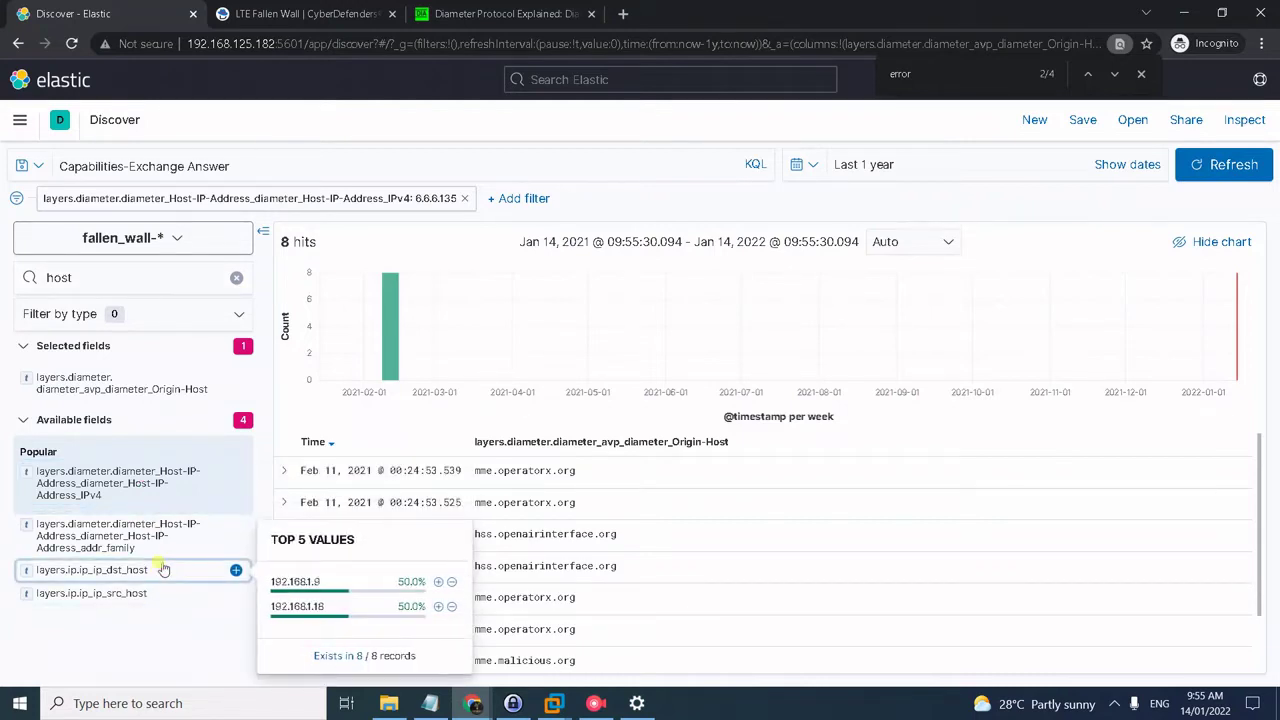
pyautogui.click(163, 383)
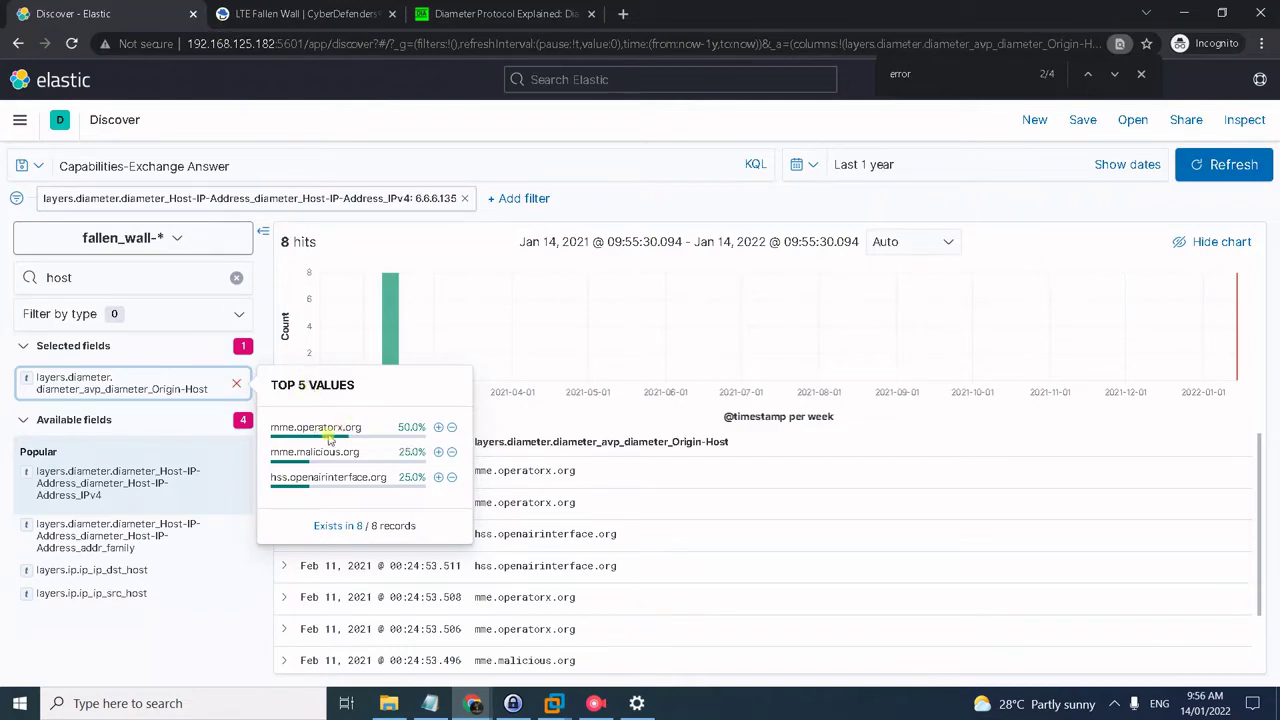
# Step: Switch to the CyberDefenders challenge page, close the question #5 hints, and reveal all three hints for question #6
pyautogui.click(328, 10)
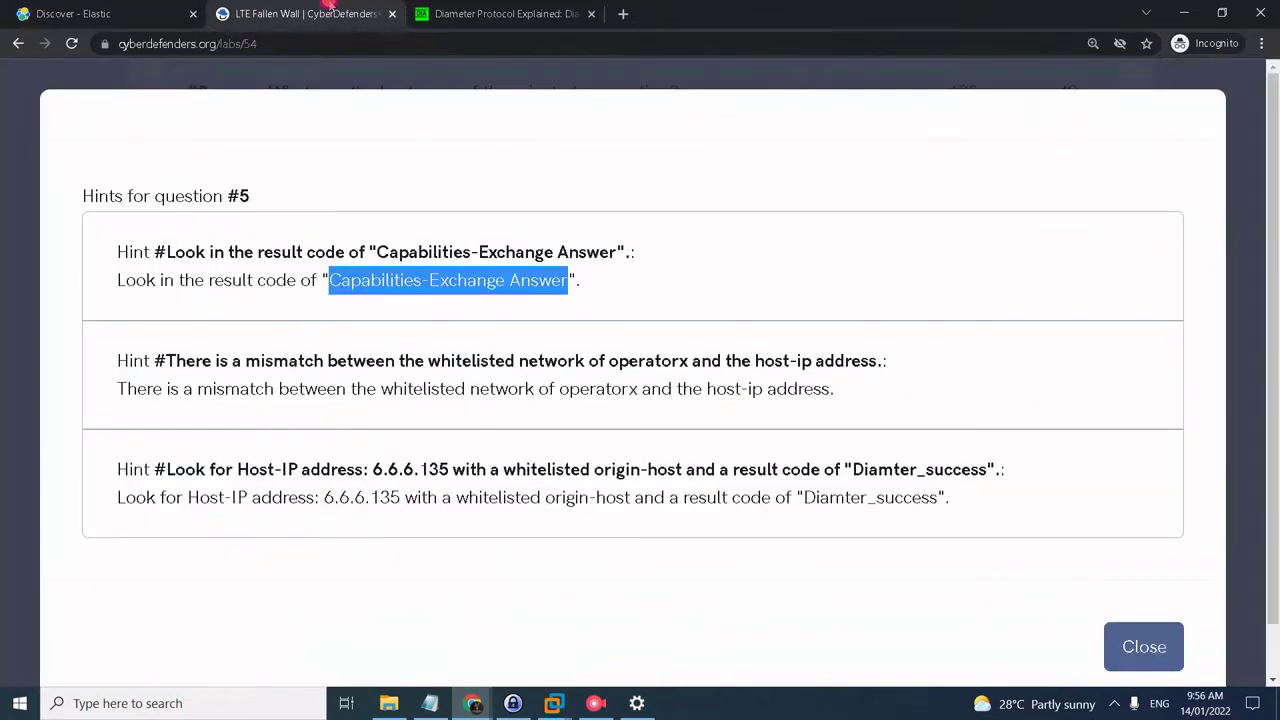
pyautogui.click(1129, 634)
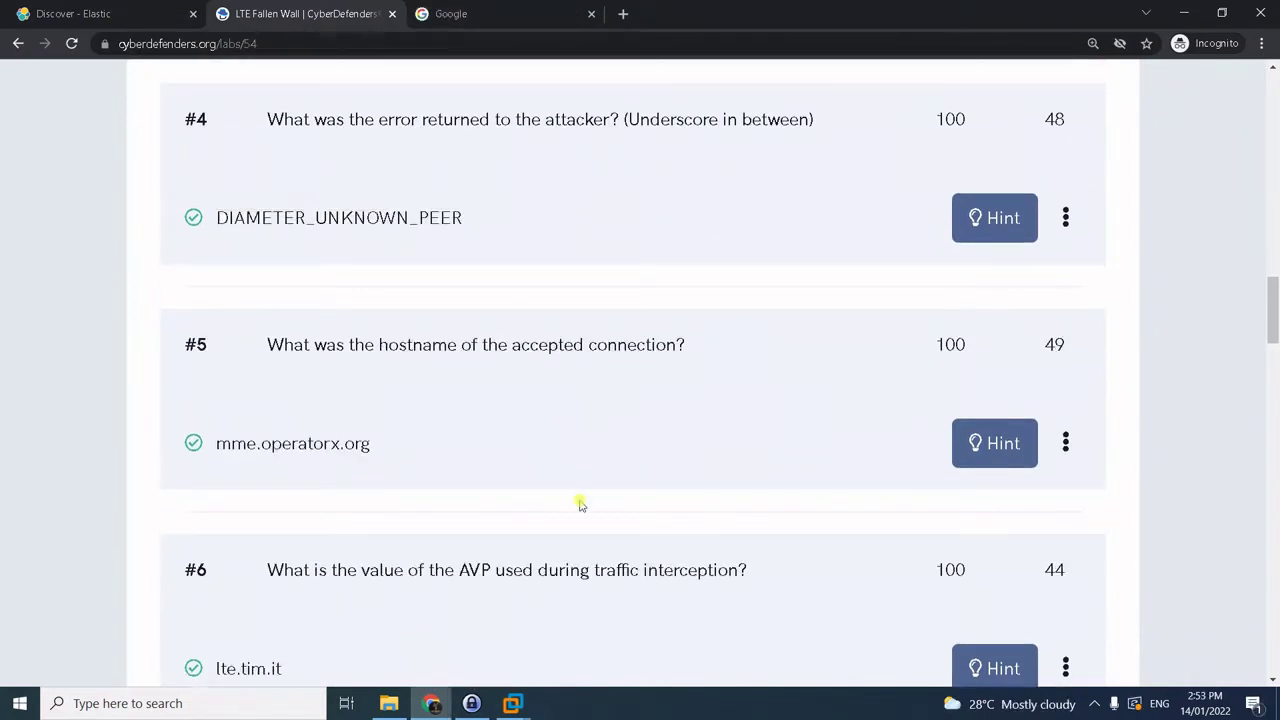
pyautogui.scroll(-1, 634, 494)
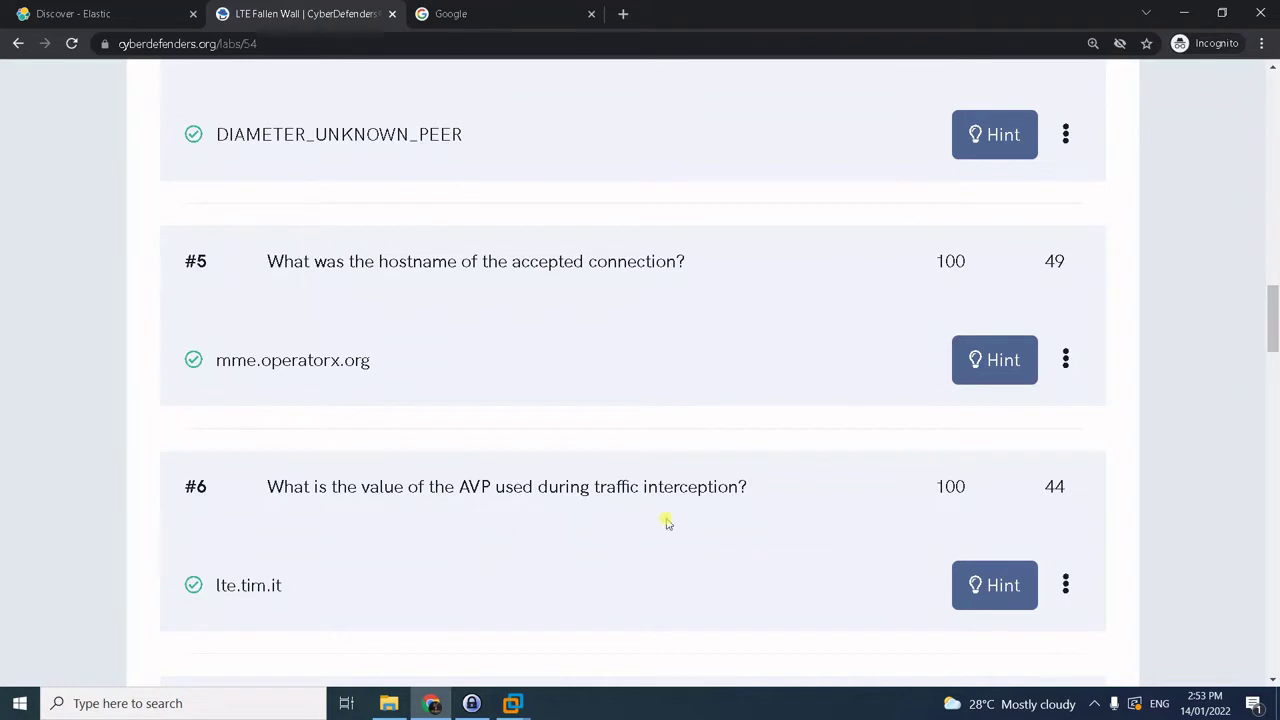
pyautogui.click(1020, 606)
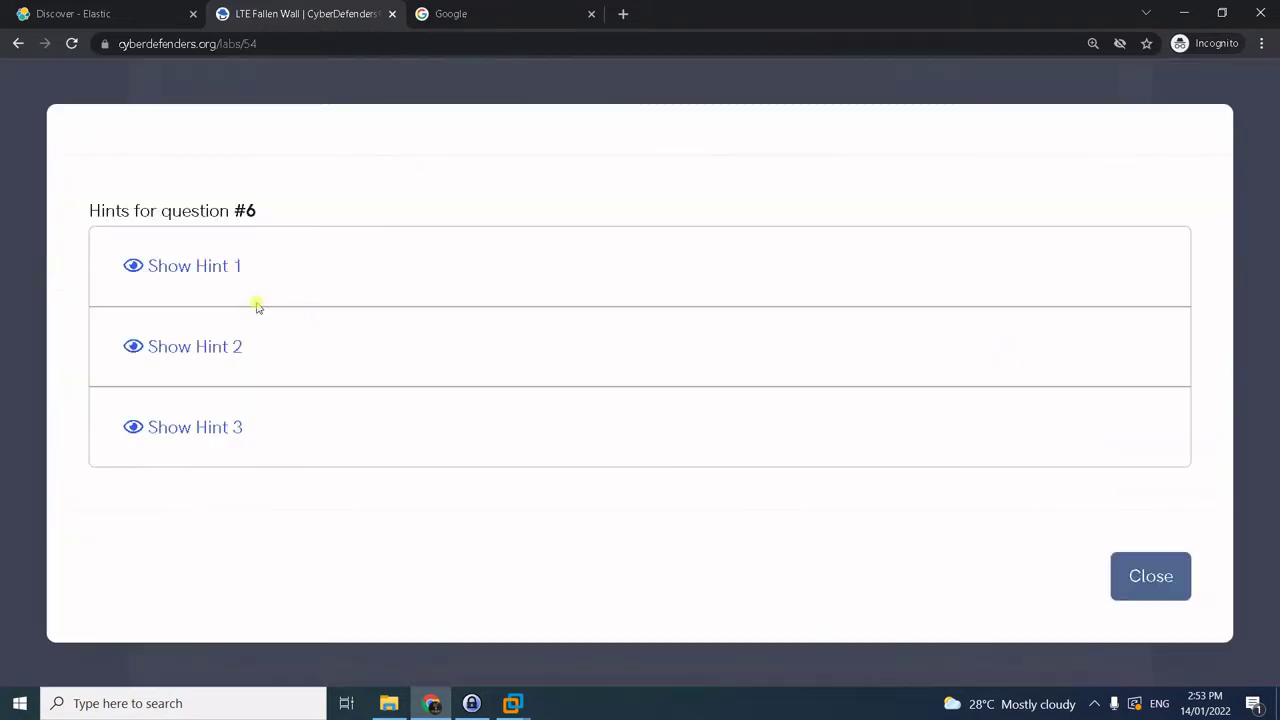
pyautogui.click(200, 268)
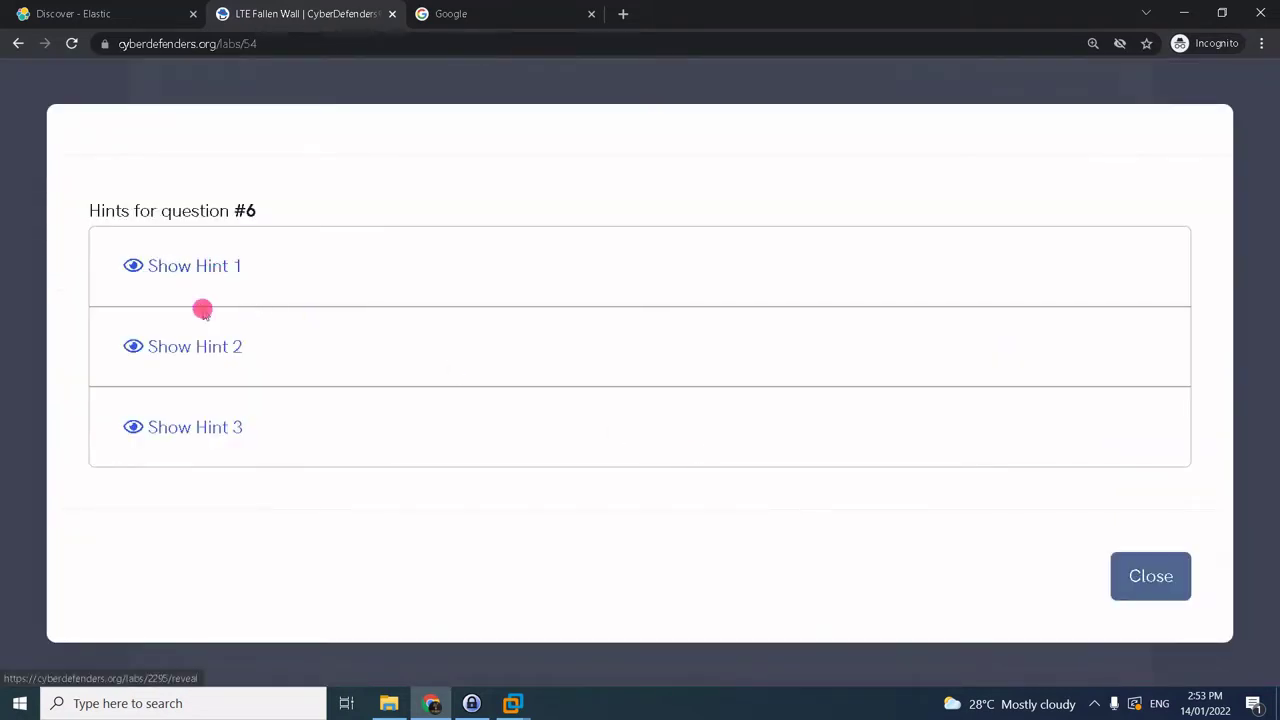
pyautogui.click(178, 460)
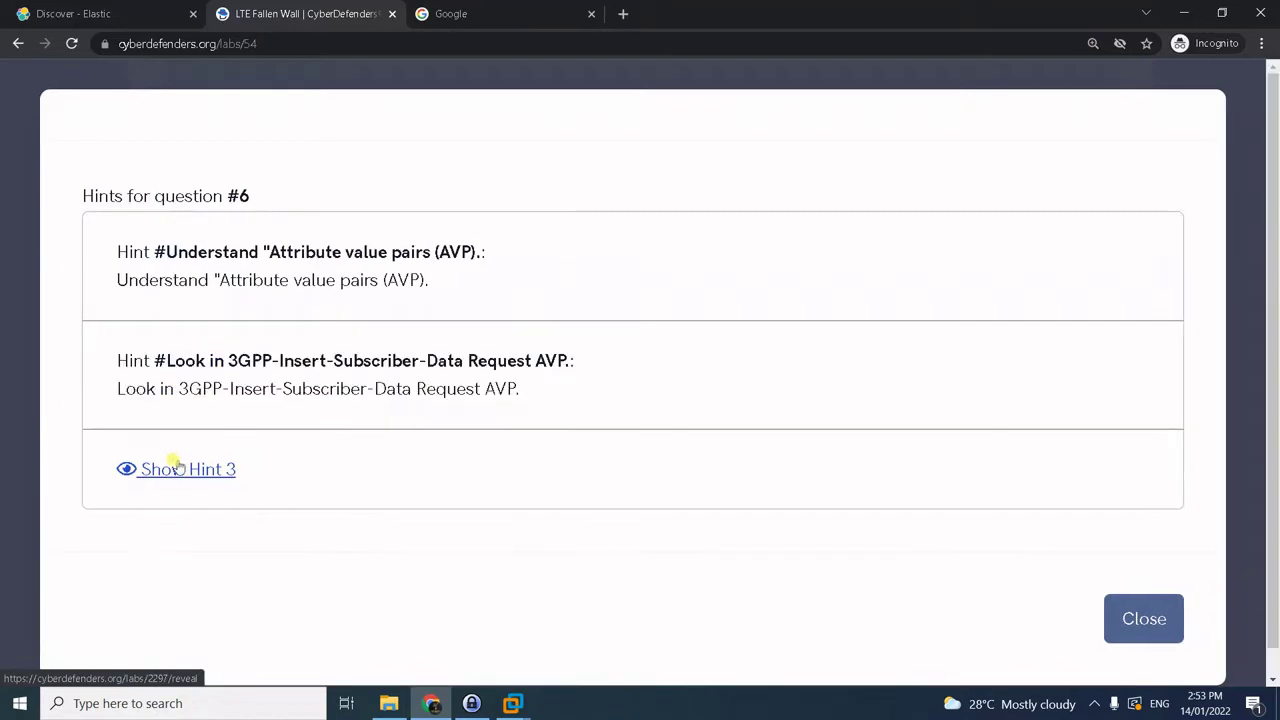
pyautogui.click(199, 470)
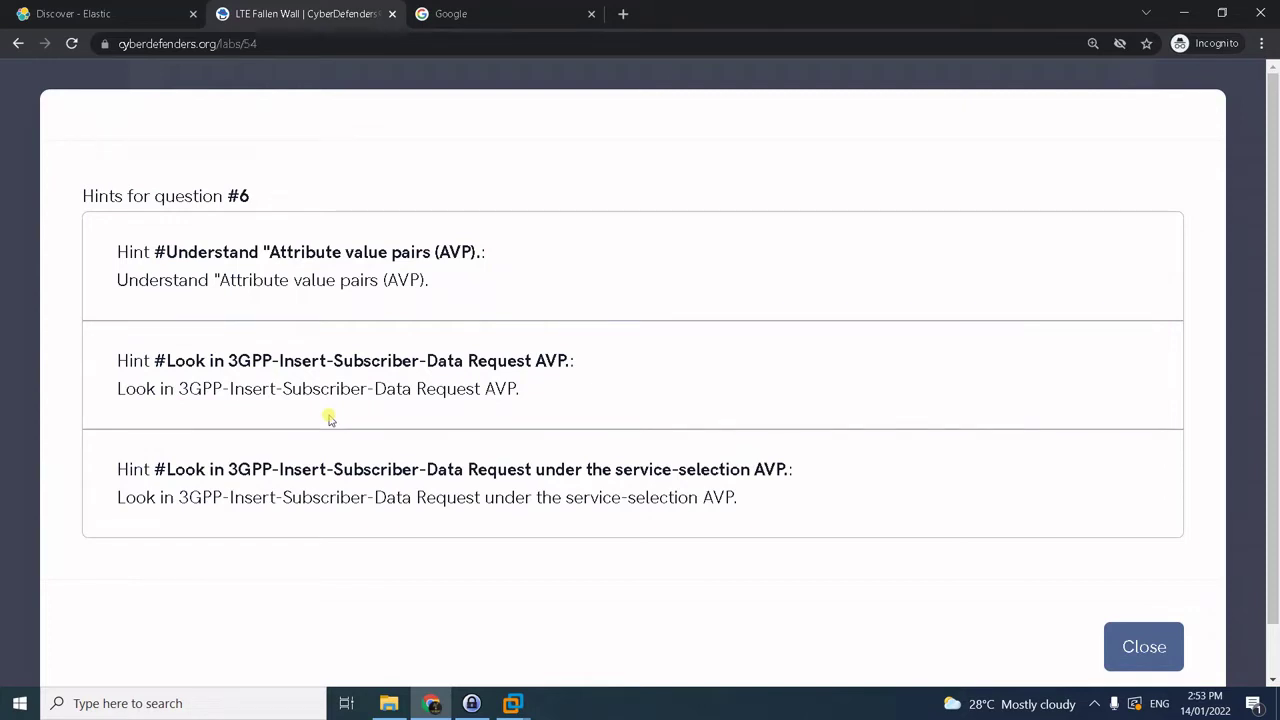
# Step: Copy "3GPP-Insert-Subscriber-Data Request" from the second question #6 hint and close the hints
pyautogui.moveTo(188, 387); pyautogui.dragTo(477, 392)
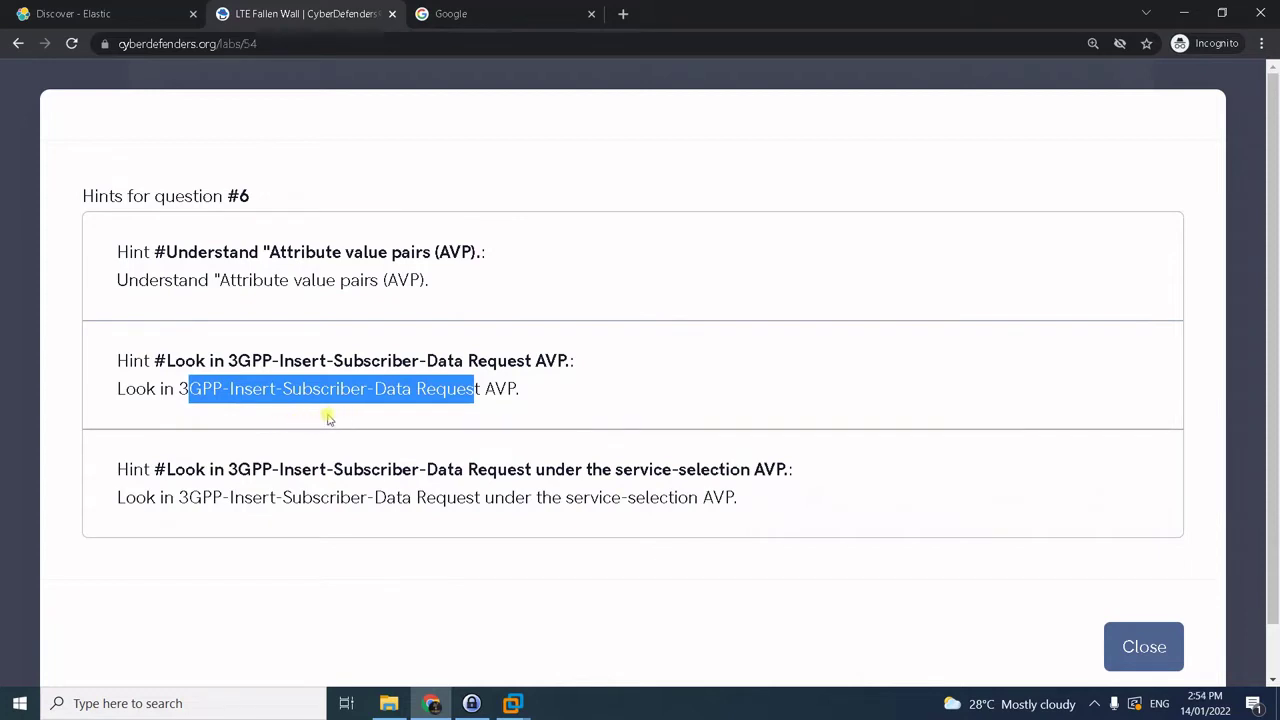
pyautogui.click(263, 409)
pyautogui.moveTo(177, 388); pyautogui.dragTo(481, 388)
pyautogui.hotkey('ctrl', 'c')
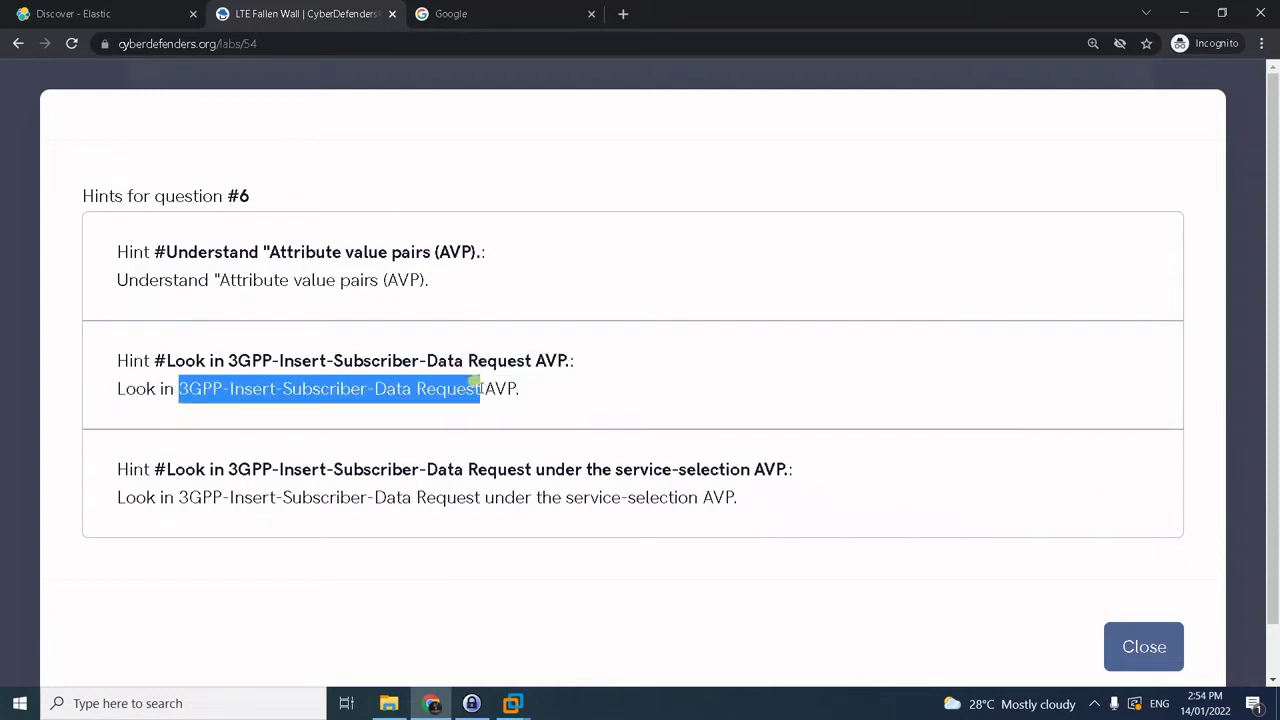
pyautogui.click(1140, 640)
# Step: Switch to Elastic Discover, run the query "3GPP-Insert-Subscriber-Data Request", and dismiss the syntax warning
pyautogui.click(130, 13)
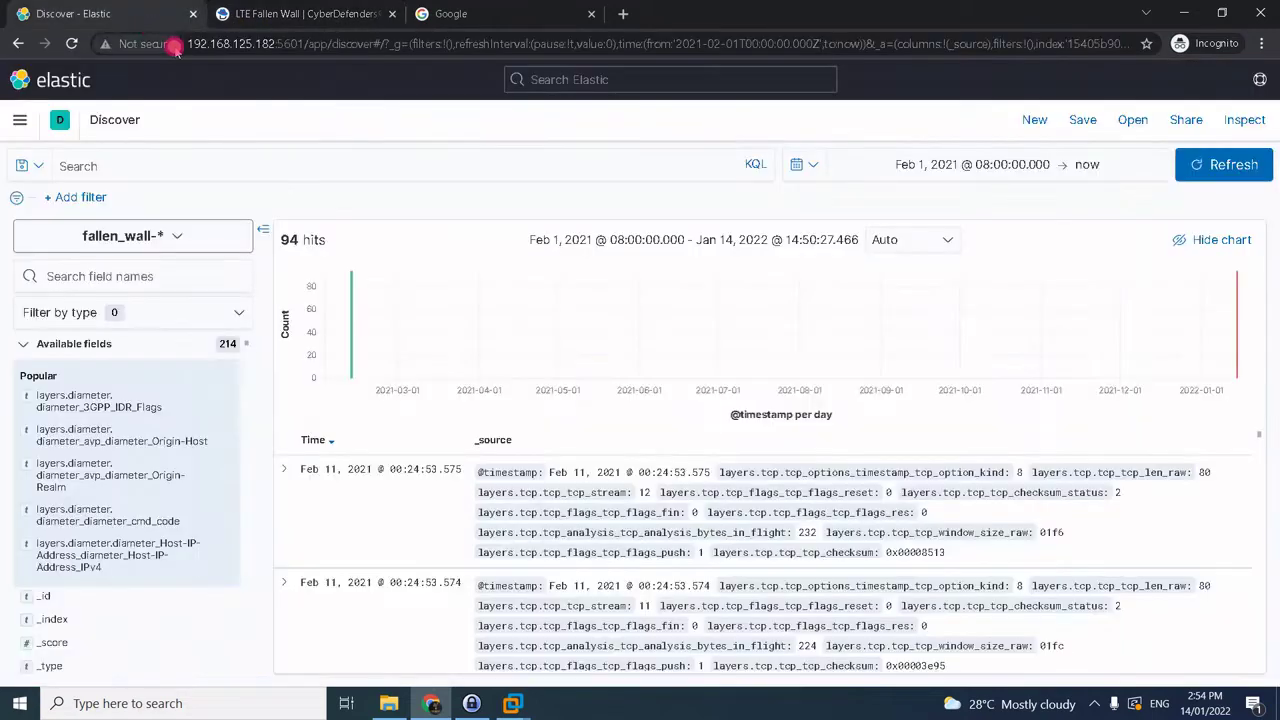
pyautogui.click(51, 163)
pyautogui.hotkey('ctrl', 'v')
pyautogui.press('Escape')
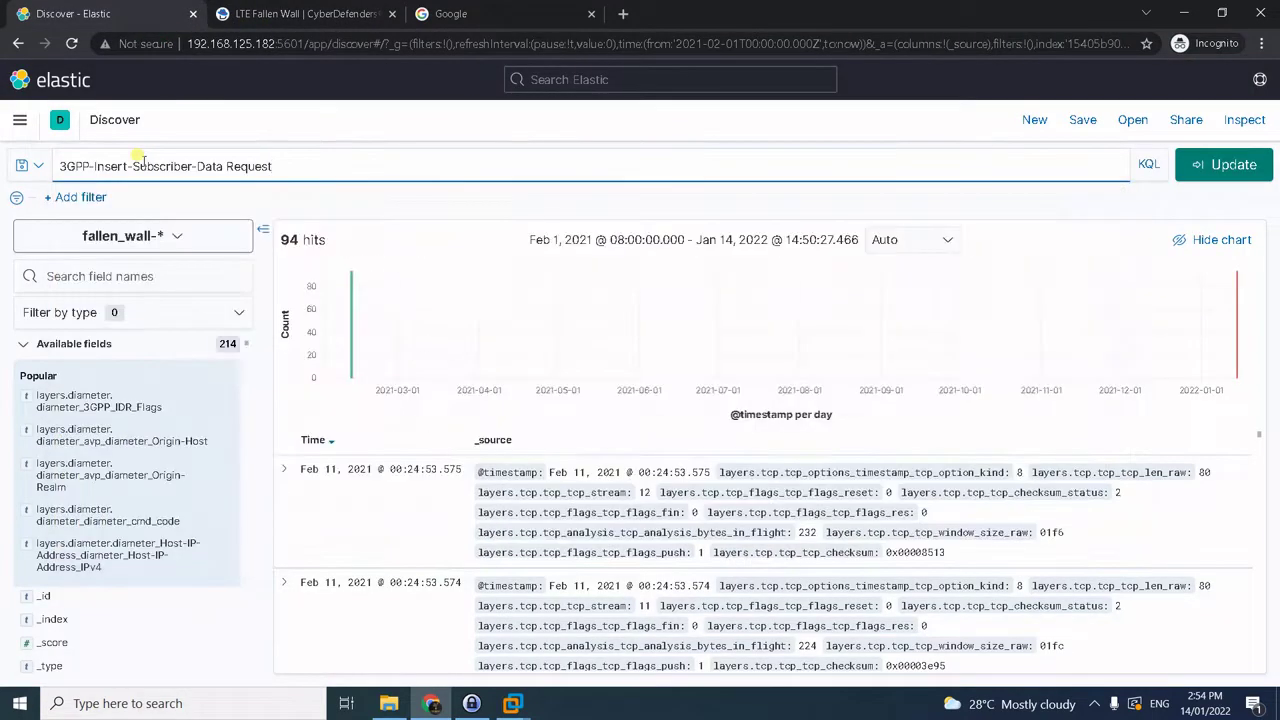
pyautogui.press('Return')
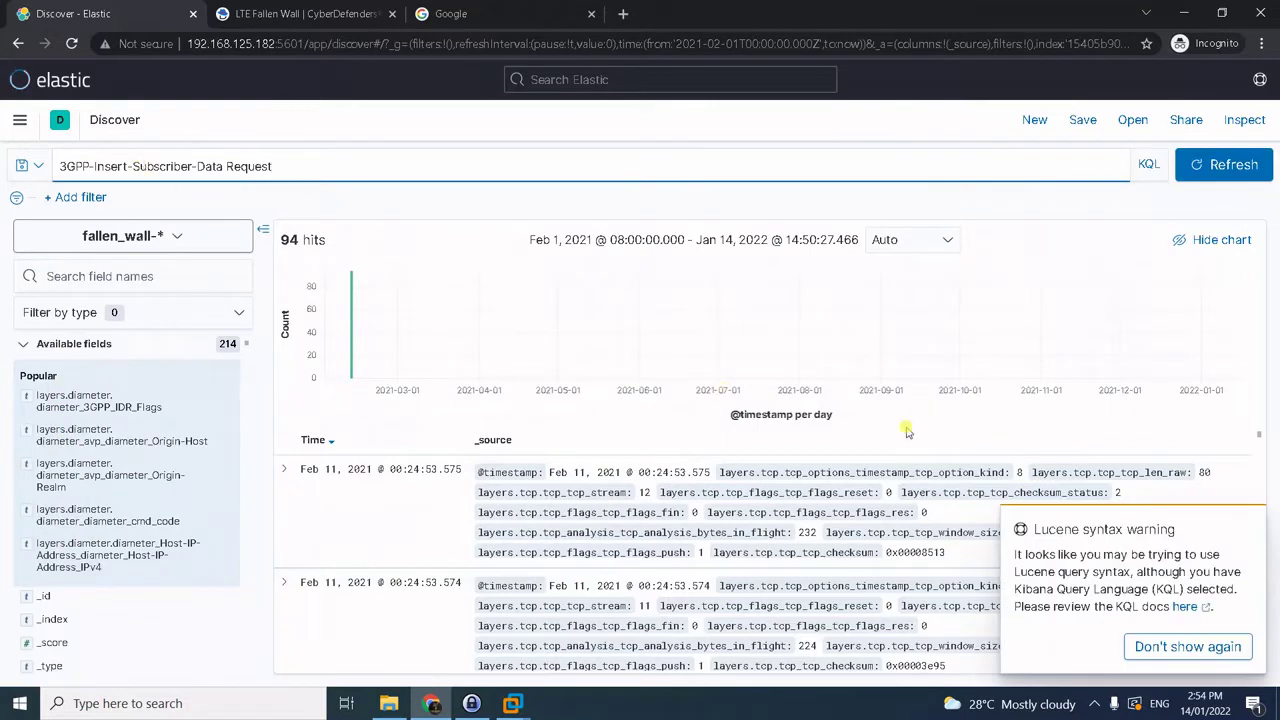
pyautogui.click(1247, 528)
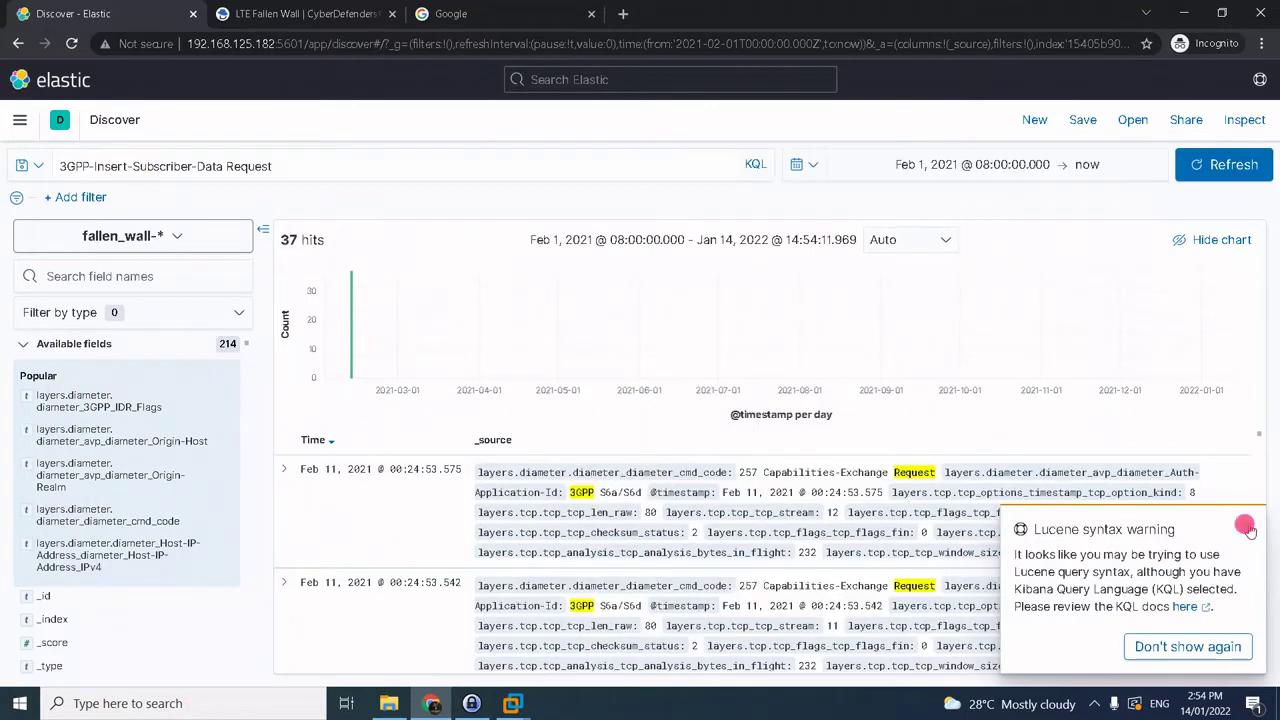
pyautogui.click(80, 280)
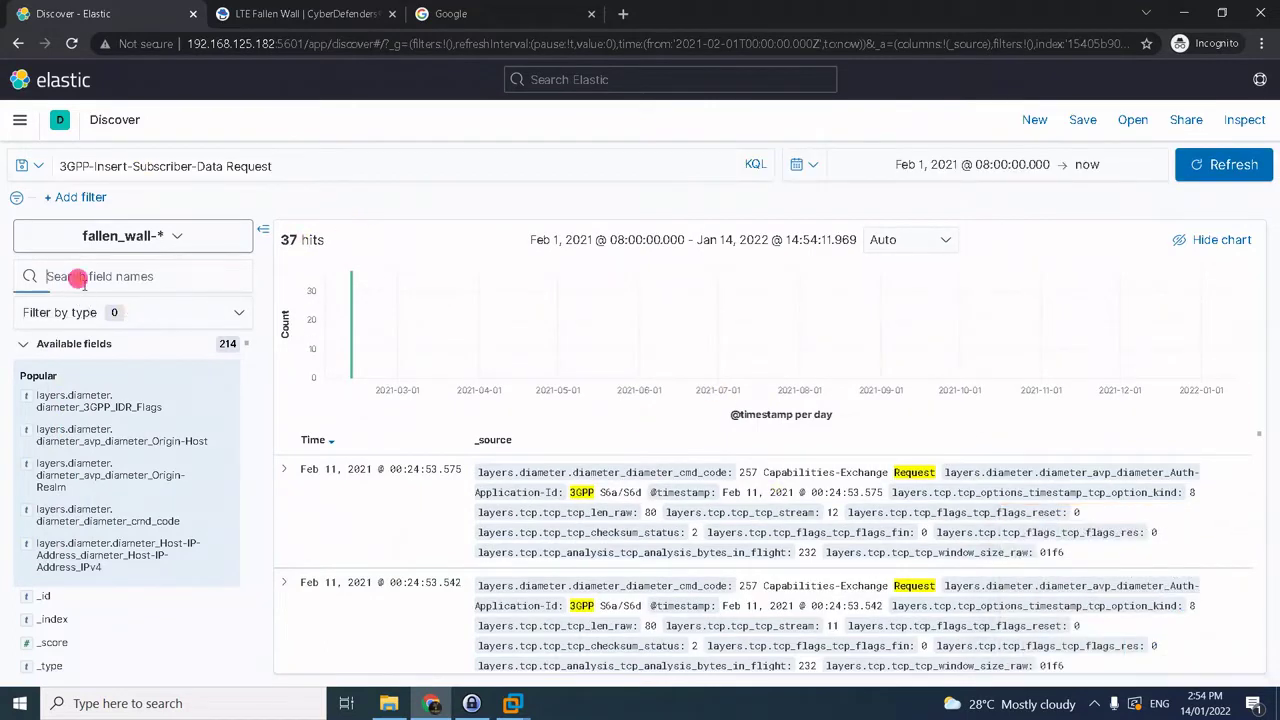
pyautogui.write('service-')
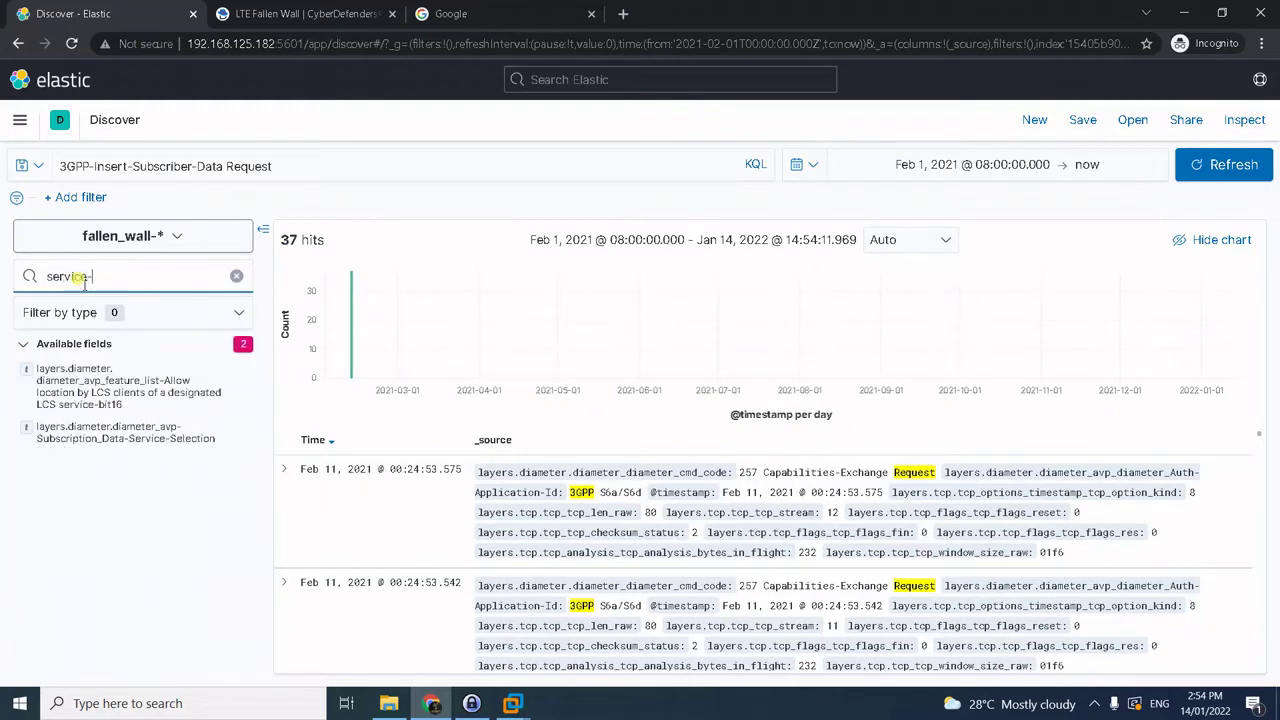
pyautogui.write('secle')
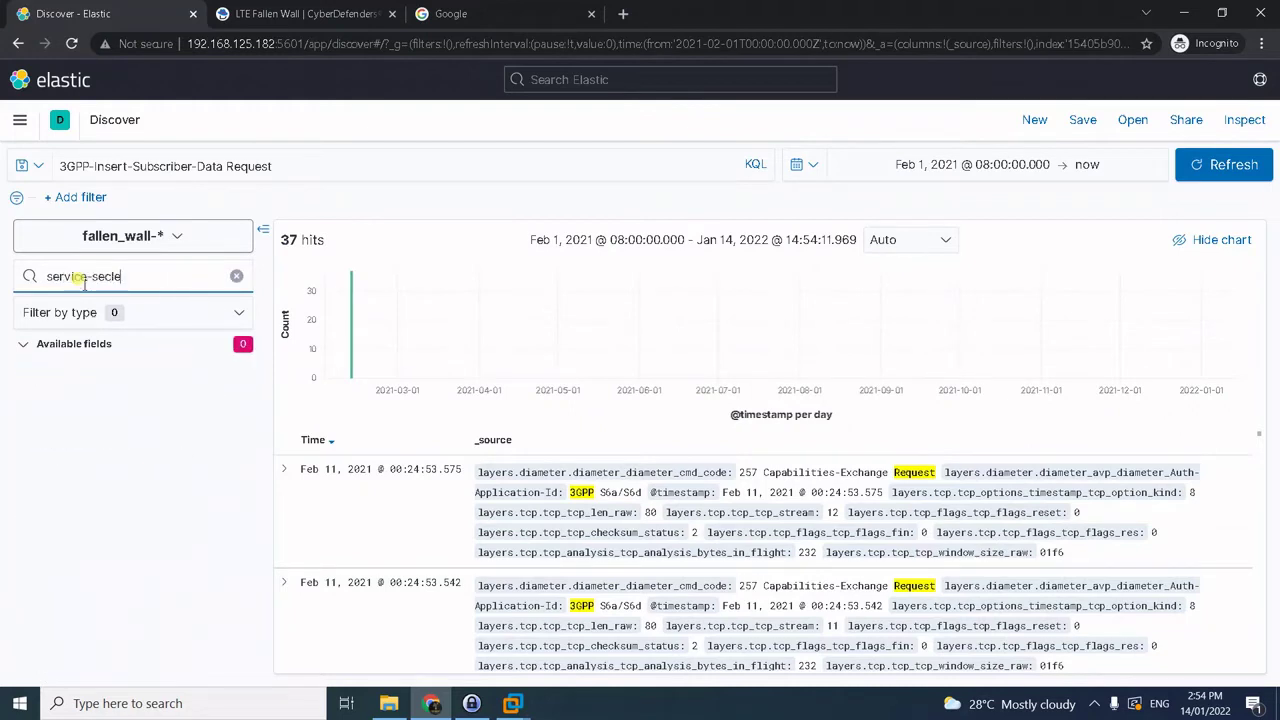
pyautogui.press('BackSpace')
pyautogui.press('BackSpace')
pyautogui.press('BackSpace')
pyautogui.write('lection')
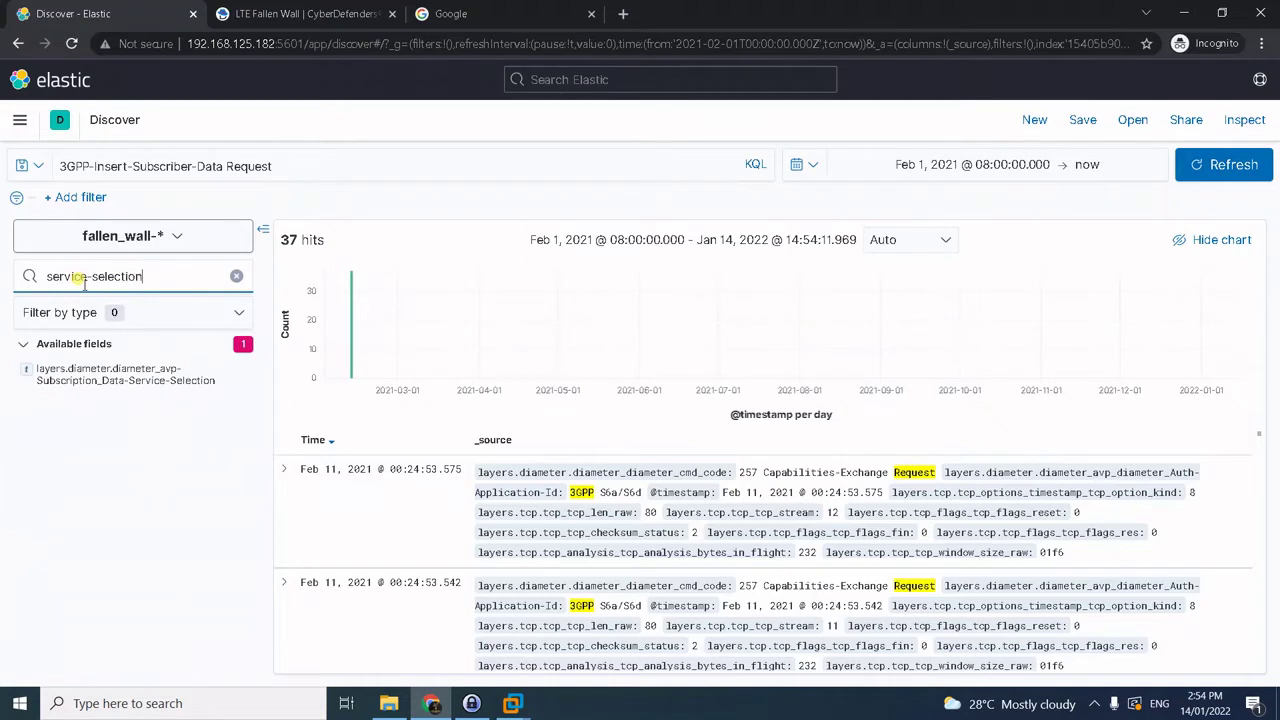
pyautogui.press('Return')
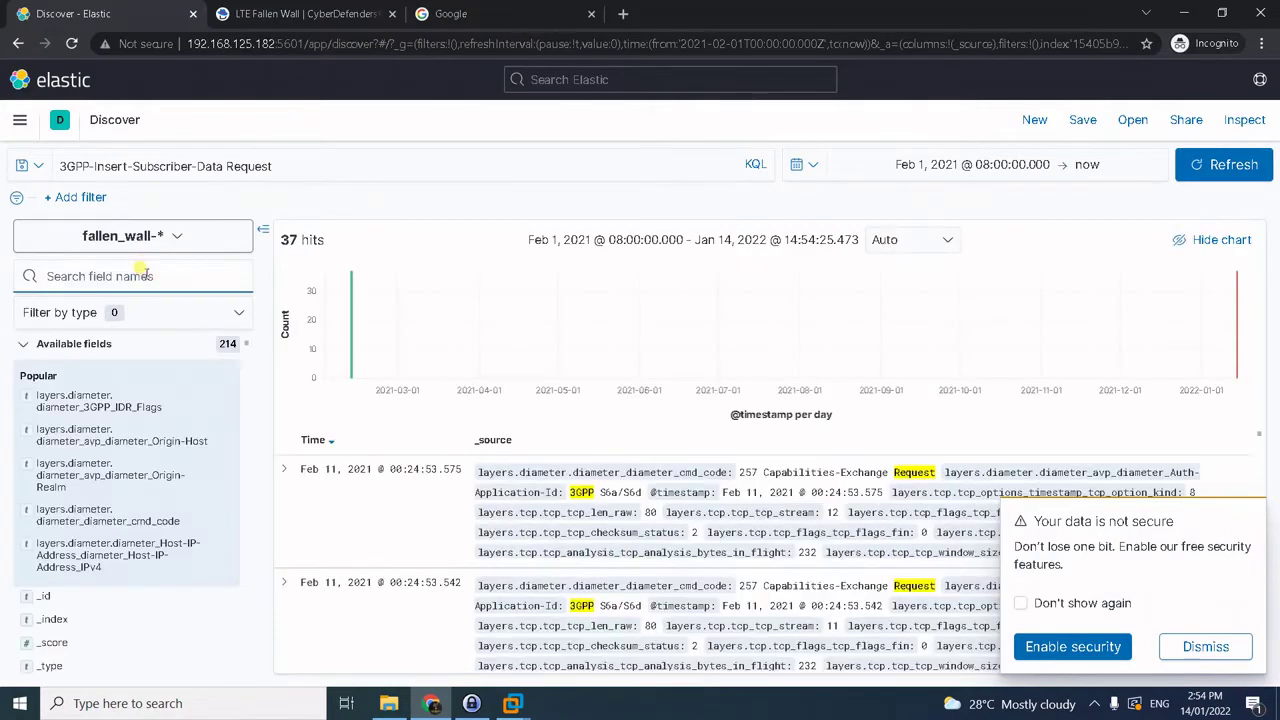
# Step: Filter Discover's field list by "service-selection" and examine the top values of the Subscription_Data-Service-Selection field
pyautogui.write('serc')
pyautogui.write('vice')
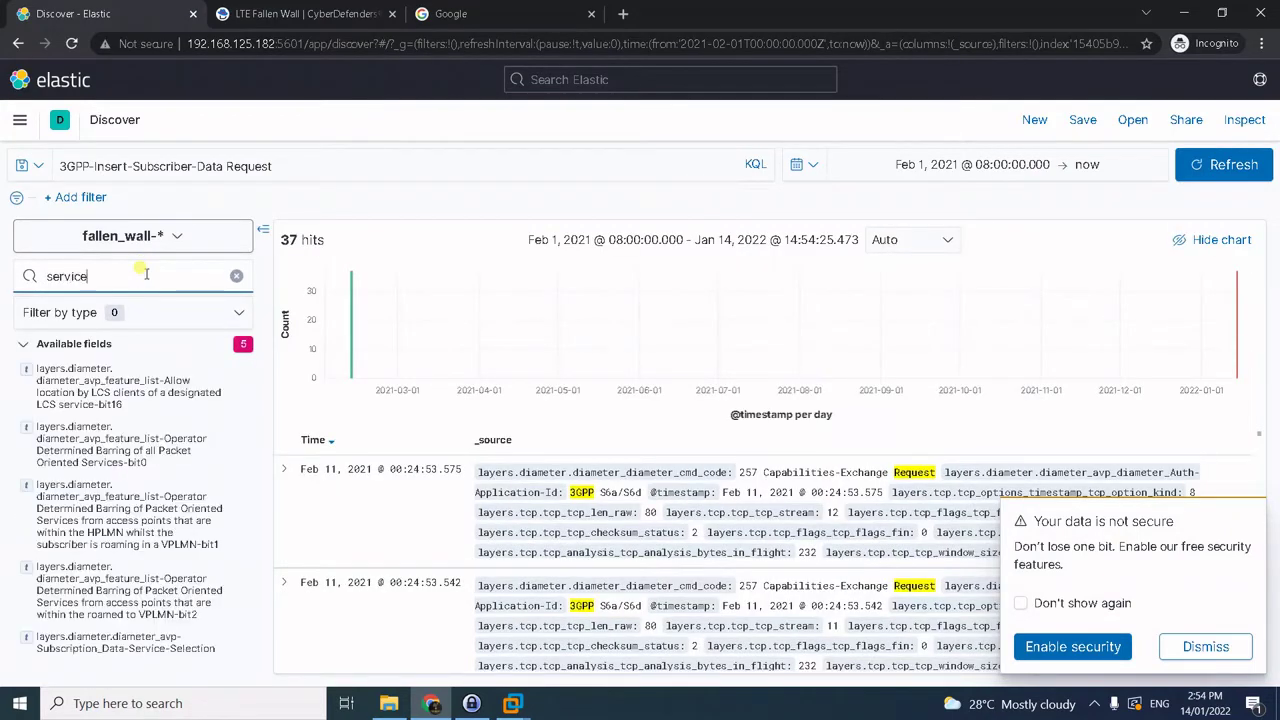
pyautogui.write('-selection')
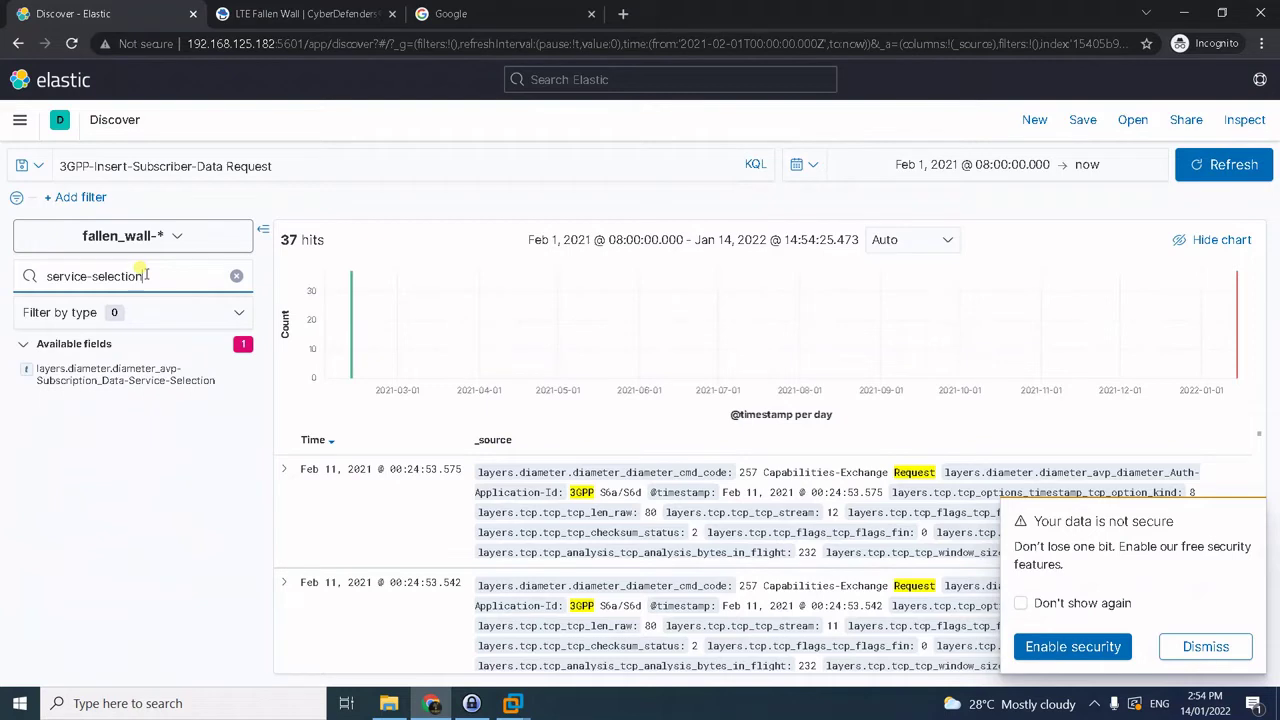
pyautogui.click(130, 392)
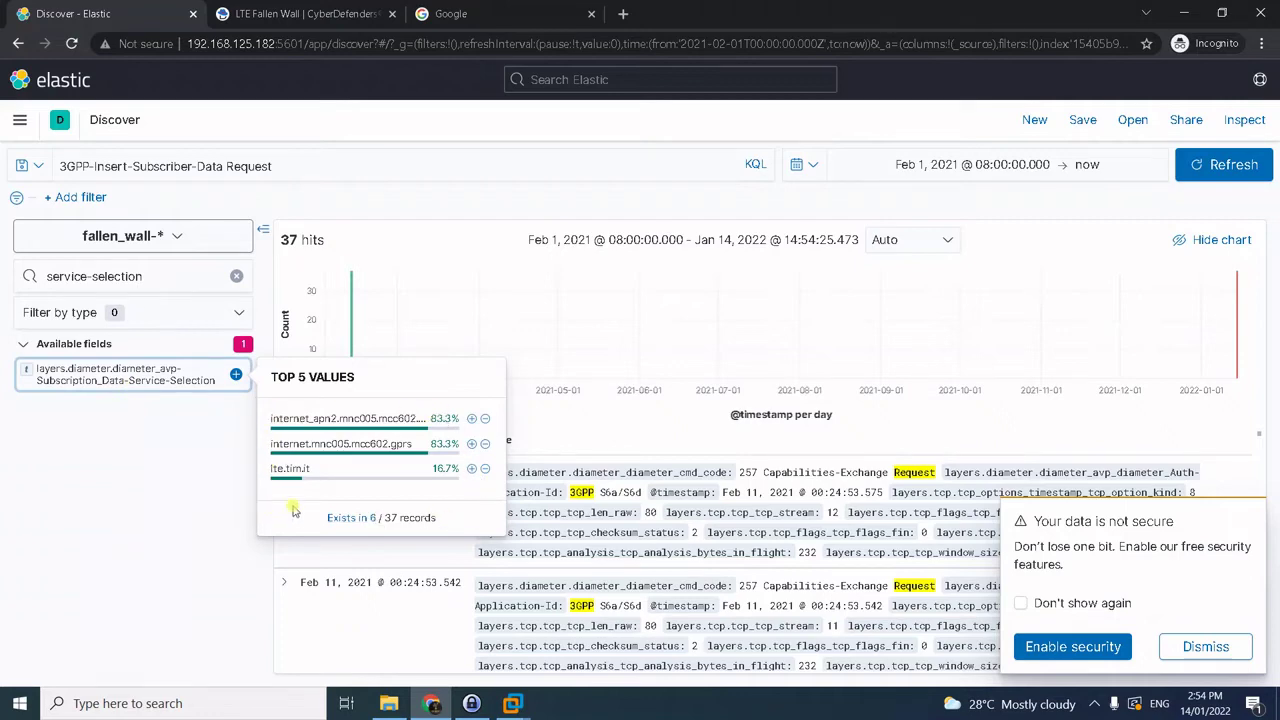
pyautogui.moveTo(318, 478); pyautogui.dragTo(255, 492)
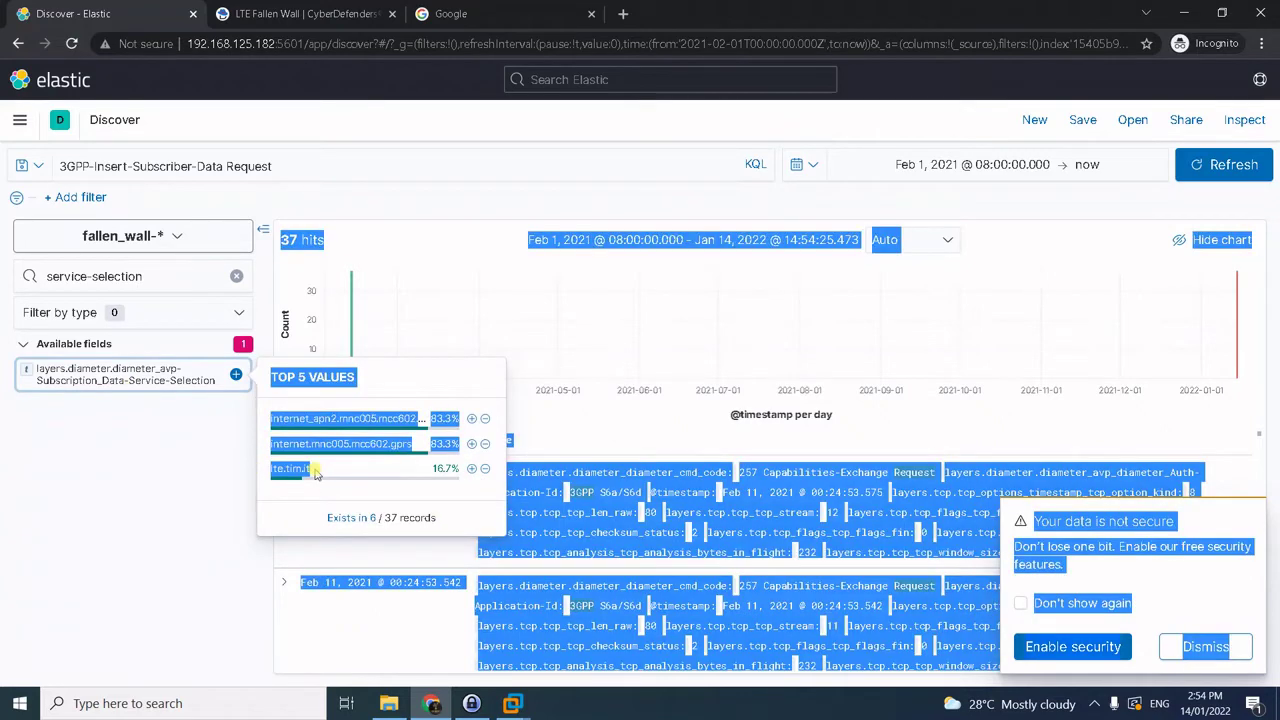
pyautogui.click(282, 483)
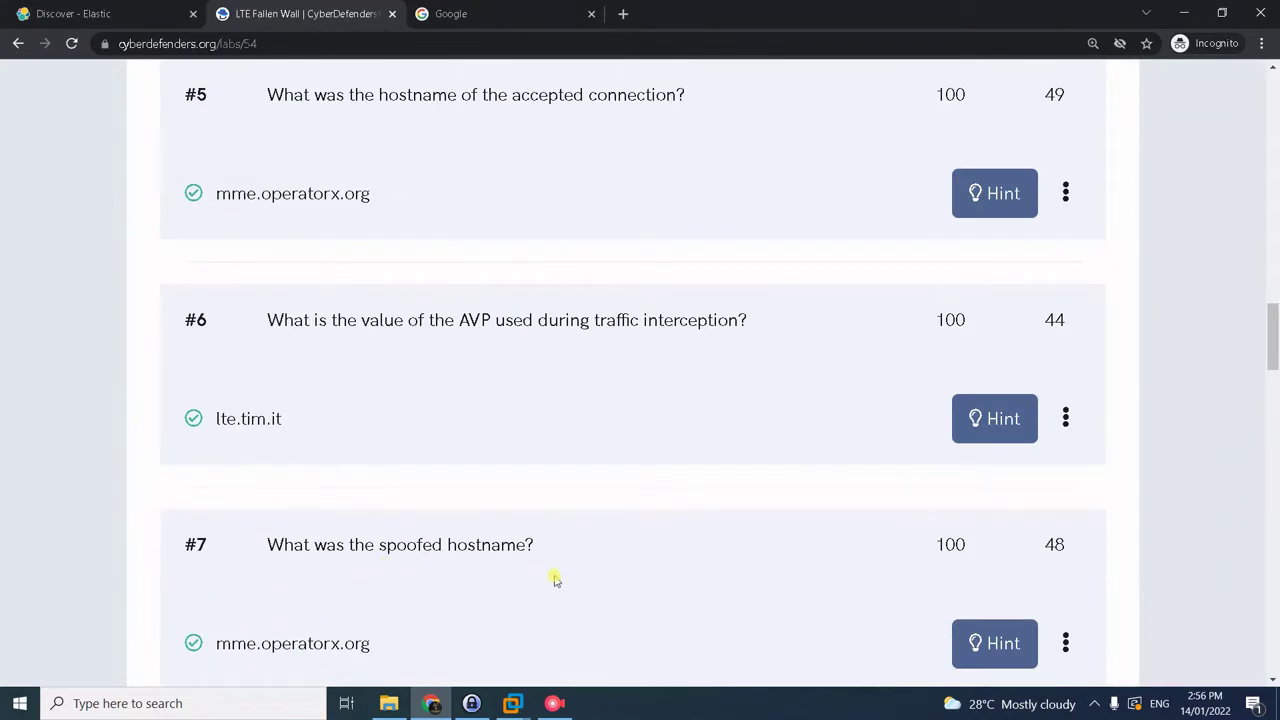
# Step: Reveal all three hints for question #7 on the CyberDefenders challenge page
pyautogui.click(982, 650)
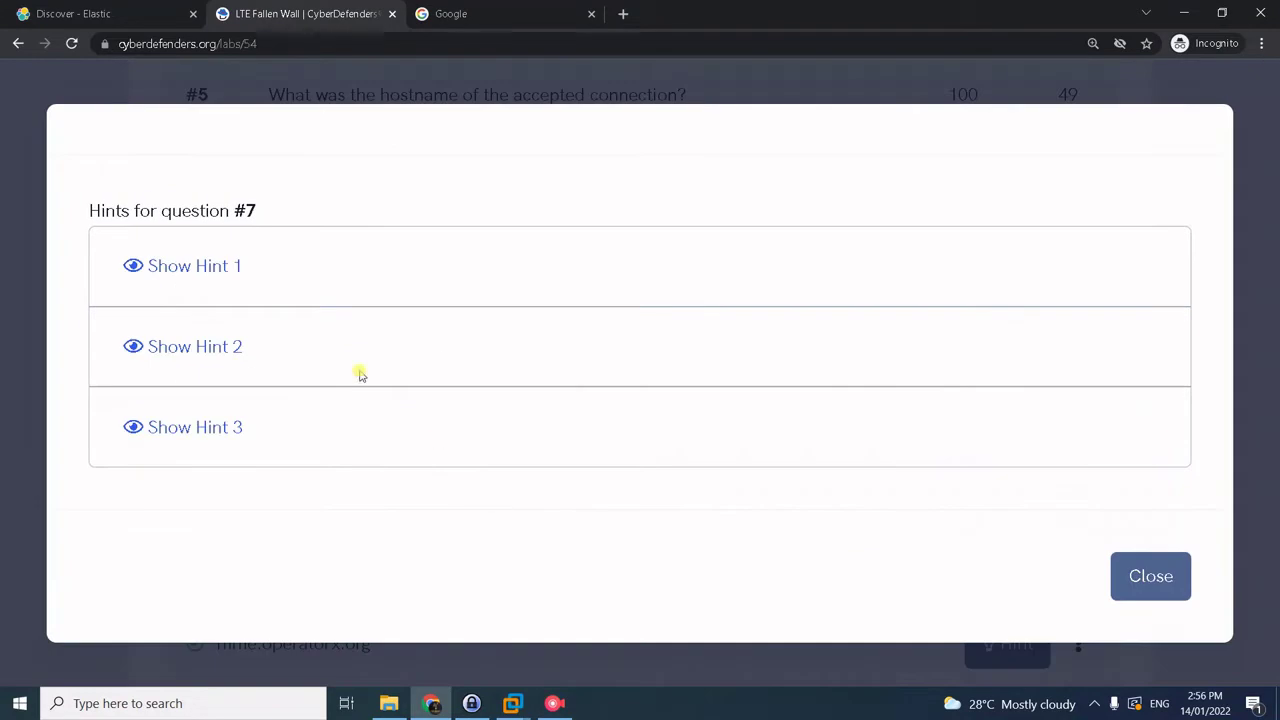
pyautogui.click(223, 277)
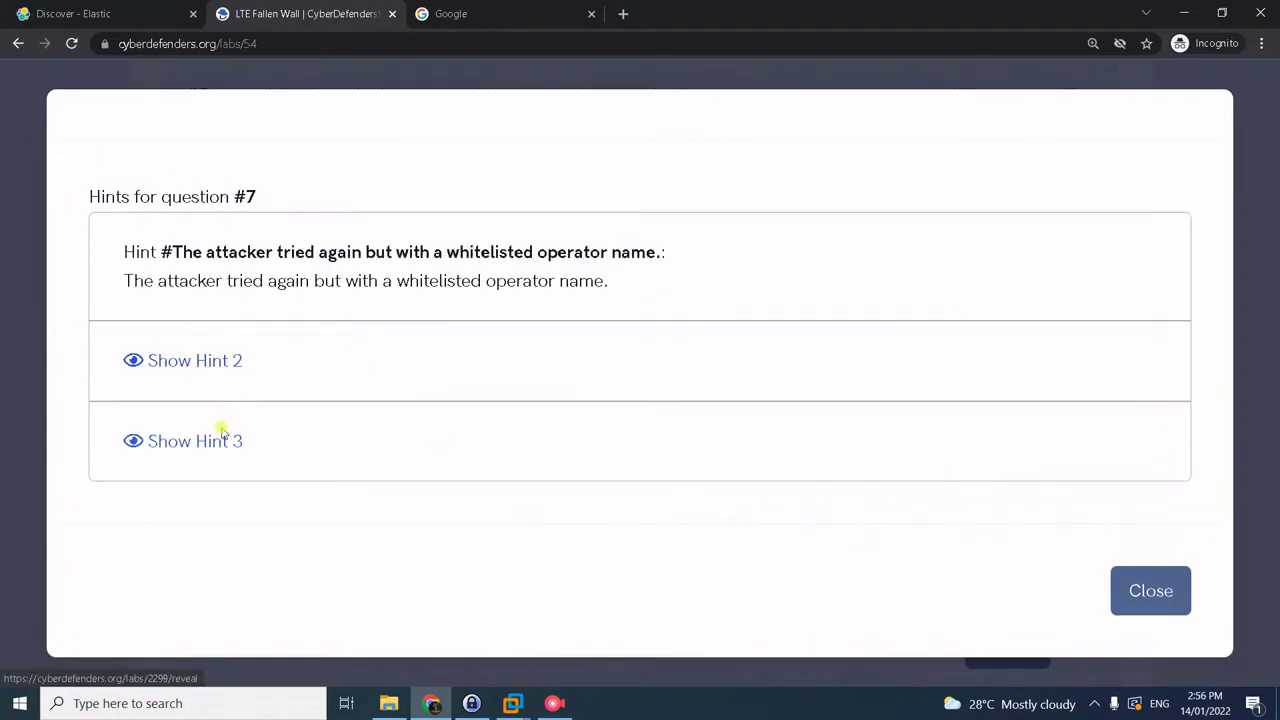
pyautogui.click(223, 433)
pyautogui.click(209, 484)
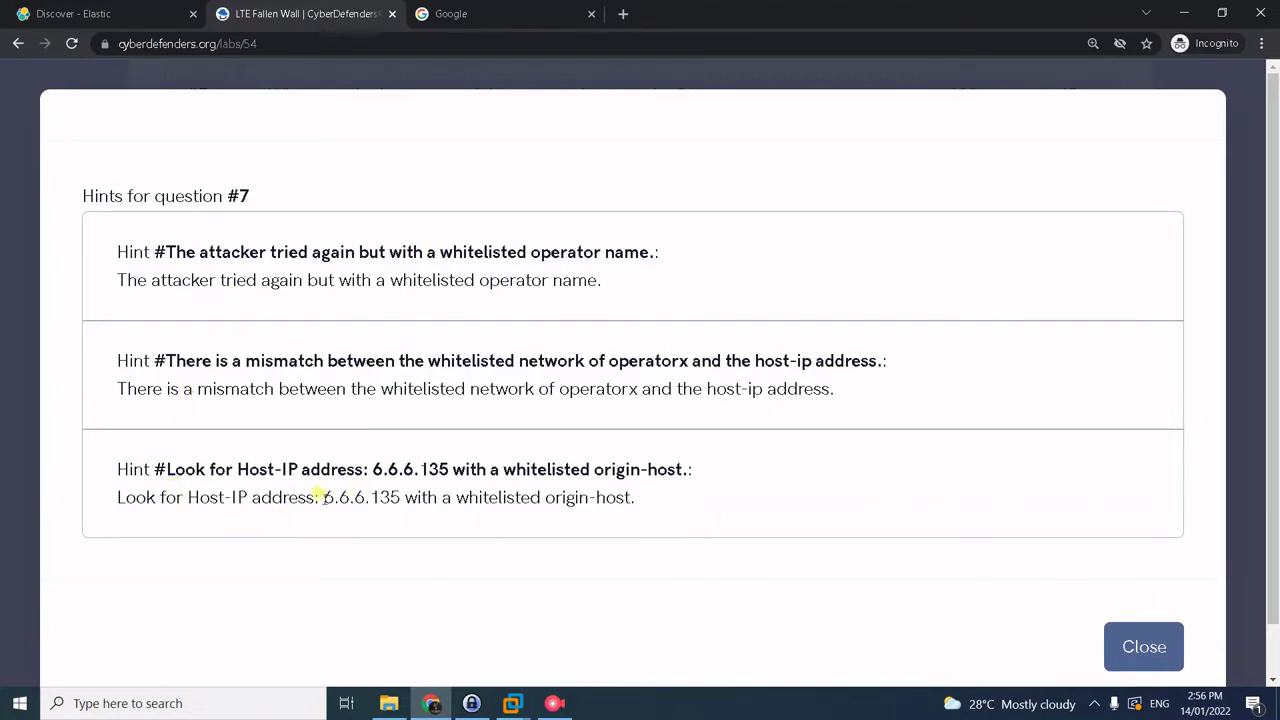
# Step: Copy the Host-IP address 6.6.6.135 from the third question #7 hint and run it as the query in Elastic Discover
pyautogui.moveTo(320, 496); pyautogui.dragTo(402, 497)
pyautogui.hotkey('ctrl', 'c')
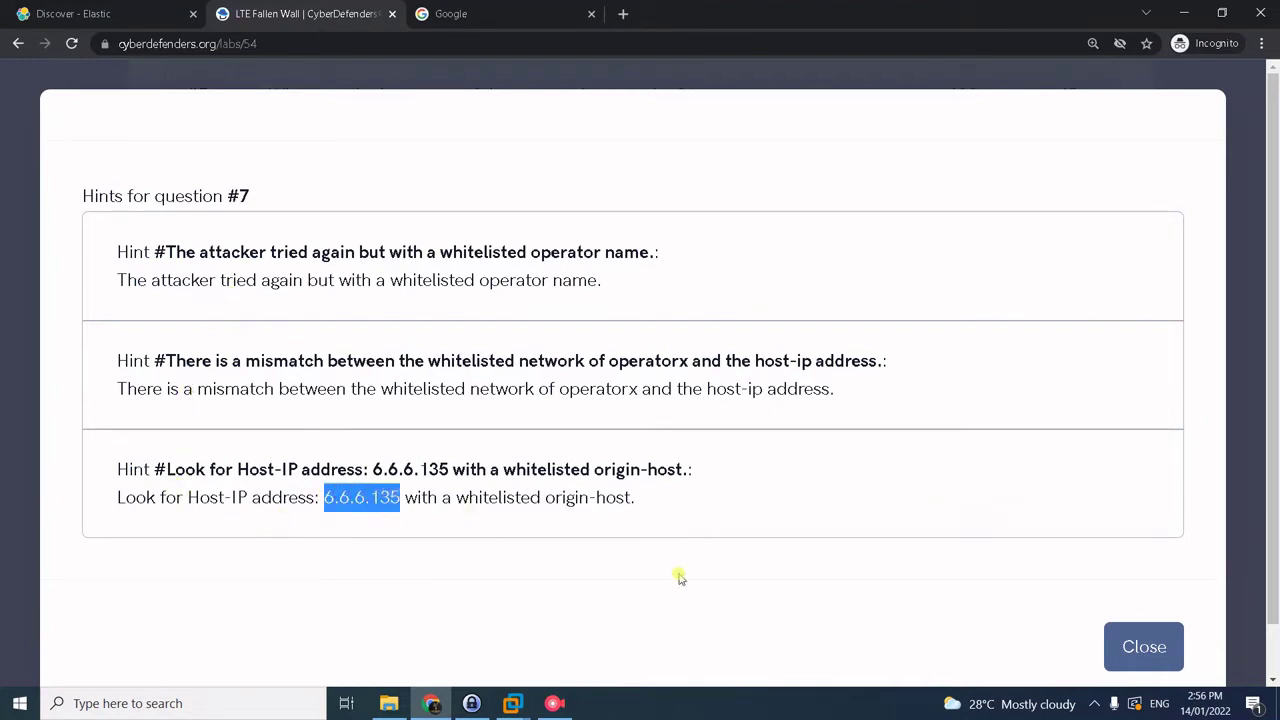
pyautogui.click(1145, 647)
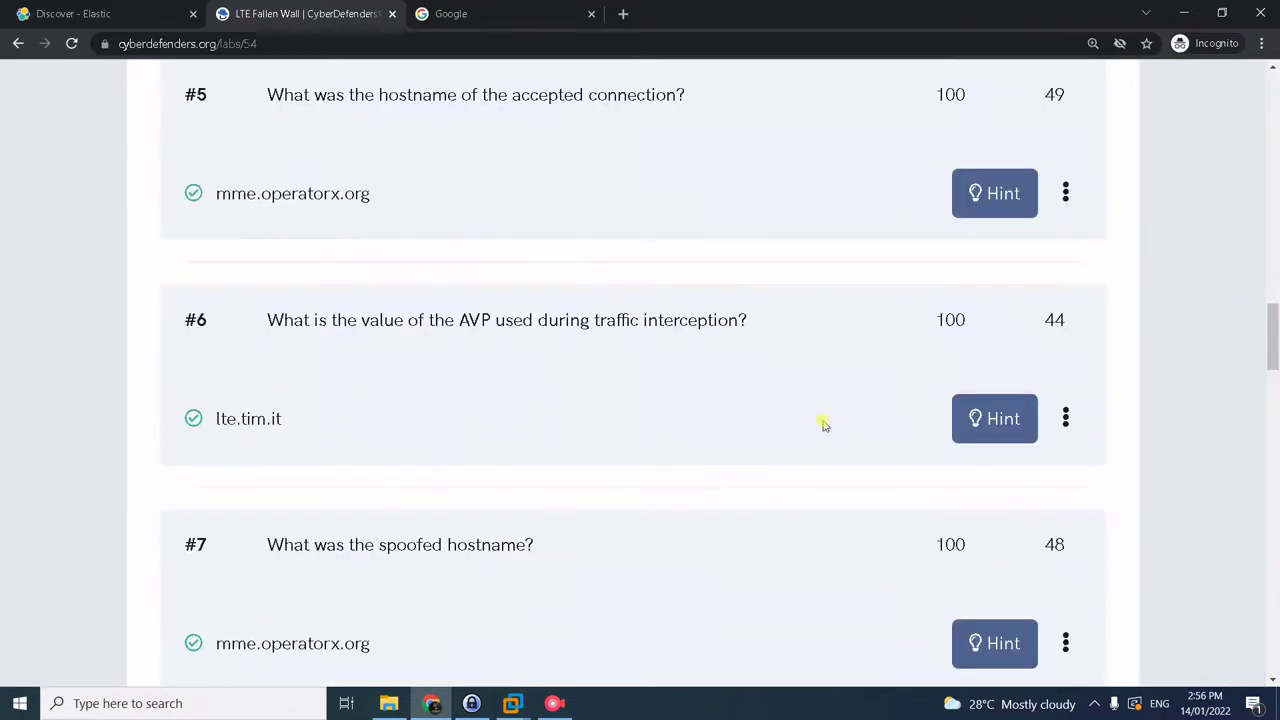
pyautogui.click(70, 13)
pyautogui.tripleClick(208, 160)
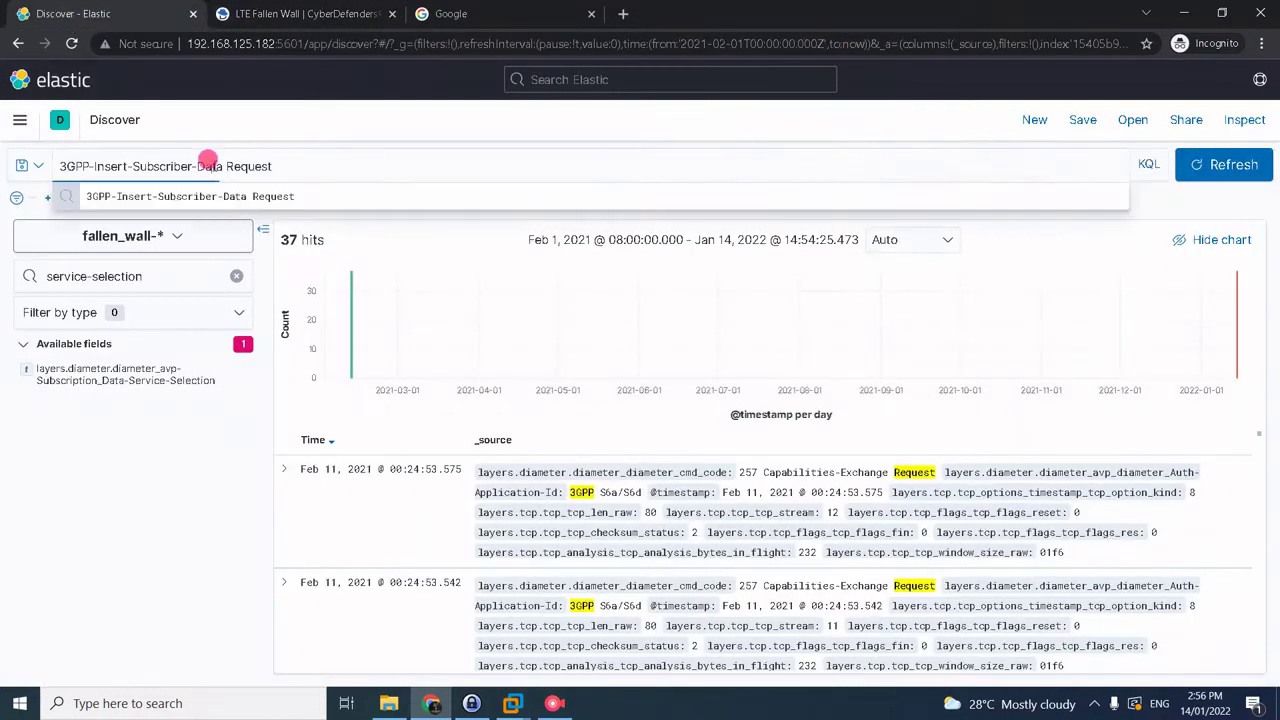
pyautogui.hotkey('ctrl', 'v')
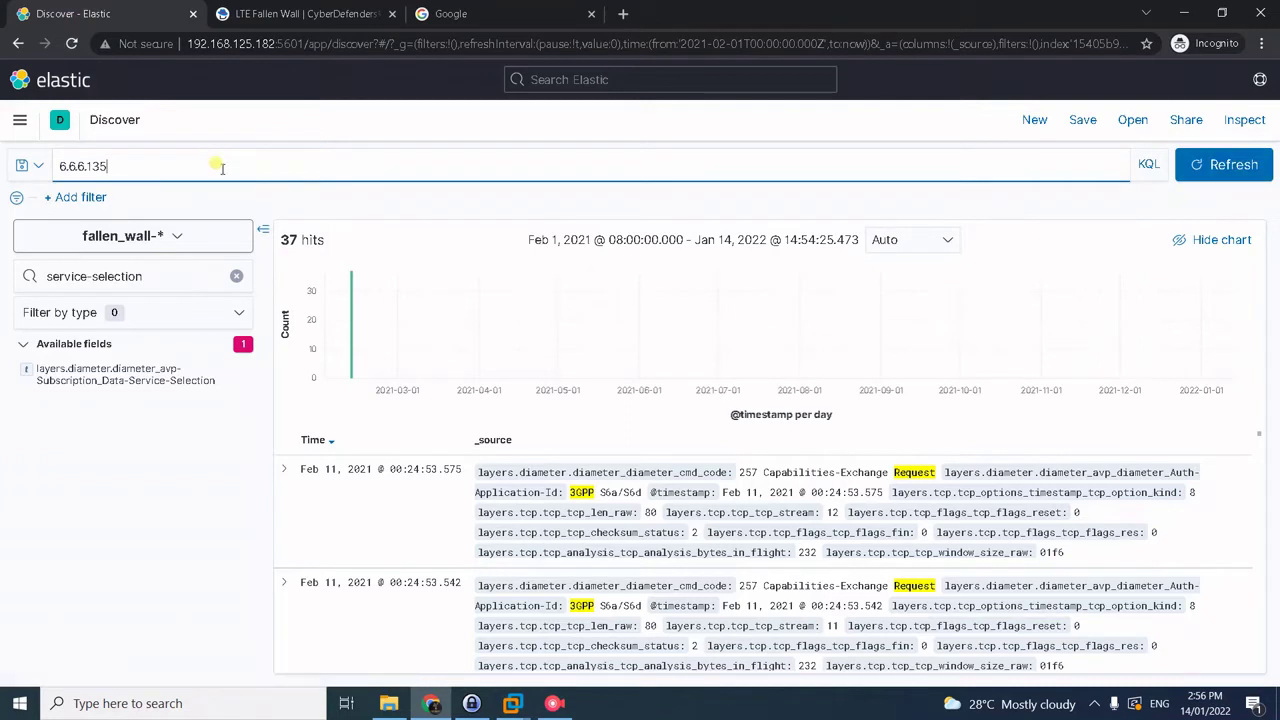
pyautogui.press('Return')
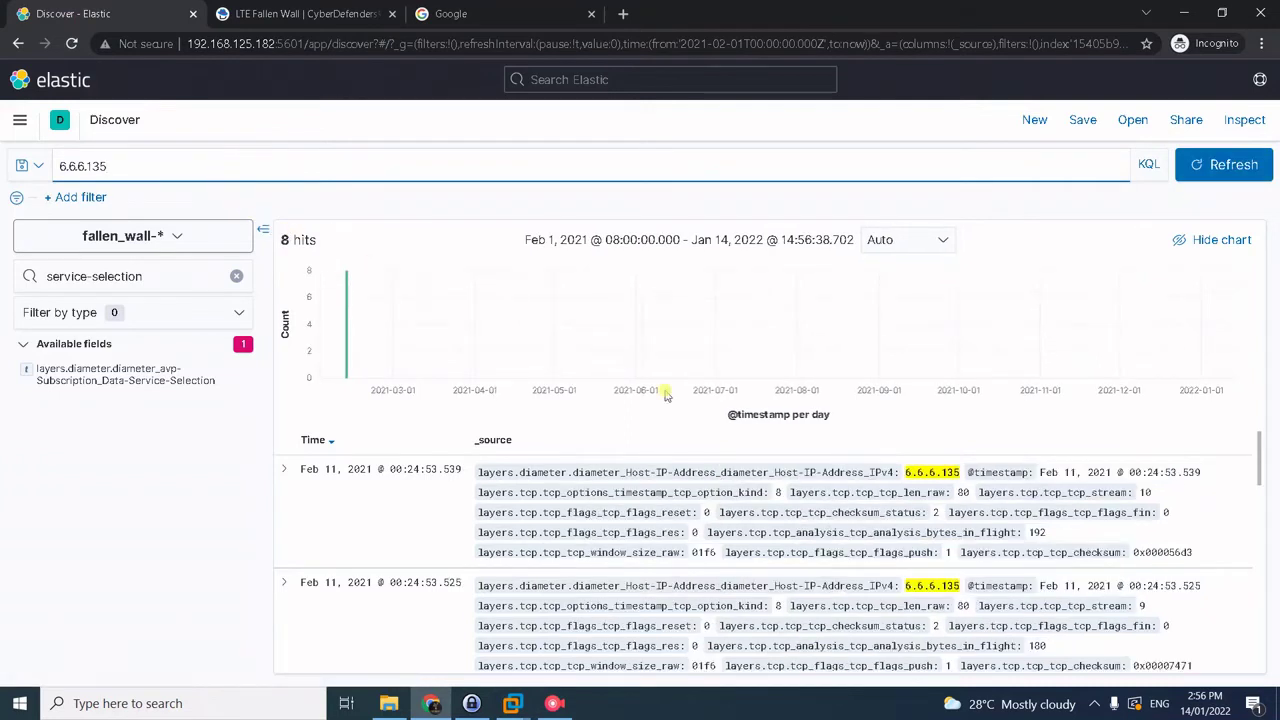
# Step: Filter Discover's field list by "host" and examine the top values of the diameter_avp_diameter_Origin-Host field
pyautogui.click(128, 276)
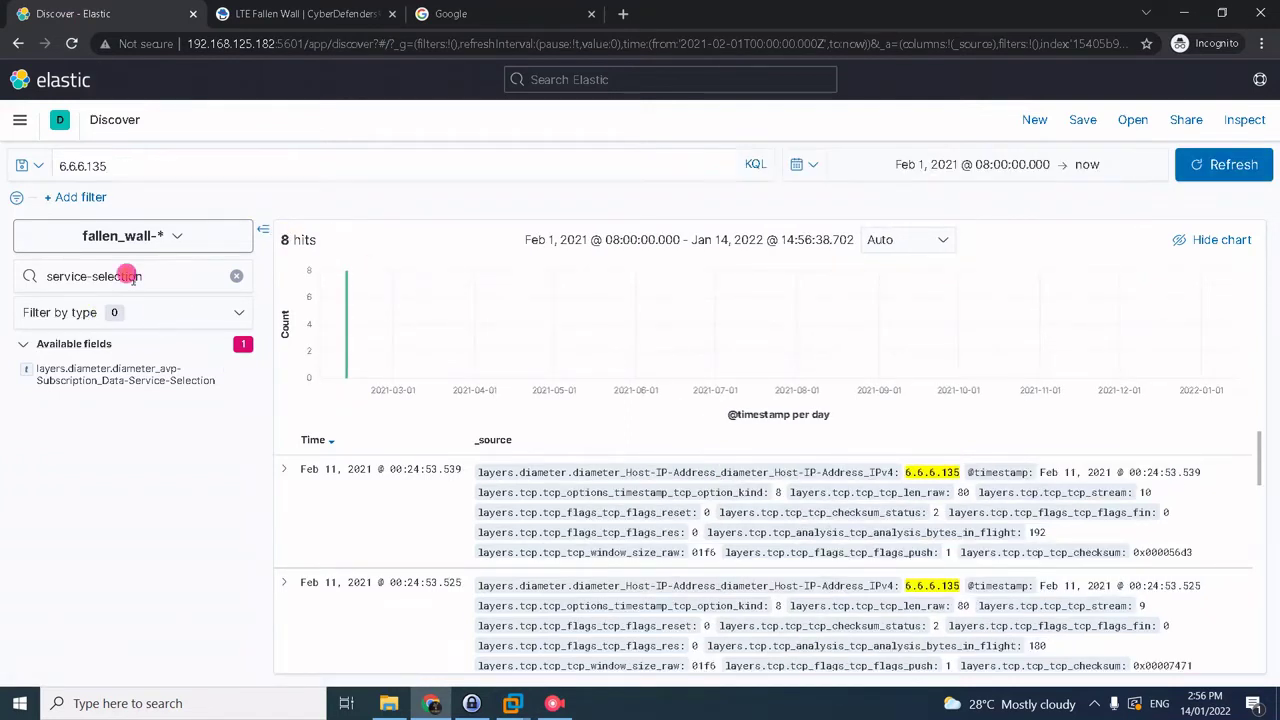
pyautogui.hotkey('ctrl', 'a')
pyautogui.write('host')
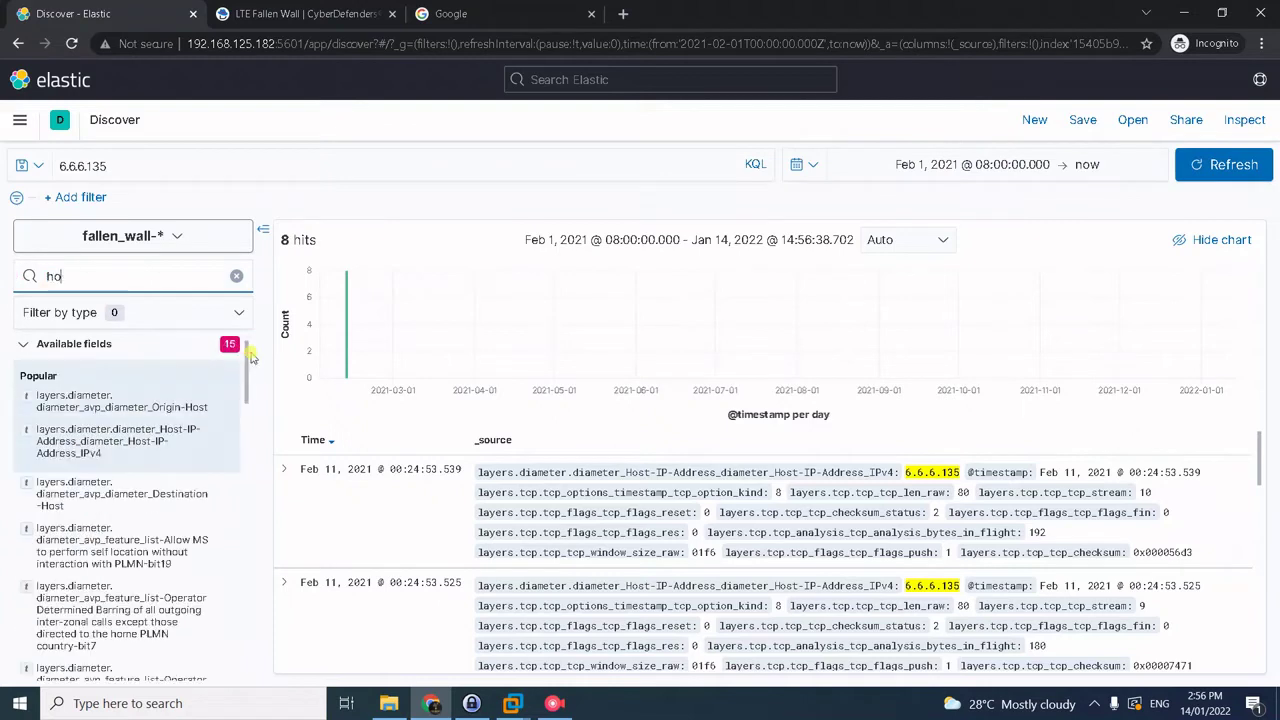
pyautogui.click(172, 410)
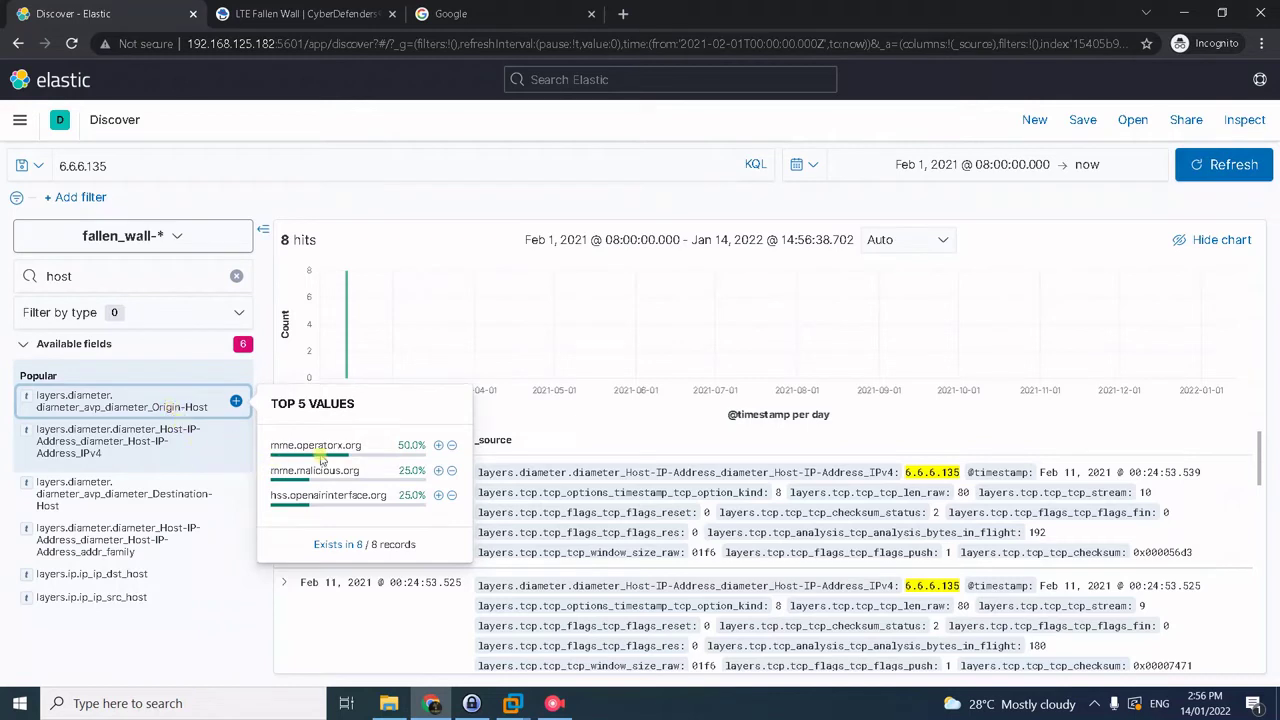
pyautogui.moveTo(338, 446)
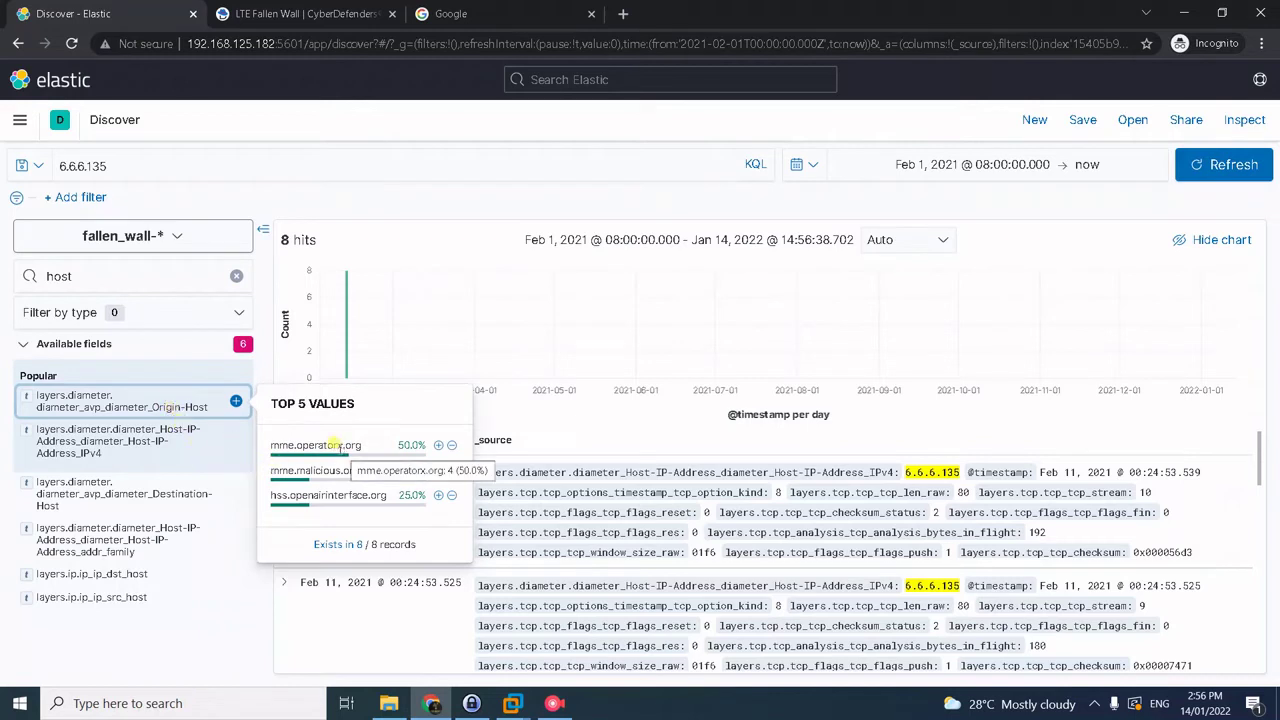
# Step: Filter the results to records whose Origin-Host is mme.operatorx.org and close the top values list
pyautogui.click(298, 14)
pyautogui.click(130, 12)
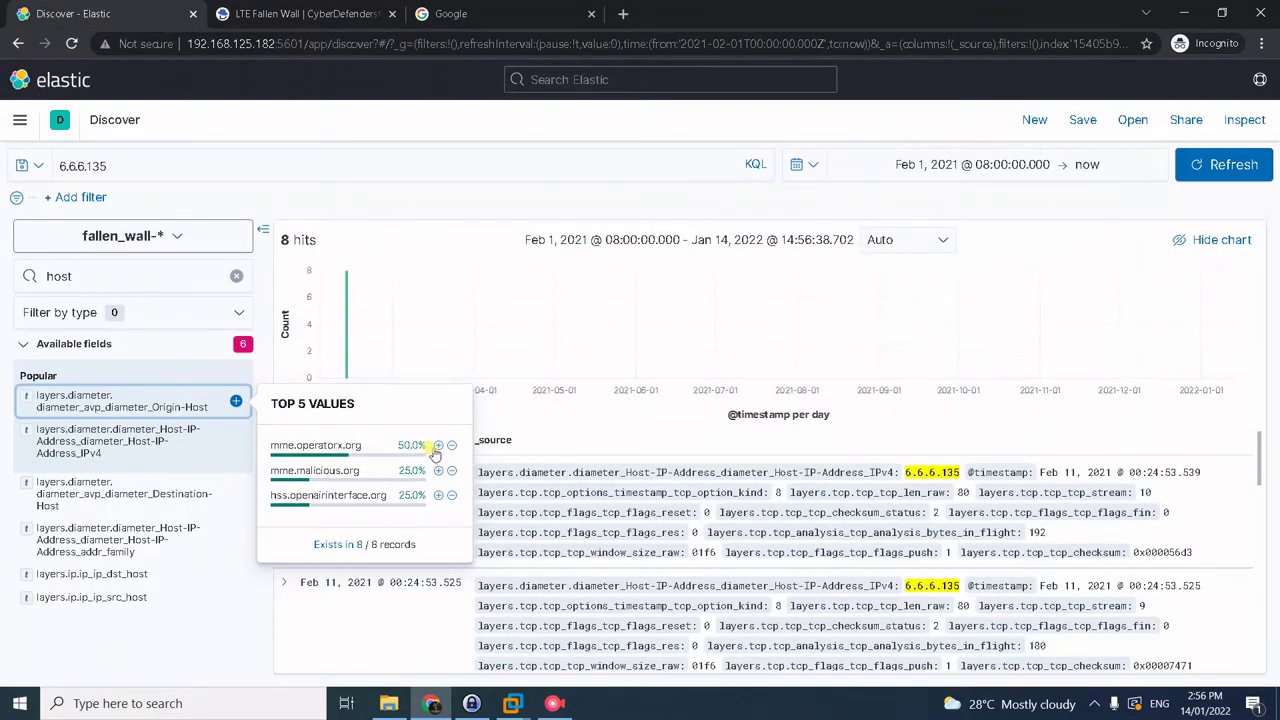
pyautogui.click(438, 445)
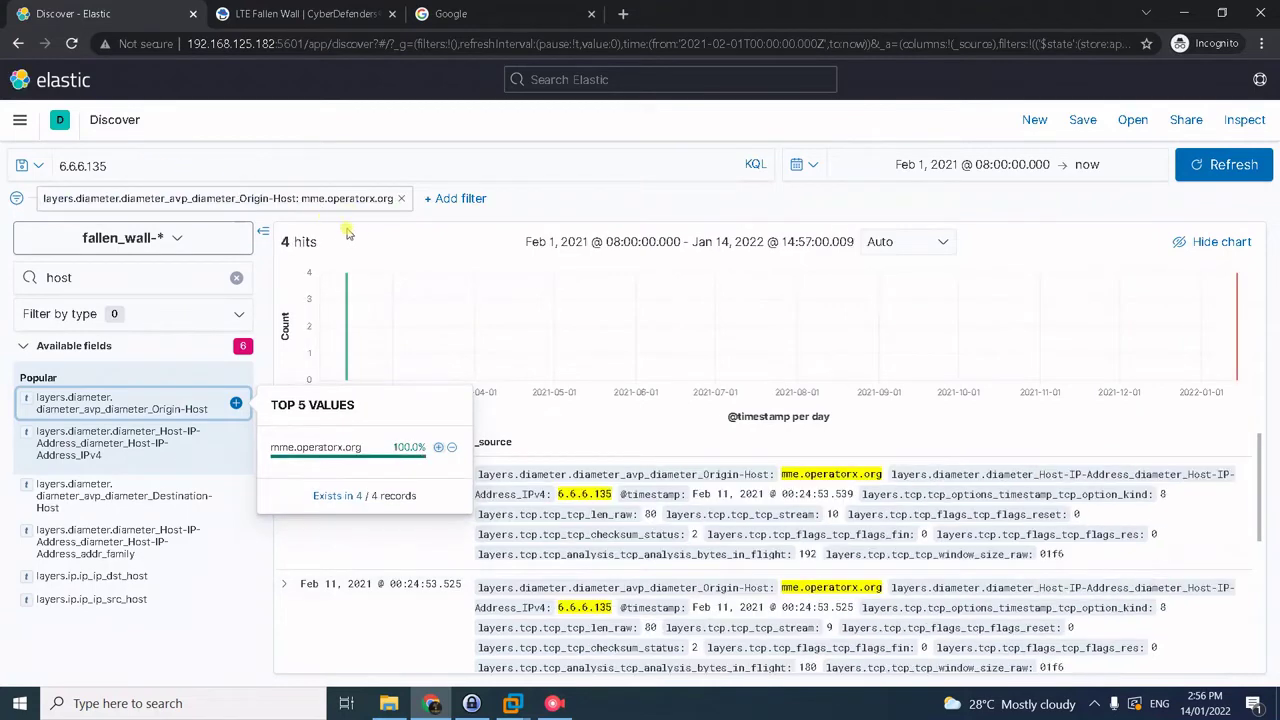
pyautogui.click(391, 543)
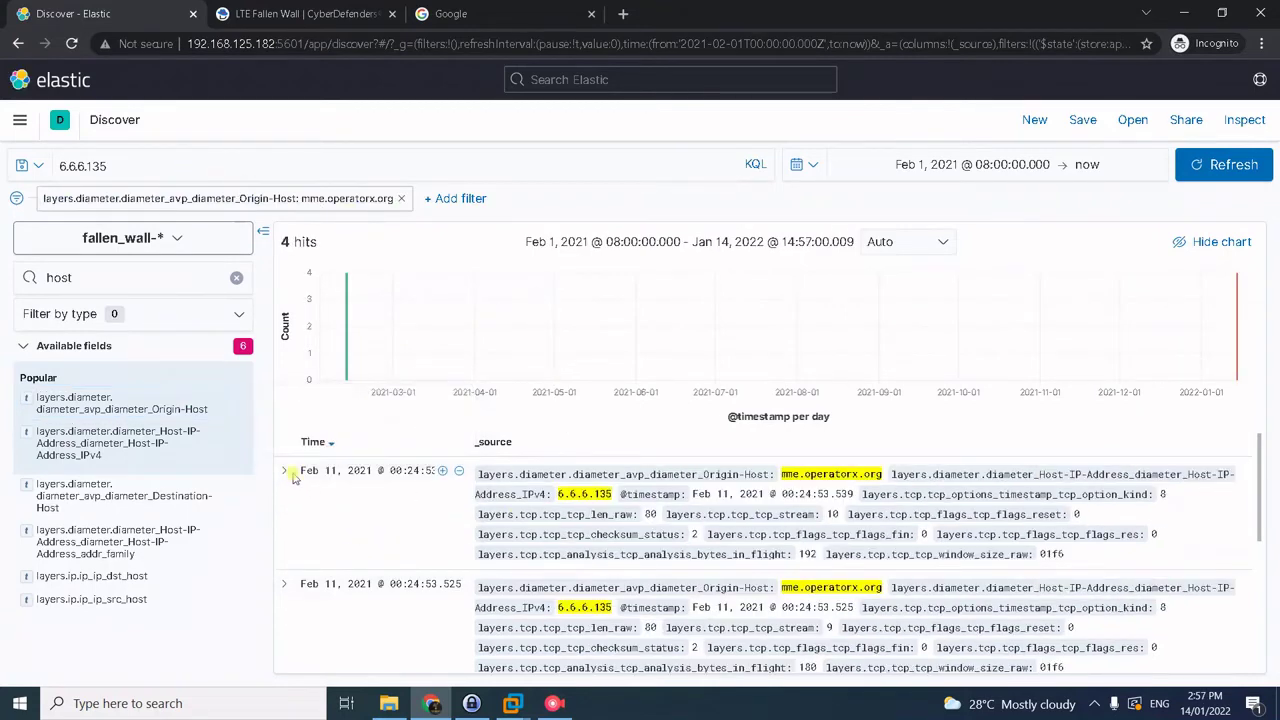
# Step: Expand the newest matching record and examine its diameter fields, including Origin-Host, Origin-Realm and Product-Name
pyautogui.click(284, 471)
pyautogui.scroll(-1, 561, 490)
pyautogui.scroll(-3, 561, 496)
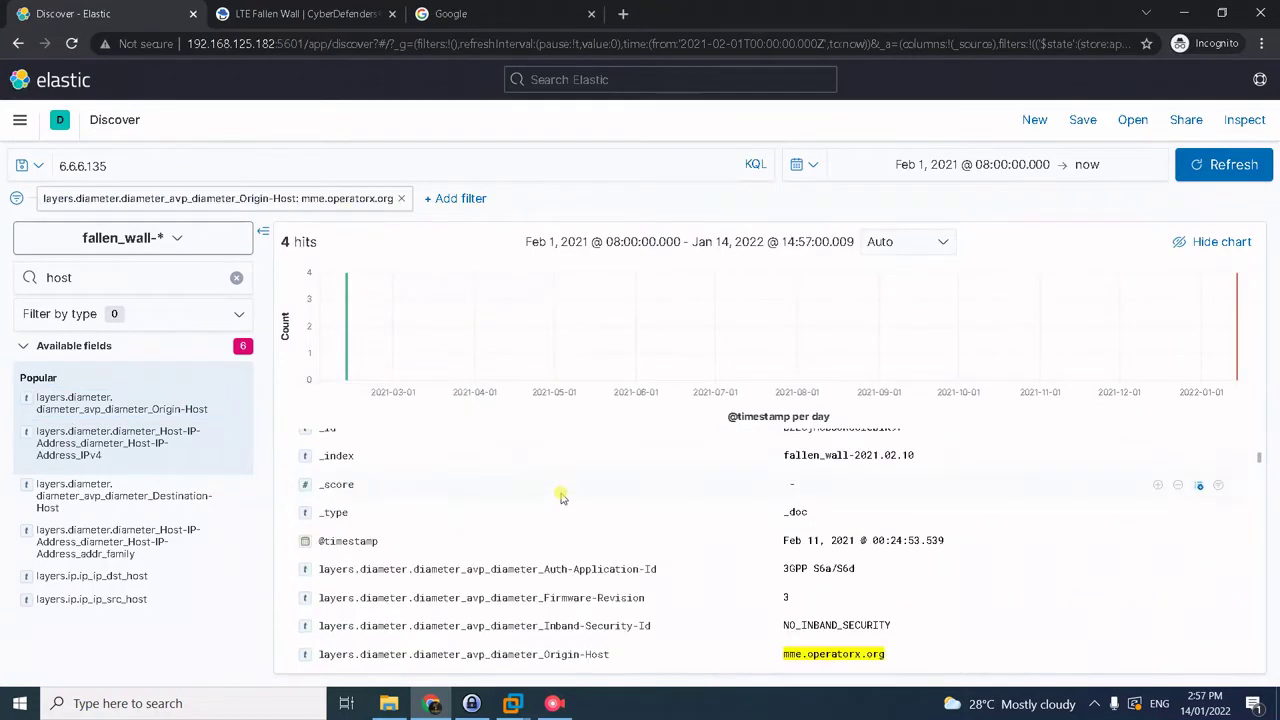
pyautogui.scroll(-1, 780, 550)
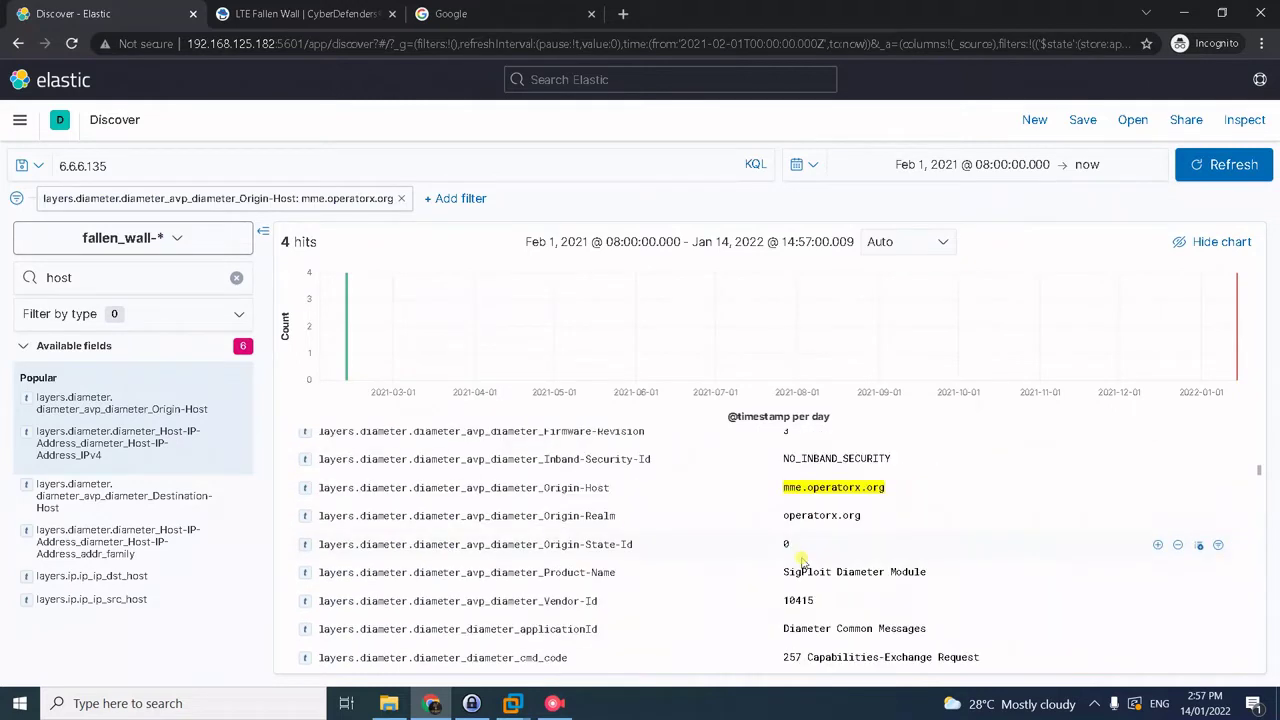
pyautogui.scroll(-1, 925, 572)
pyautogui.scroll(1, 905, 566)
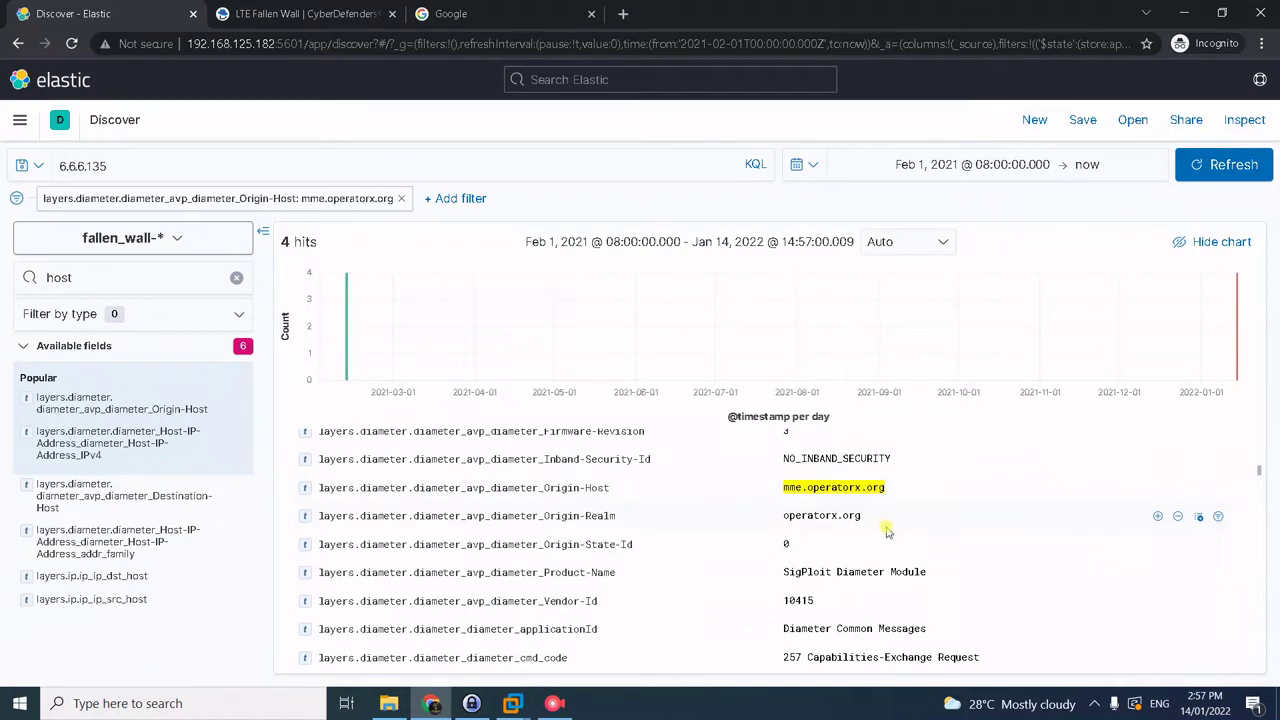
pyautogui.scroll(-4, 886, 525)
pyautogui.scroll(-10, 886, 548)
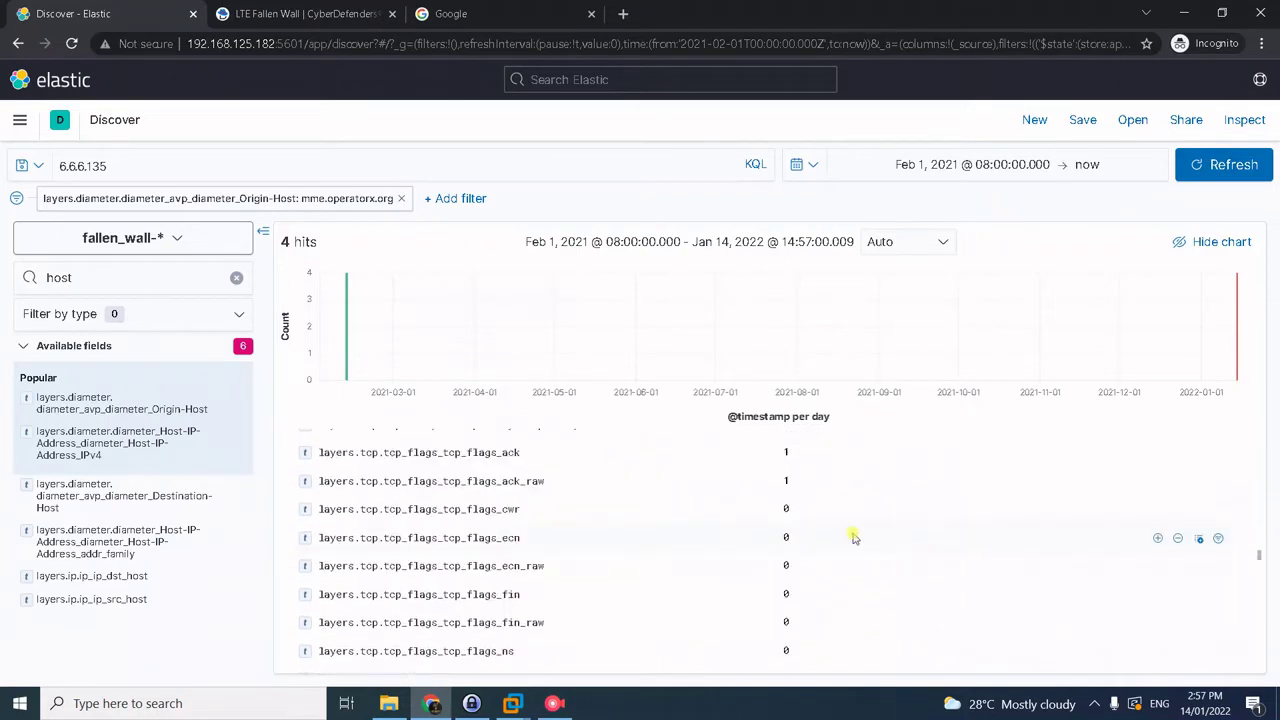
pyautogui.scroll(10, 860, 535)
pyautogui.scroll(8, 845, 524)
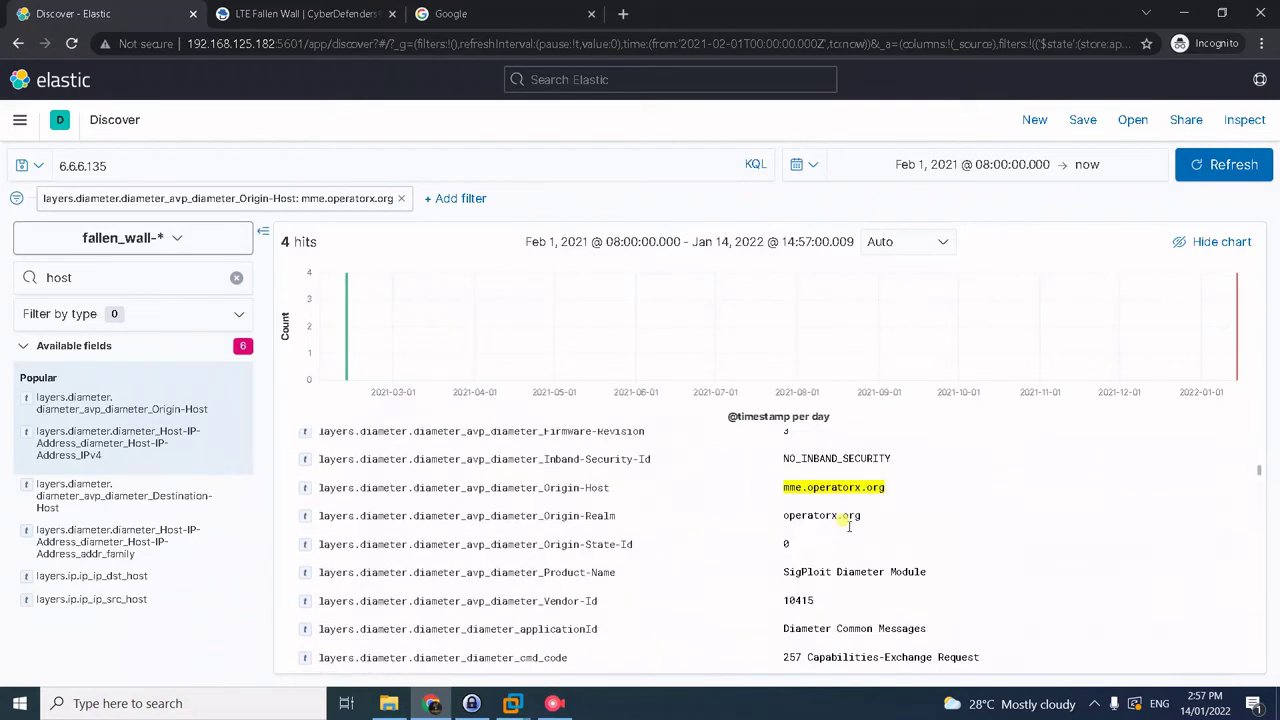
pyautogui.scroll(-2, 840, 529)
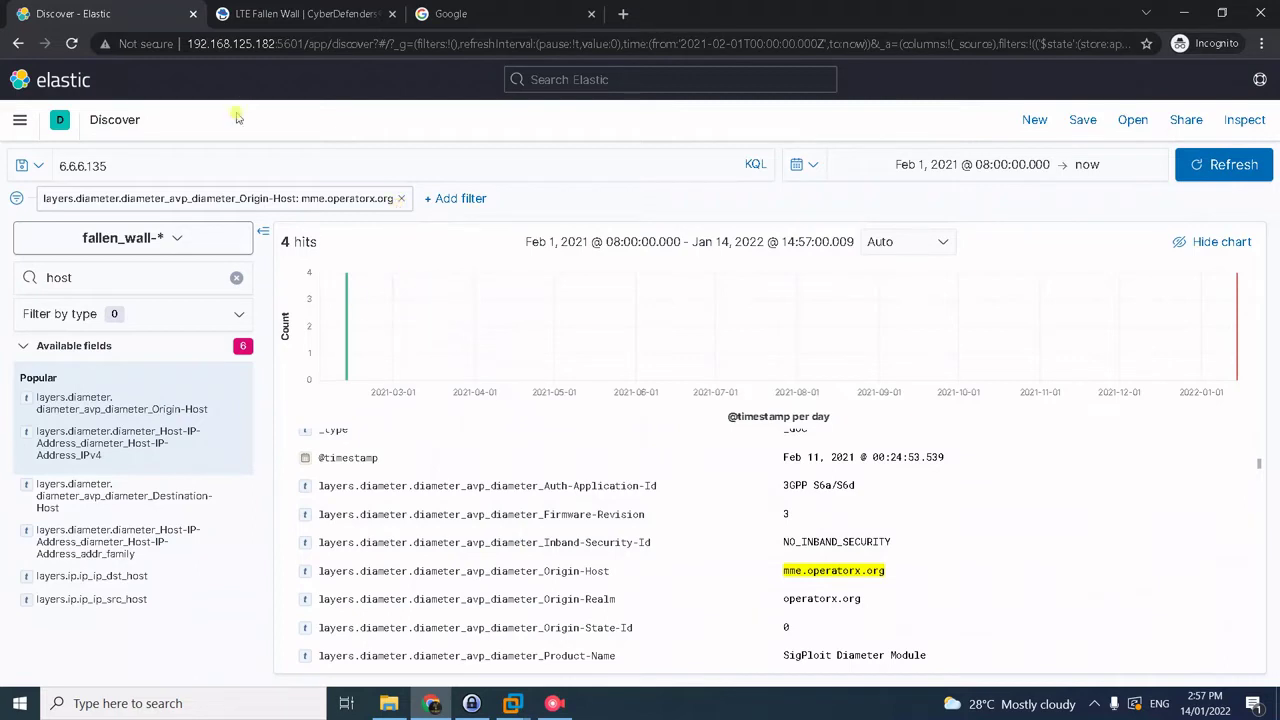
# Step: Switch to the CyberDefenders challenge page and read questions #7 and #8
pyautogui.click(307, 8)
pyautogui.scroll(-3, 651, 500)
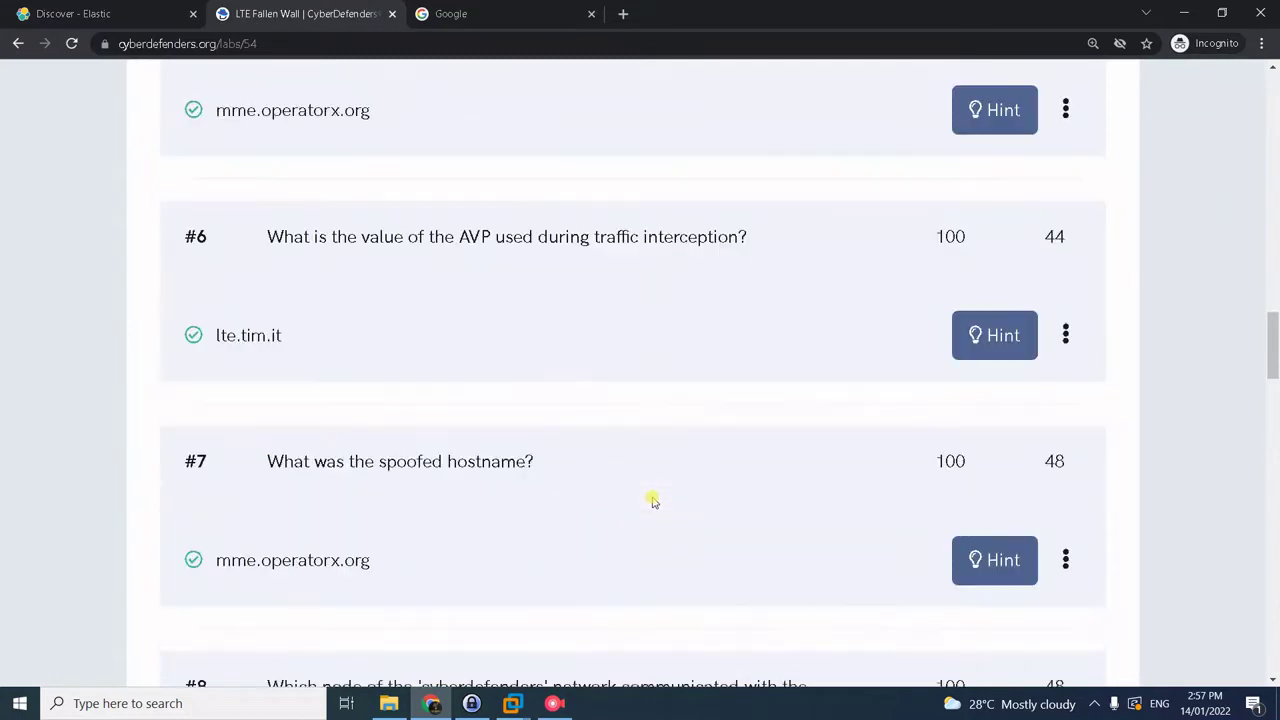
pyautogui.scroll(-1, 651, 500)
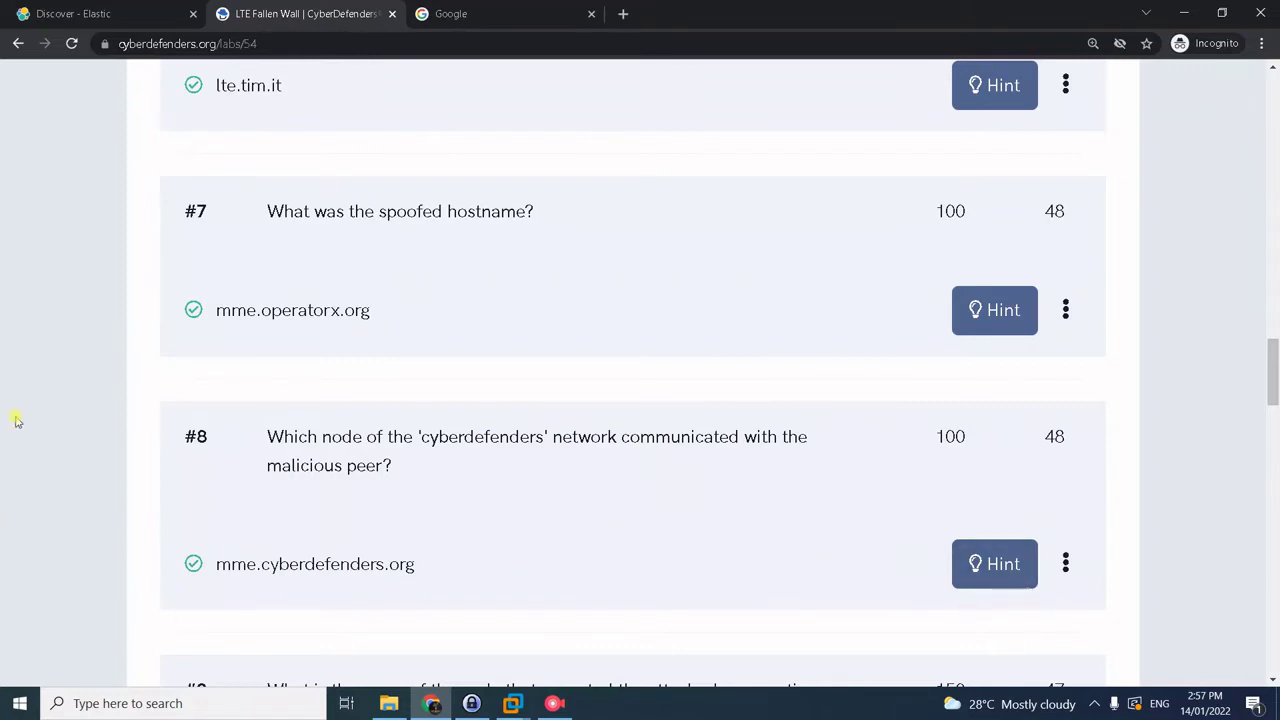
# Step: Return to Elastic Discover and remove the Origin-Host filter for mme.operatorx.org
pyautogui.click(150, 22)
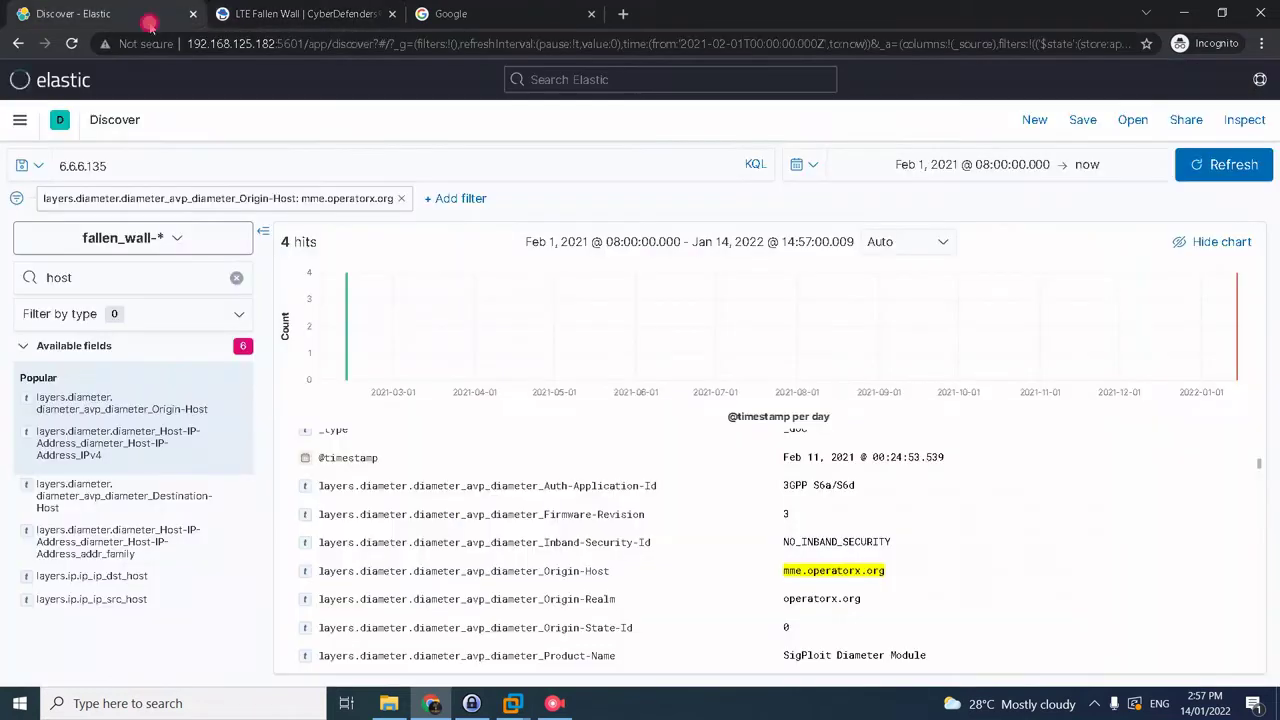
pyautogui.click(167, 167)
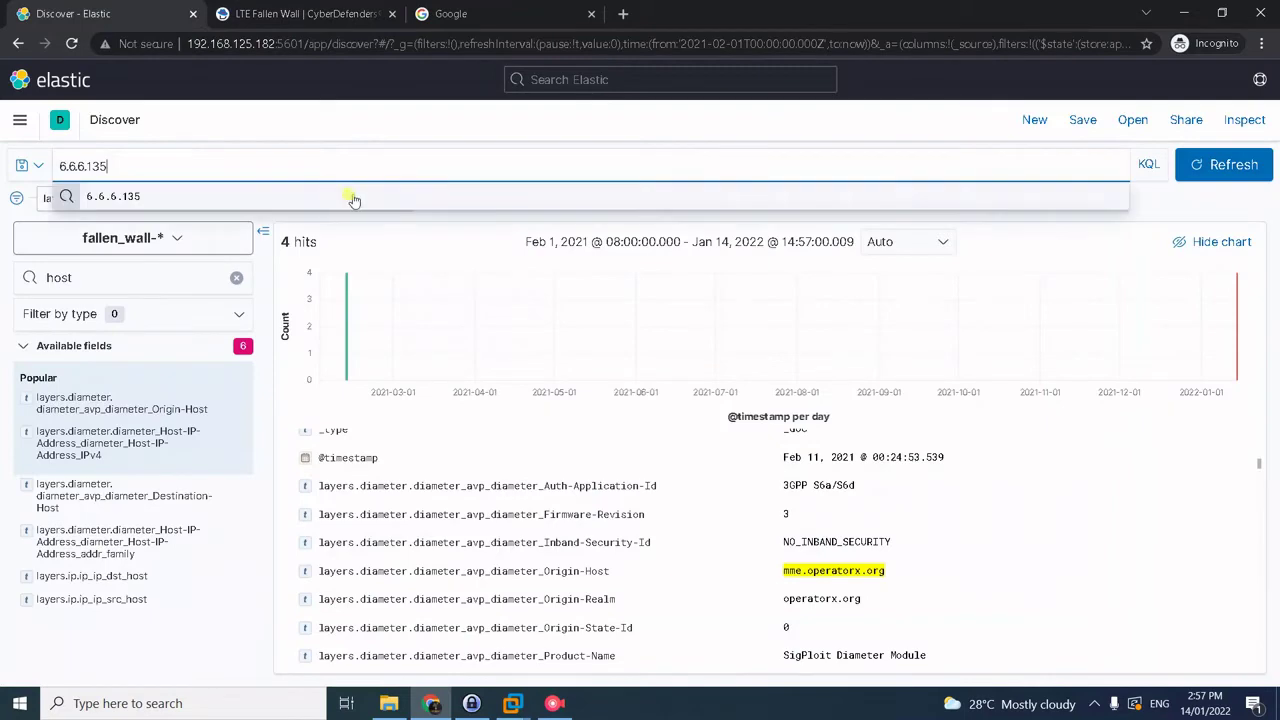
pyautogui.click(434, 221)
pyautogui.click(401, 199)
# Step: Run the query "Capabilities-Exchange request" and examine the top values of the diameter_avp_diameter_Origin-Host field
pyautogui.click(185, 165)
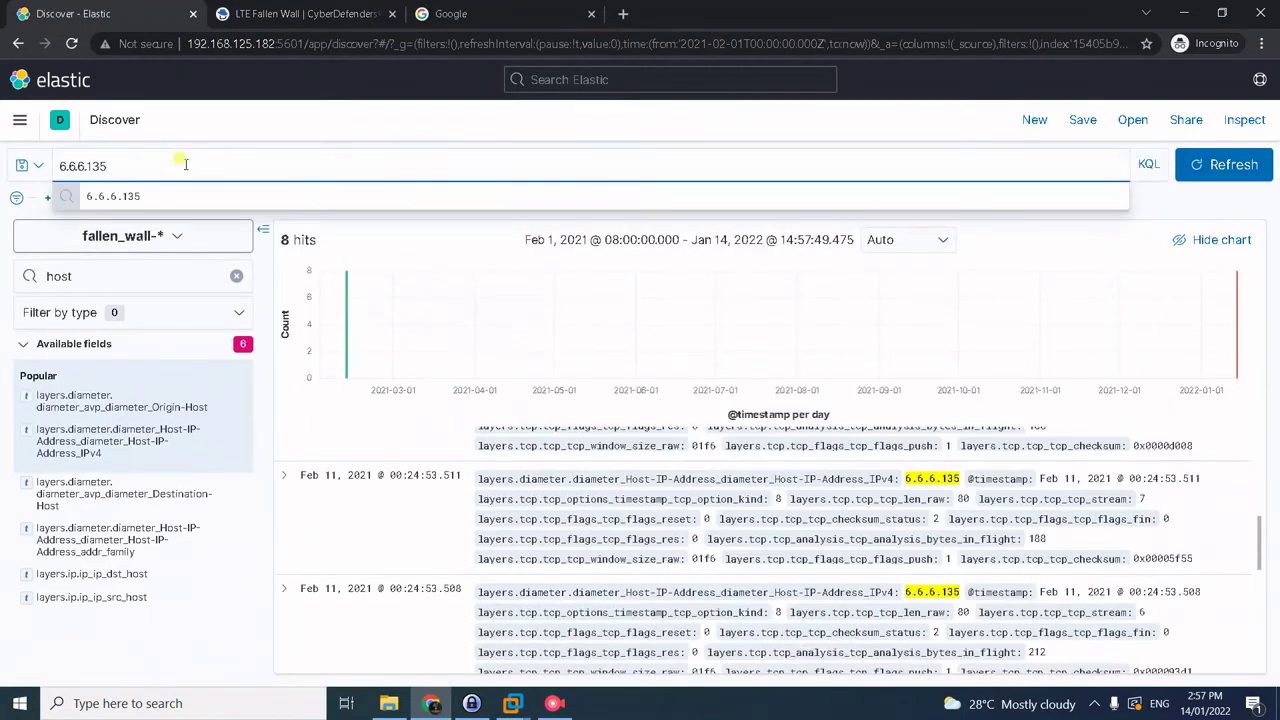
pyautogui.write('A')
pyautogui.hotkey('ctrl', 'a')
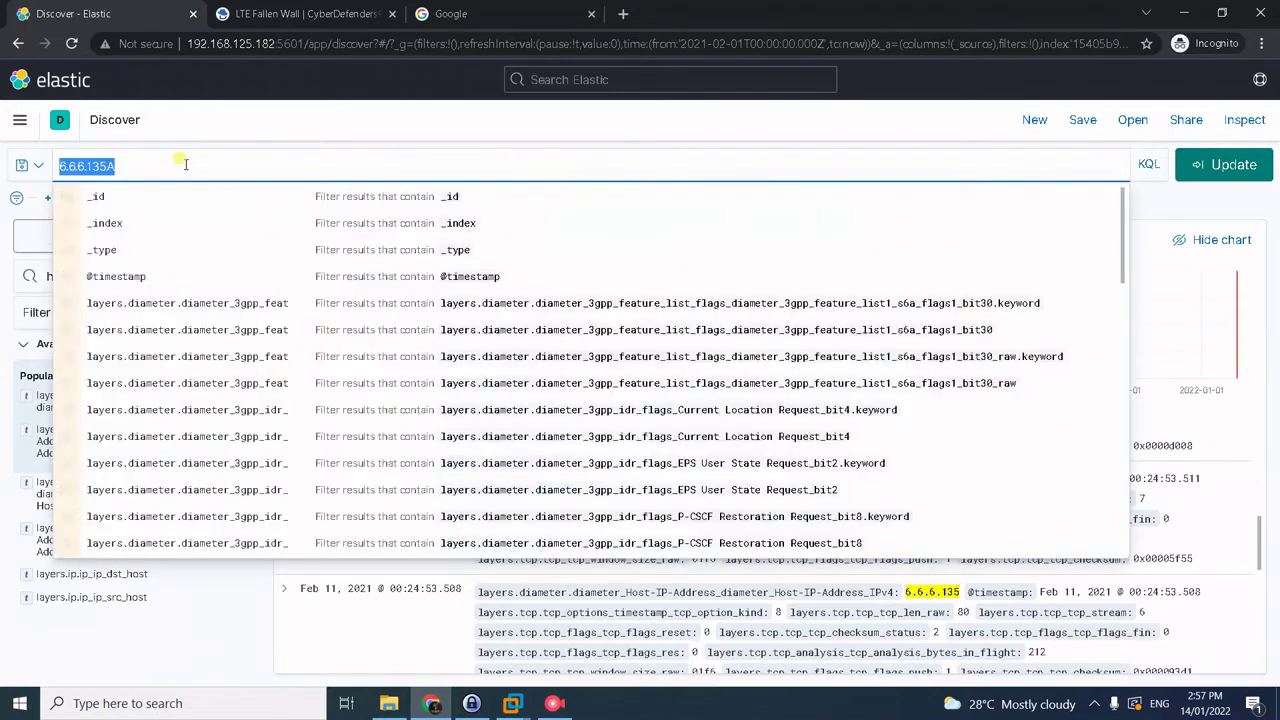
pyautogui.write('Capabilities')
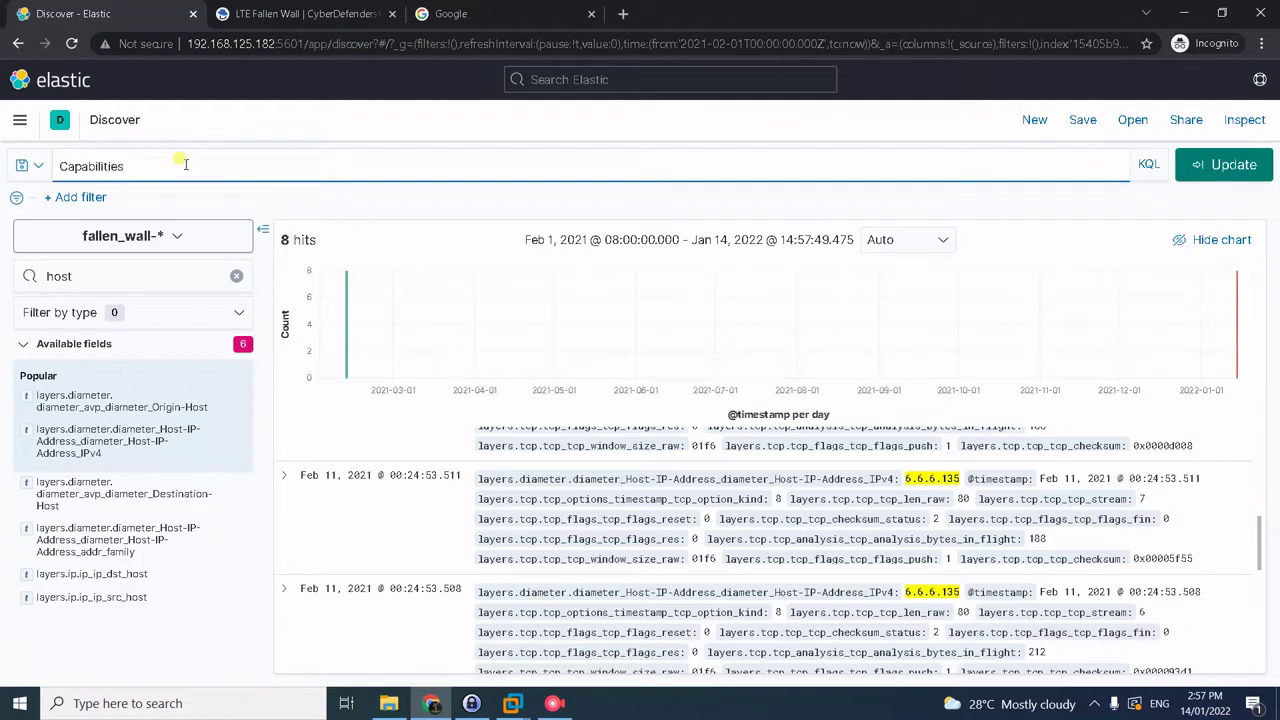
pyautogui.write('-Exchange.request')
pyautogui.press('Return')
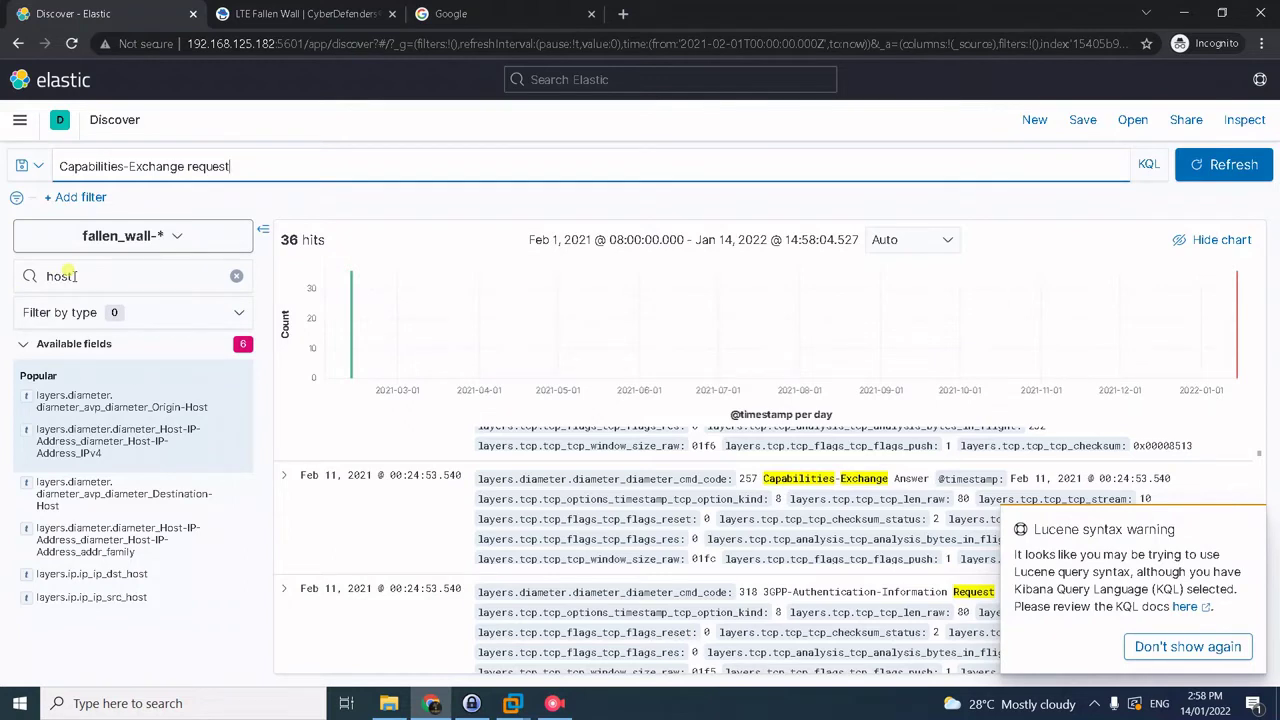
pyautogui.click(136, 276)
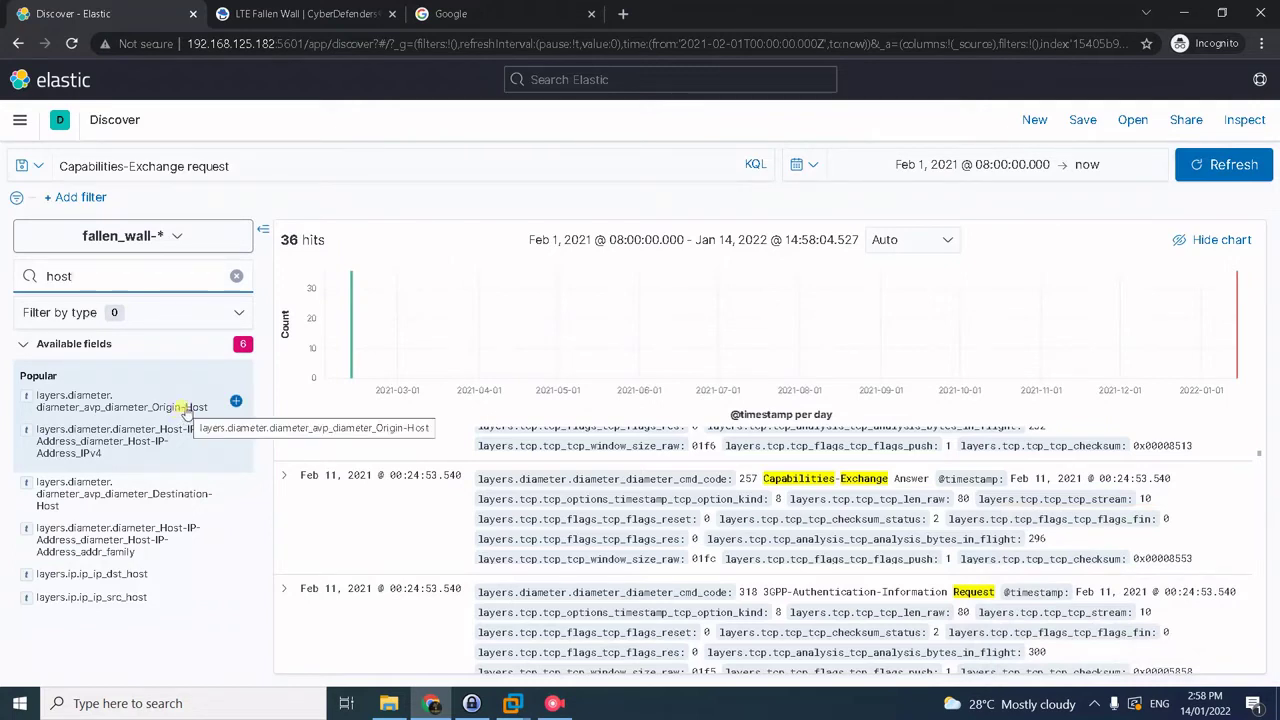
pyautogui.click(186, 410)
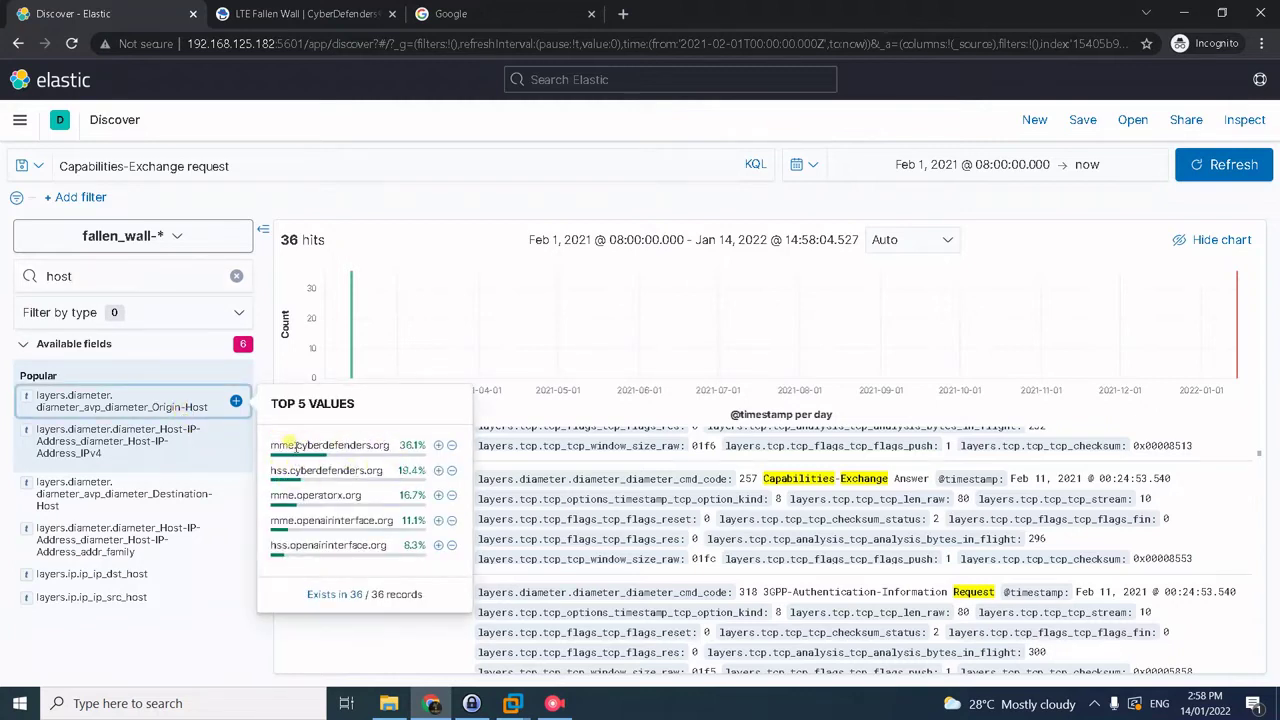
# Step: Switch to the CyberDefenders page, check the answer to question #8 and read question #9
pyautogui.click(318, 14)
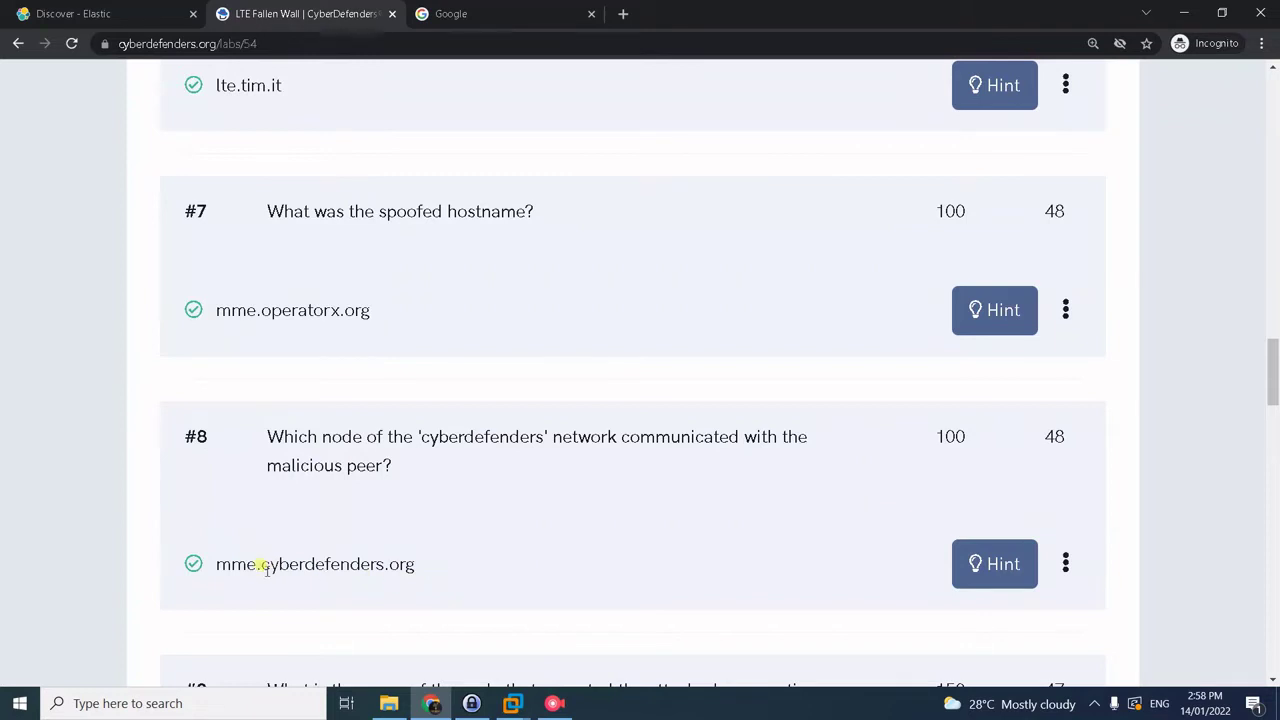
pyautogui.scroll(-1, 472, 566)
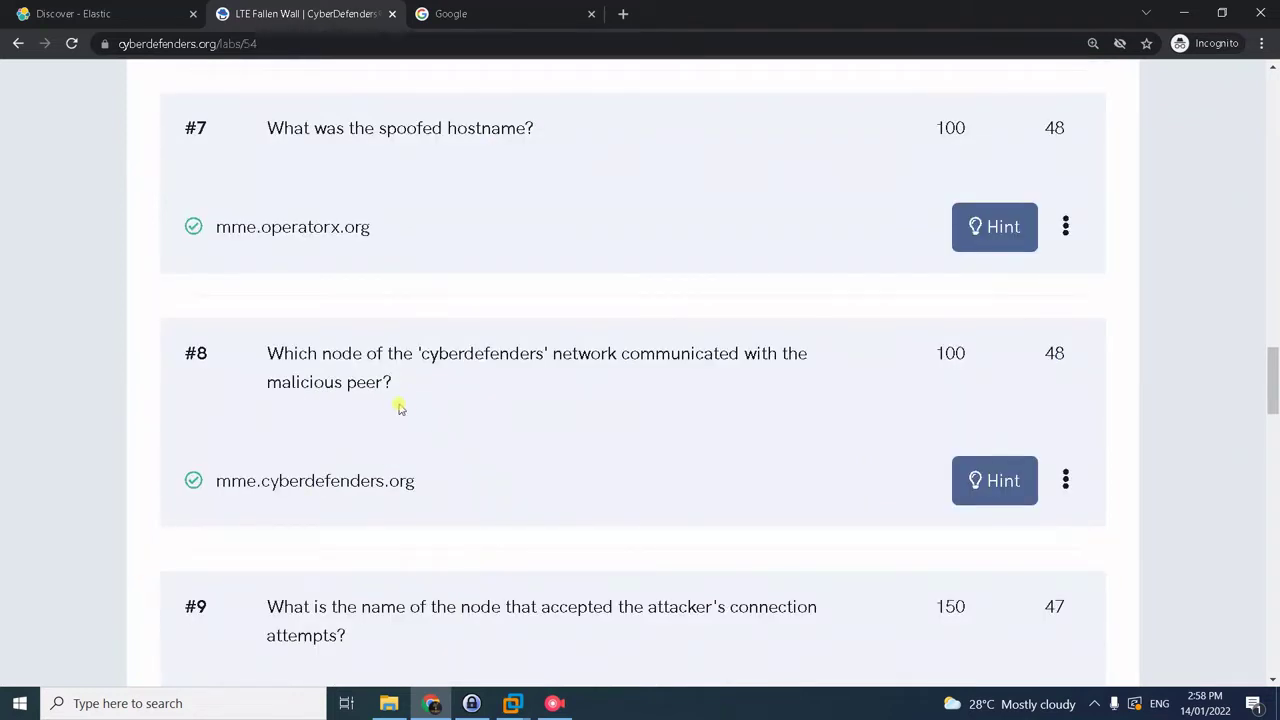
pyautogui.scroll(-2, 400, 406)
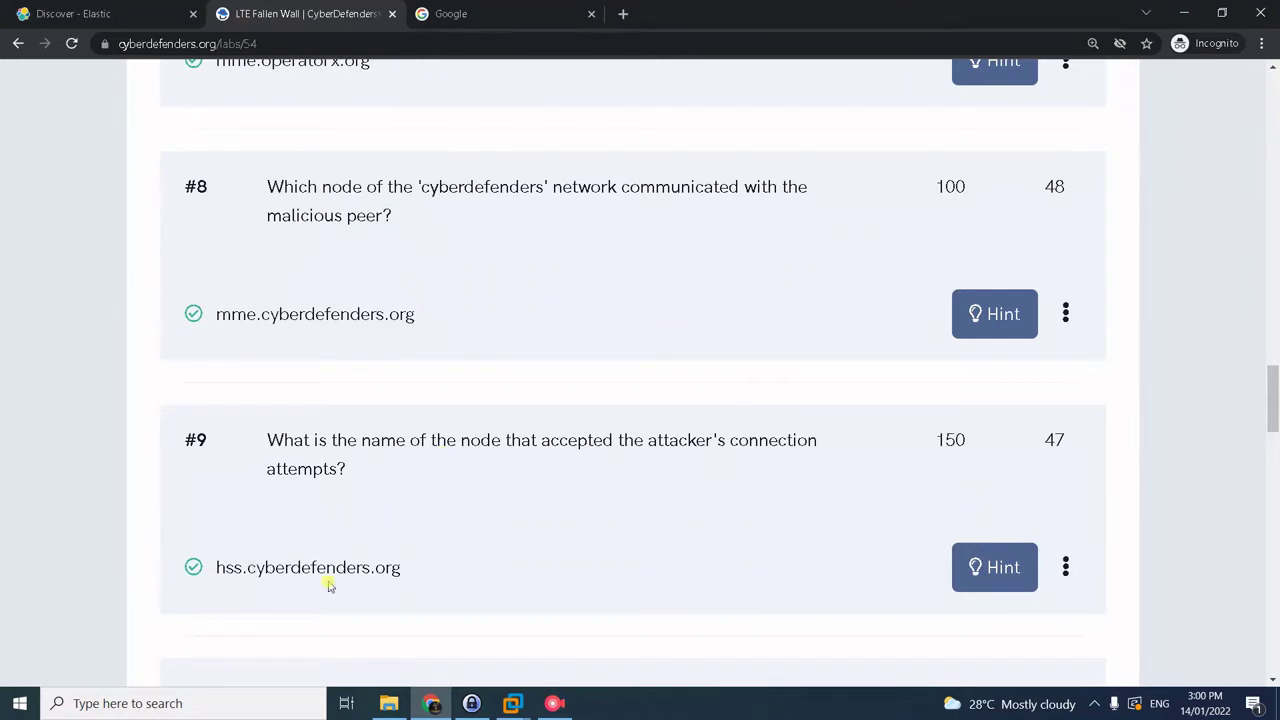
# Step: Reveal all three hints for question #9 and highlight the message name "Capabilities-Exchange request" in the first one
pyautogui.click(1020, 574)
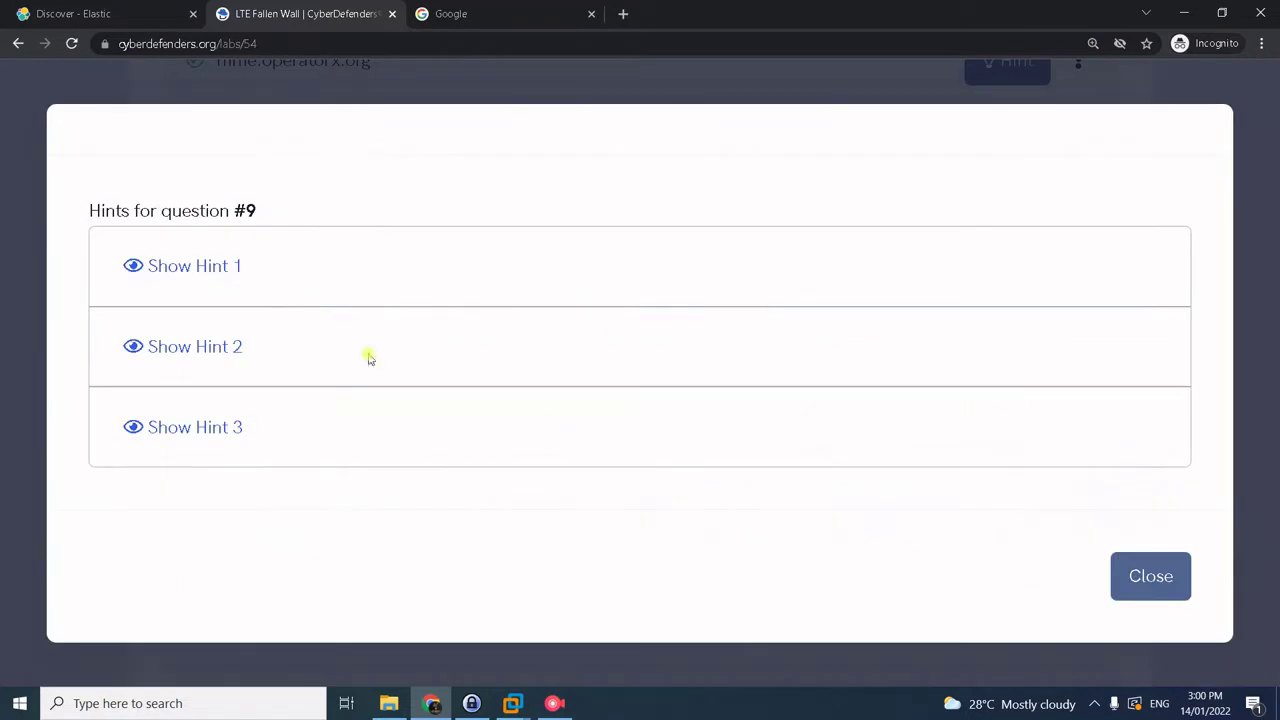
pyautogui.click(190, 264)
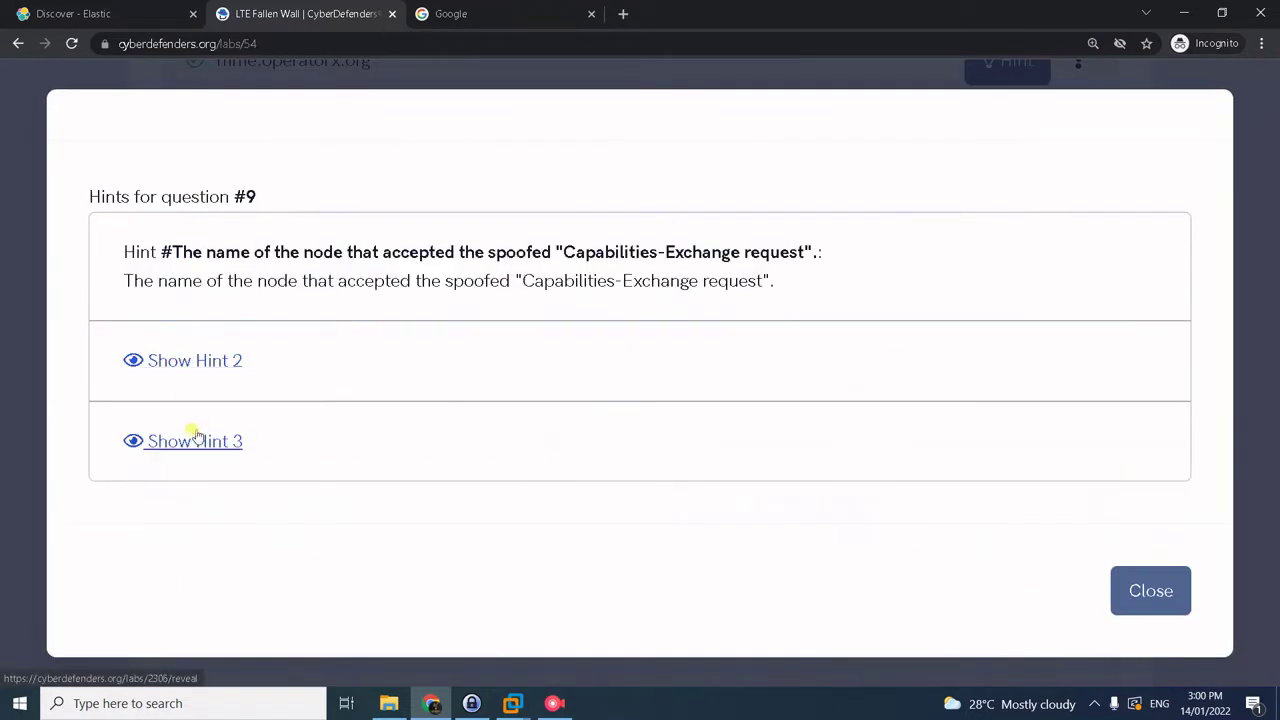
pyautogui.click(196, 448)
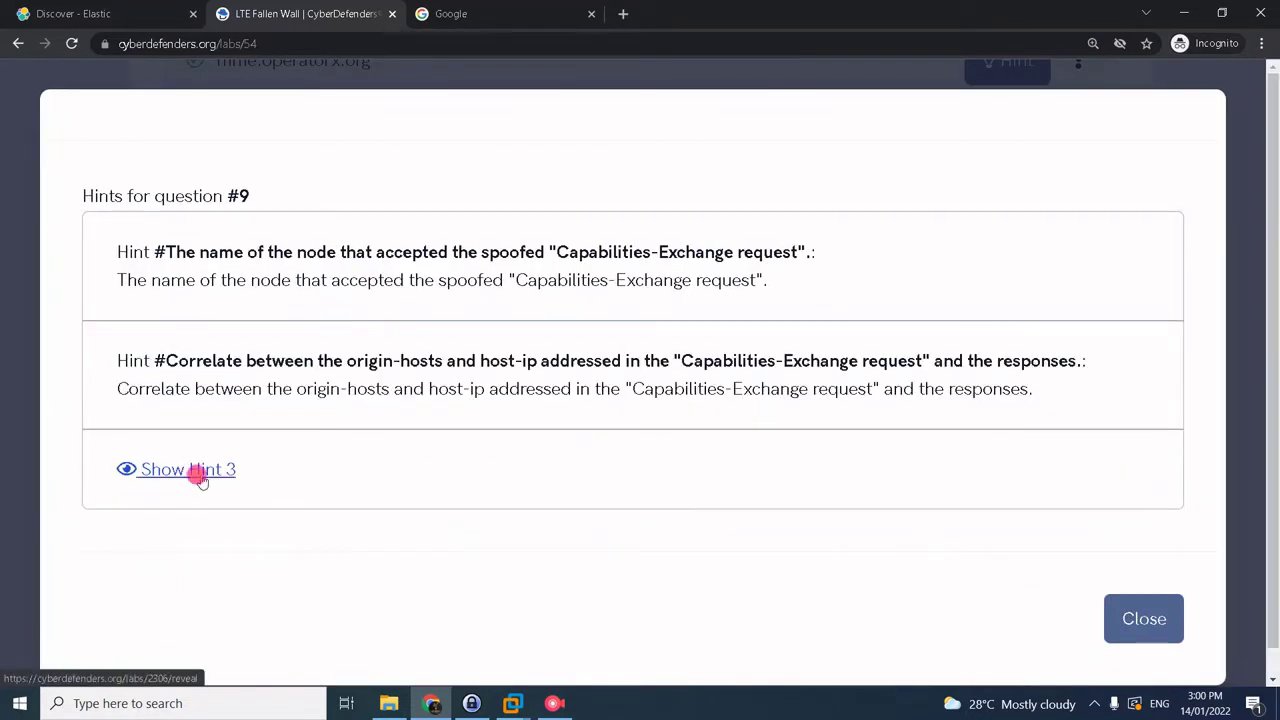
pyautogui.click(230, 484)
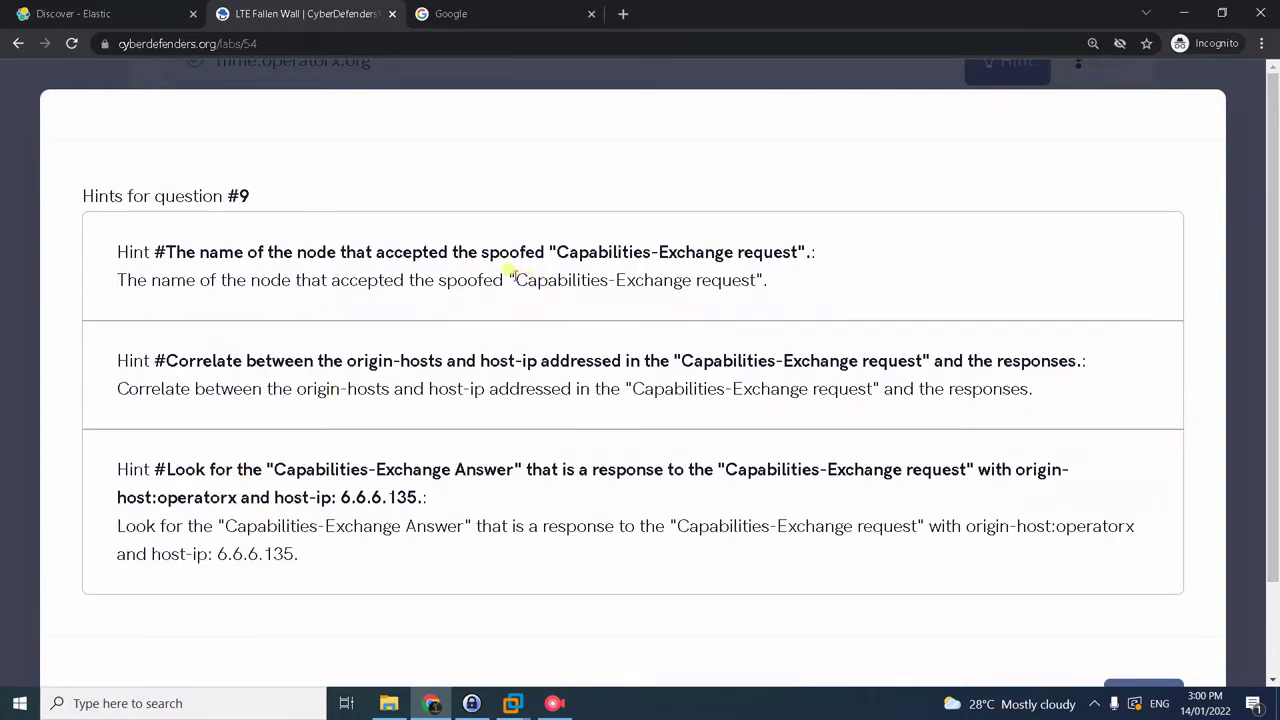
pyautogui.moveTo(513, 280); pyautogui.dragTo(760, 278)
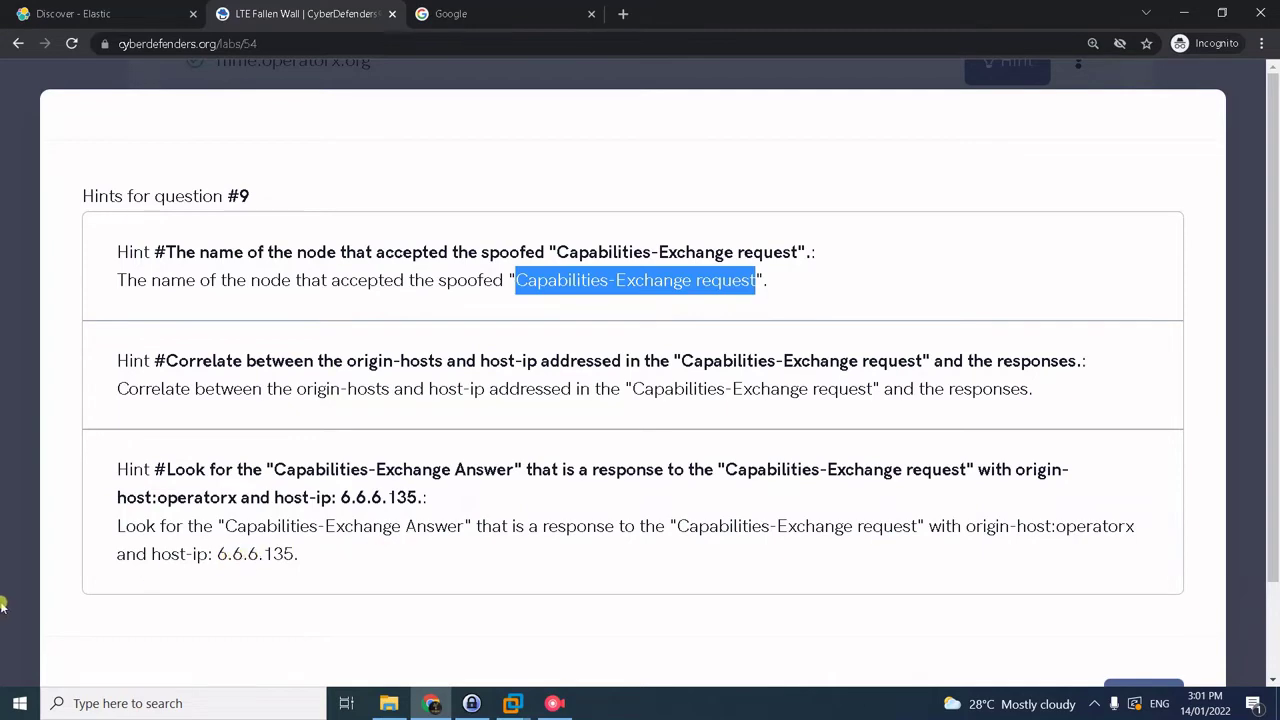
# Step: Return to Elastic Discover and change the query to "Capabilities-Exchange Answer", checking the message name against the third hint
pyautogui.click(168, 10)
pyautogui.click(244, 166)
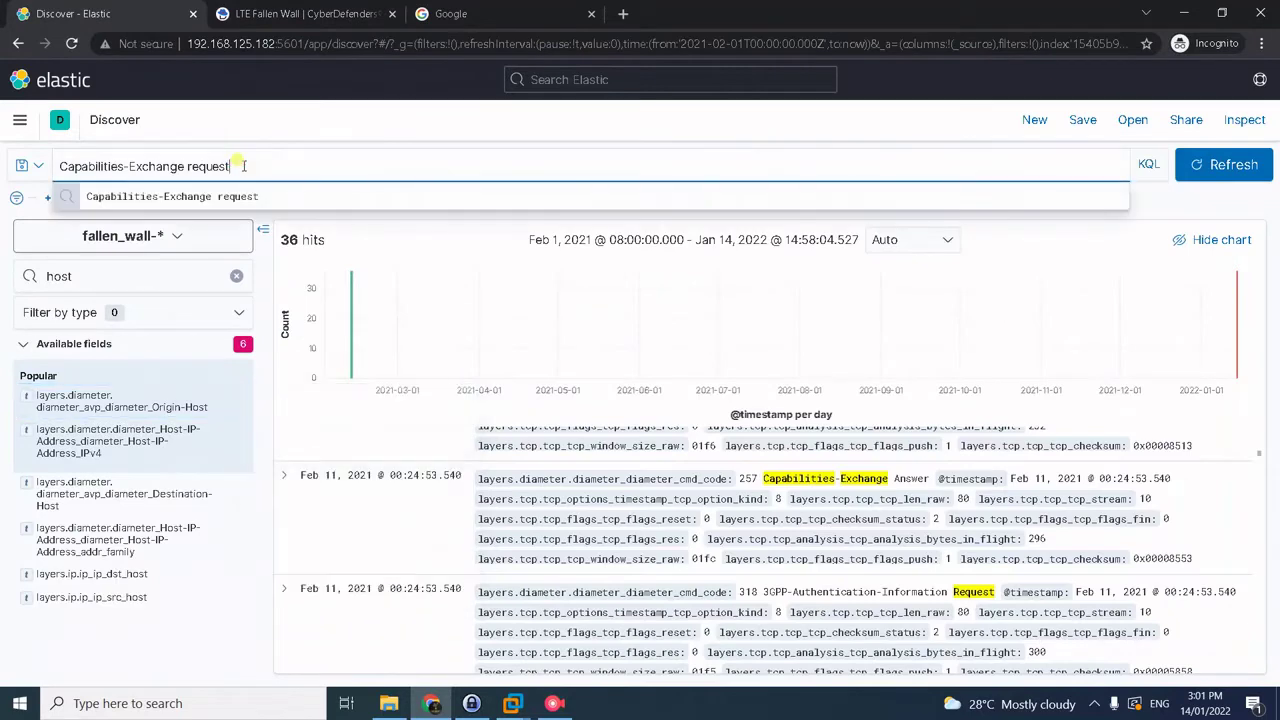
pyautogui.hotkey('ctrl', 'a')
pyautogui.click(247, 166)
pyautogui.click(322, 14)
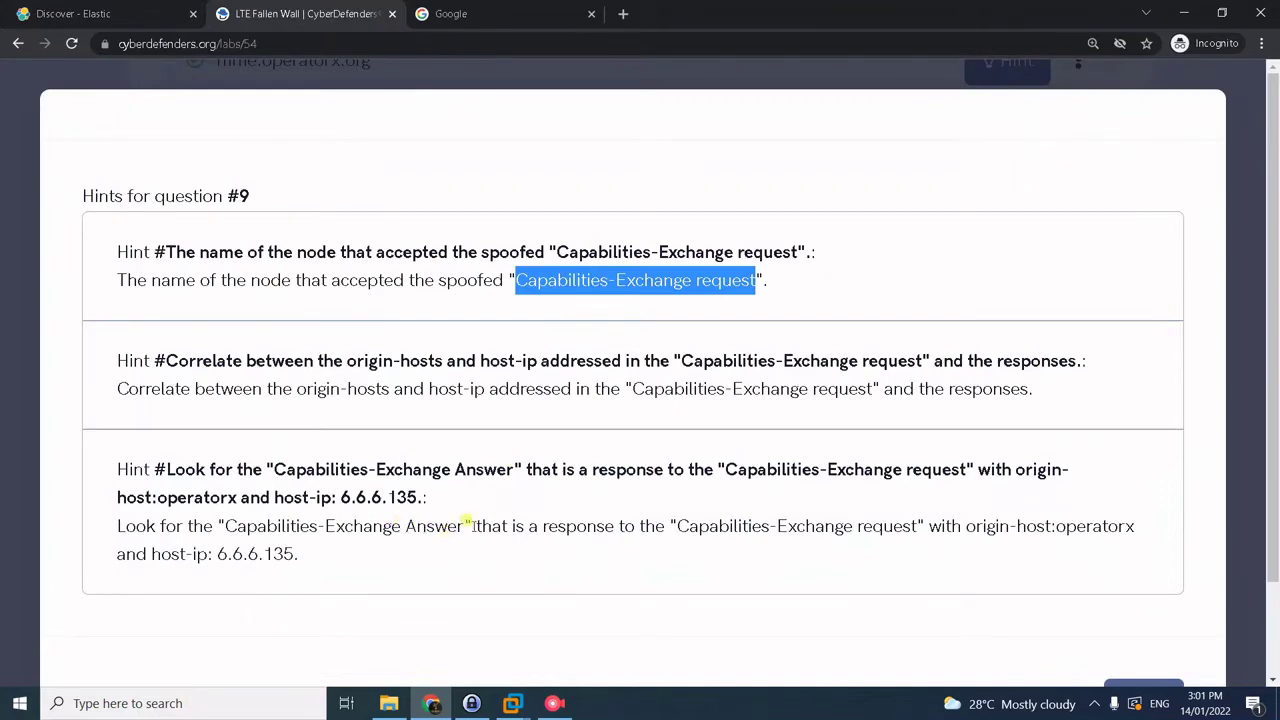
pyautogui.hotkey('ctrl', 'shift', 'Tab')
pyautogui.doubleClick(207, 166)
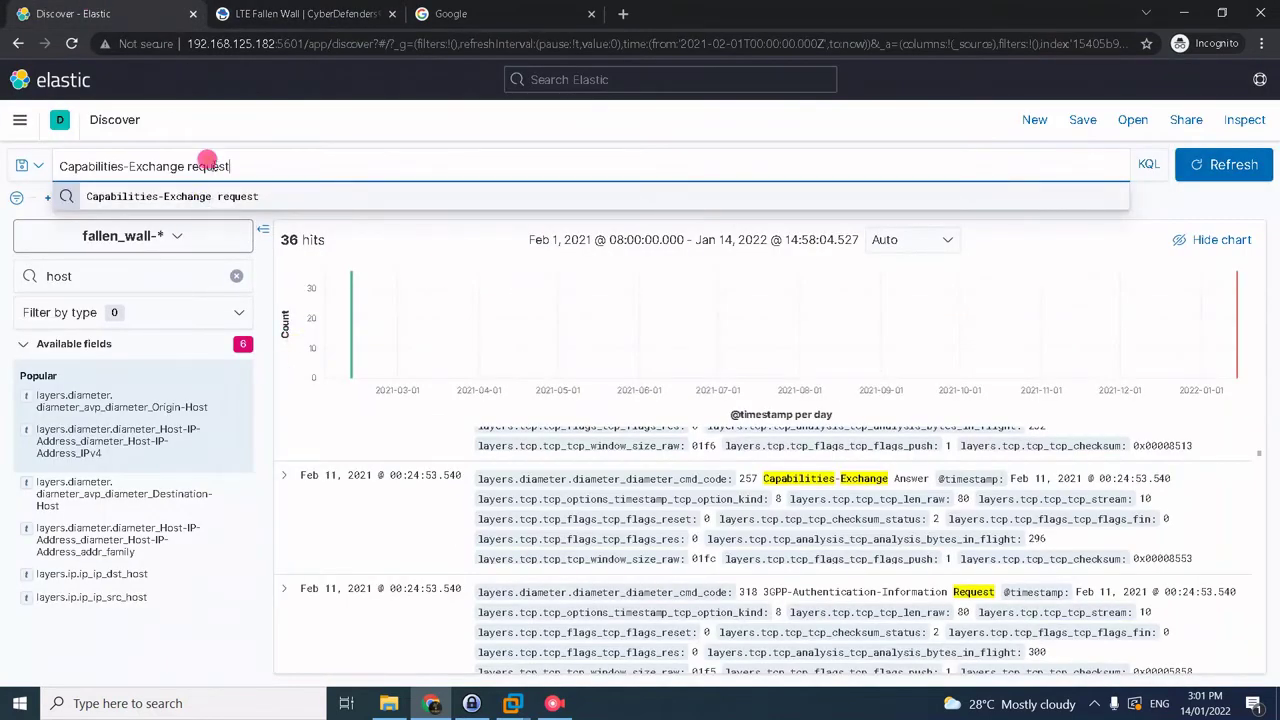
pyautogui.write('Answe')
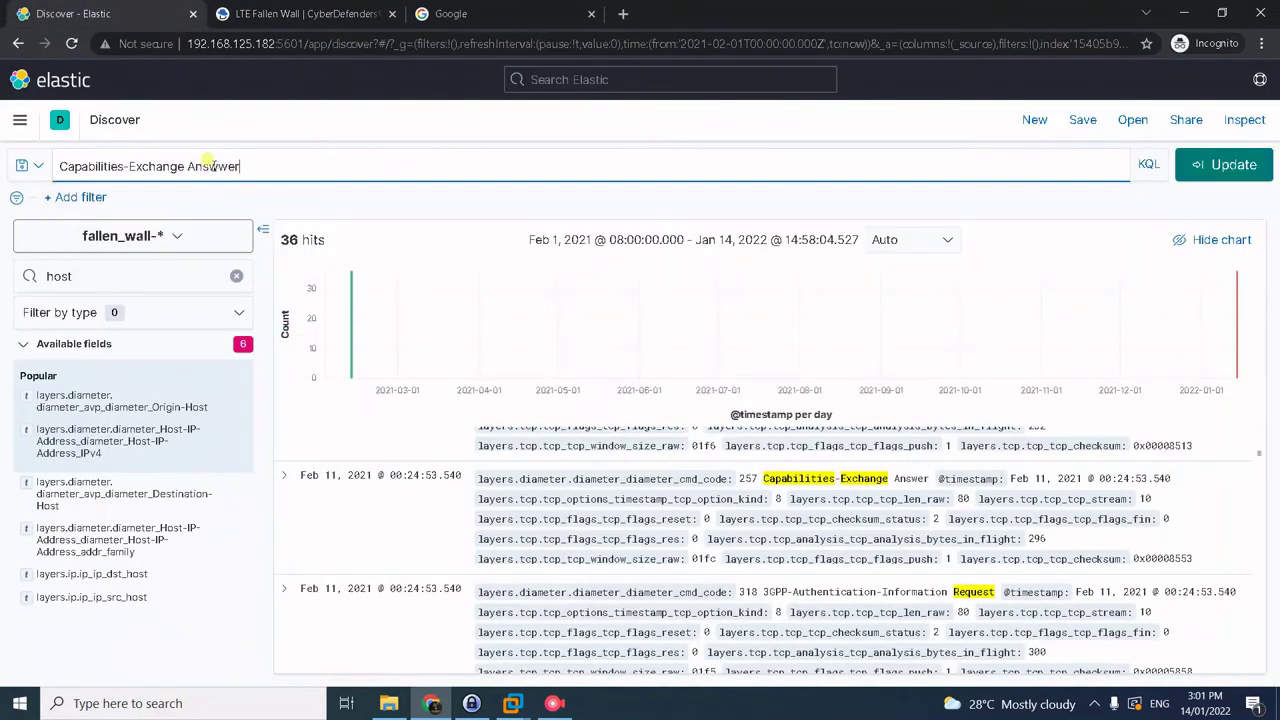
pyautogui.press('Return')
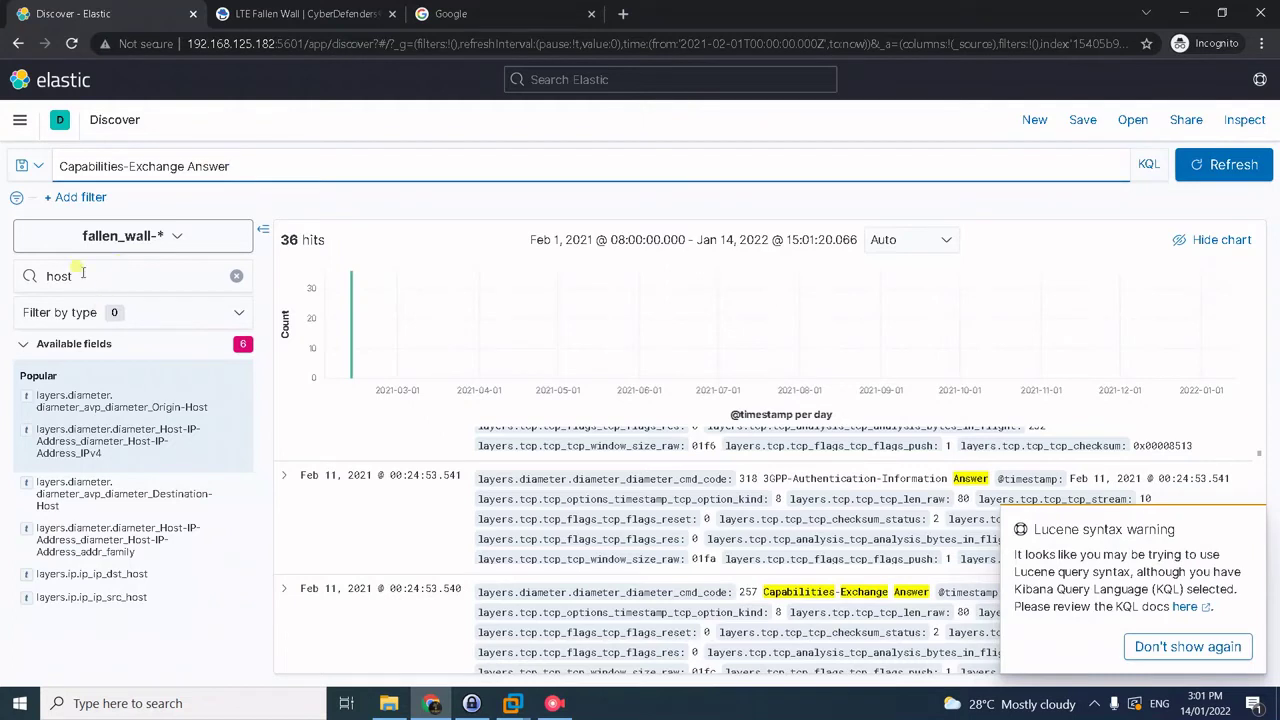
# Step: Filter the results to the diameter_avp_diameter_Origin-Host value mme.operatorx.org
pyautogui.click(131, 401)
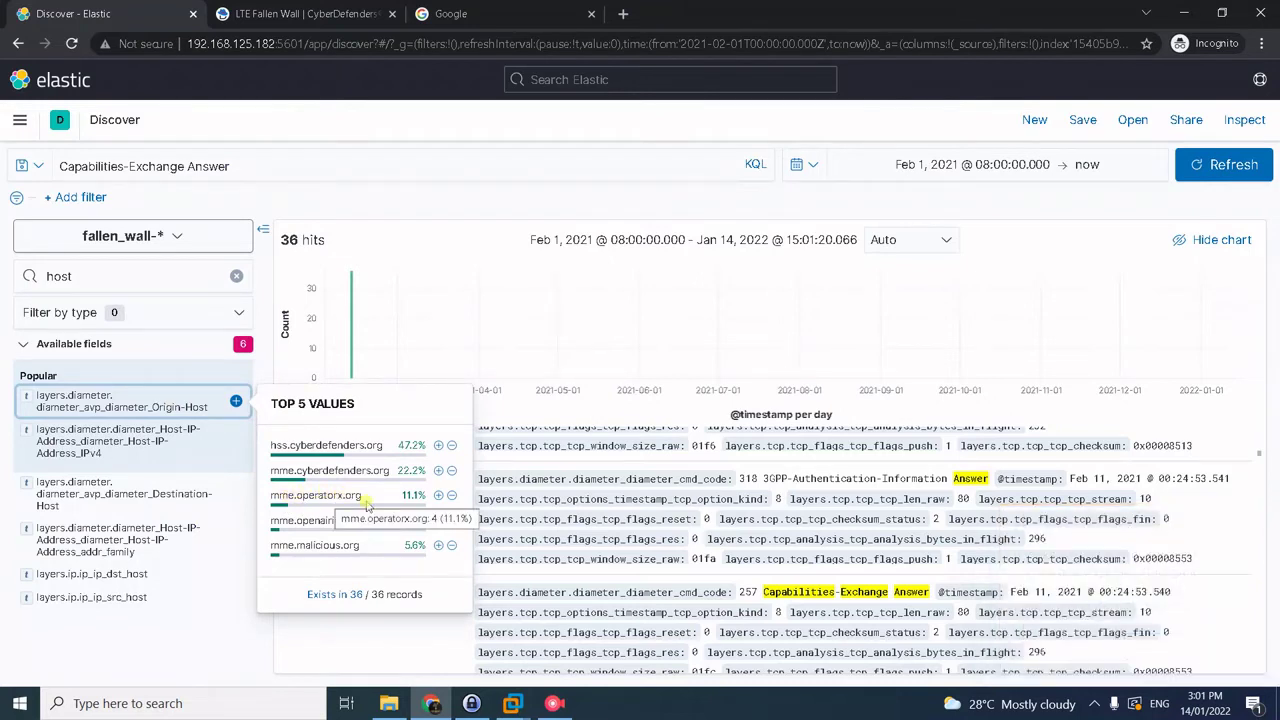
pyautogui.click(438, 495)
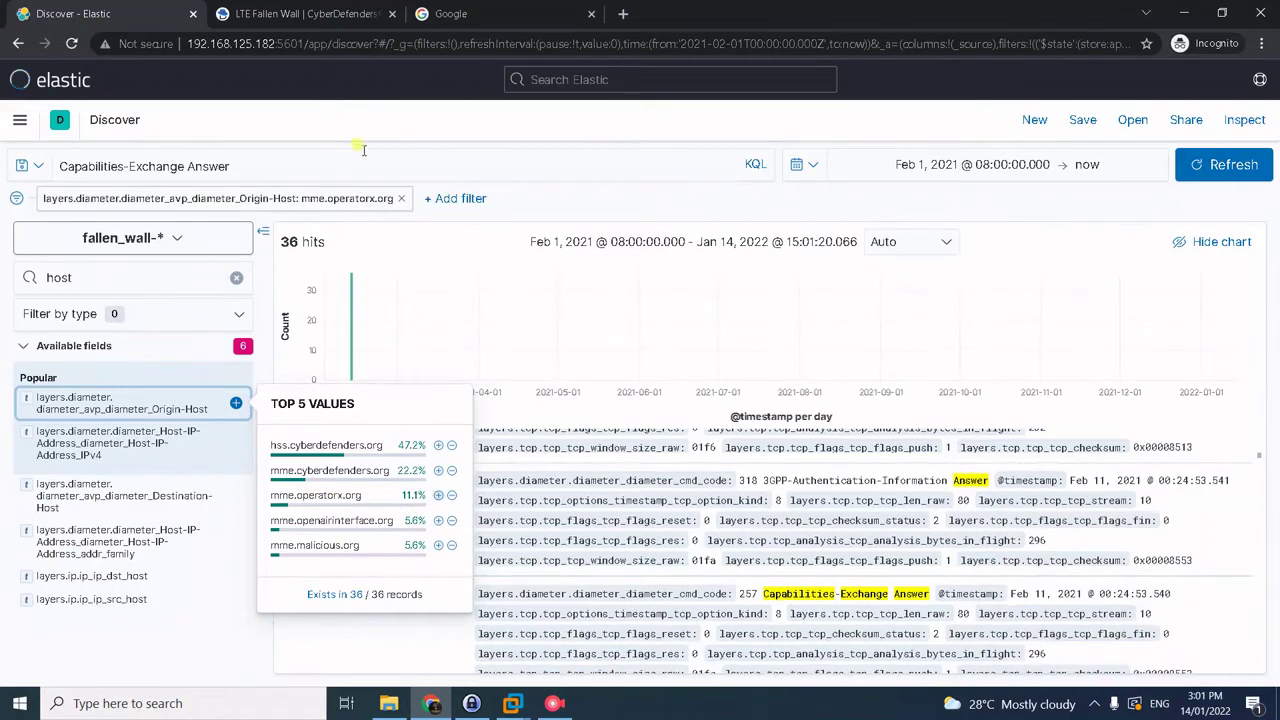
pyautogui.click(409, 251)
pyautogui.scroll(3, 388, 488)
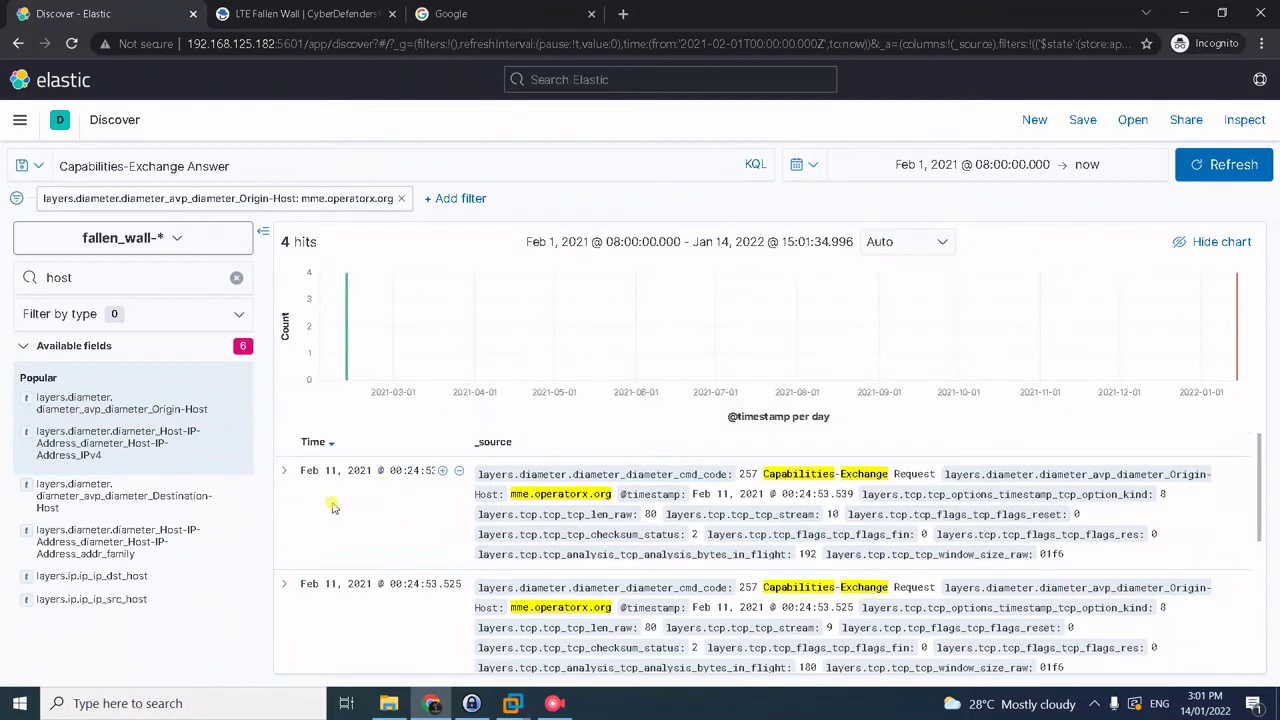
# Step: View the documents surrounding the newest hit and examine the Origin-Host value in the first document of that context
pyautogui.click(282, 471)
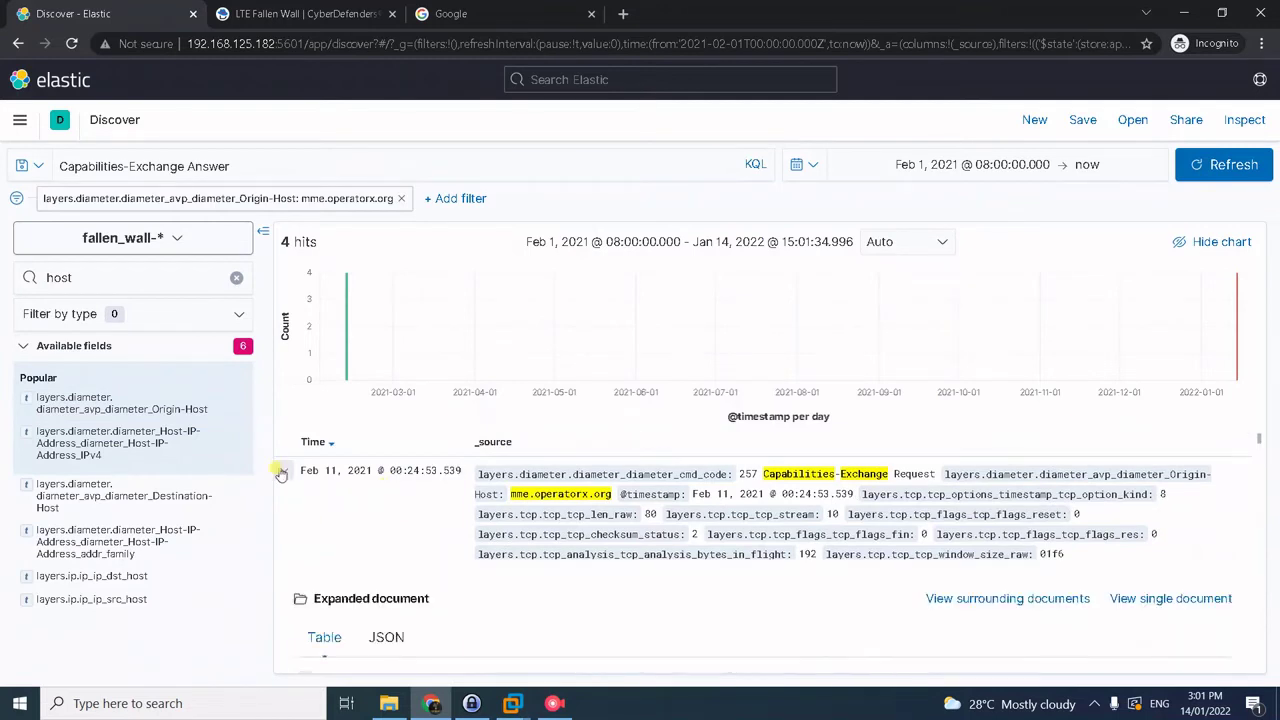
pyautogui.click(1042, 604)
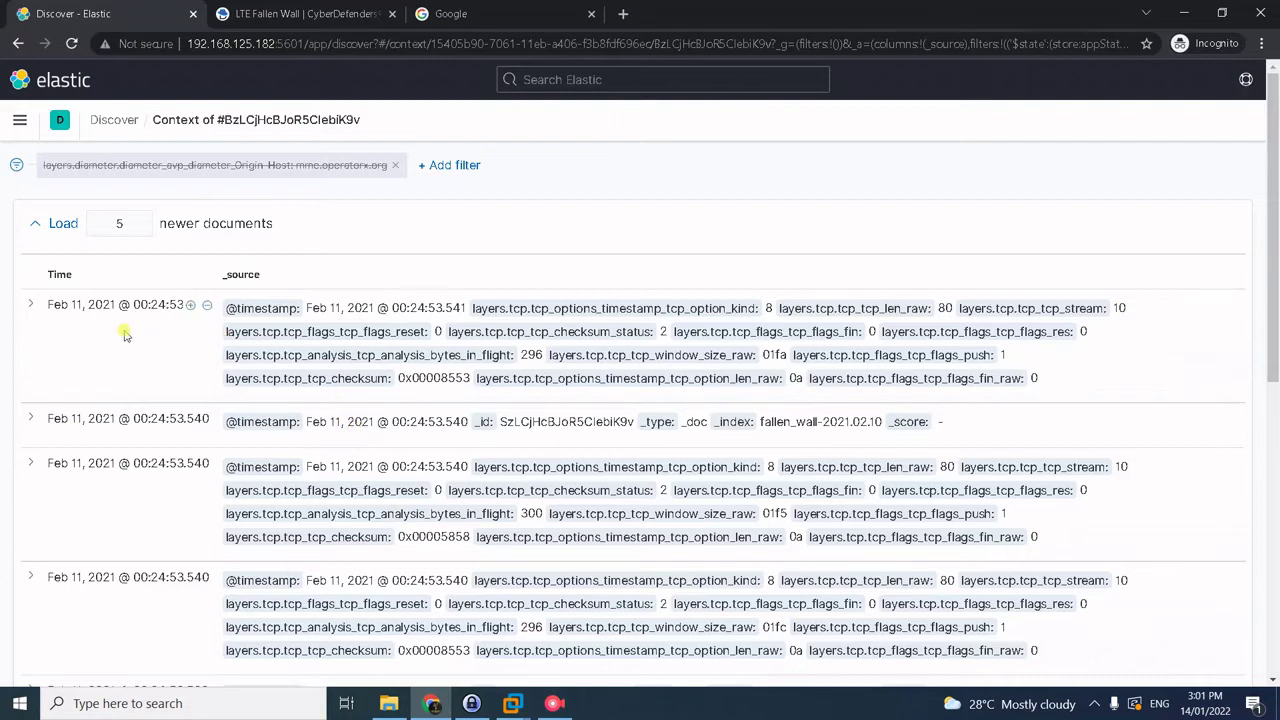
pyautogui.click(30, 305)
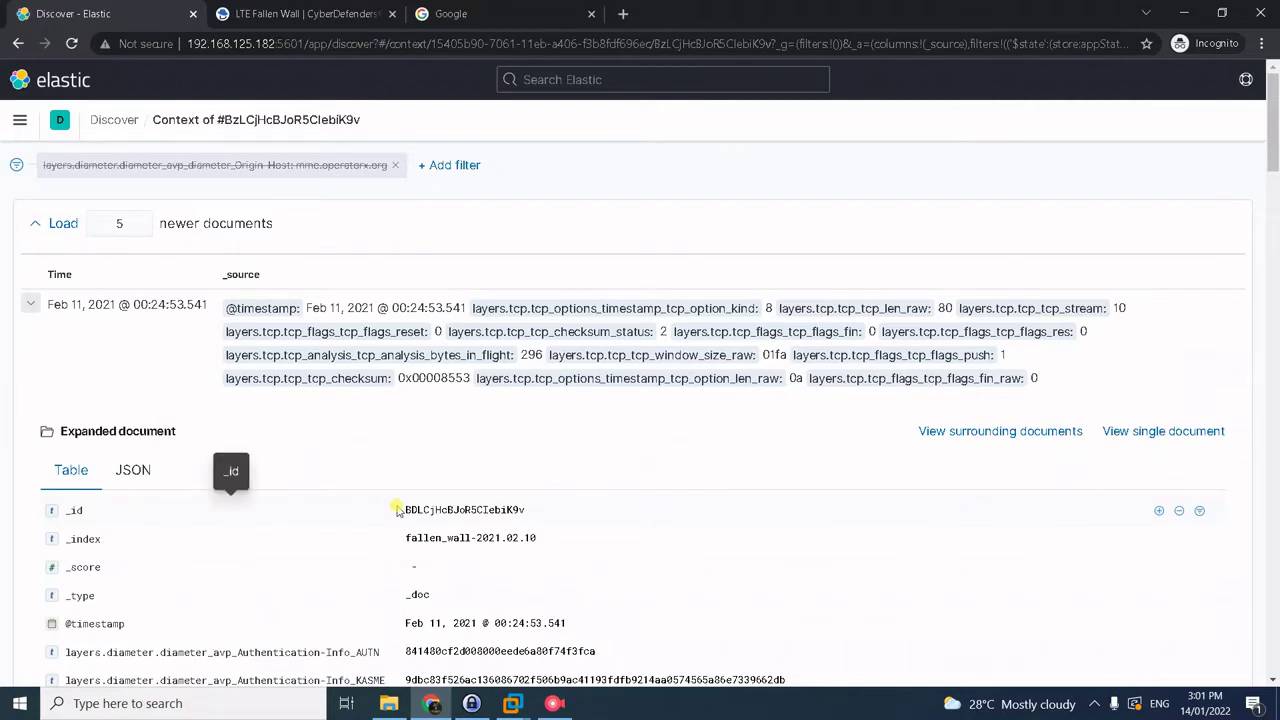
pyautogui.scroll(-2, 470, 510)
pyautogui.scroll(-3, 580, 500)
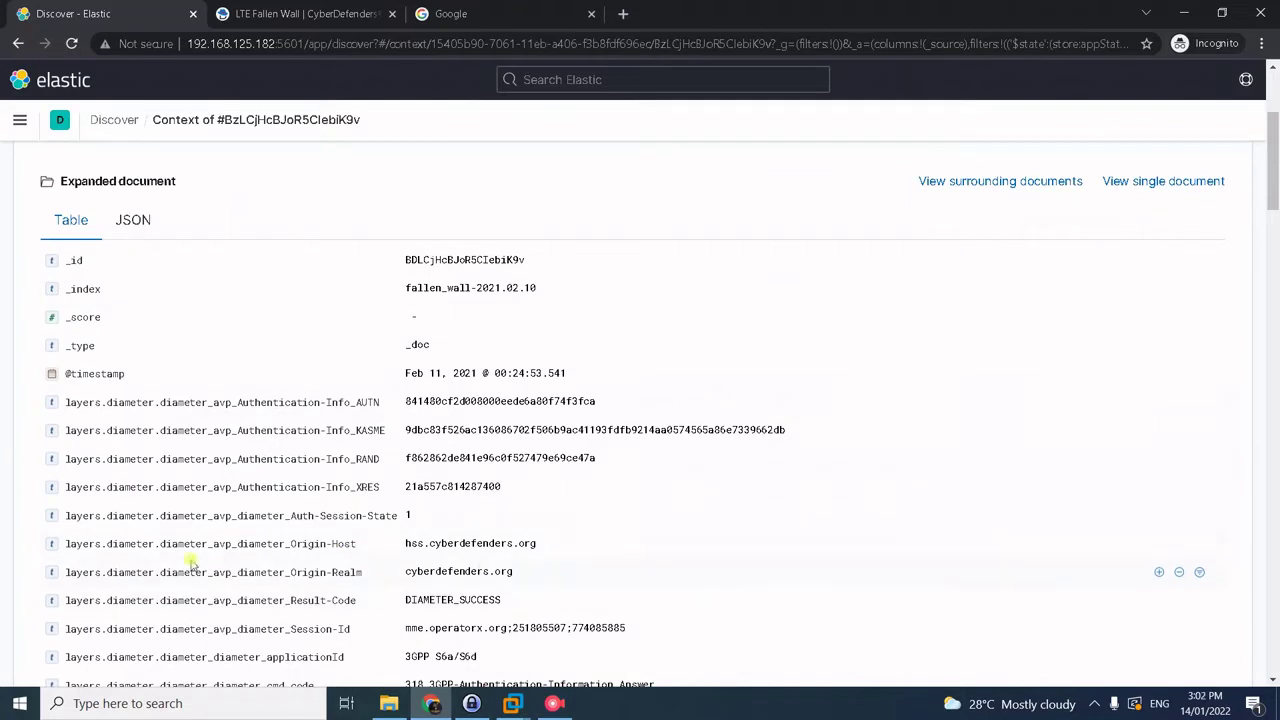
pyautogui.moveTo(405, 544); pyautogui.dragTo(557, 545)
pyautogui.click(566, 549)
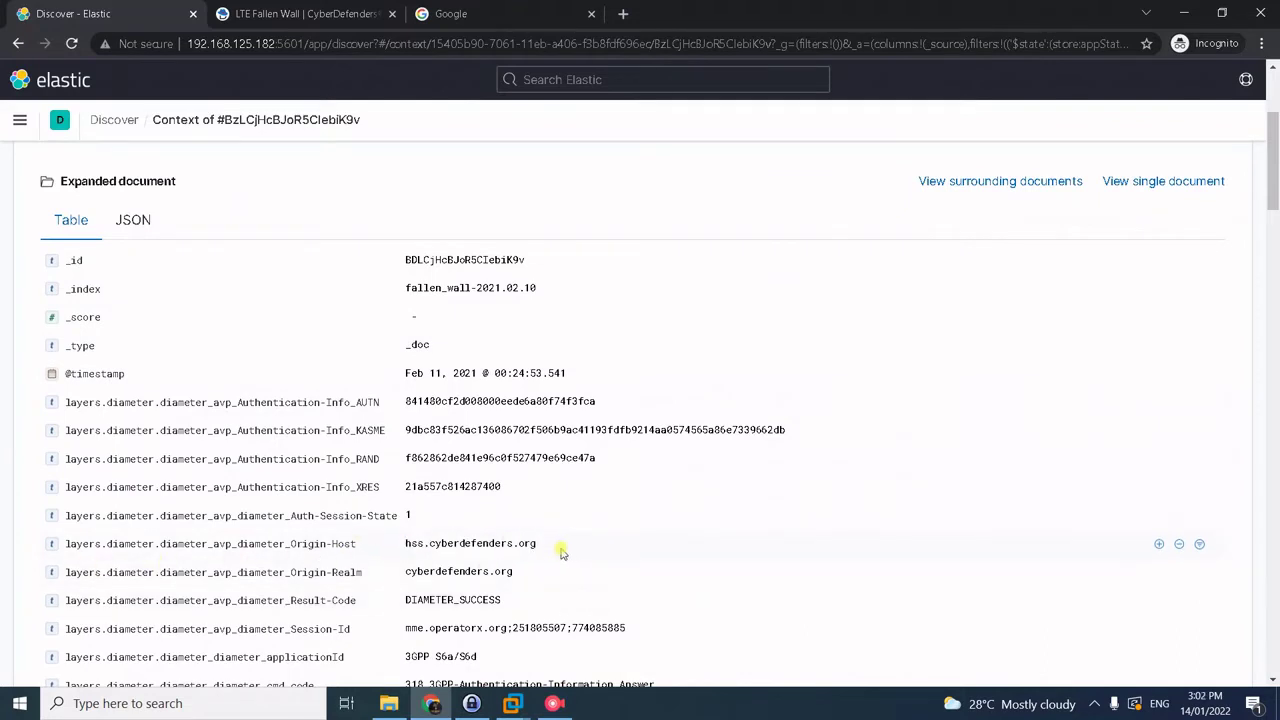
# Step: Switch to the CyberDefenders page, close the hints, check the answer to question #9 and read question #10
pyautogui.click(322, 13)
pyautogui.scroll(-1, 1110, 628)
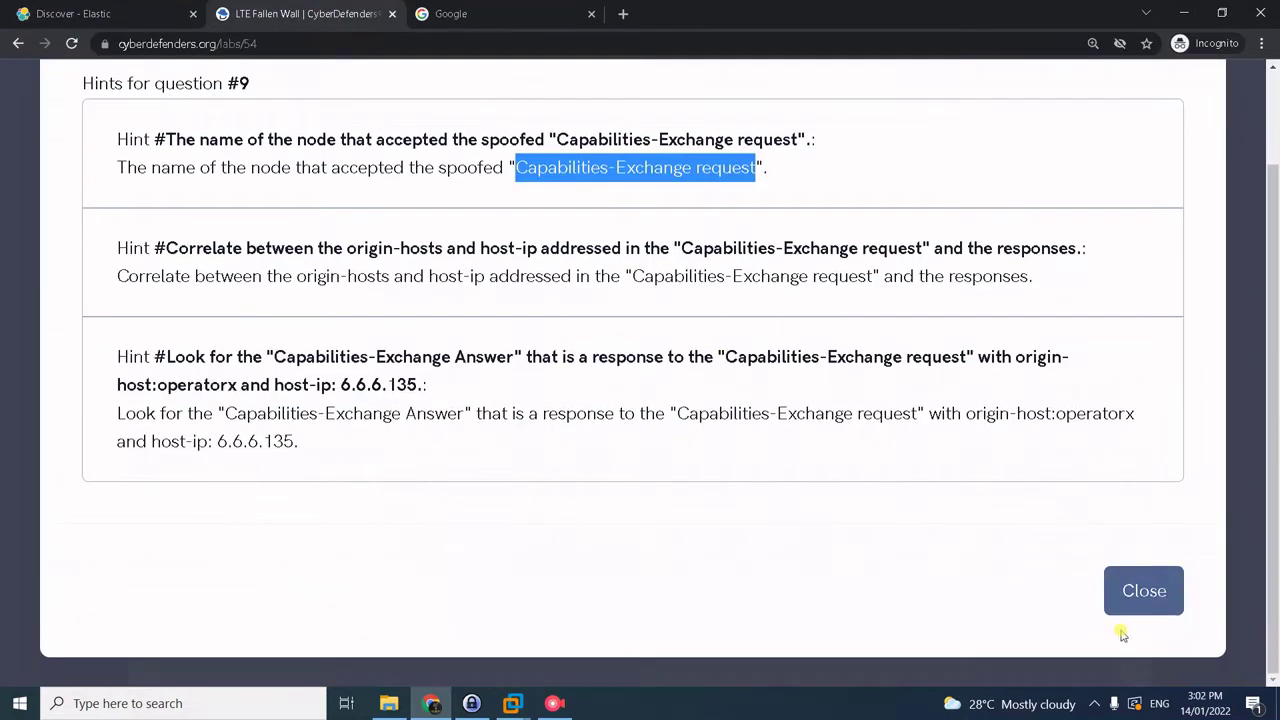
pyautogui.click(1160, 598)
pyautogui.scroll(-2, 675, 572)
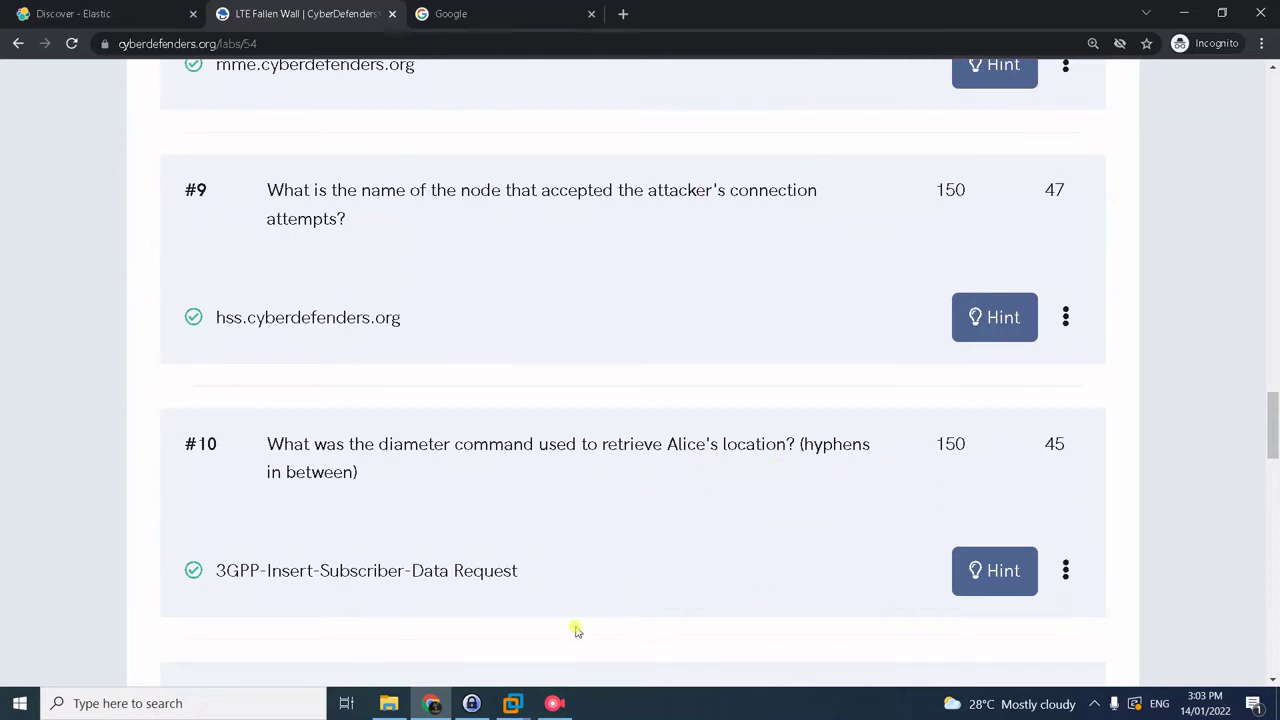
# Step: Reveal all three hints for question #10
pyautogui.click(1012, 576)
pyautogui.click(195, 268)
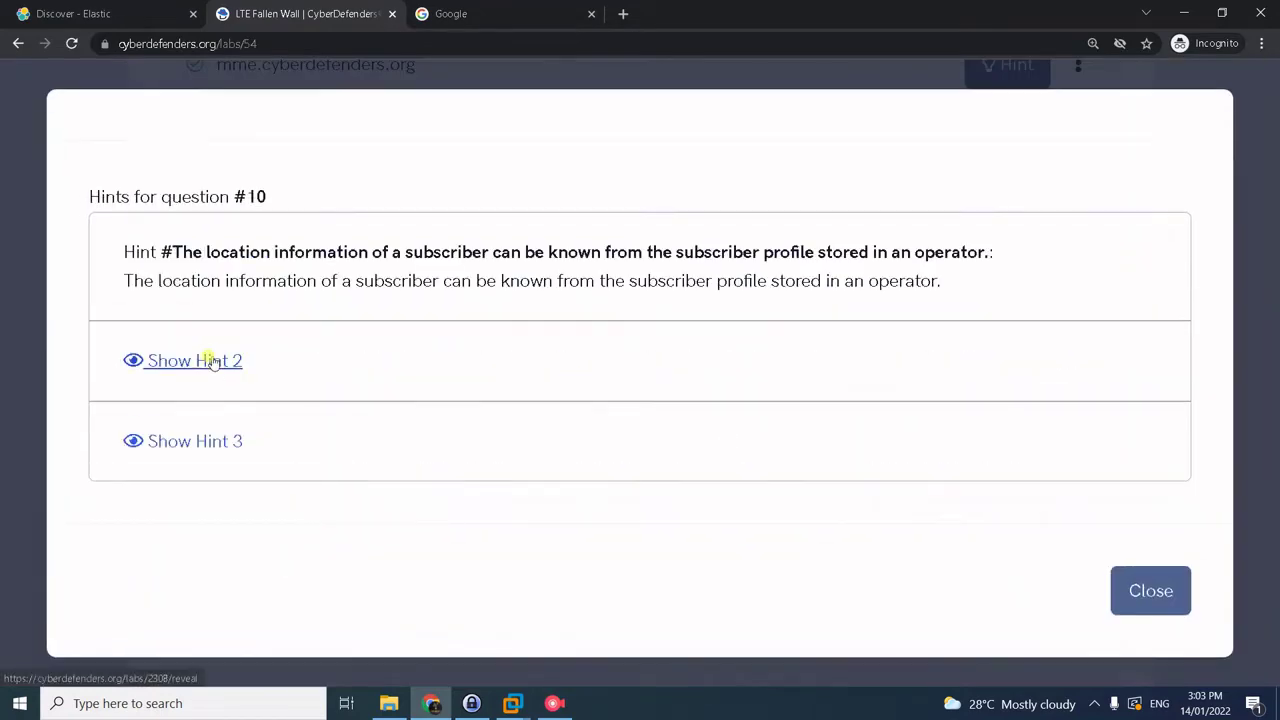
pyautogui.click(213, 443)
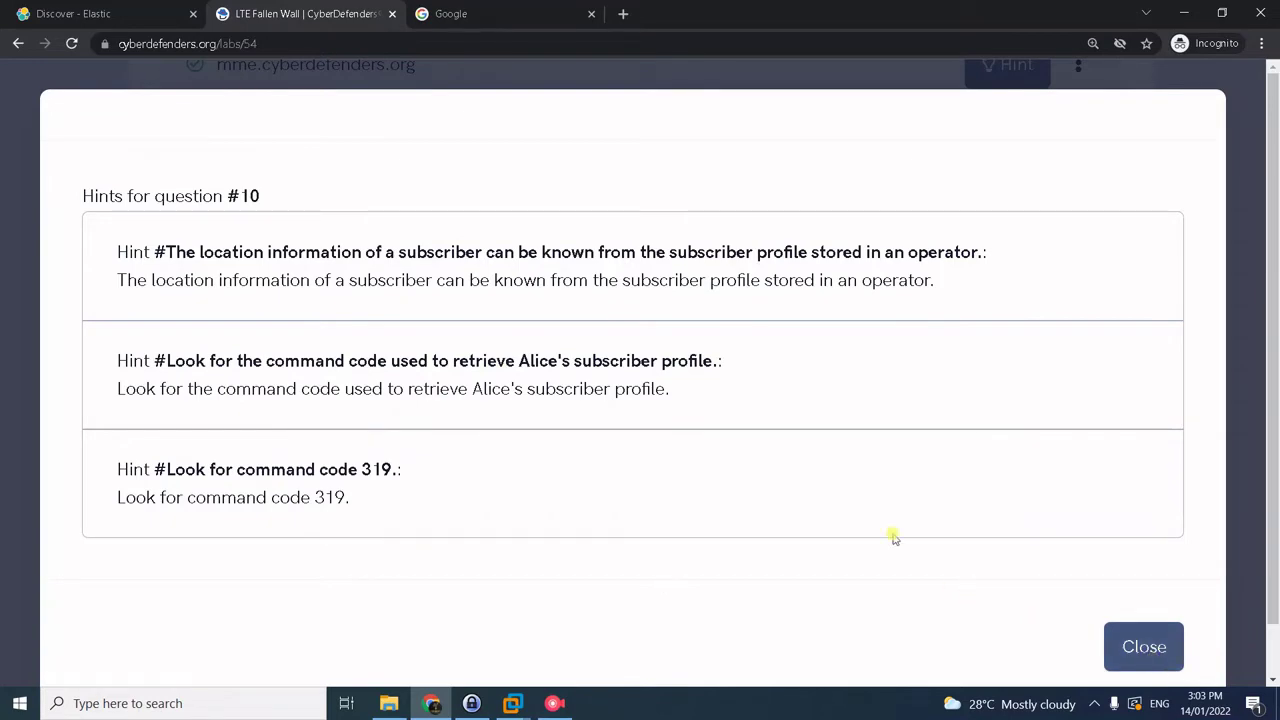
# Step: Return to the main Elastic Discover results and run the query "Capabilities-Exchange request"
pyautogui.click(125, 12)
pyautogui.scroll(3, 210, 230)
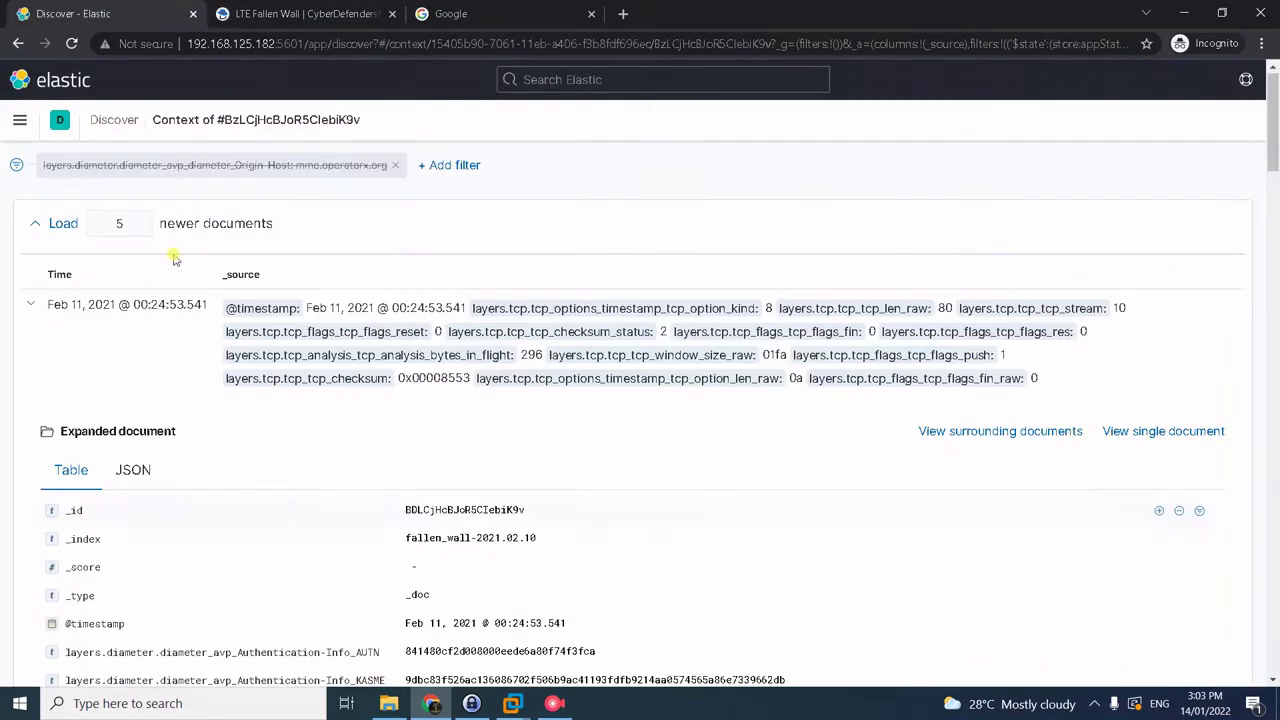
pyautogui.click(13, 43)
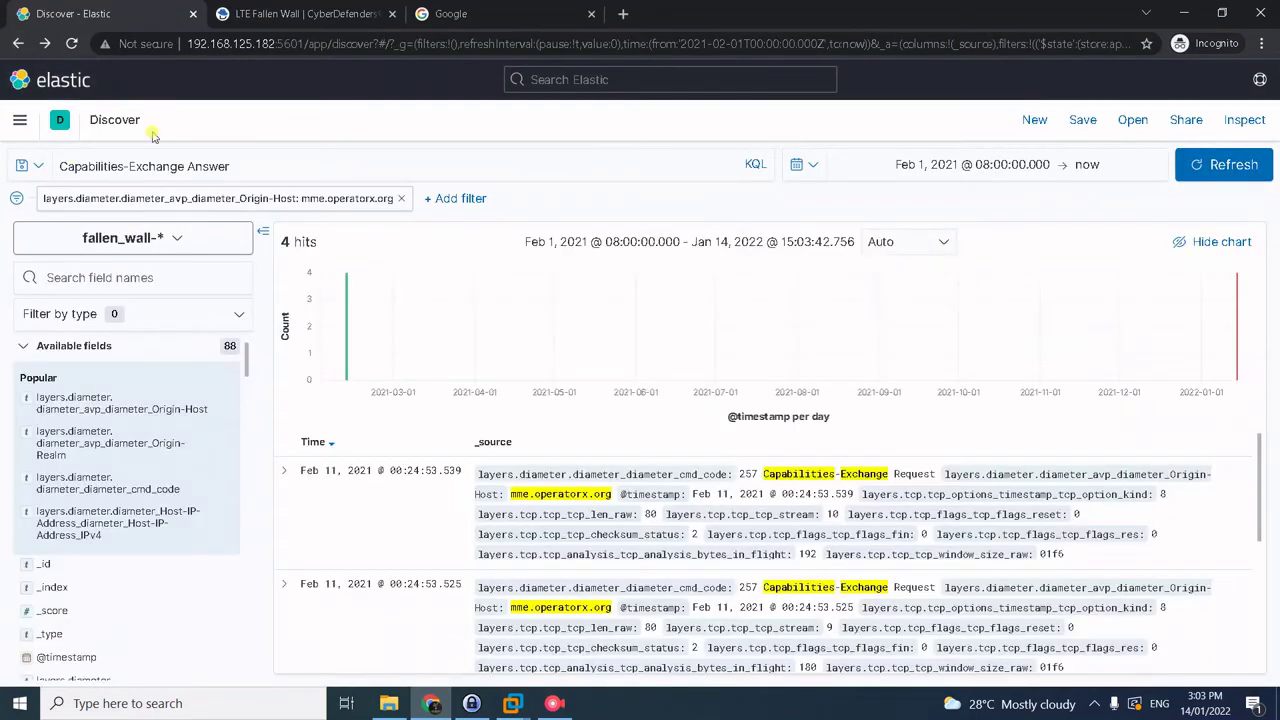
pyautogui.doubleClick(193, 157)
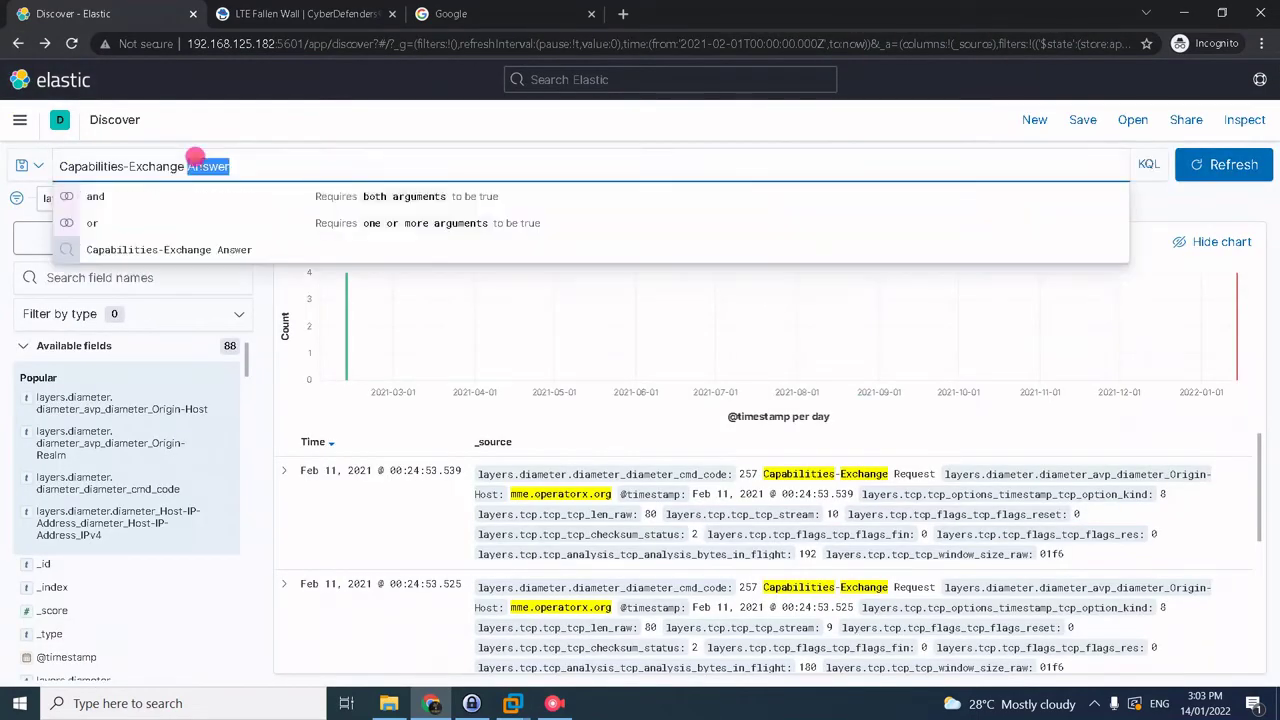
pyautogui.write('request')
pyautogui.press('Return')
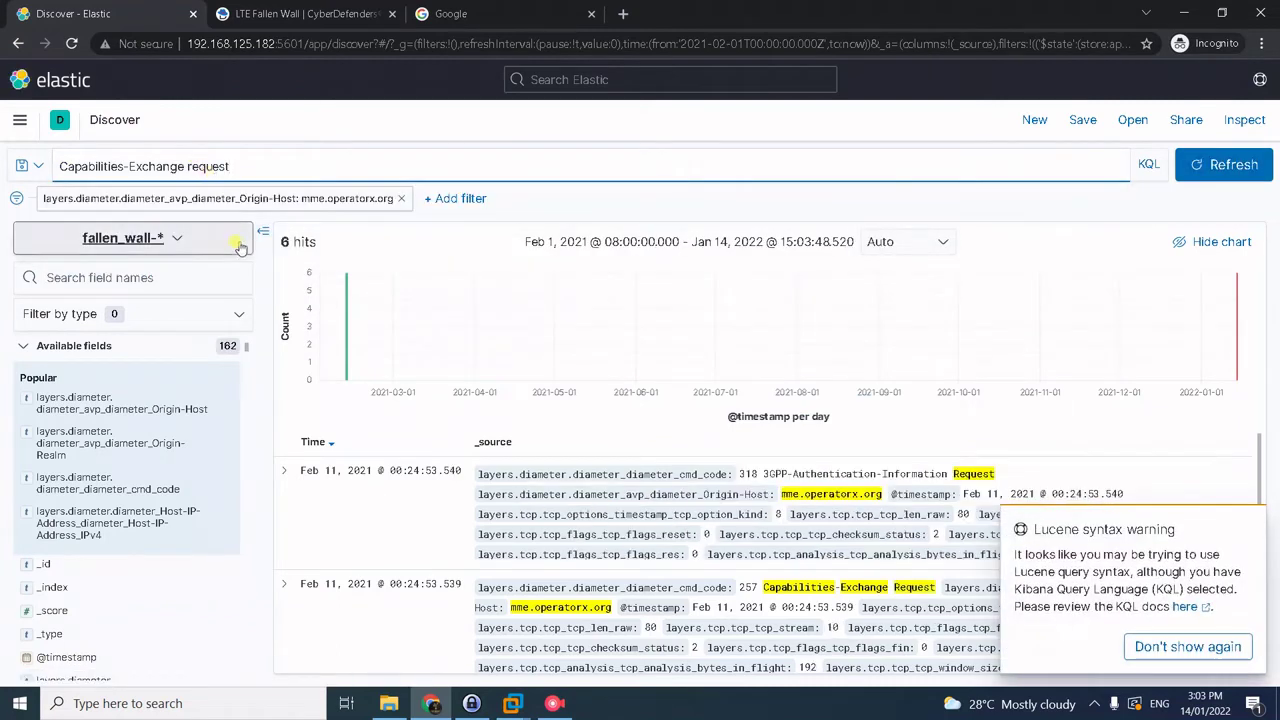
# Step: Search the fields for cmd_code and examine its top values before and after removing the Origin-Host filter
pyautogui.click(138, 276)
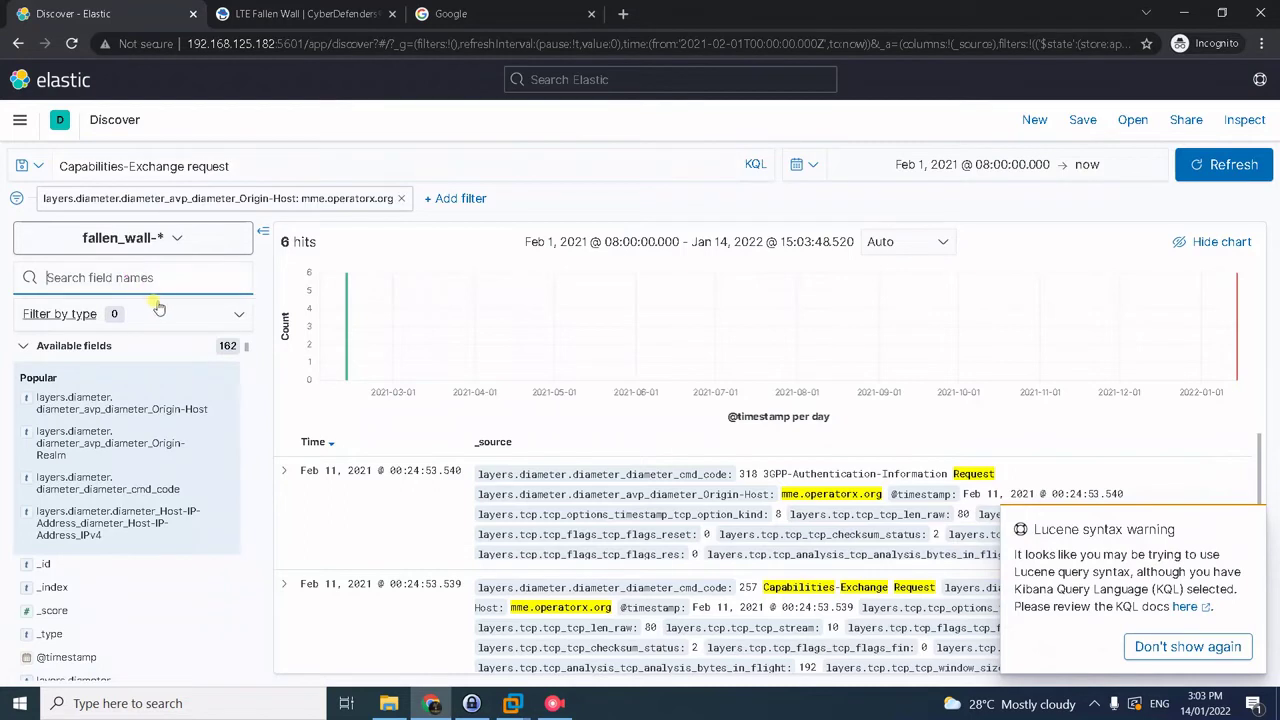
pyautogui.write('cmd_code')
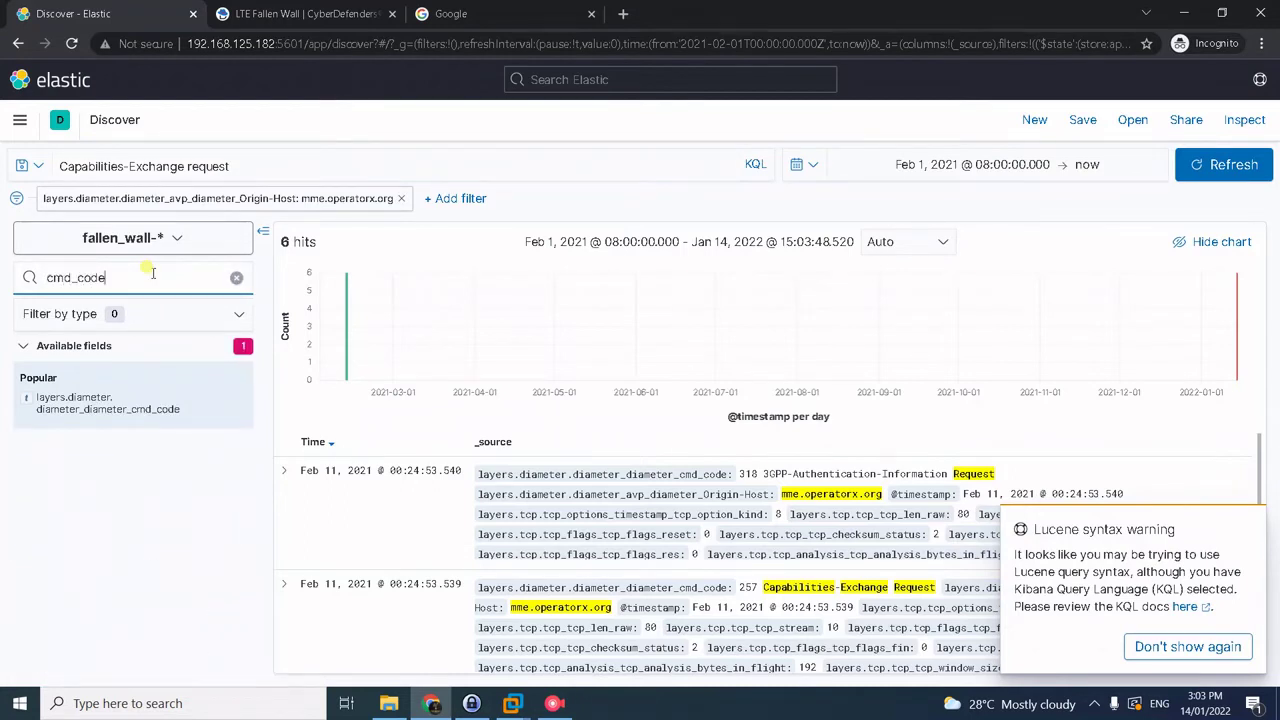
pyautogui.click(140, 421)
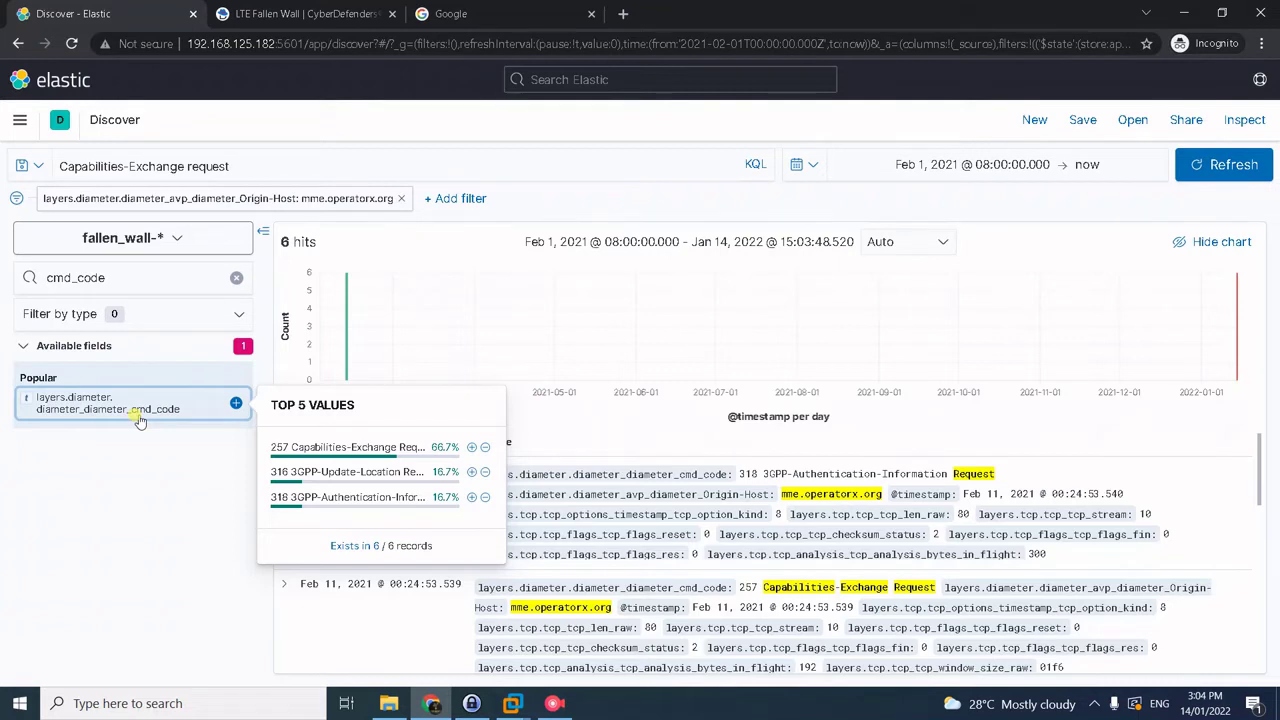
pyautogui.click(400, 199)
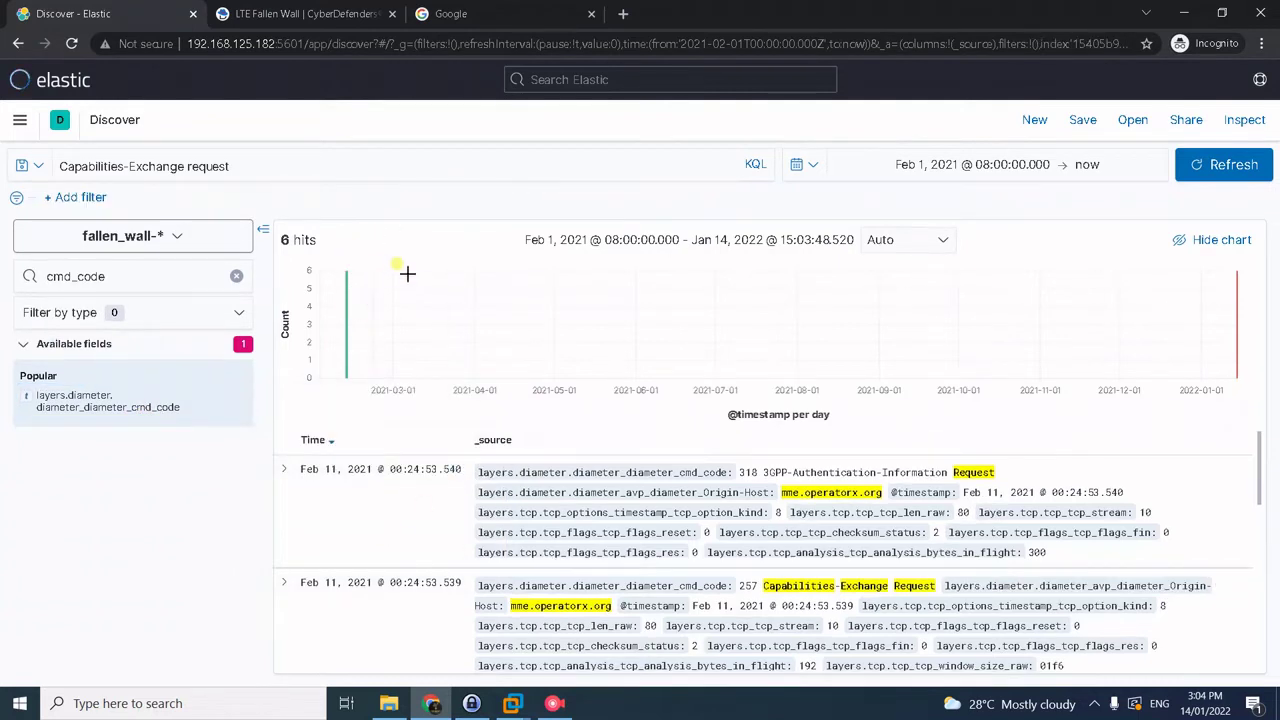
pyautogui.click(186, 410)
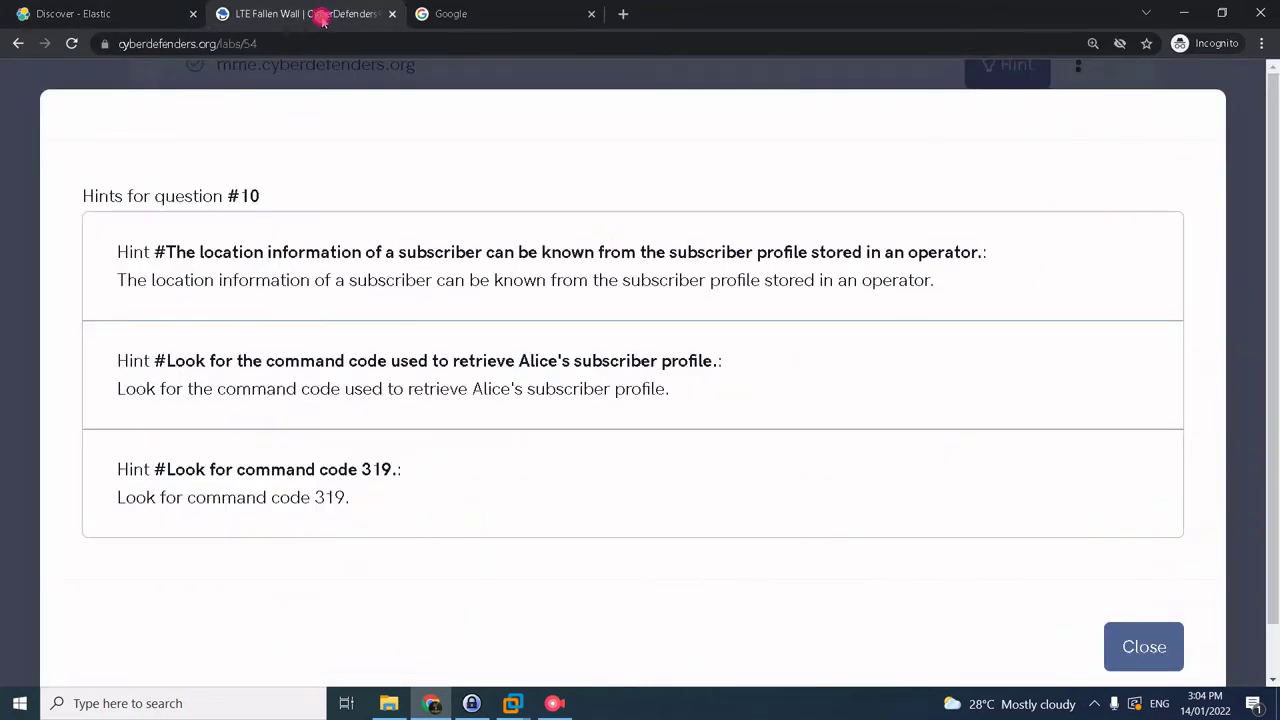
# Step: Switch to the CyberDefenders page, close the hints, check the answer to question #10 and read question #11
pyautogui.click(318, 16)
pyautogui.click(1130, 643)
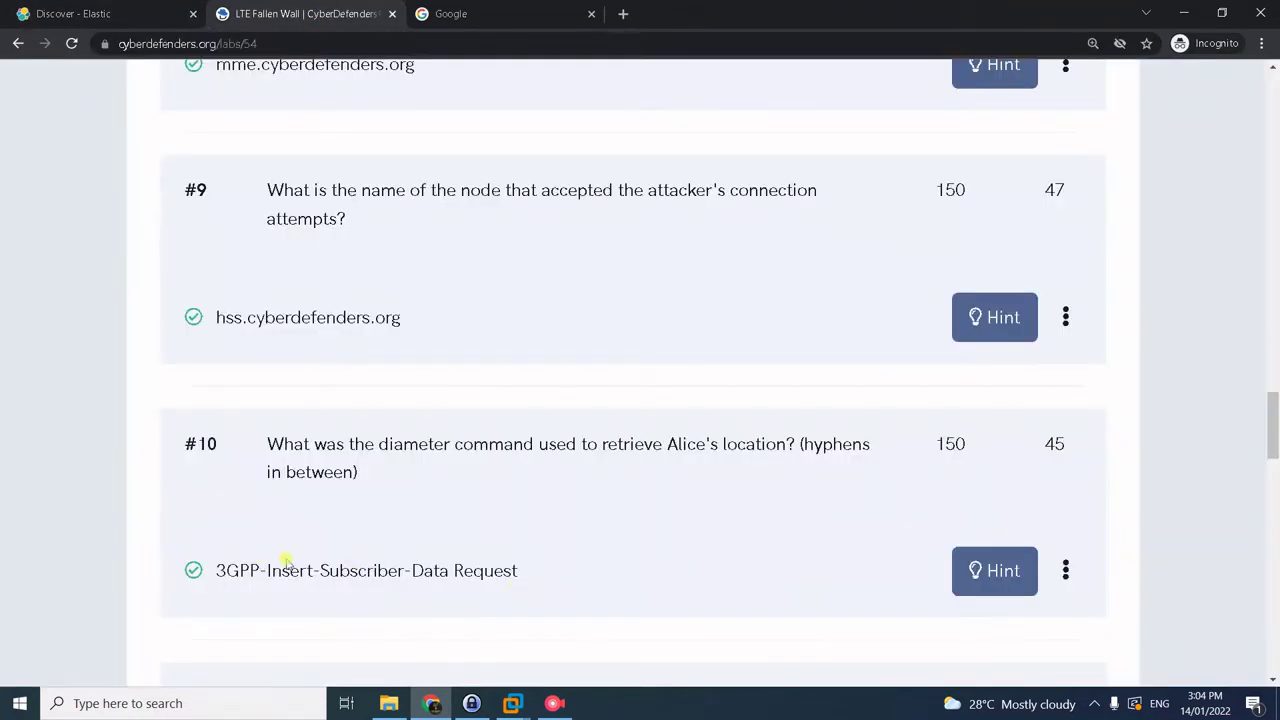
pyautogui.scroll(-3, 619, 547)
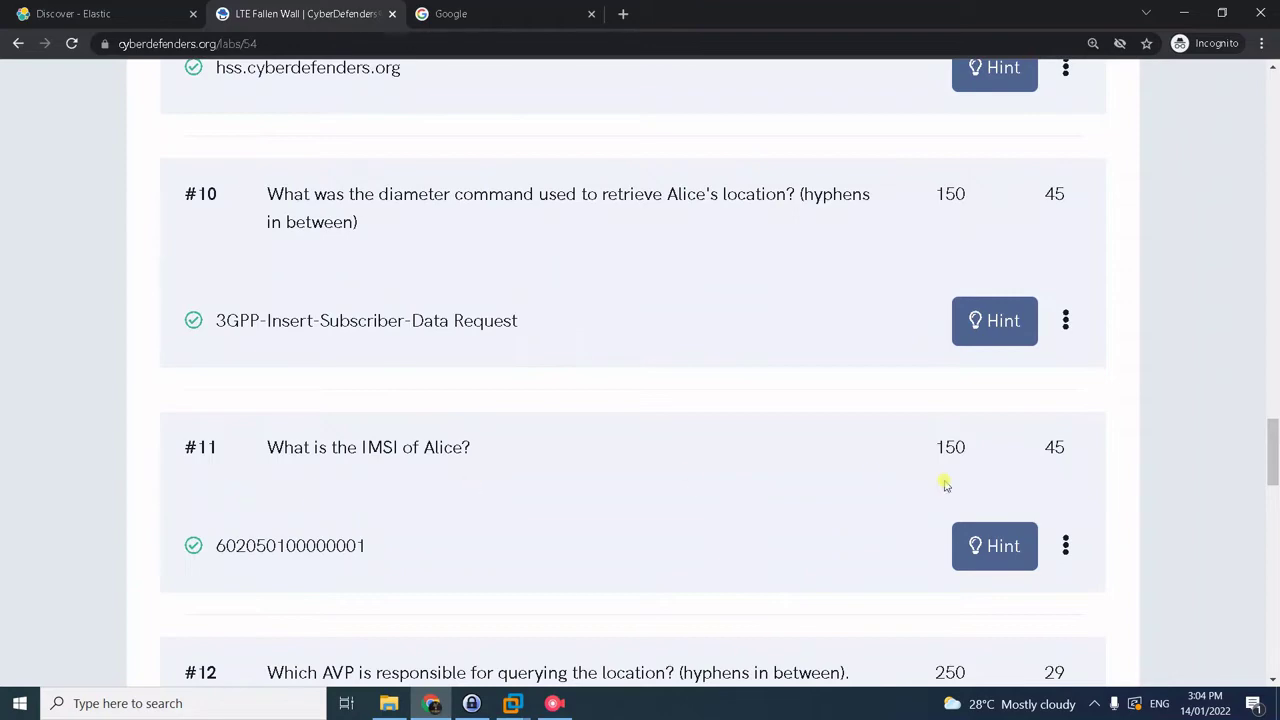
# Step: Filter the Elastic Discover results to the cmd_code value "319 3GPP-Insert-Subscriber-Data Request" and recheck question #11 on the CyberDefenders page
pyautogui.click(134, 24)
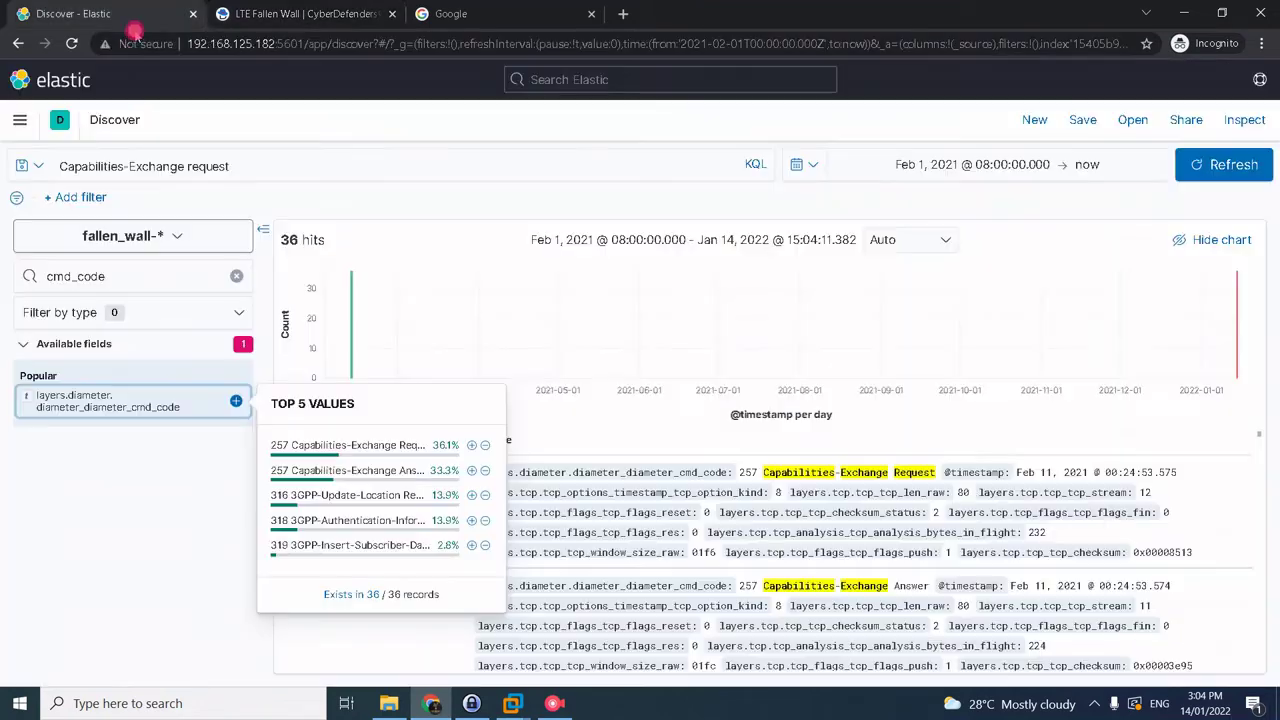
pyautogui.click(471, 545)
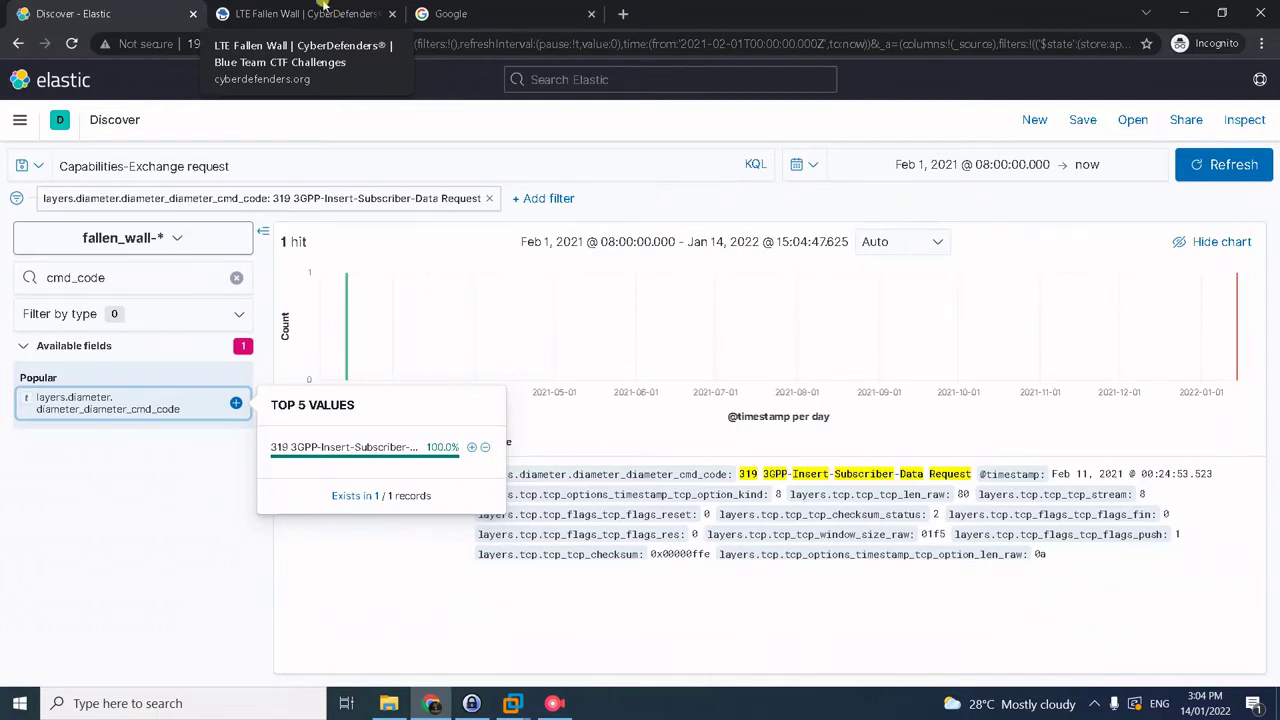
pyautogui.click(264, 12)
pyautogui.click(100, 12)
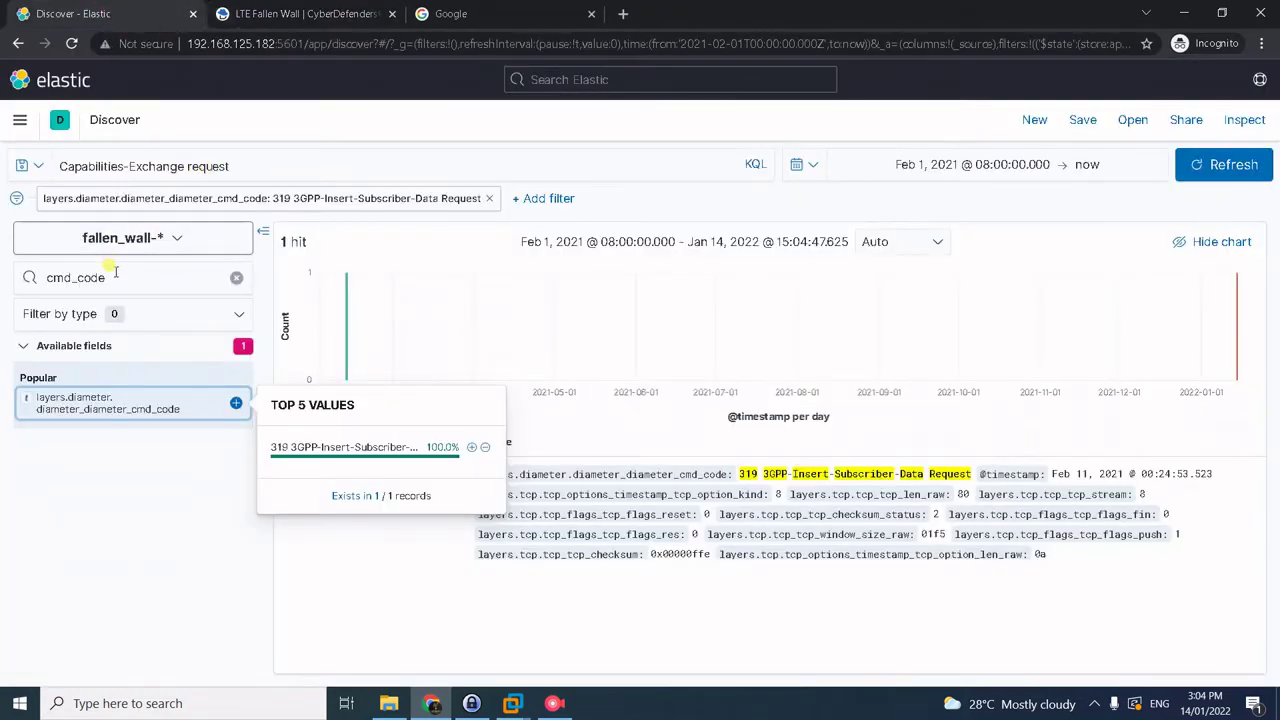
# Step: Search the fields for user-name, examine the top values of diameter_avp_diameter_User-Name and compare them with the answer to question #11
pyautogui.doubleClick(72, 274)
pyautogui.write('user')
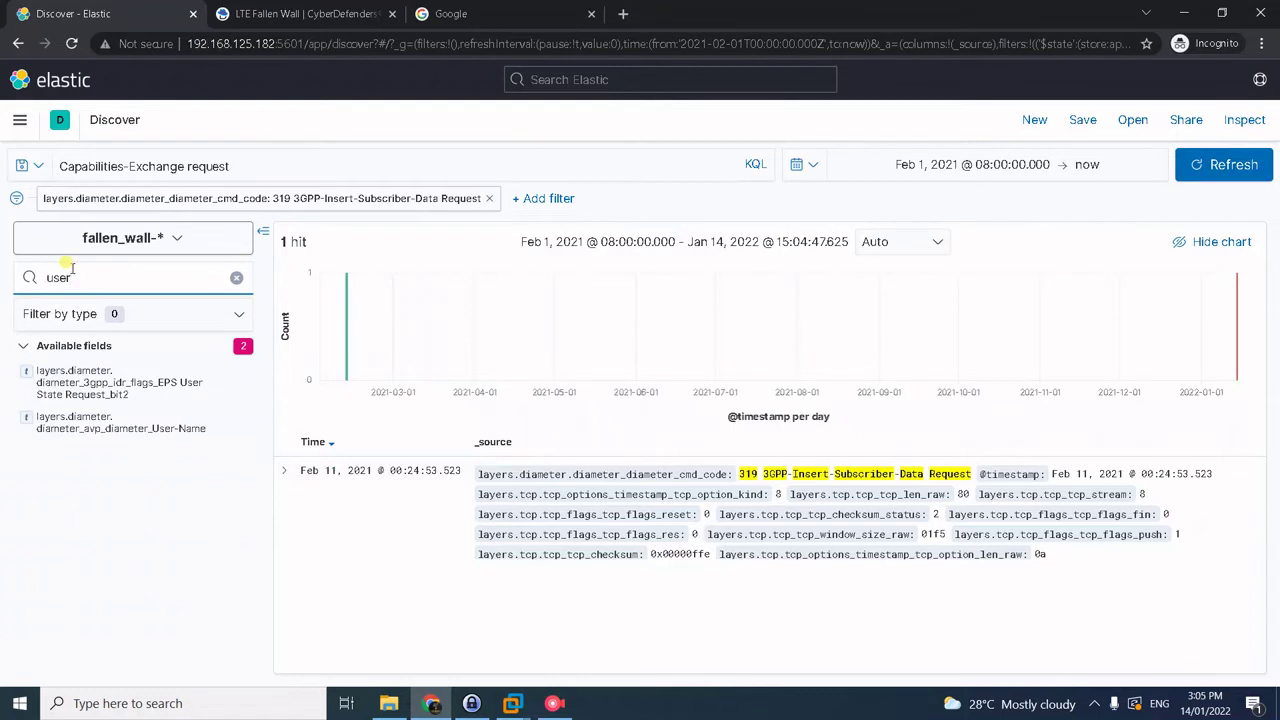
pyautogui.write('-name')
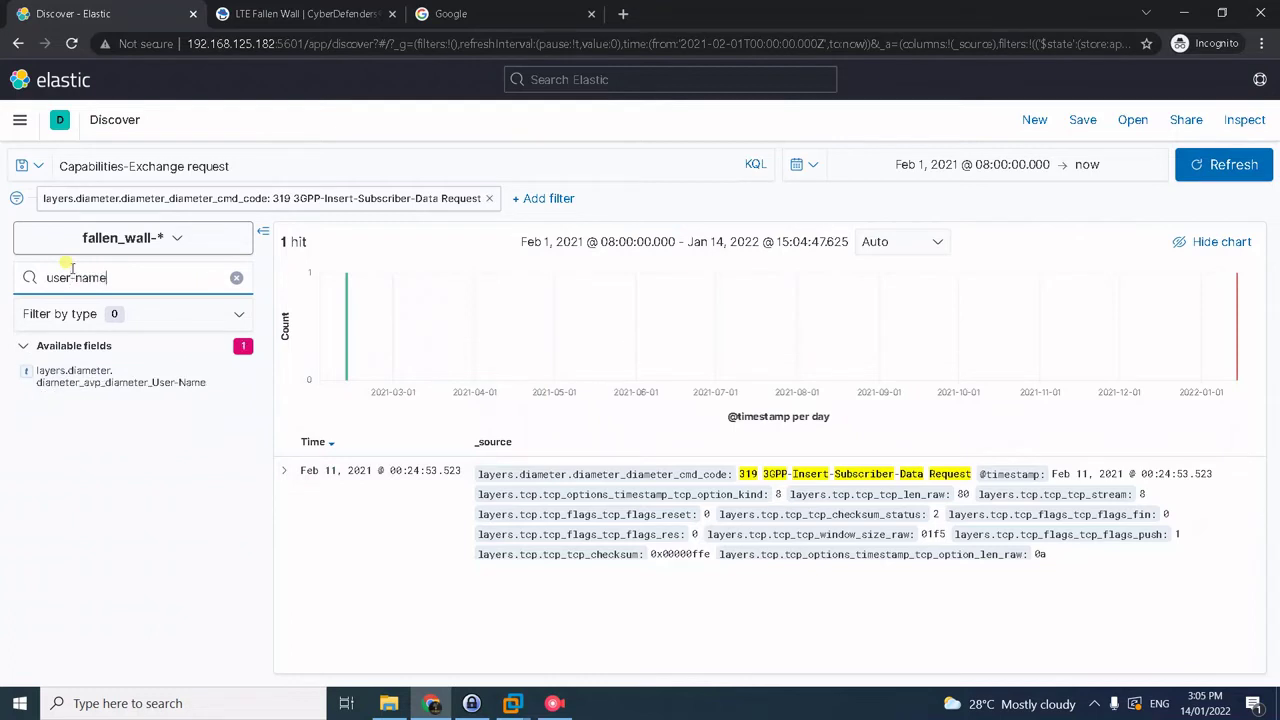
pyautogui.click(180, 390)
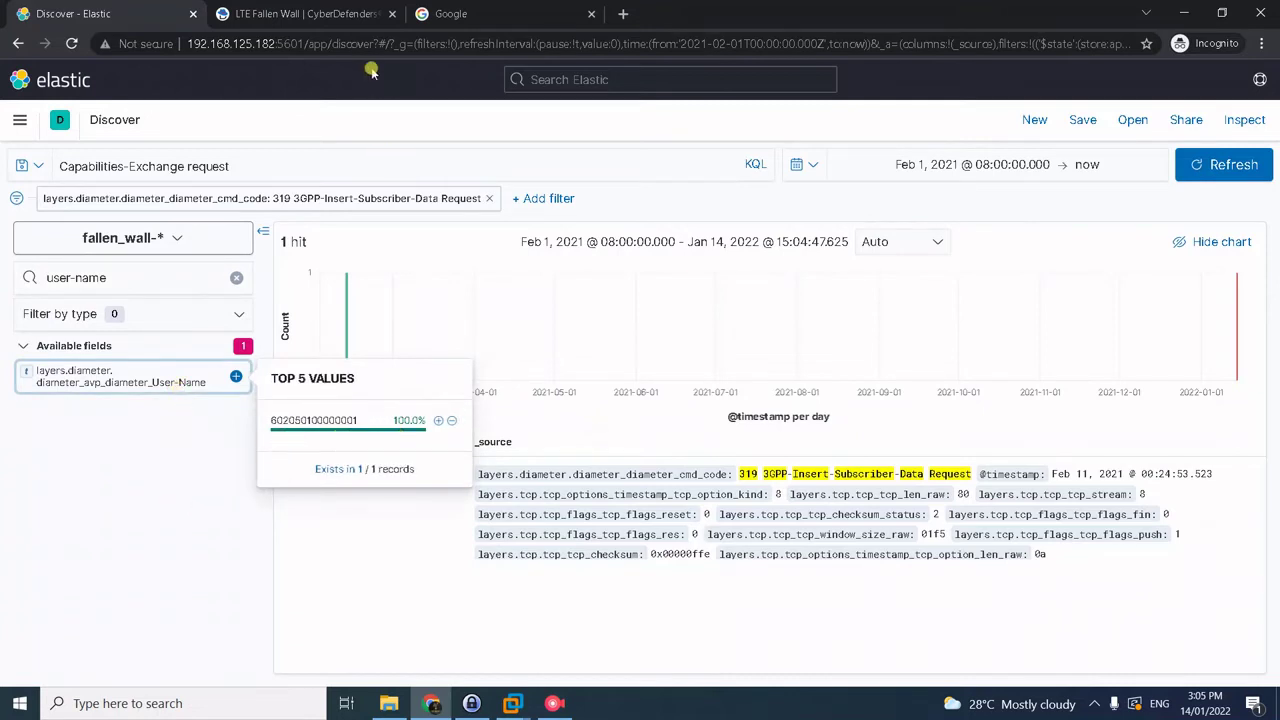
pyautogui.click(310, 14)
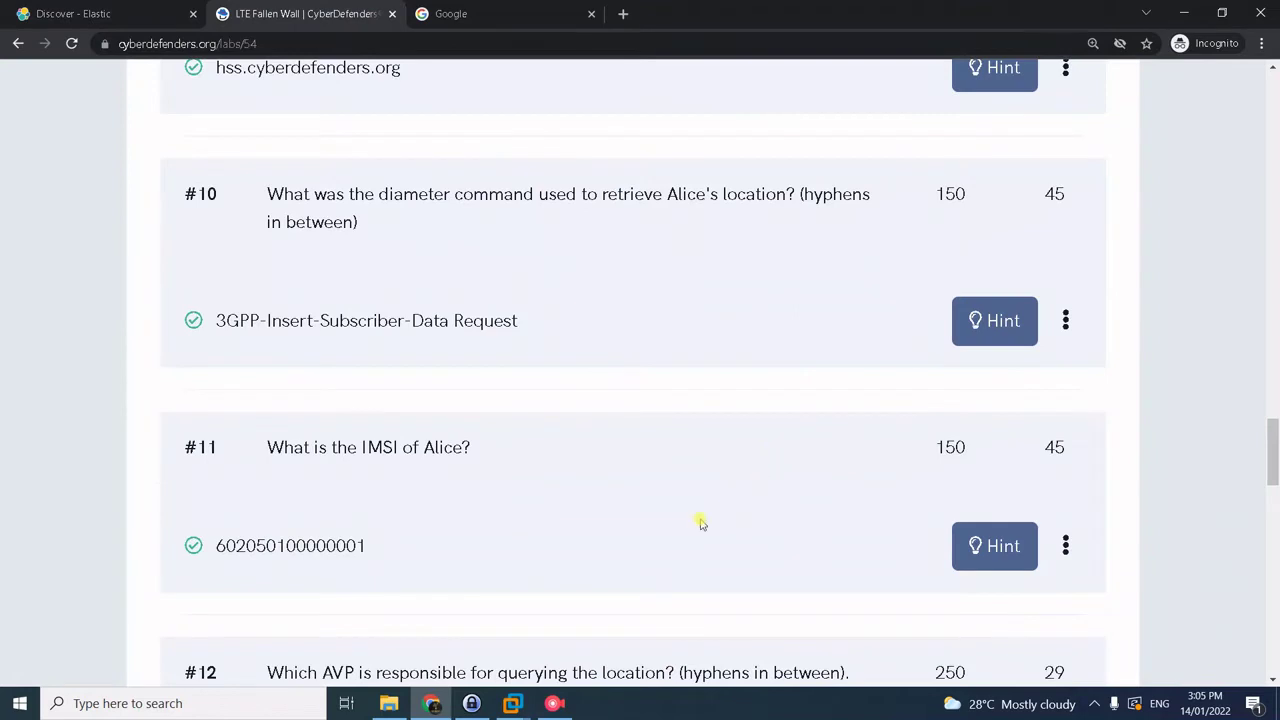
# Step: Open the hints for question #12 and reveal all three of them
pyautogui.click(1094, 703)
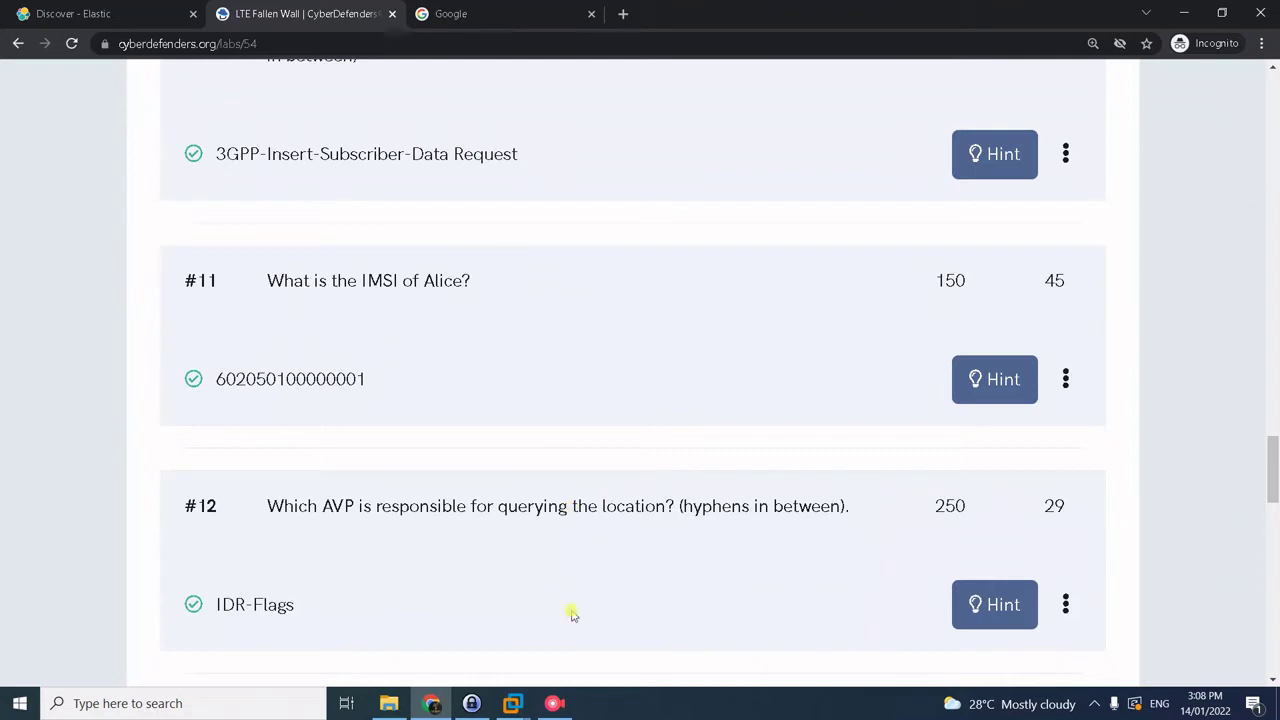
pyautogui.click(1003, 615)
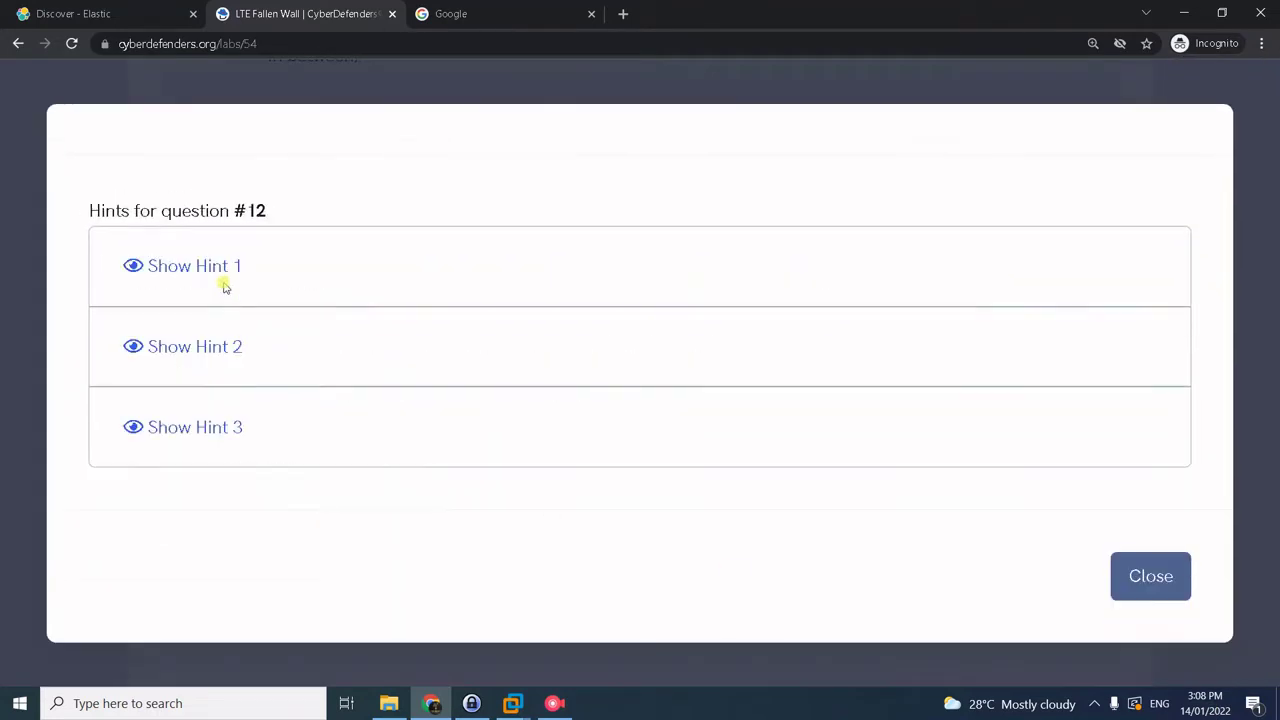
pyautogui.click(224, 286)
pyautogui.click(214, 360)
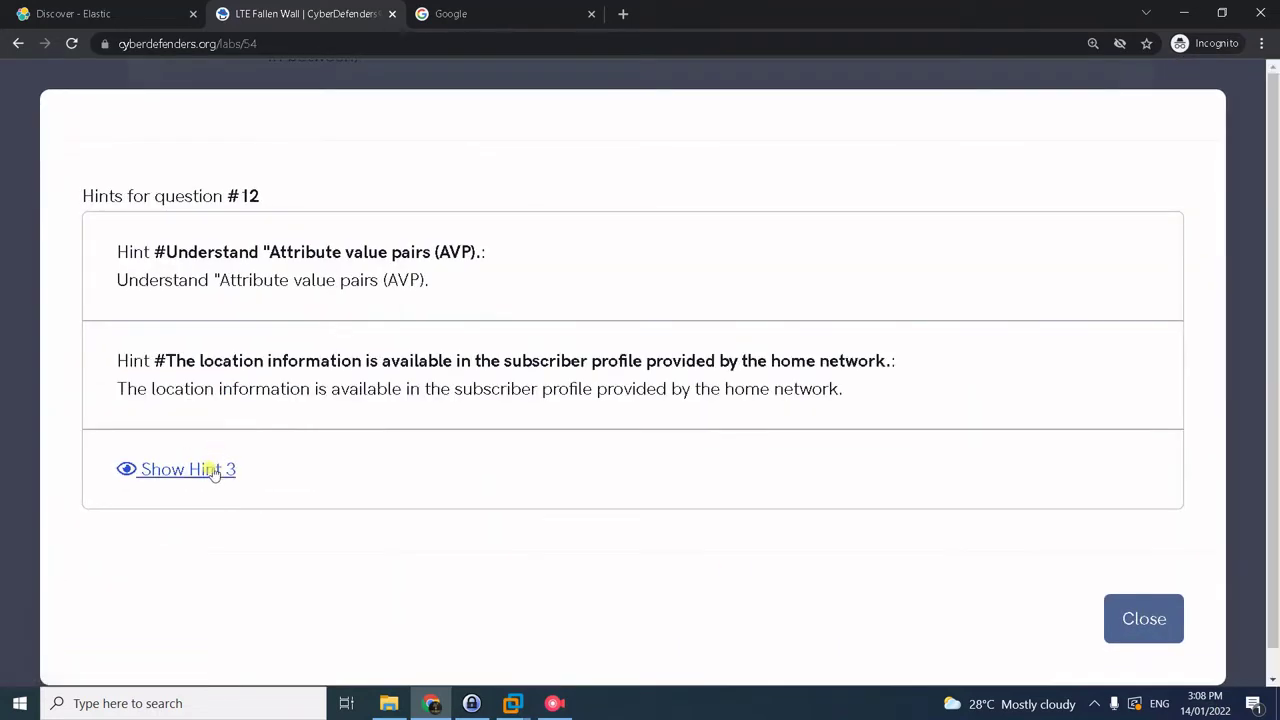
pyautogui.click(211, 470)
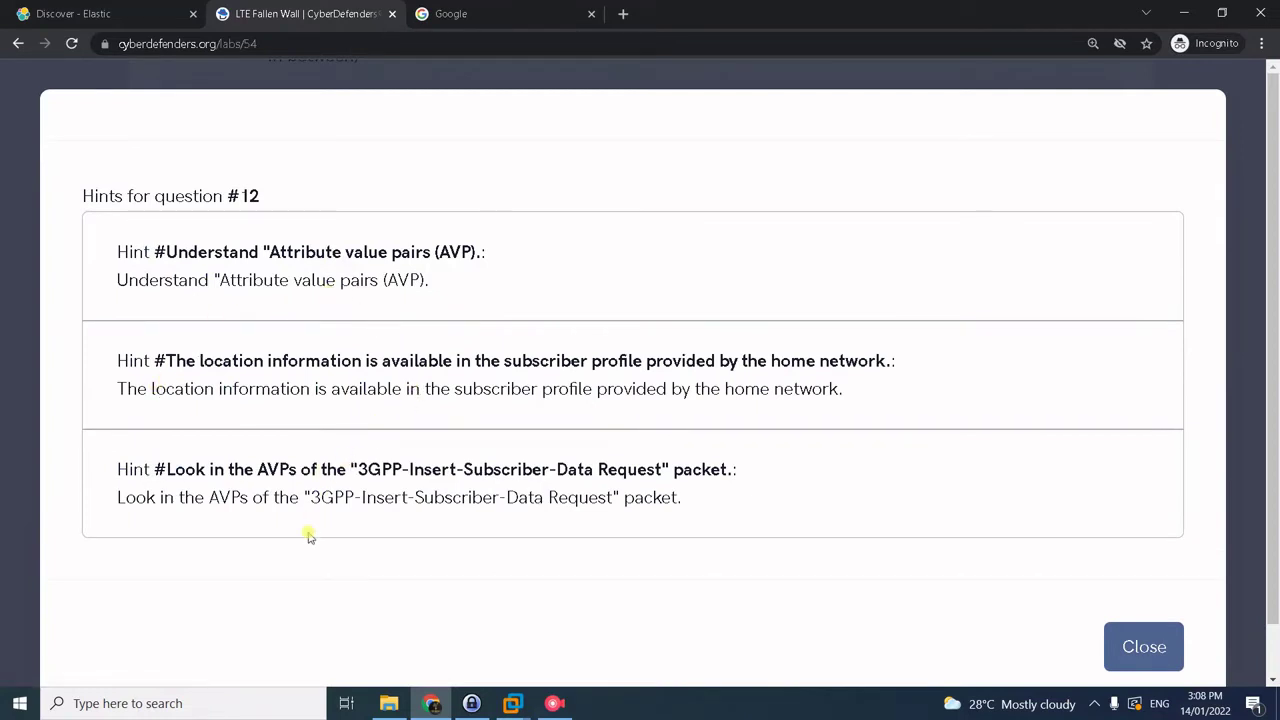
# Step: Copy "3GPP-Insert-Subscriber-Data Request" from the third hint and paste it into the Google search box
pyautogui.moveTo(313, 496); pyautogui.dragTo(616, 490)
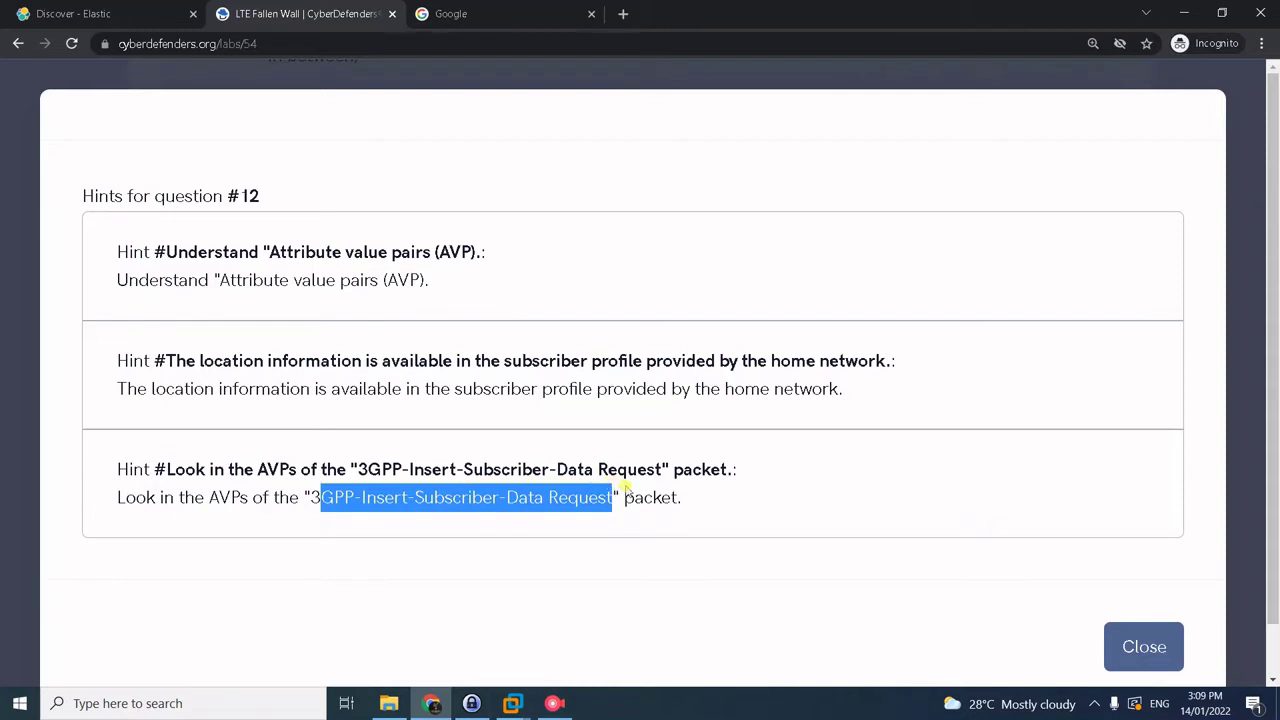
pyautogui.moveTo(310, 491); pyautogui.dragTo(613, 492)
pyautogui.hotkey('ctrl', 'c')
pyautogui.click(510, 10)
pyautogui.click(577, 283)
pyautogui.hotkey('ctrl', 'v')
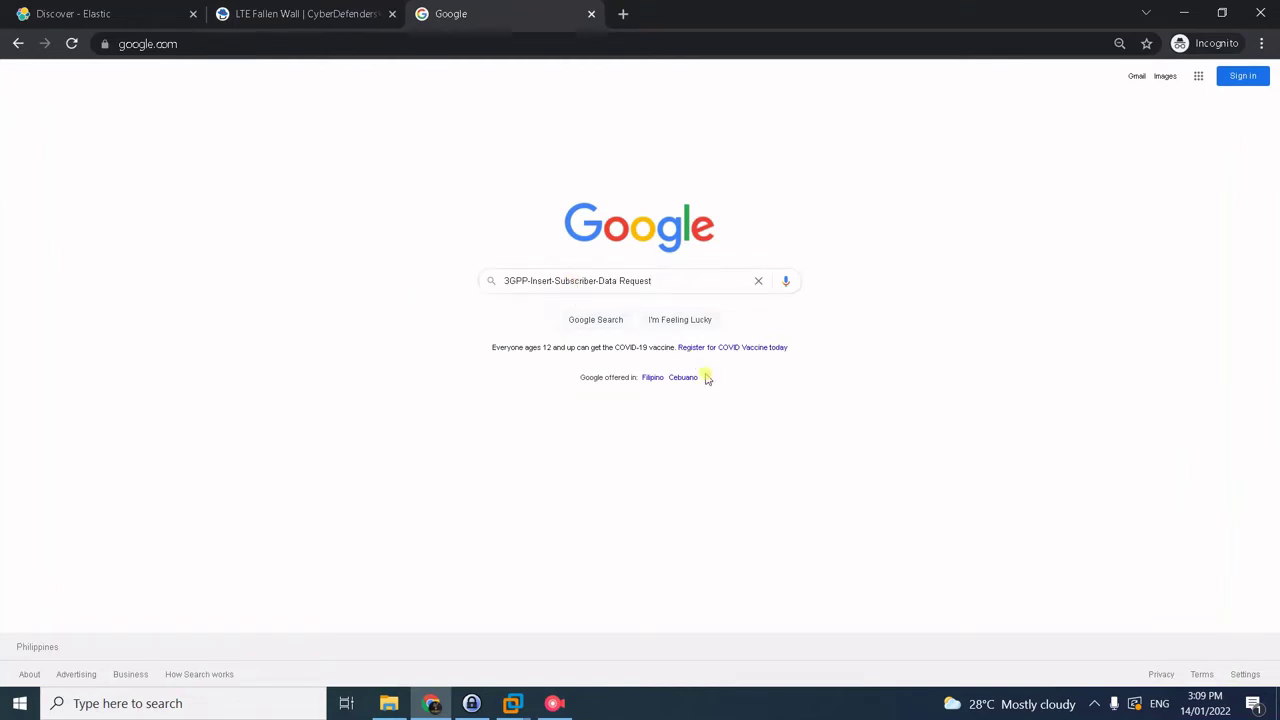
# Step: Return to the CyberDefenders page, close the hints and reread question #12 with its answer
pyautogui.click(240, 12)
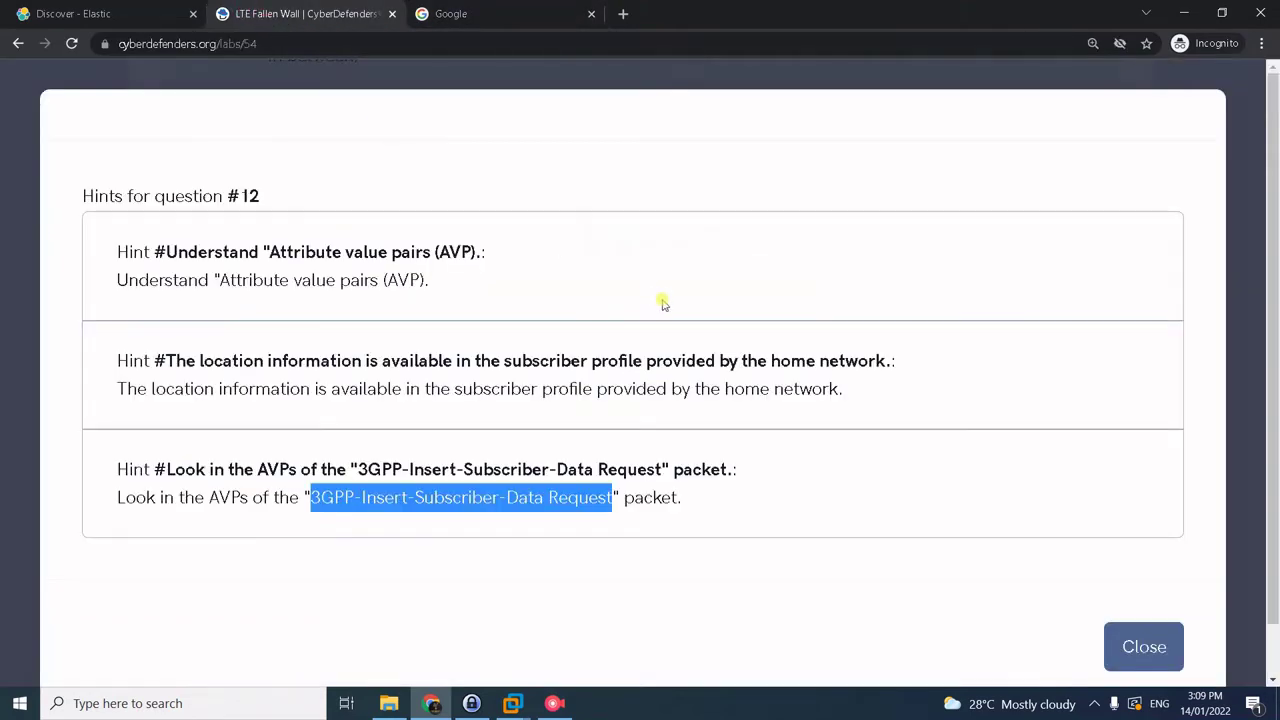
pyautogui.click(1142, 645)
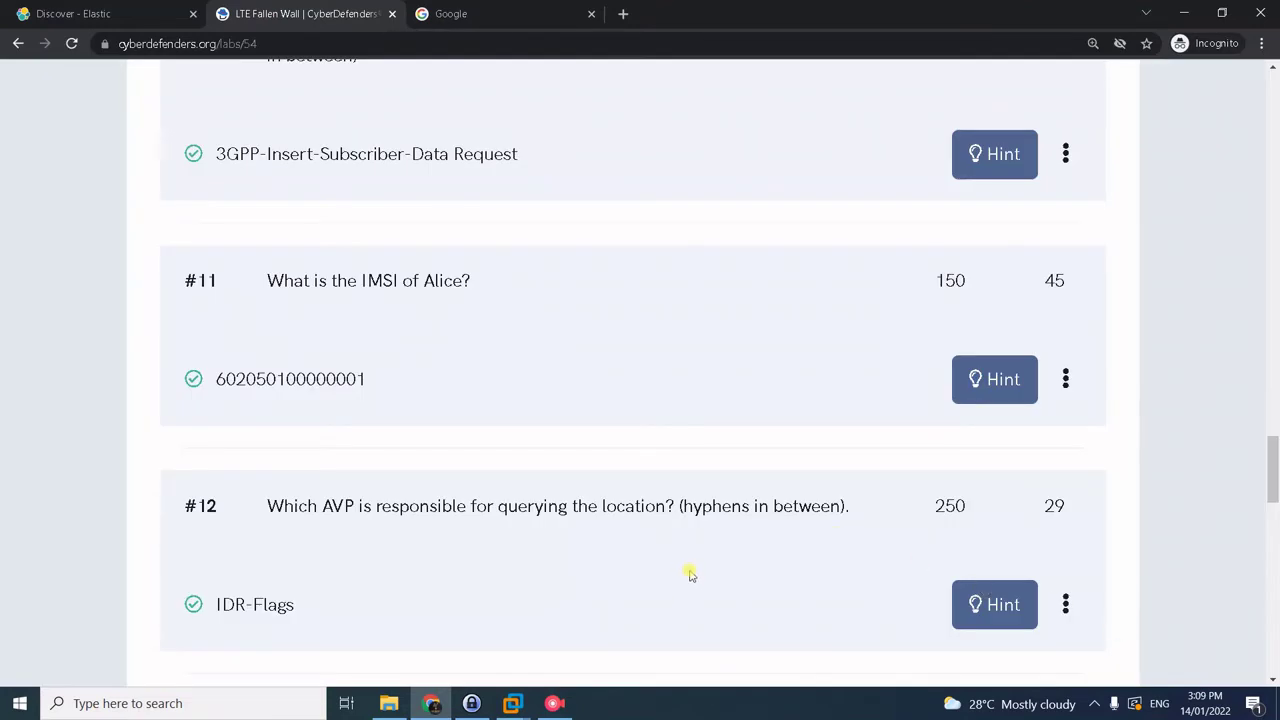
pyautogui.scroll(-1, 690, 574)
pyautogui.scroll(1, 689, 571)
# Step: Search Google for "3GPP-Insert-Subscriber-Data Request ID" and look through the first page of results
pyautogui.click(512, 10)
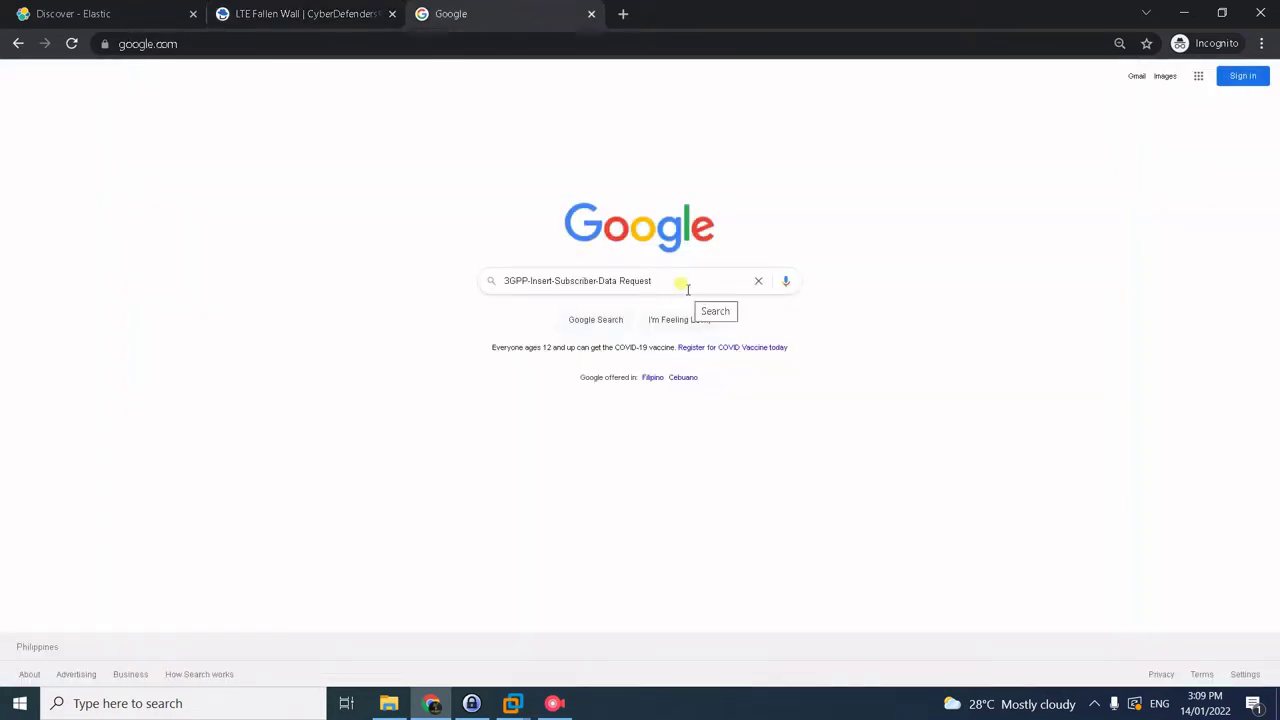
pyautogui.write('ID')
pyautogui.press('Return')
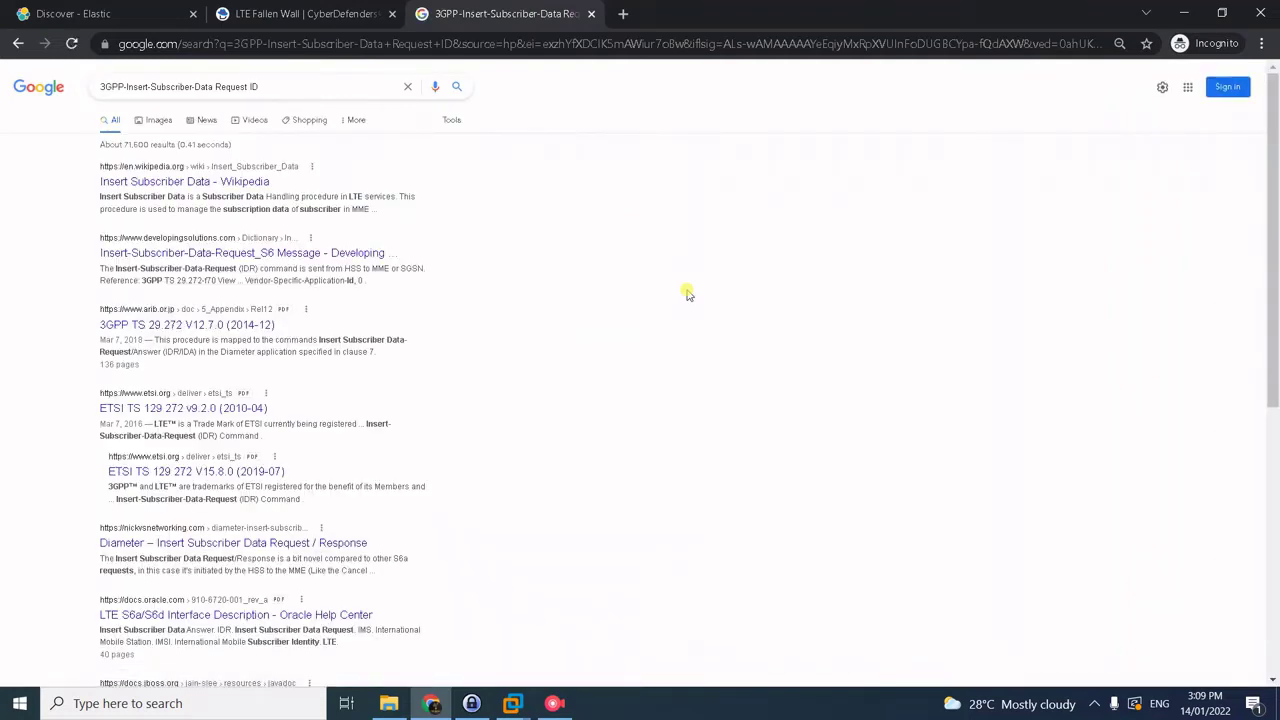
pyautogui.scroll(-2, 418, 424)
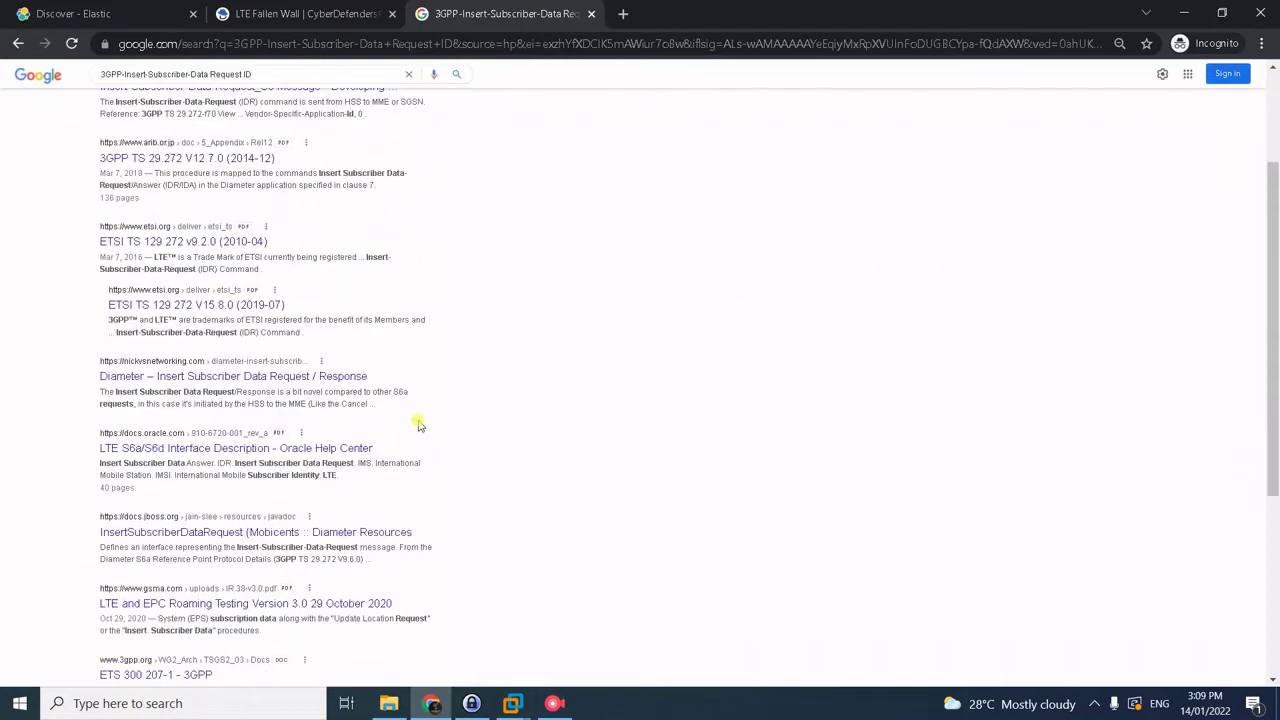
pyautogui.scroll(-4, 421, 428)
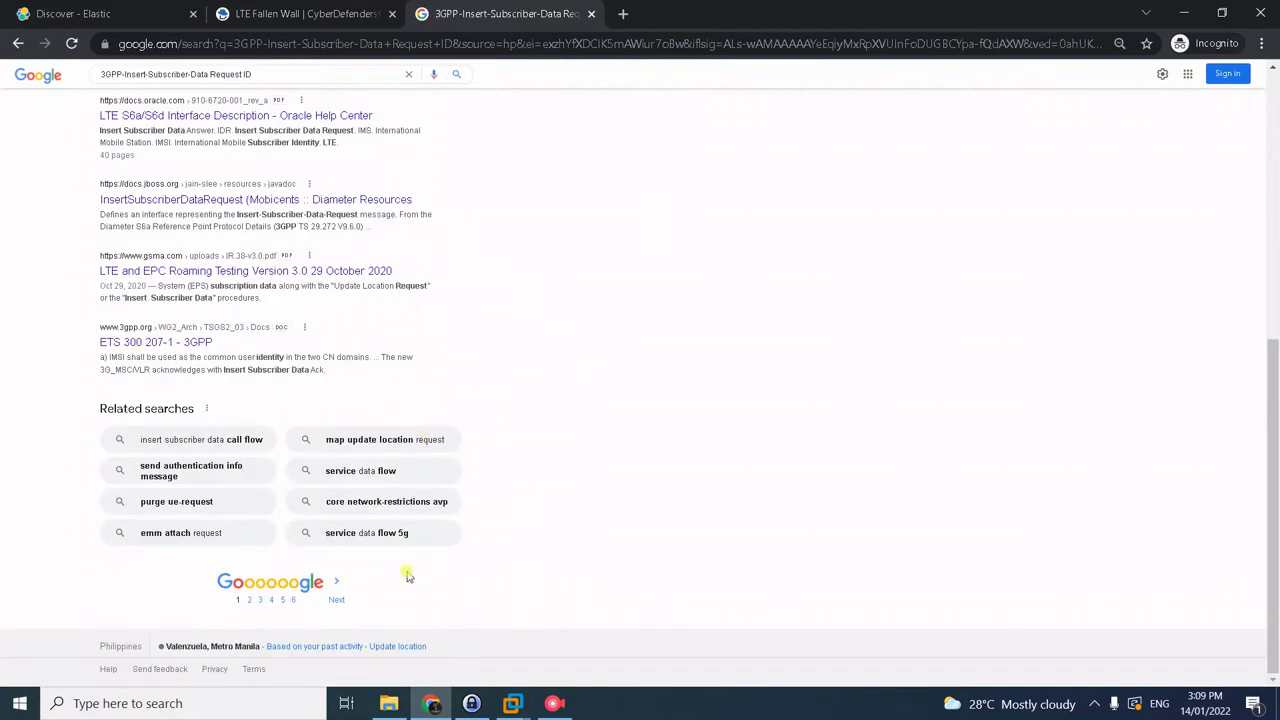
# Step: Look for "etsi" on the second page of Google results, then go back to the first page
pyautogui.click(343, 581)
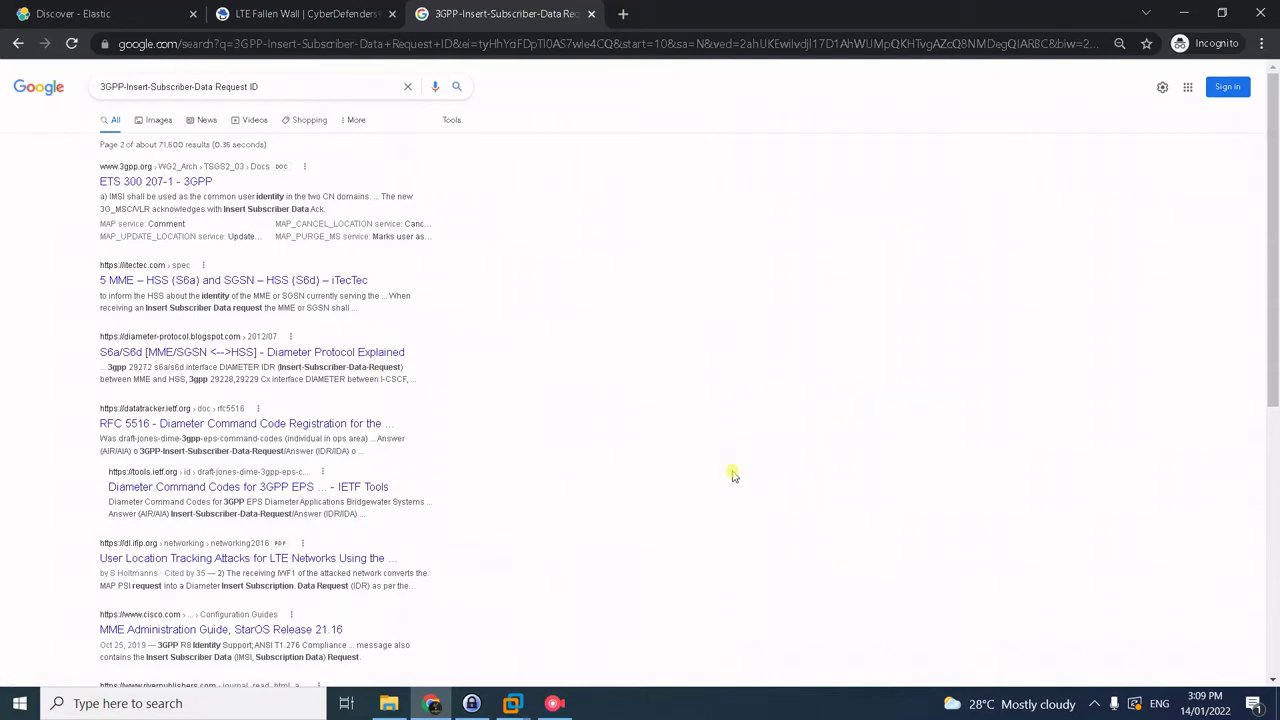
pyautogui.scroll(-2, 733, 476)
pyautogui.hotkey('ctrl', 'f')
pyautogui.write('etsi')
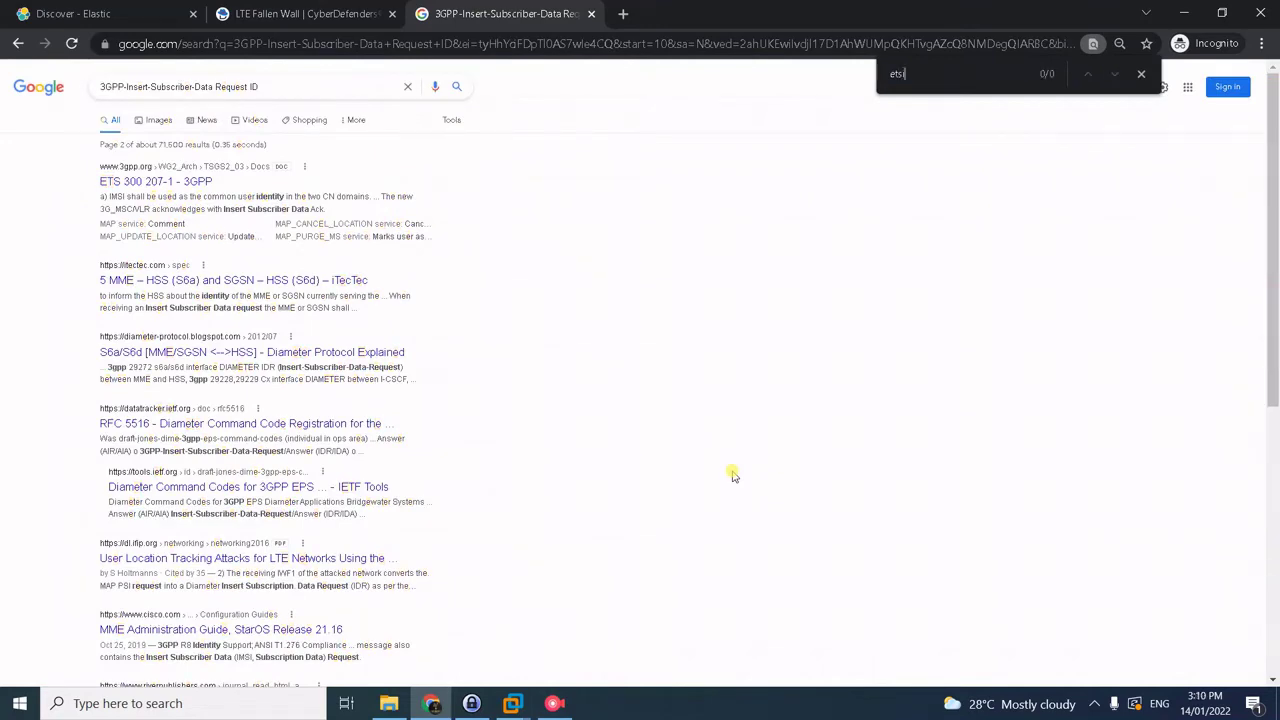
pyautogui.scroll(-5, 683, 620)
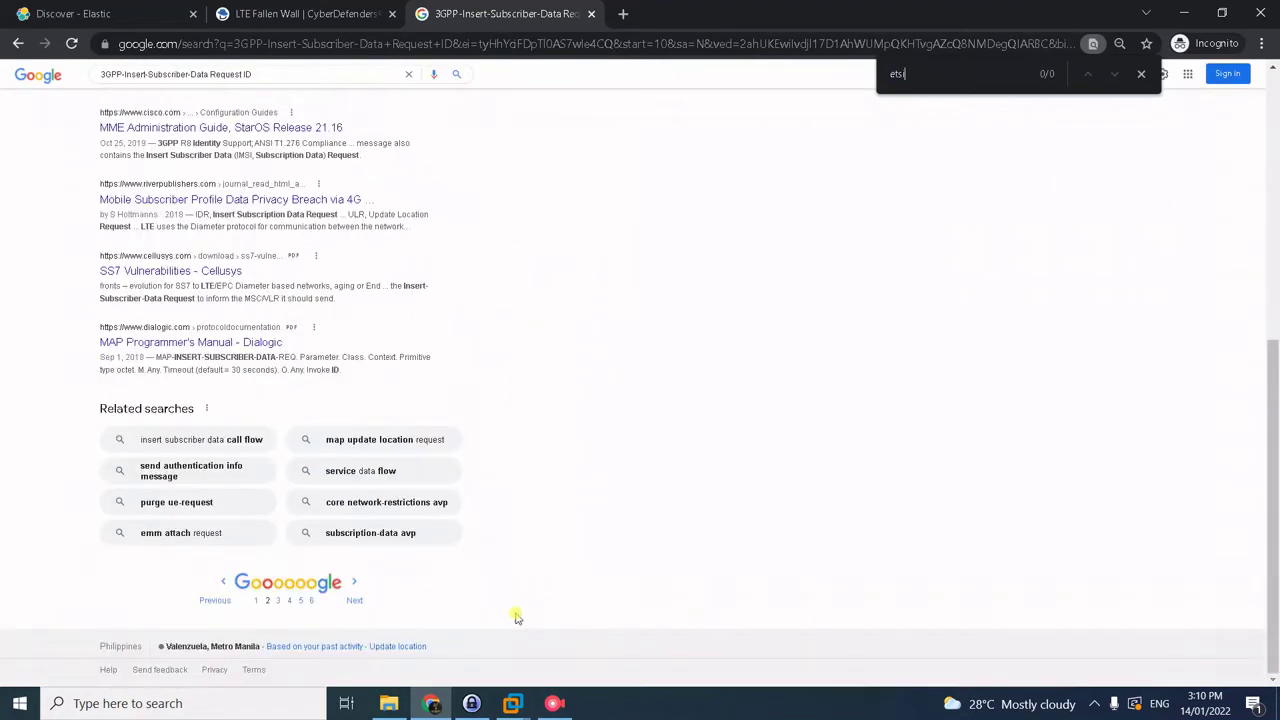
pyautogui.click(251, 590)
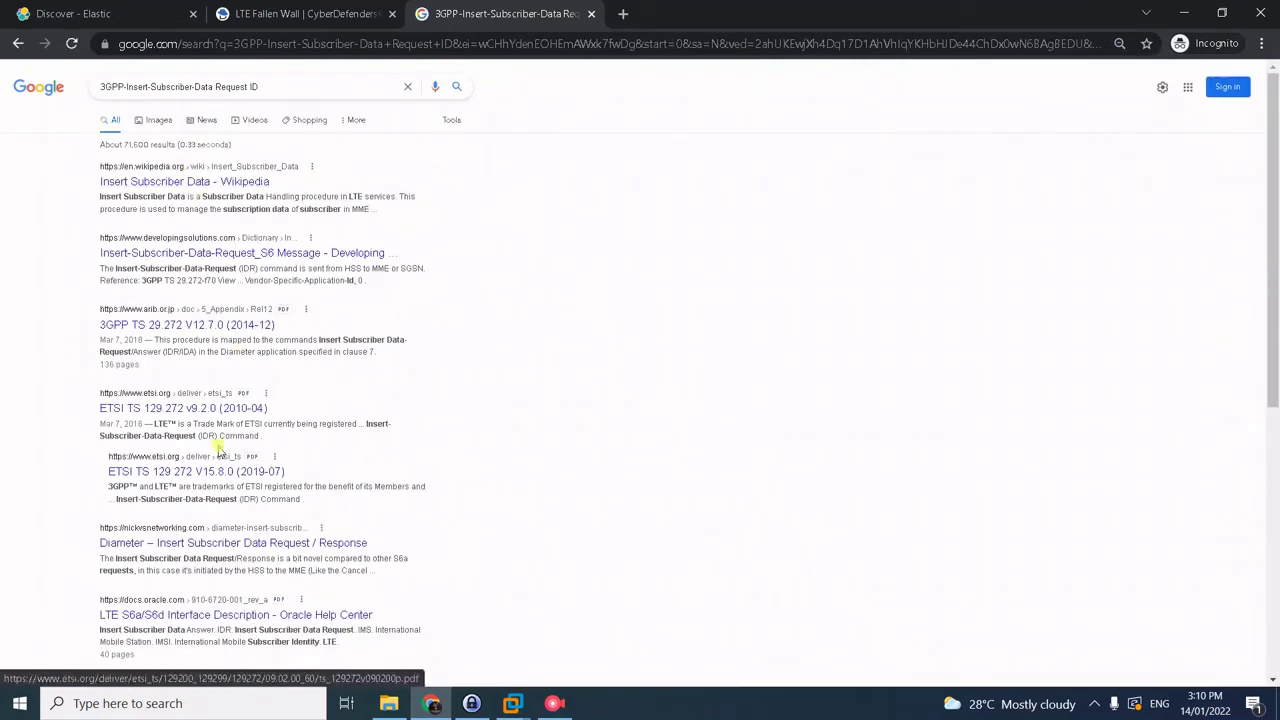
# Step: Find "etsi" in the first page of results and open the ETSI TS 129 272 v9.2.0 document in a new tab
pyautogui.hotkey('ctrl', 'f')
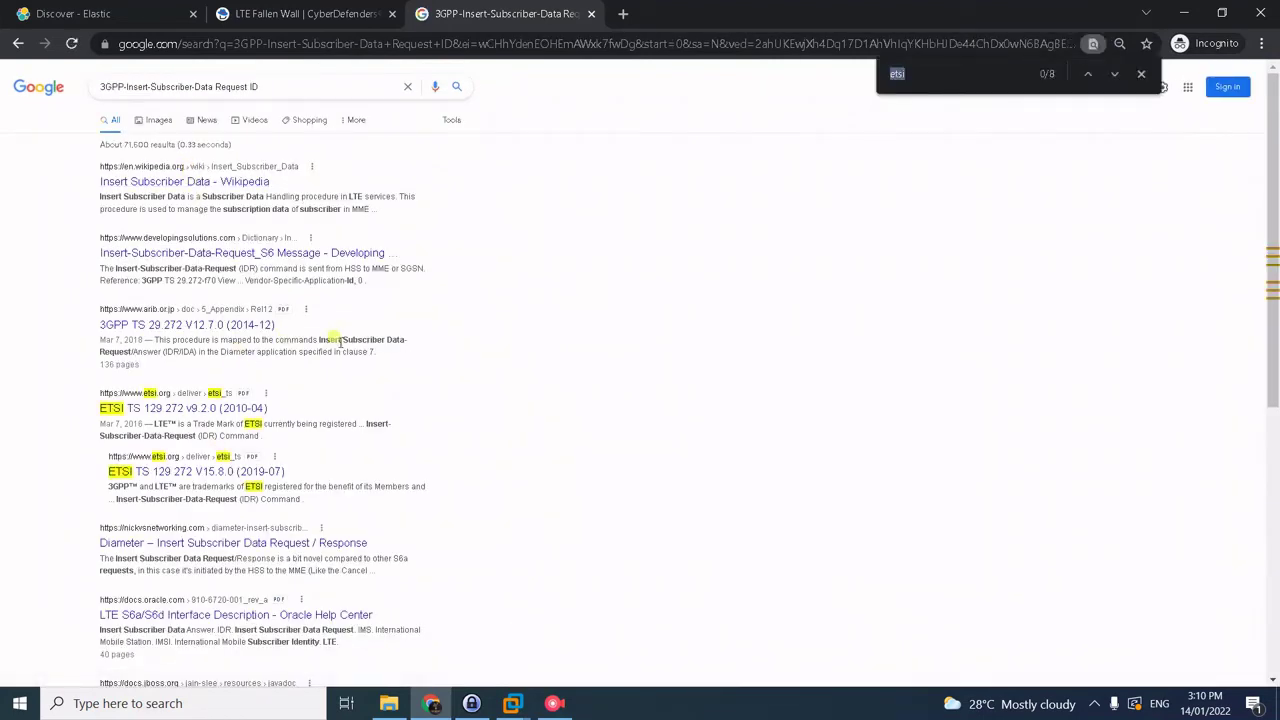
pyautogui.rightClick(170, 410)
pyautogui.click(195, 418)
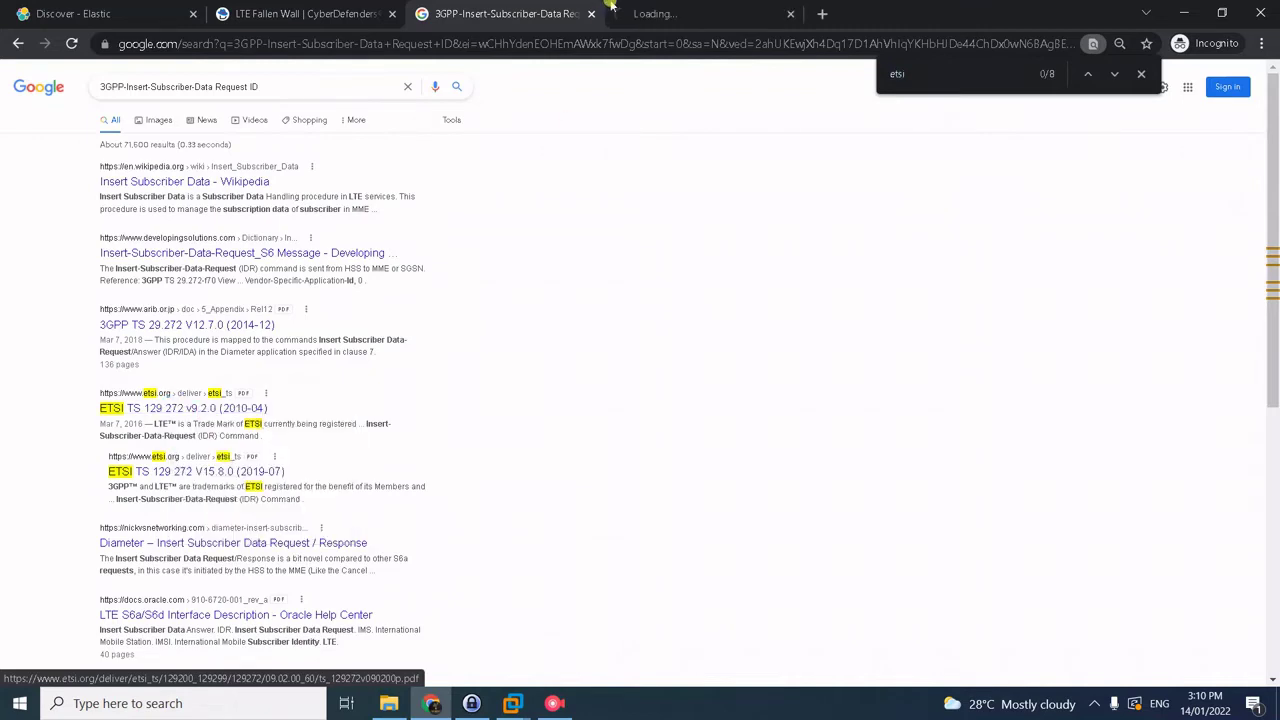
pyautogui.click(686, 16)
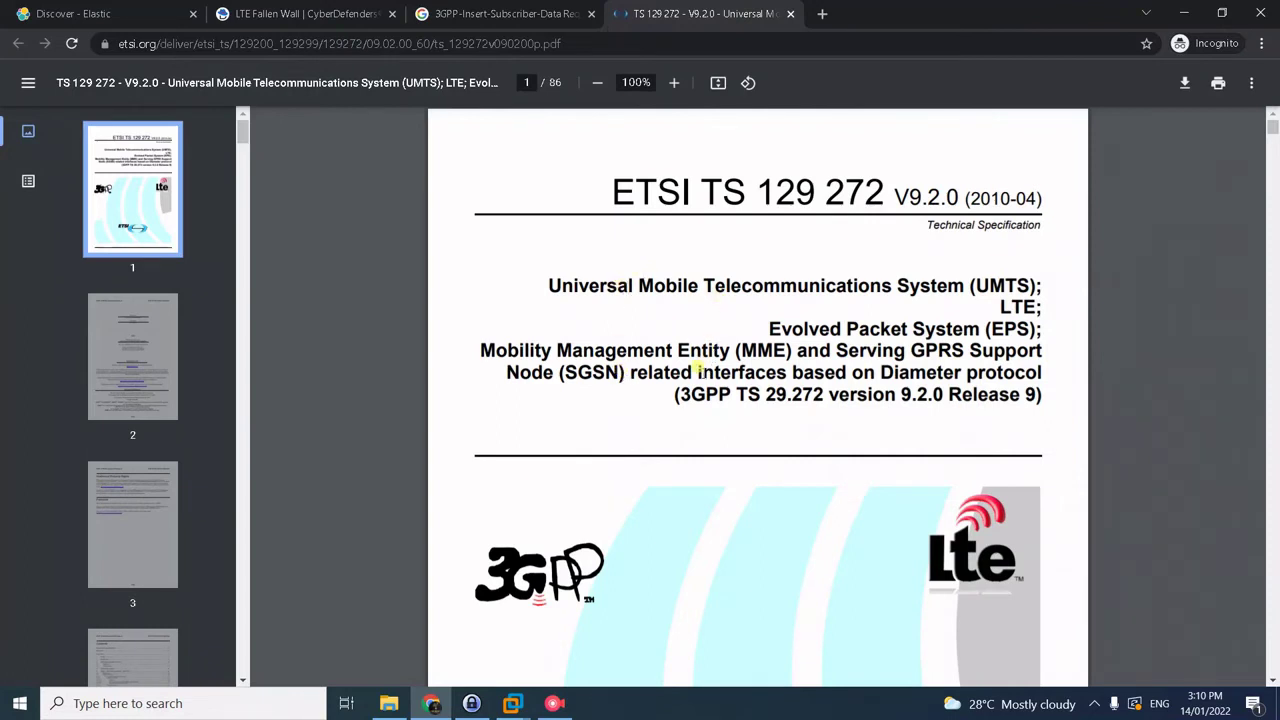
# Step: Copy "Insert-Subscriber-Data Request" from the Google query and search for it in the ETSI V9.2.0 document
pyautogui.click(446, 8)
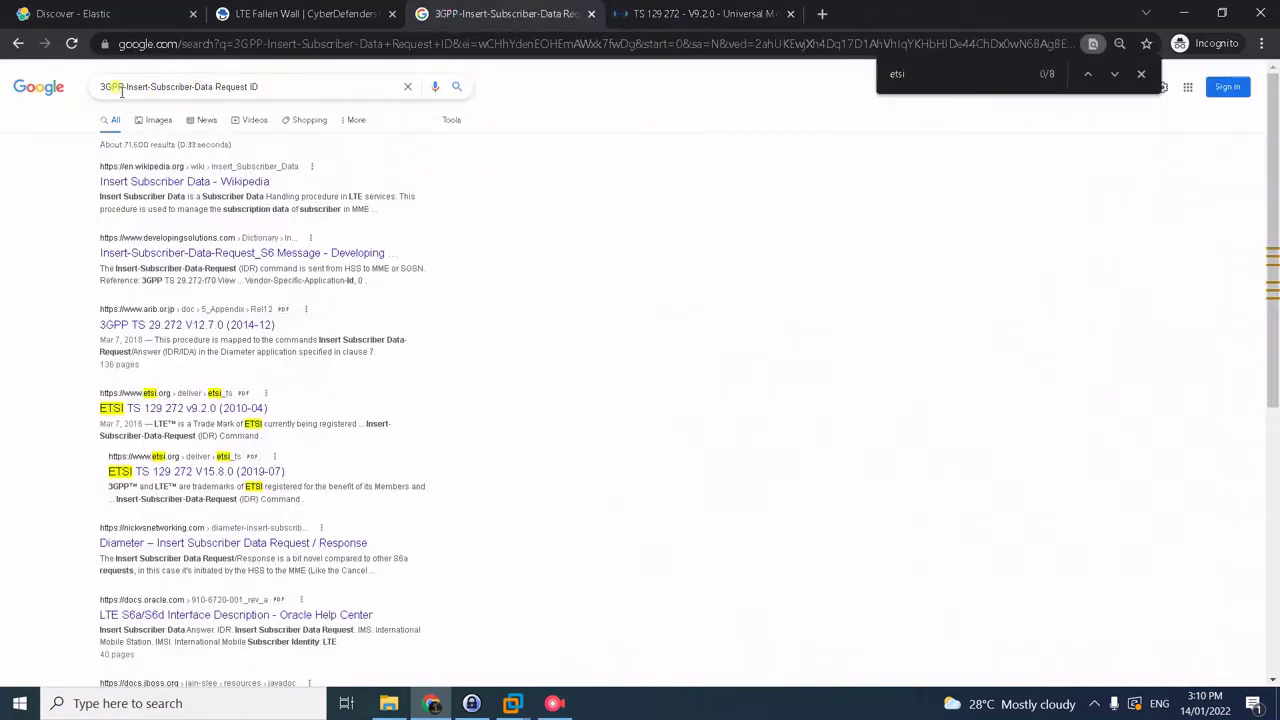
pyautogui.moveTo(127, 85); pyautogui.dragTo(249, 90)
pyautogui.hotkey('ctrl', 'c')
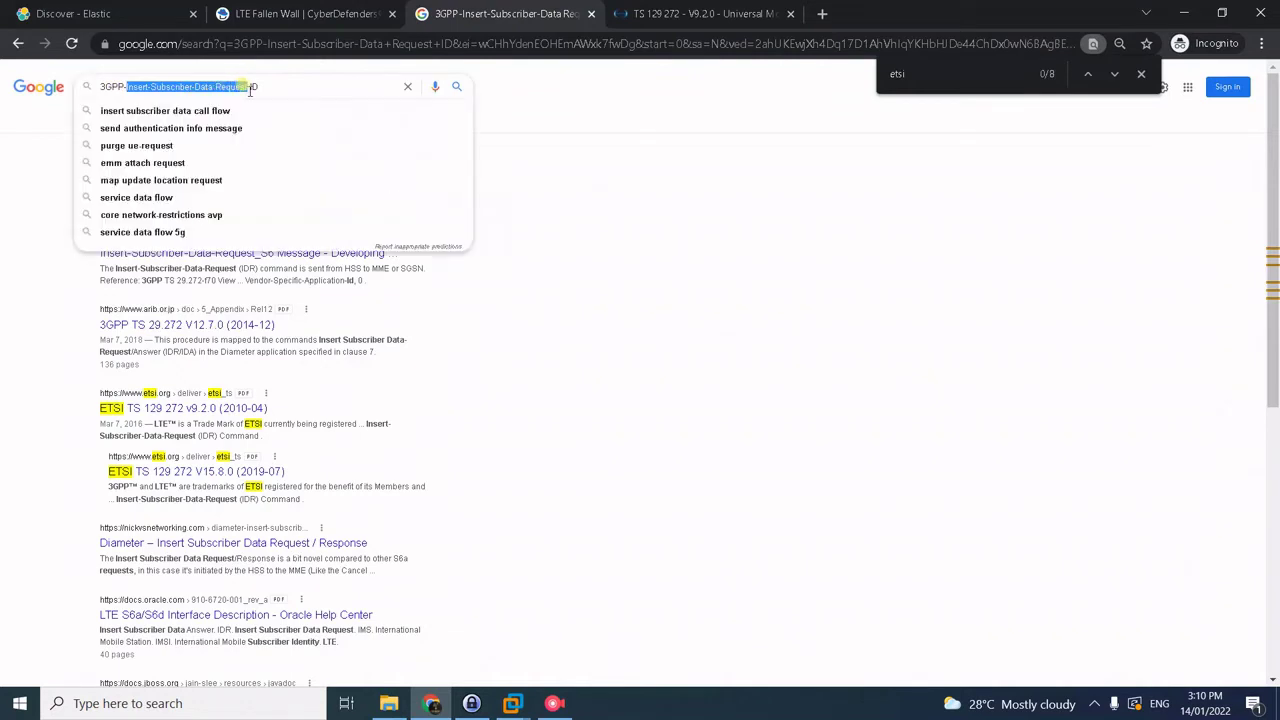
pyautogui.click(740, 13)
pyautogui.hotkey('ctrl', 'f')
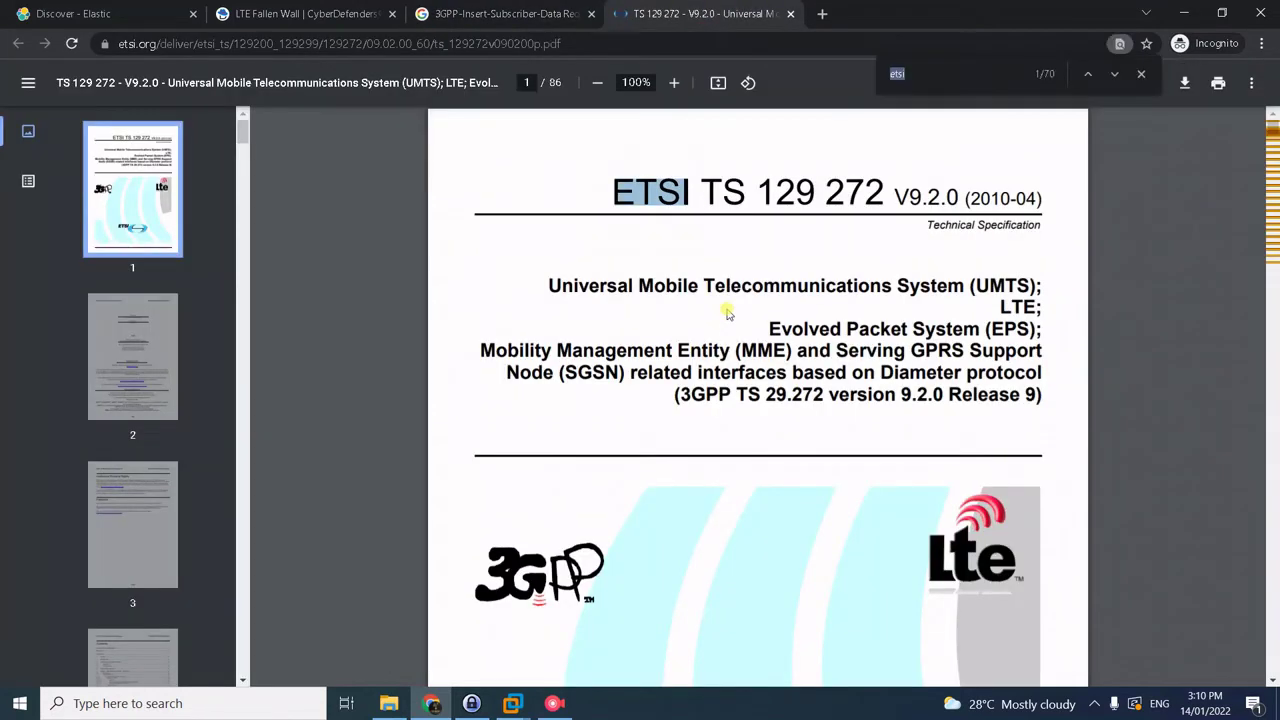
pyautogui.hotkey('ctrl', 'v')
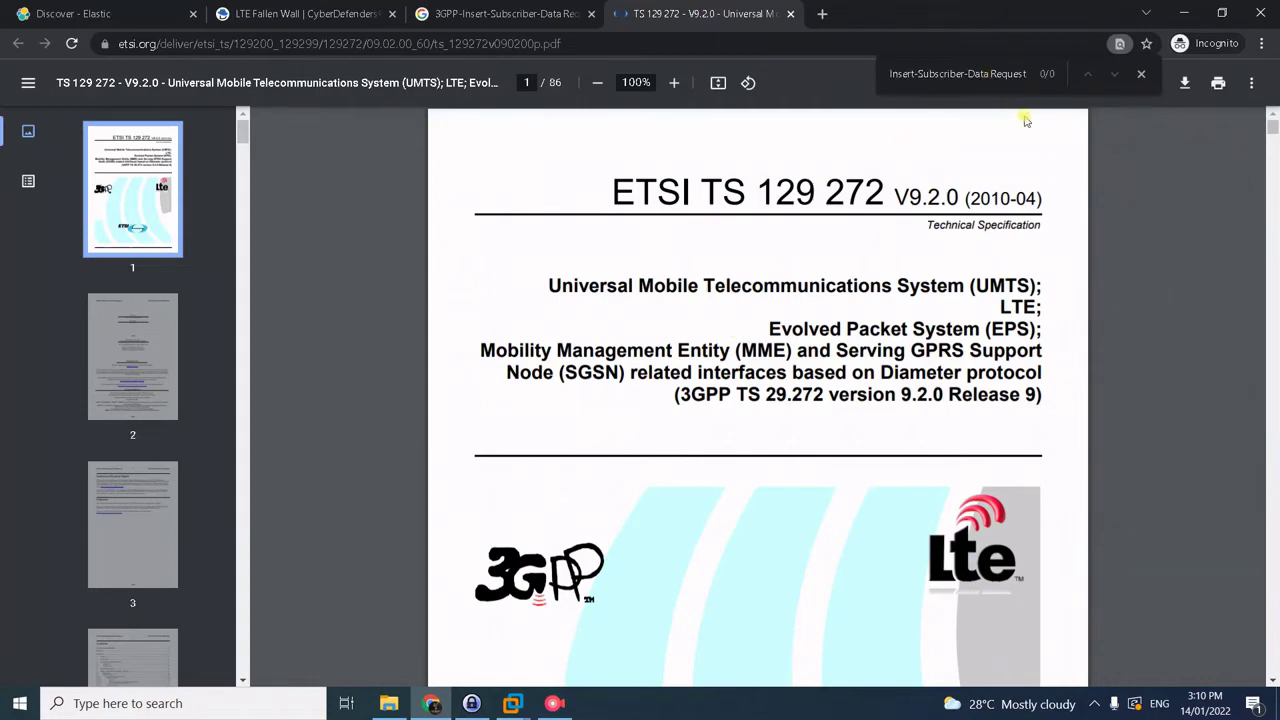
# Step: Go back to the Google results and go through the "etsi" matches on the page
pyautogui.click(510, 12)
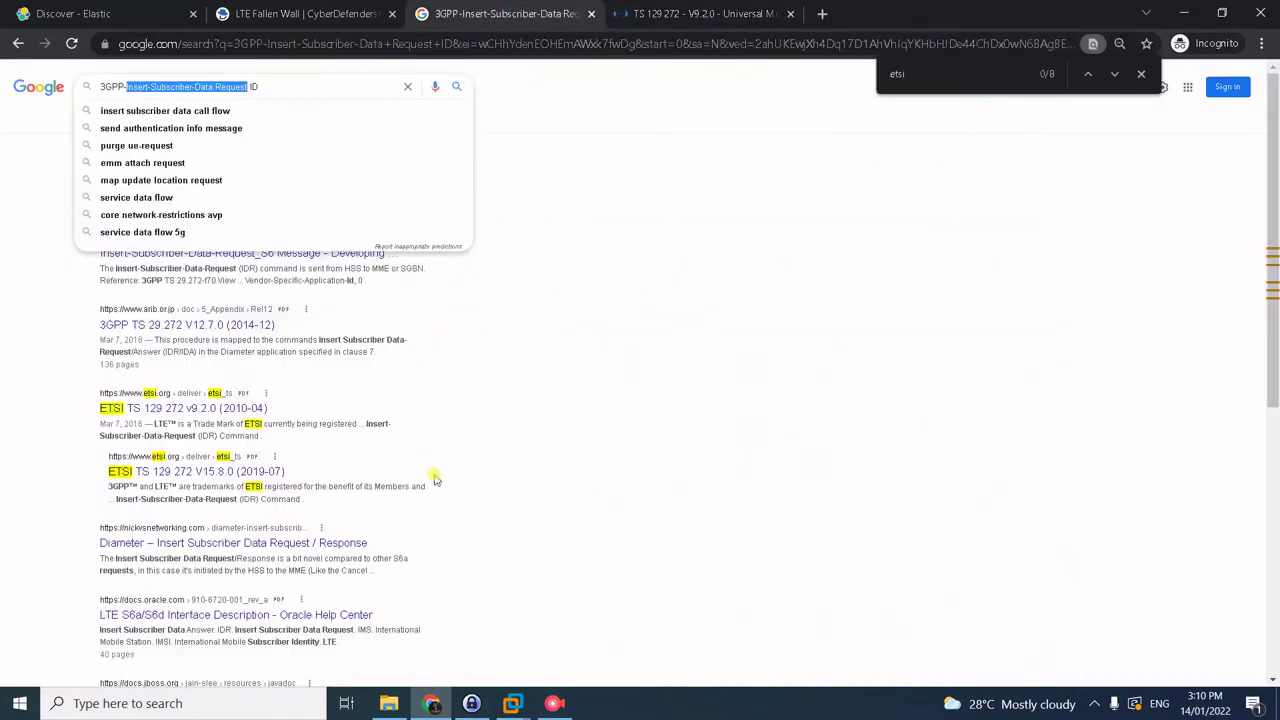
pyautogui.click(677, 303)
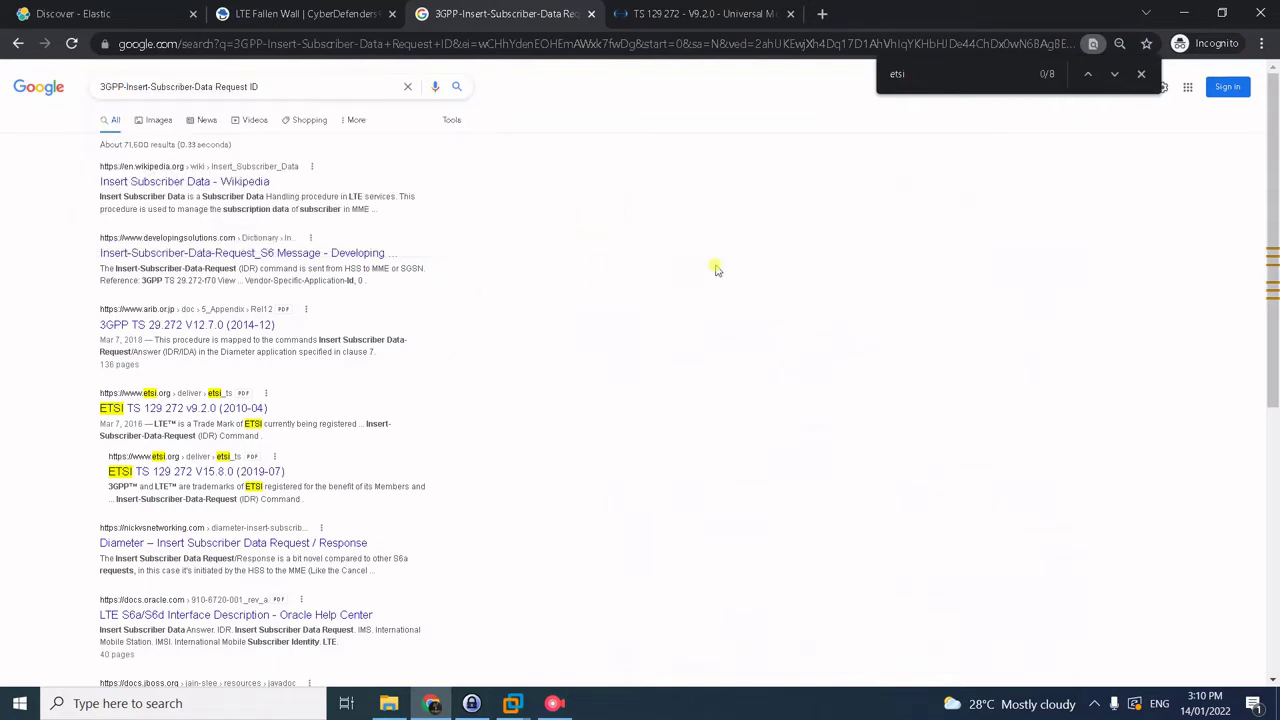
pyautogui.click(943, 72)
pyautogui.press('Return')
pyautogui.press('Return')
pyautogui.press('Return')
pyautogui.press('Return')
pyautogui.press('Return')
pyautogui.press('Return')
# Step: Refine the Google search to "3GPP-Insert-Subscriber-Data Request ID etsi.org"
pyautogui.click(310, 87)
pyautogui.write('etsi/or')
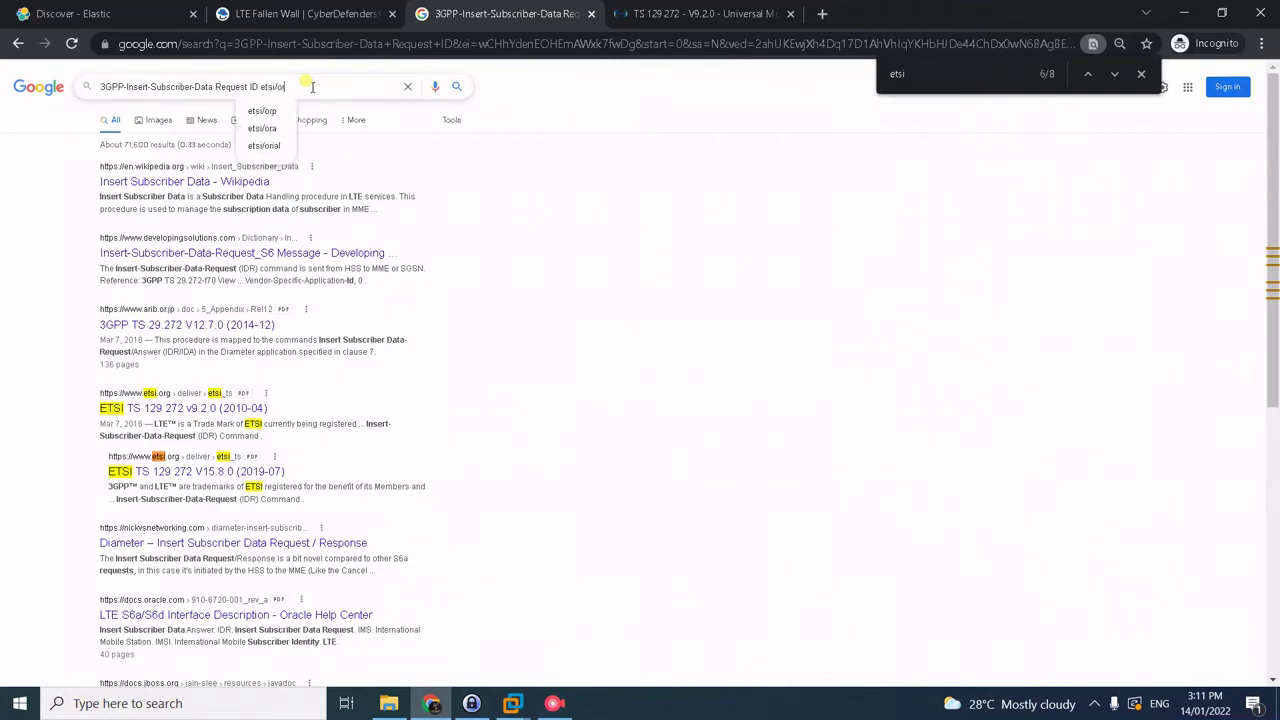
pyautogui.press('BackSpace')
pyautogui.press('BackSpace')
pyautogui.press('BackSpace')
pyautogui.write('.org')
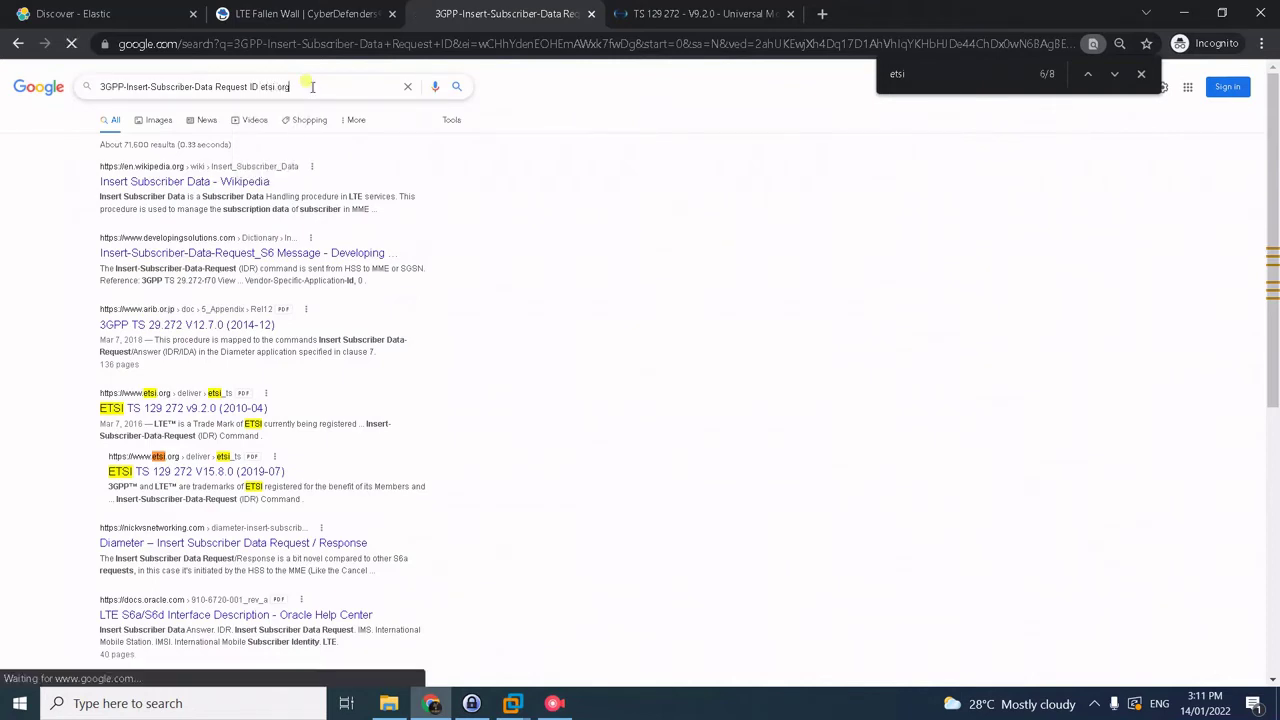
pyautogui.press('Return')
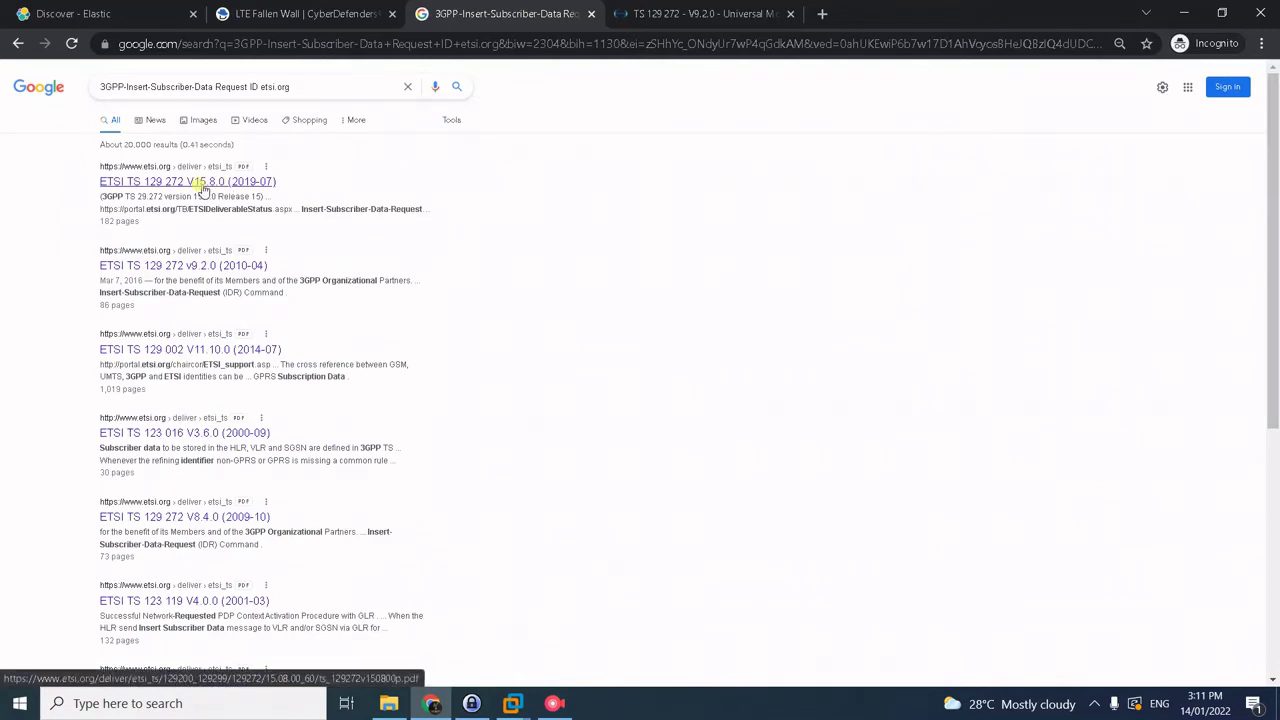
# Step: Open ETSI TS 129 272 V15.8.0 in a new tab, compare it with the V9.2.0 document and recheck the Google results
pyautogui.rightClick(203, 190)
pyautogui.click(228, 200)
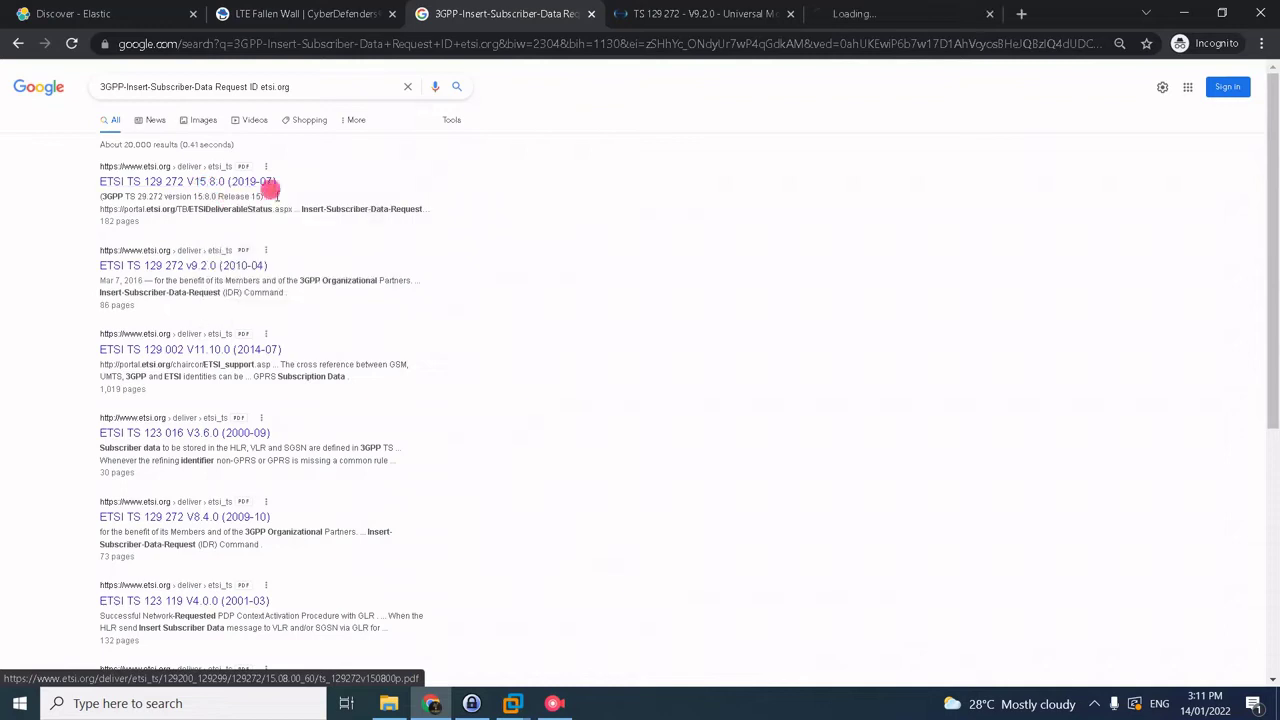
pyautogui.click(876, 18)
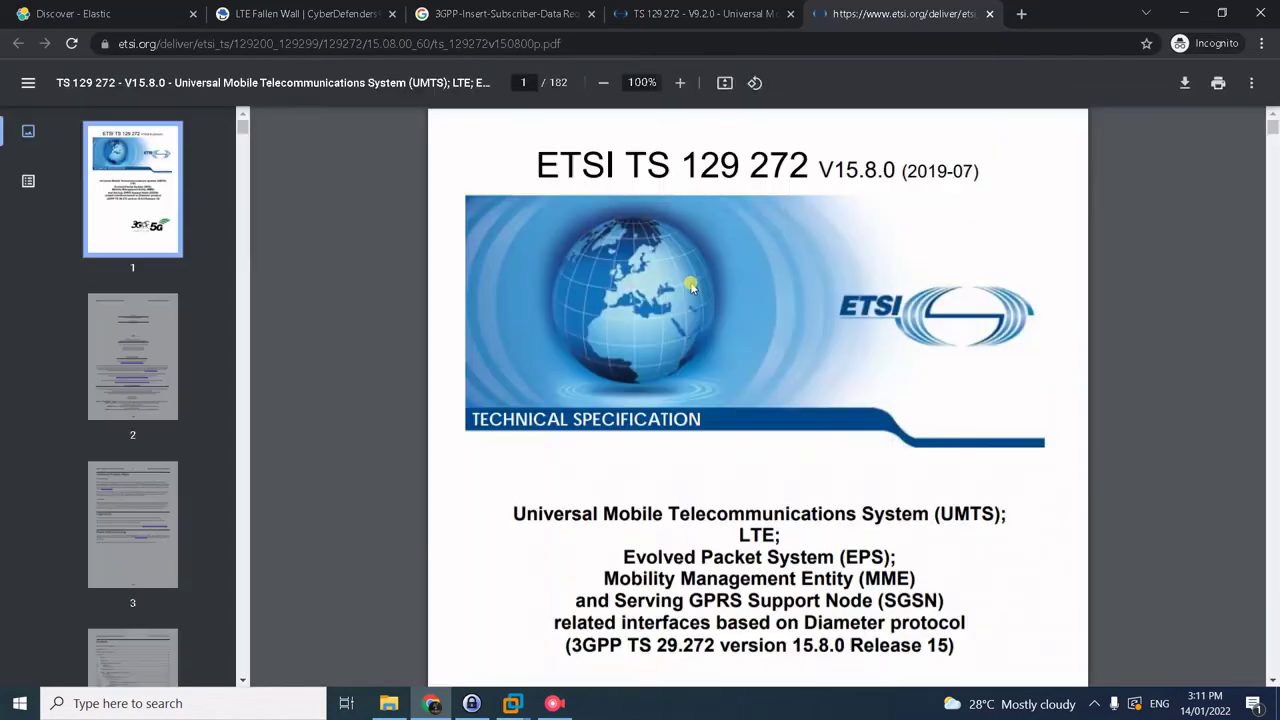
pyautogui.click(716, 12)
pyautogui.click(870, 8)
pyautogui.click(678, 16)
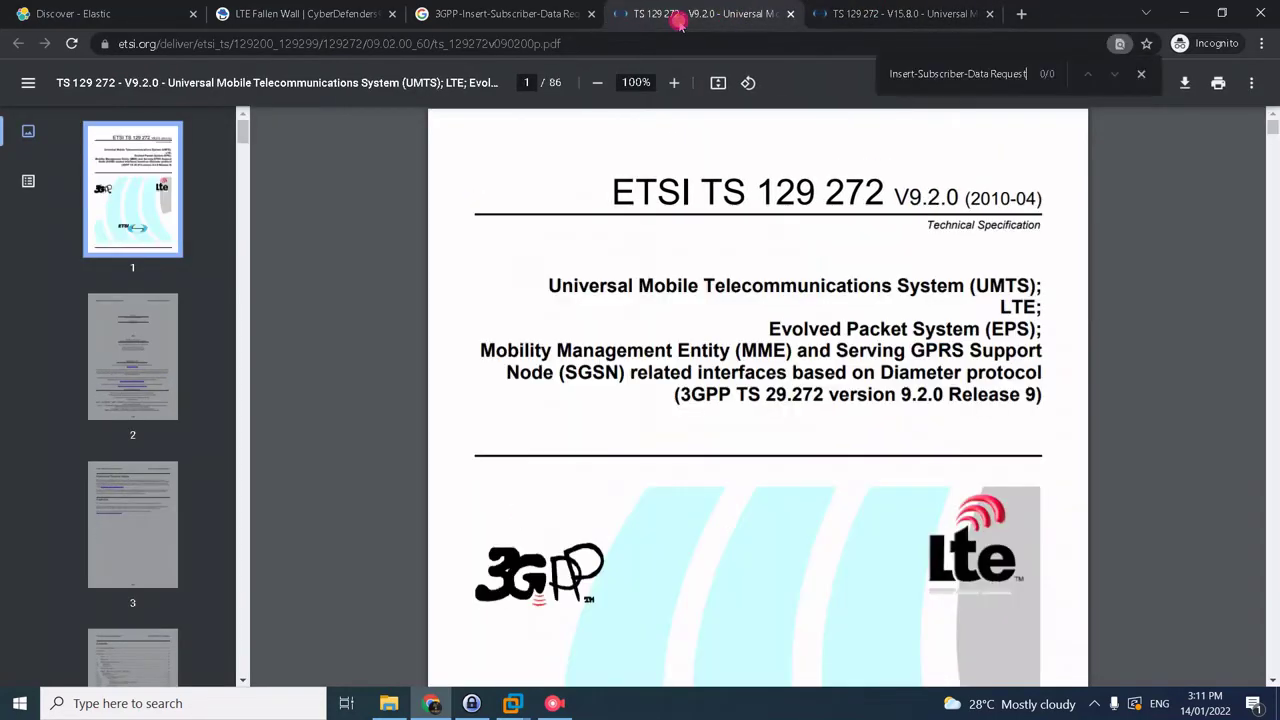
pyautogui.click(940, 16)
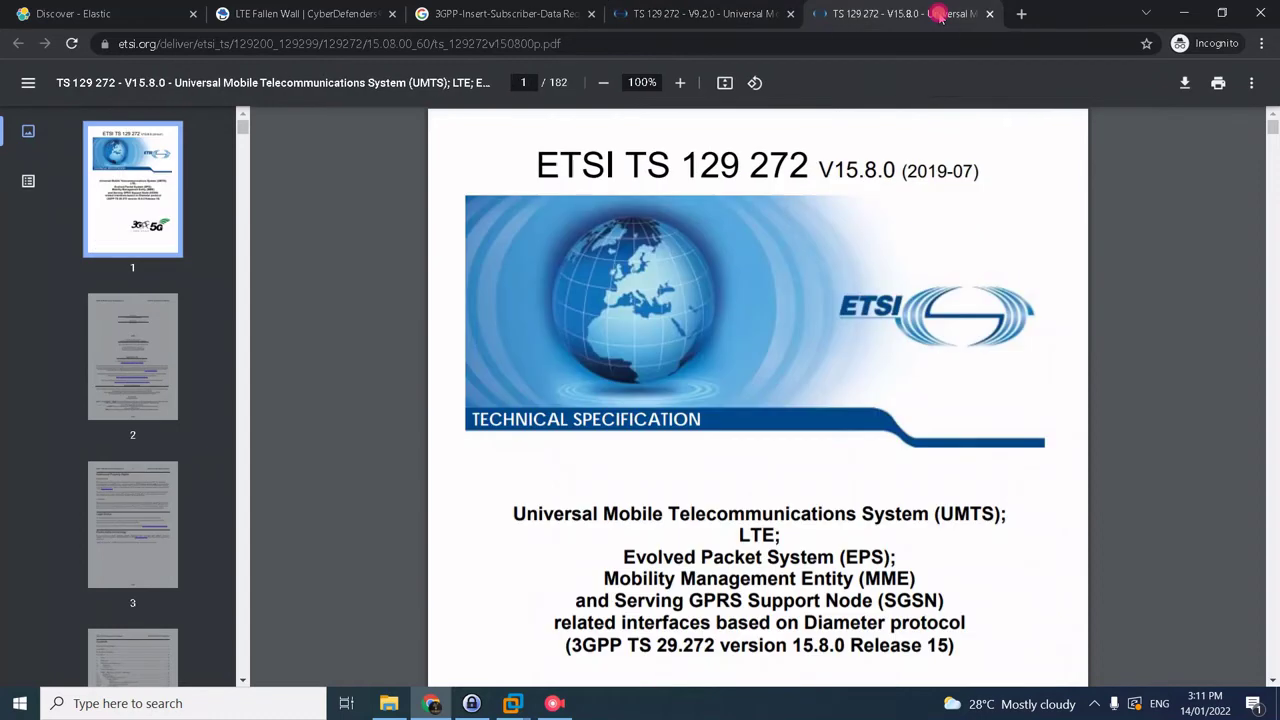
pyautogui.click(451, 9)
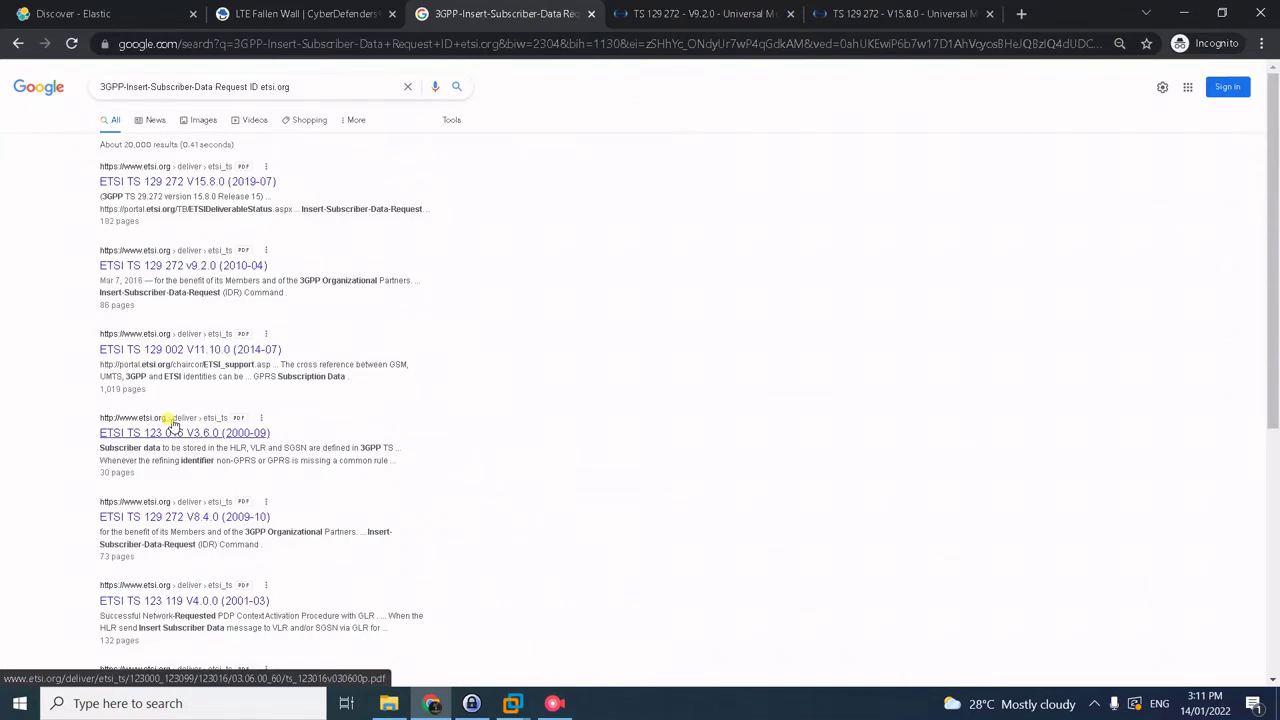
# Step: Search the ETSI TS 129 272 V15.8.0 document for "ID", then narrow the search to "IDR"
pyautogui.click(858, 18)
pyautogui.hotkey('ctrl', 'f')
pyautogui.write('ID')
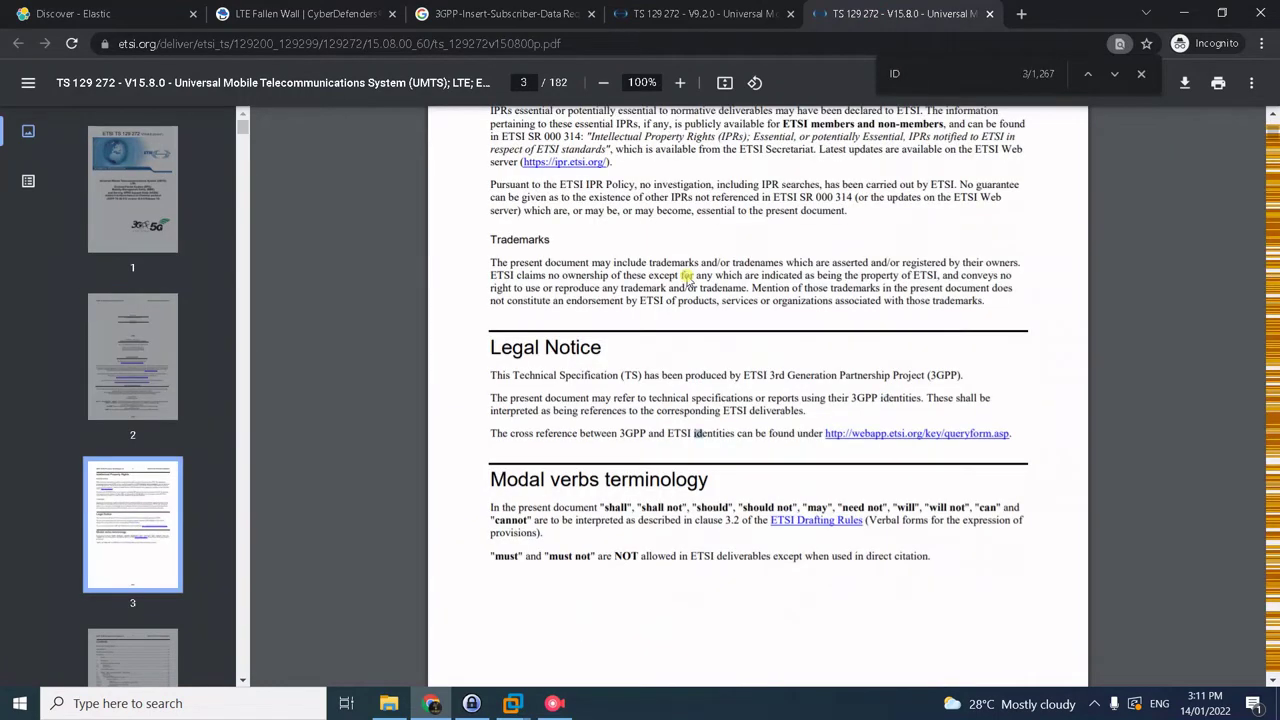
pyautogui.press('Return')
pyautogui.press('Return')
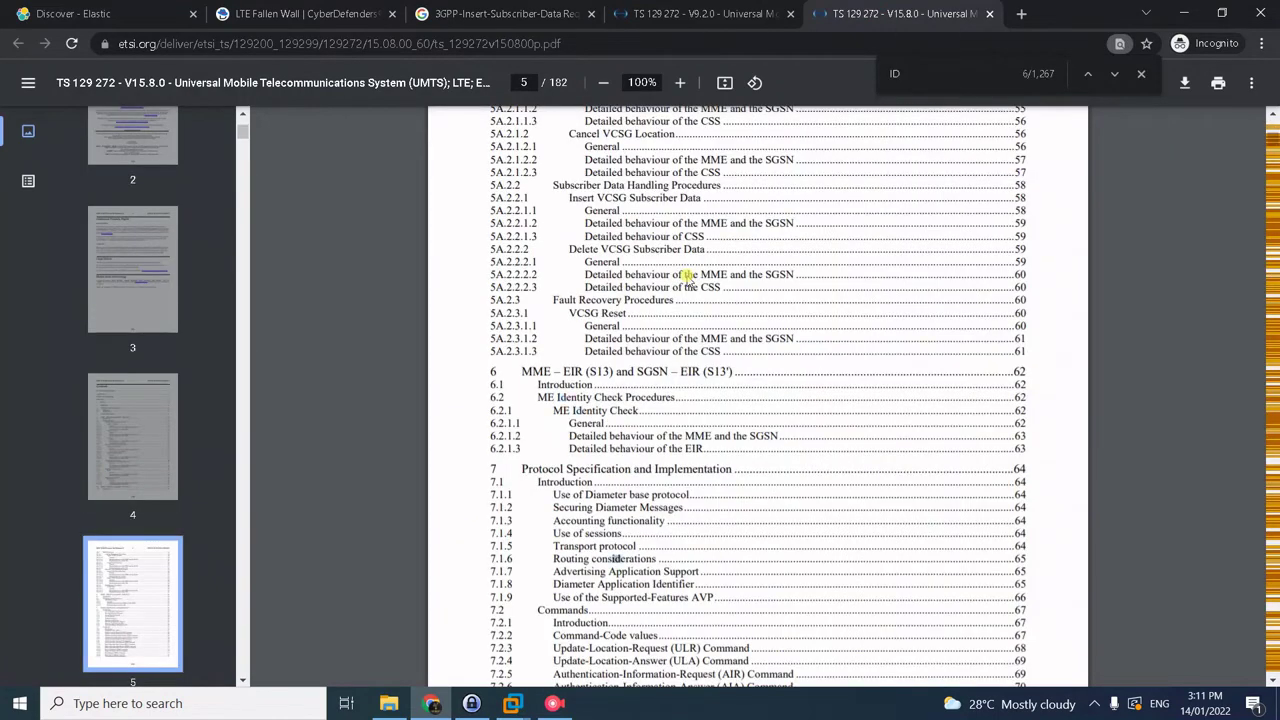
pyautogui.press('Return')
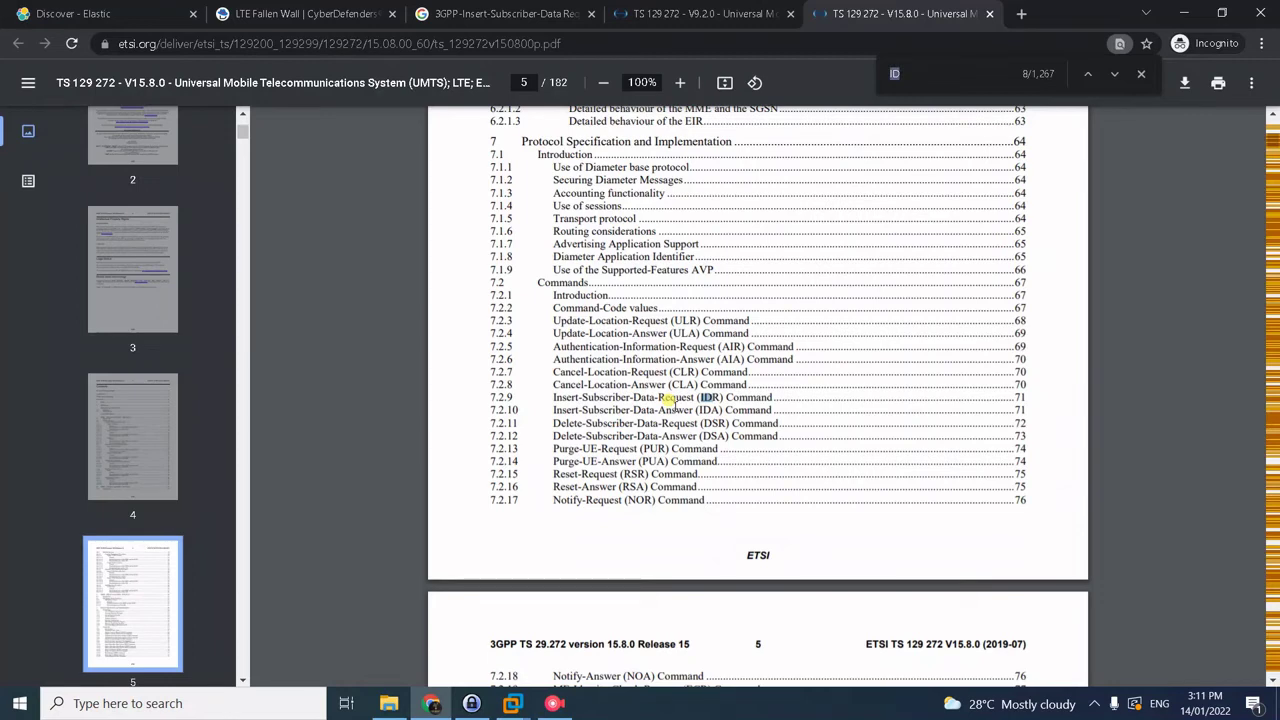
pyautogui.write('R')
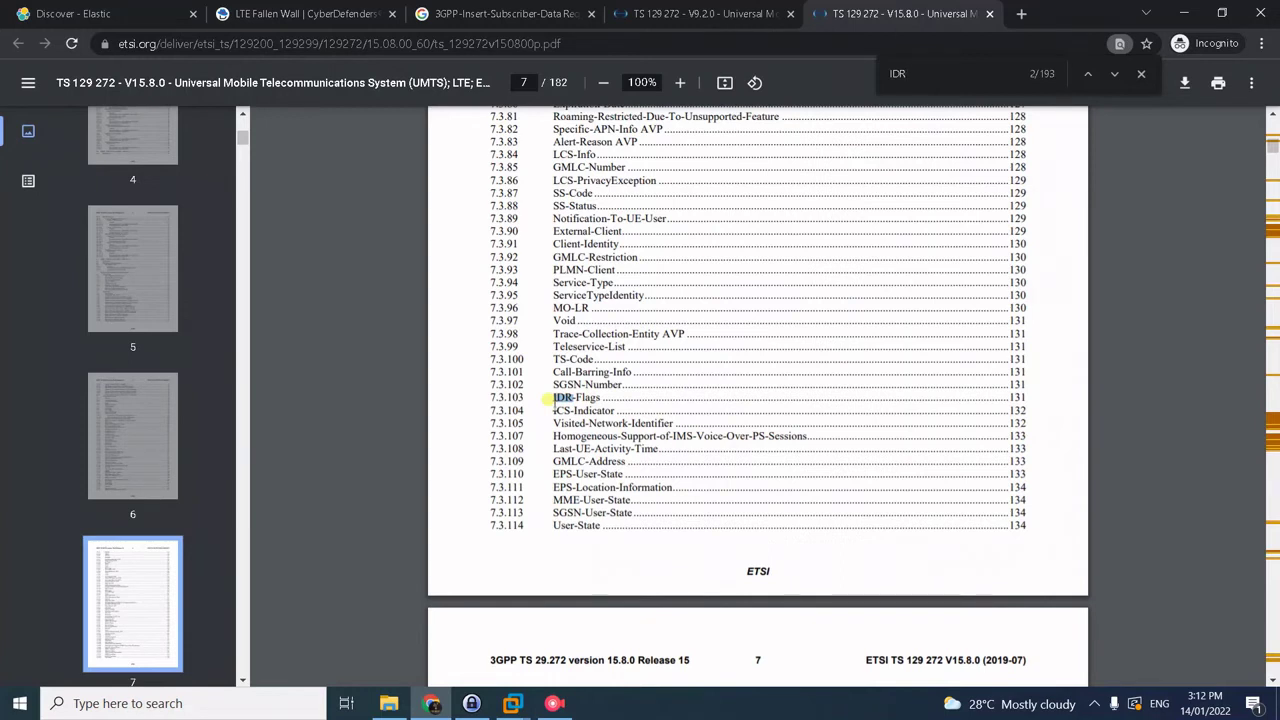
# Step: Select the IDR-Flags entry in the table of contents and search the document for "IDR-Flags"
pyautogui.moveTo(556, 403); pyautogui.dragTo(602, 397)
pyautogui.click(556, 395)
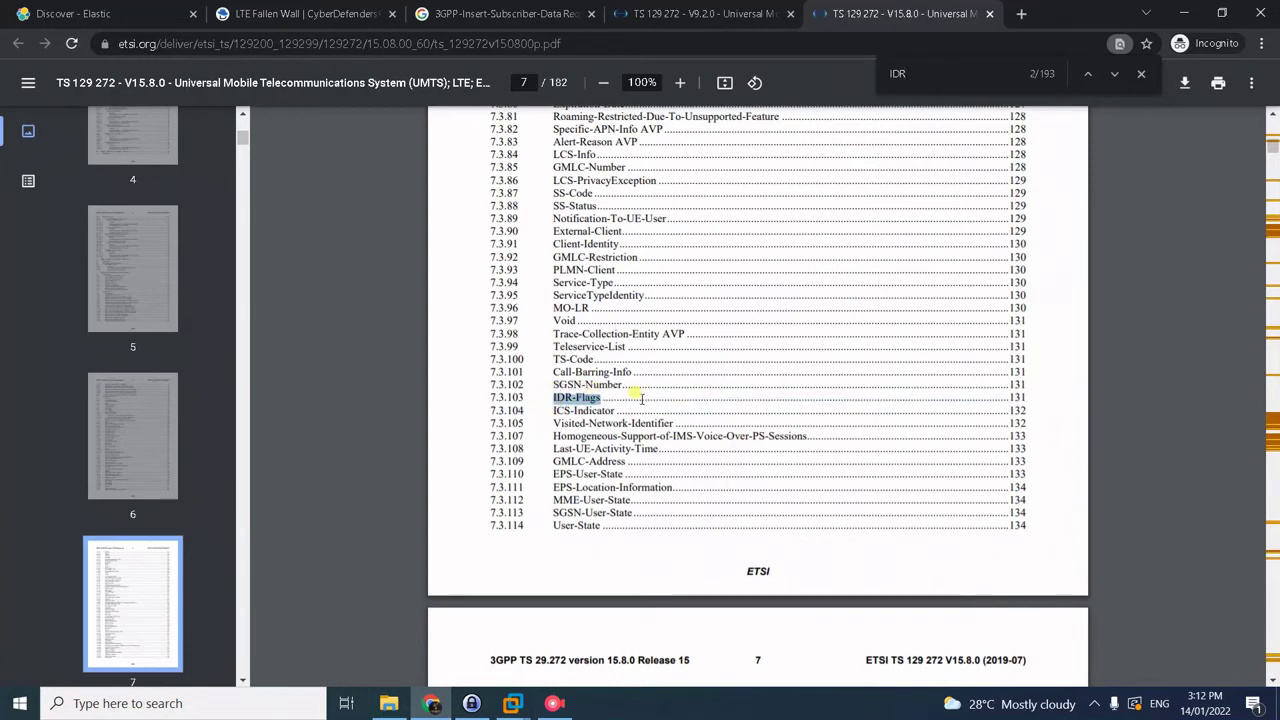
pyautogui.hotkey('ctrl', 'f')
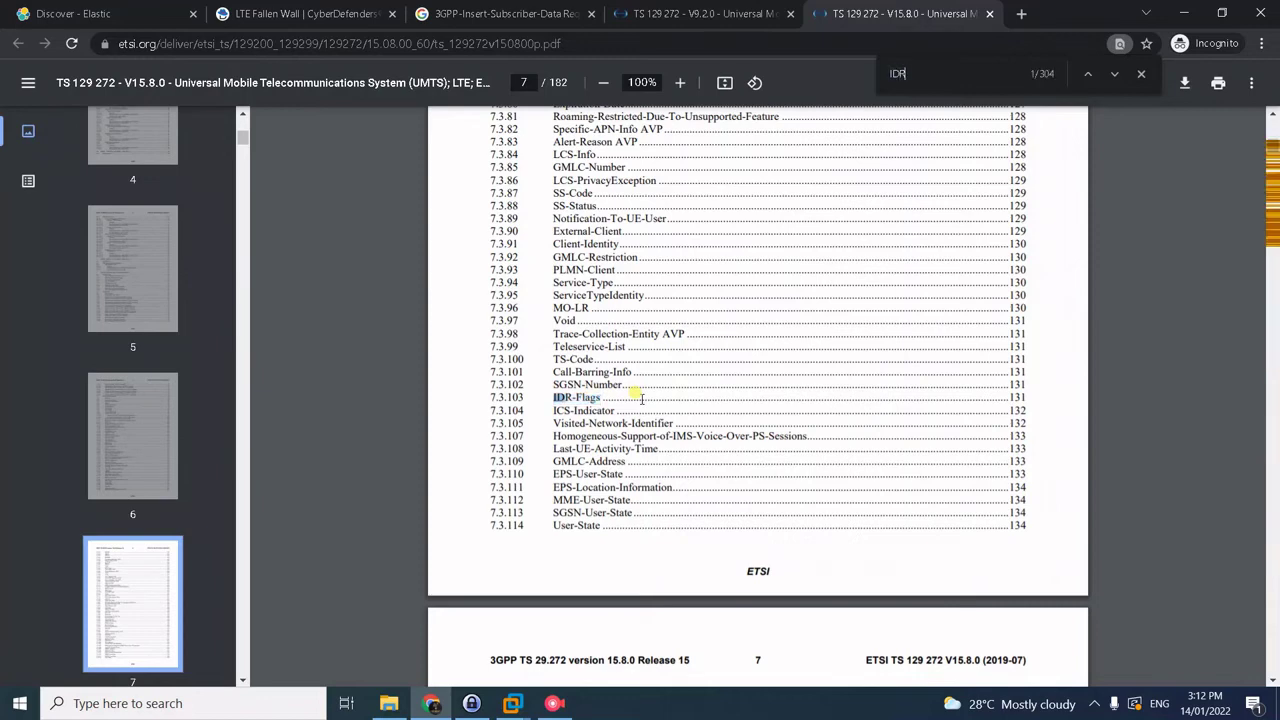
pyautogui.write('IDR-Flag')
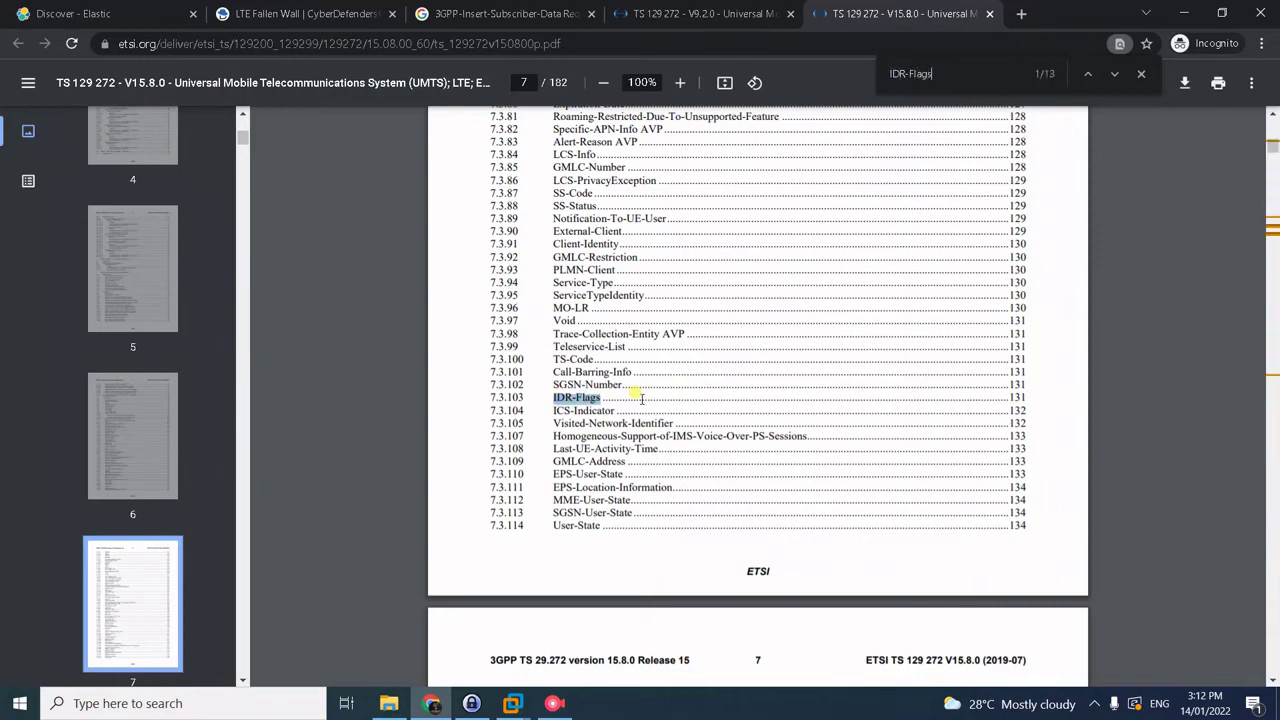
pyautogui.write('s')
pyautogui.press('Return')
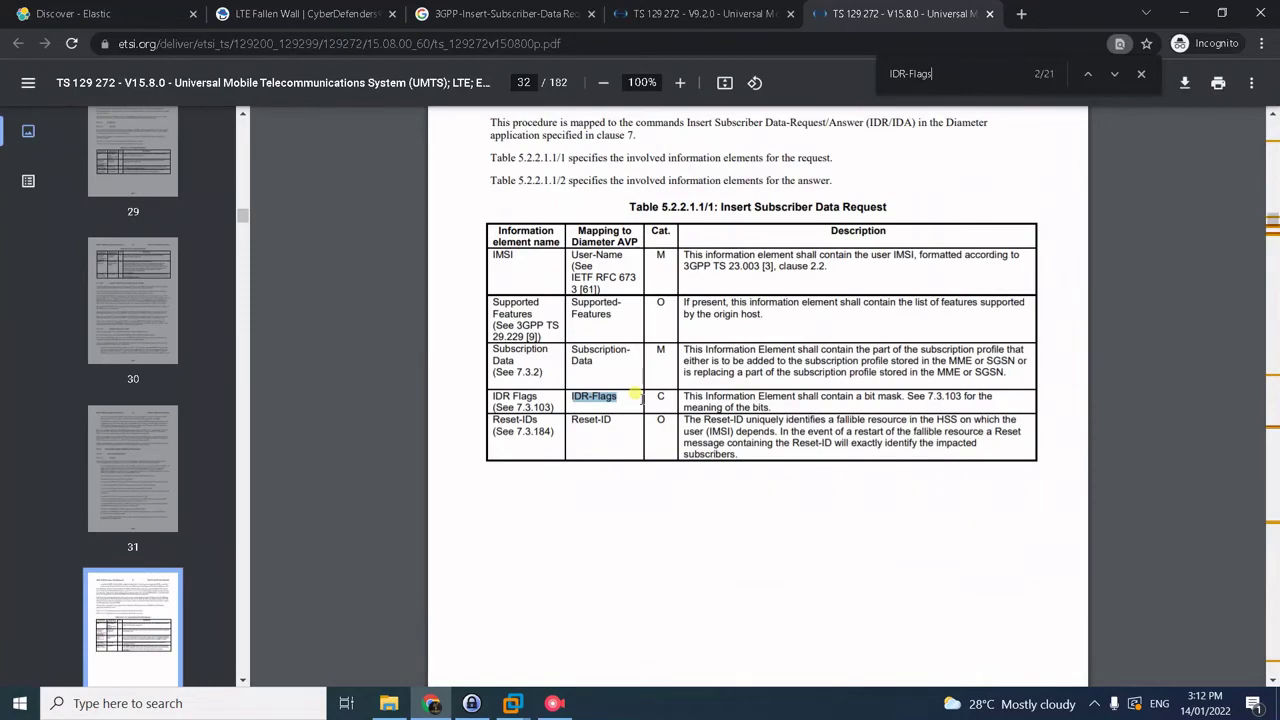
# Step: Go through the IDR-Flags matches to section 7.3.103 and examine the bit descriptions in Table 7.3.103/1
pyautogui.press('Return')
pyautogui.press('Return')
pyautogui.press('Return')
pyautogui.press('Return')
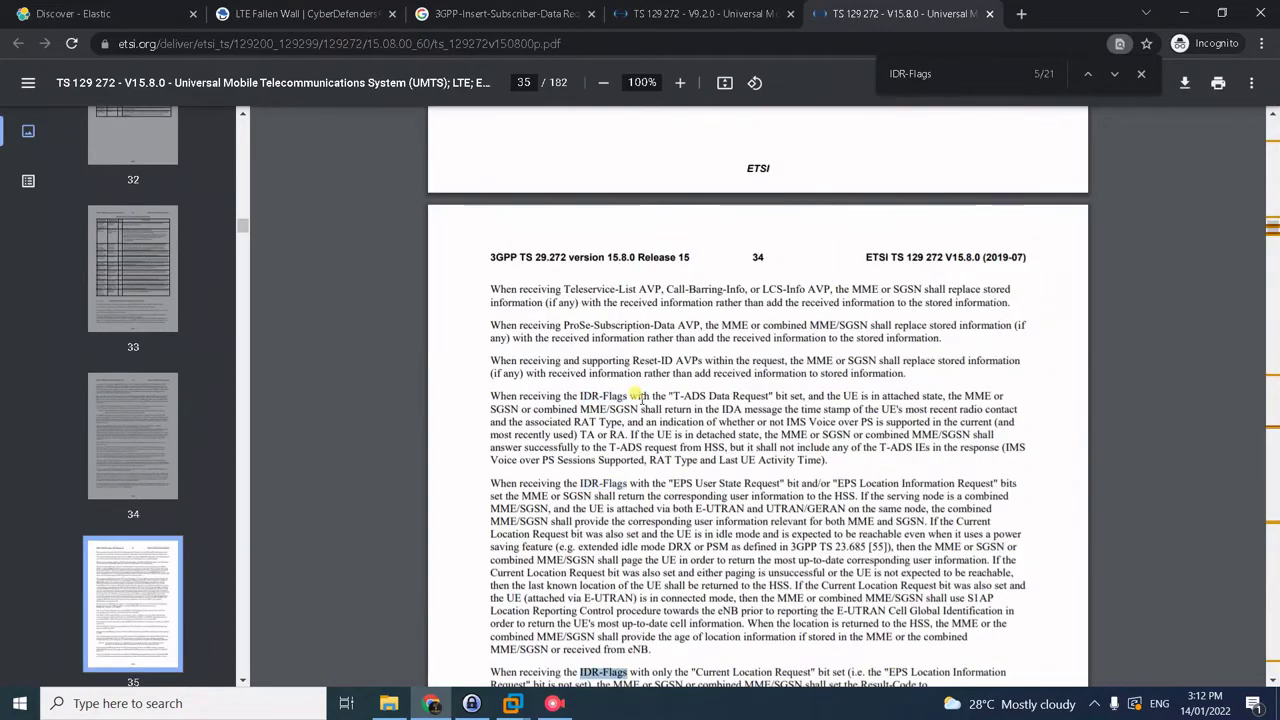
pyautogui.press('Return')
pyautogui.press('Return')
pyautogui.press('Return')
pyautogui.press('Return')
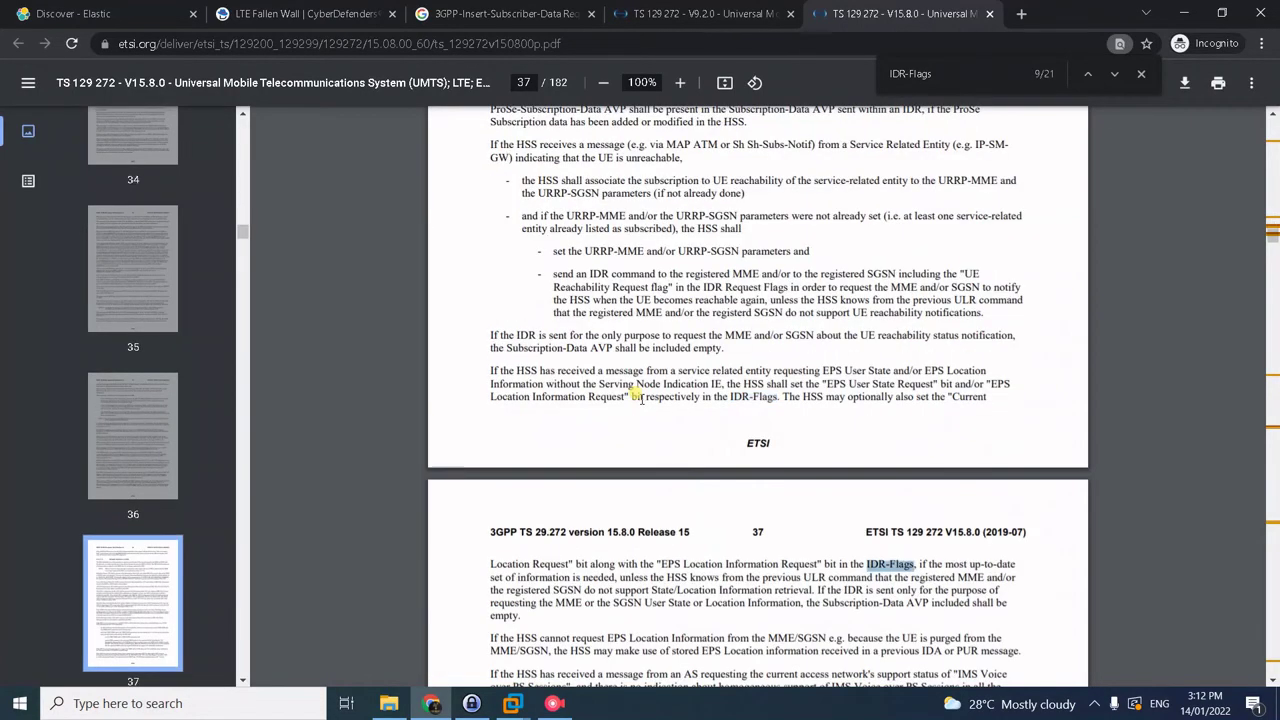
pyautogui.press('Return')
pyautogui.press('Return')
pyautogui.press('Return')
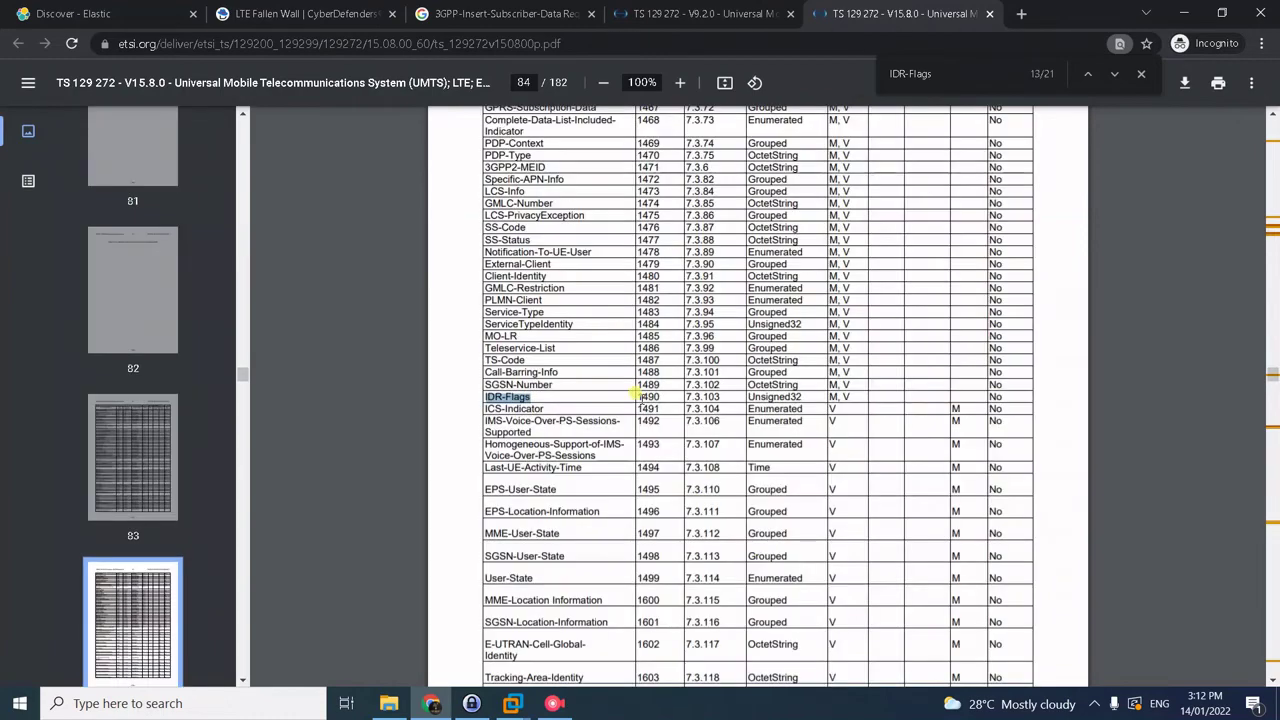
pyautogui.press('Return')
pyautogui.press('Return')
pyautogui.press('Return')
pyautogui.press('Return')
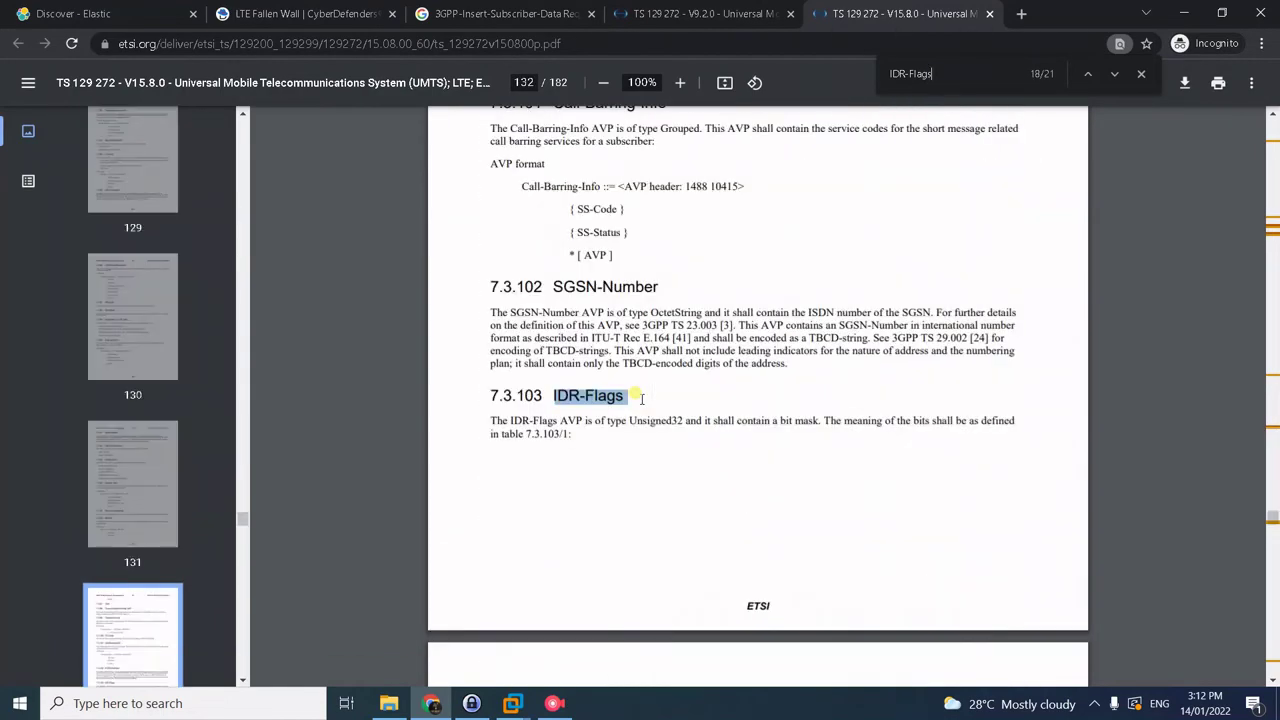
pyautogui.scroll(-6, 641, 398)
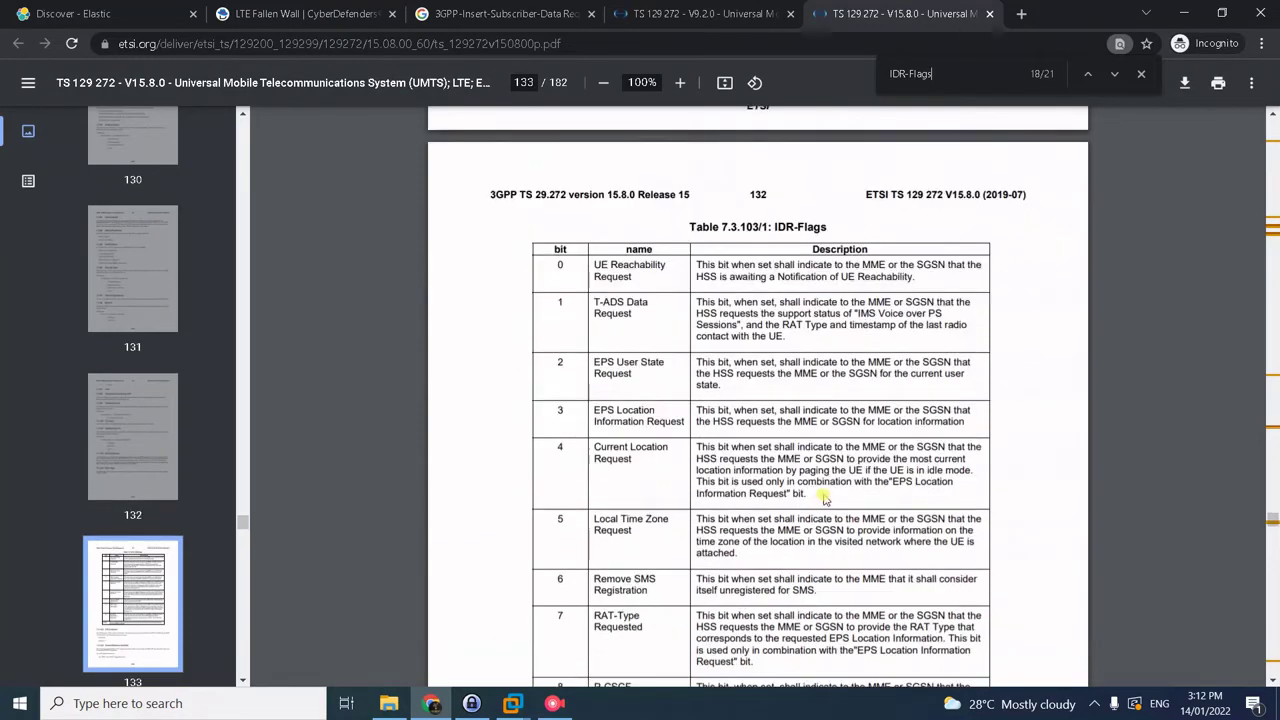
pyautogui.scroll(-1, 735, 410)
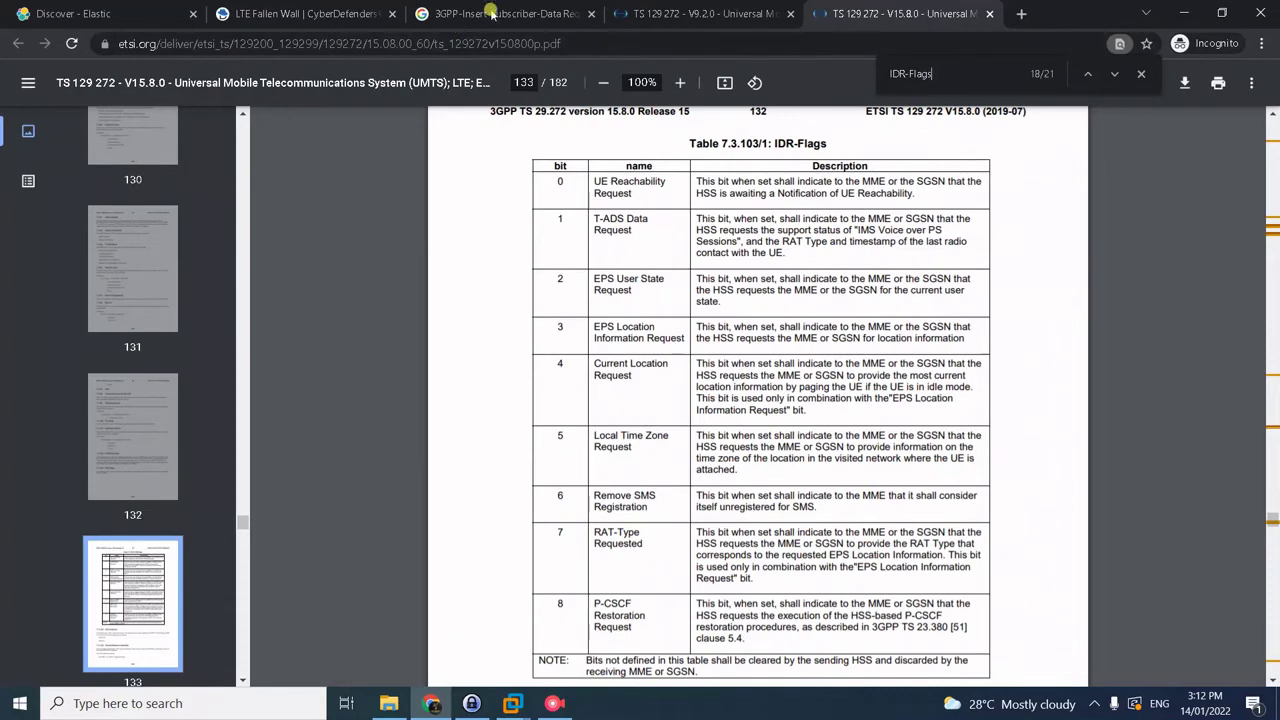
# Step: Compare challenge questions #12 and #13 with the IDR-Flags bit table in the ETSI document
pyautogui.click(345, 16)
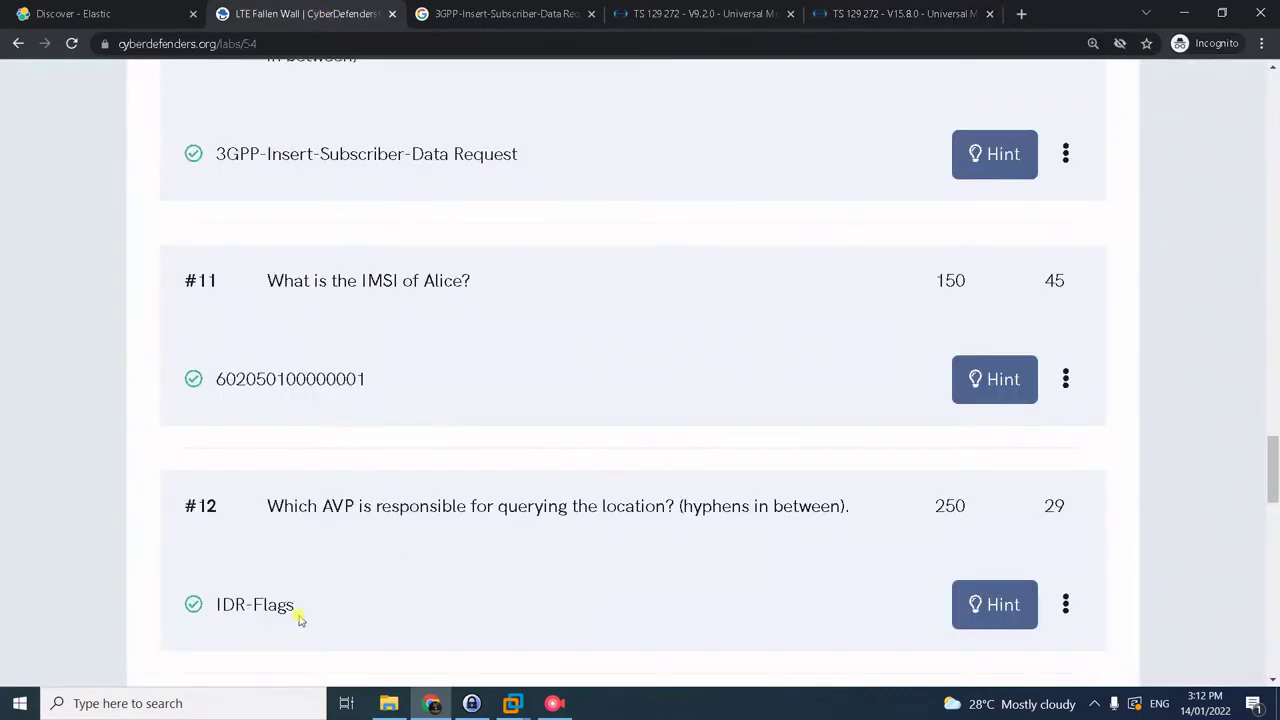
pyautogui.scroll(-1, 298, 620)
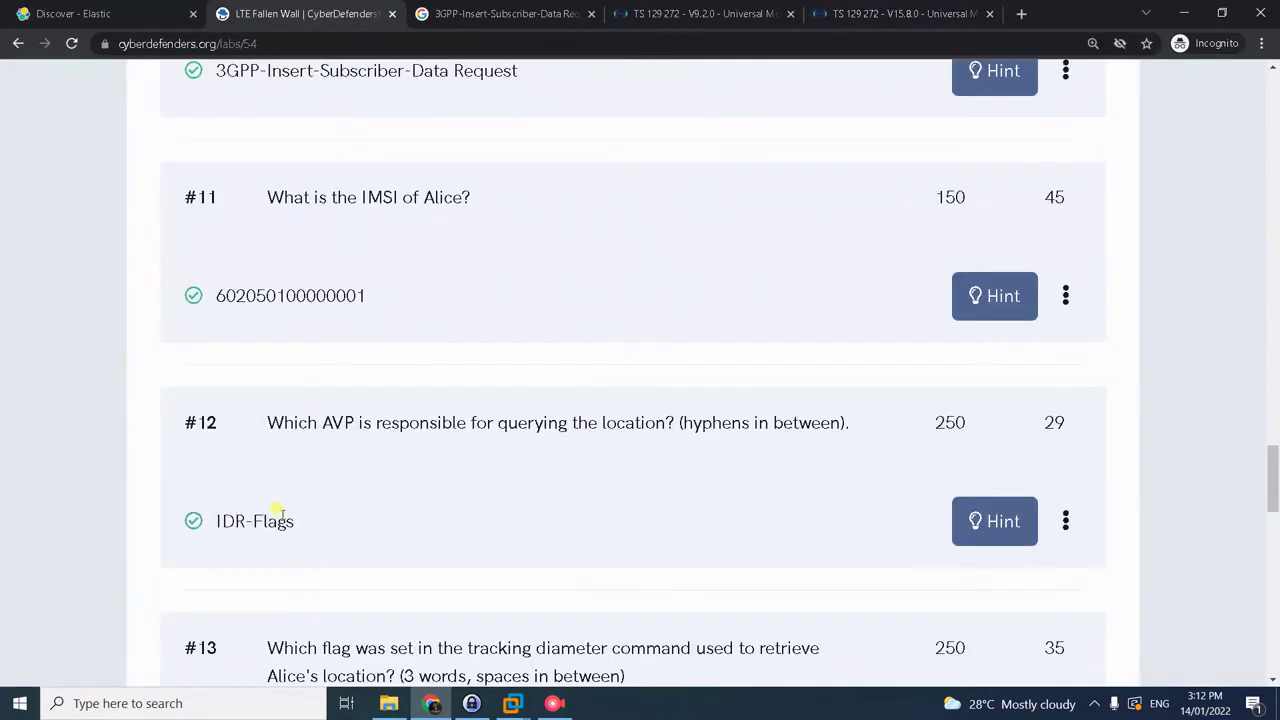
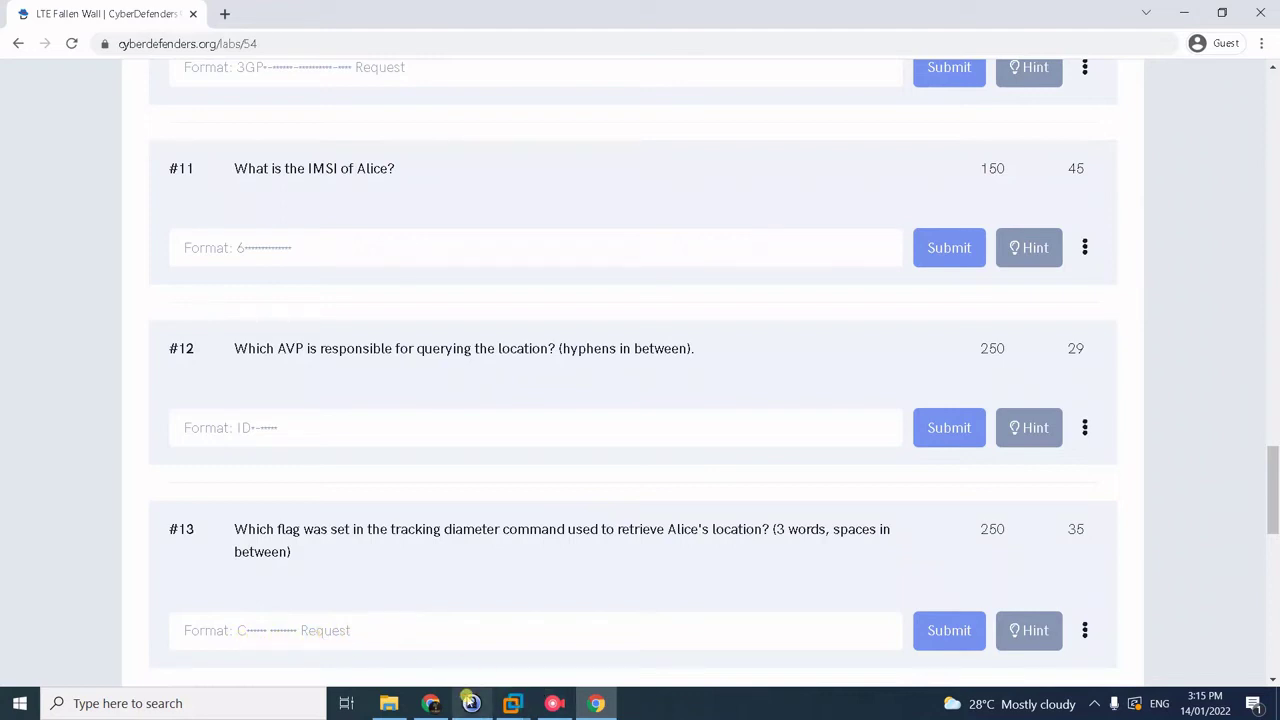
pyautogui.moveTo(441, 705)
pyautogui.click(430, 632)
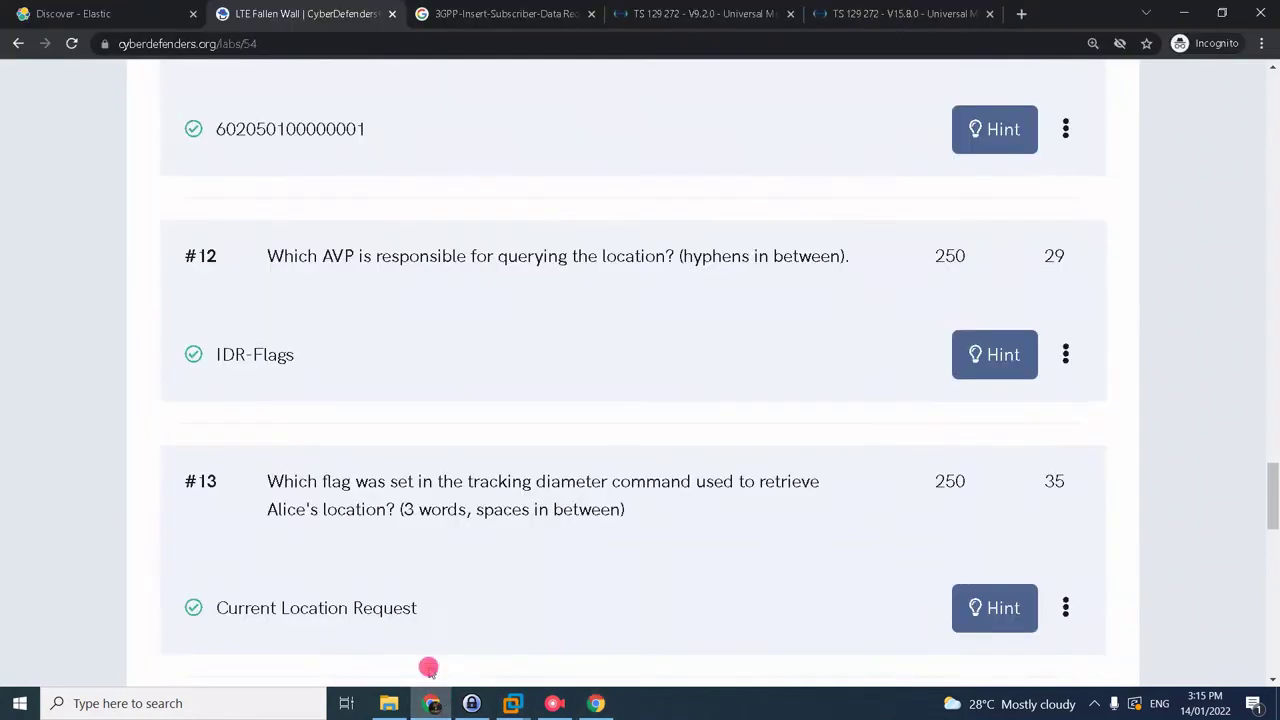
pyautogui.click(883, 8)
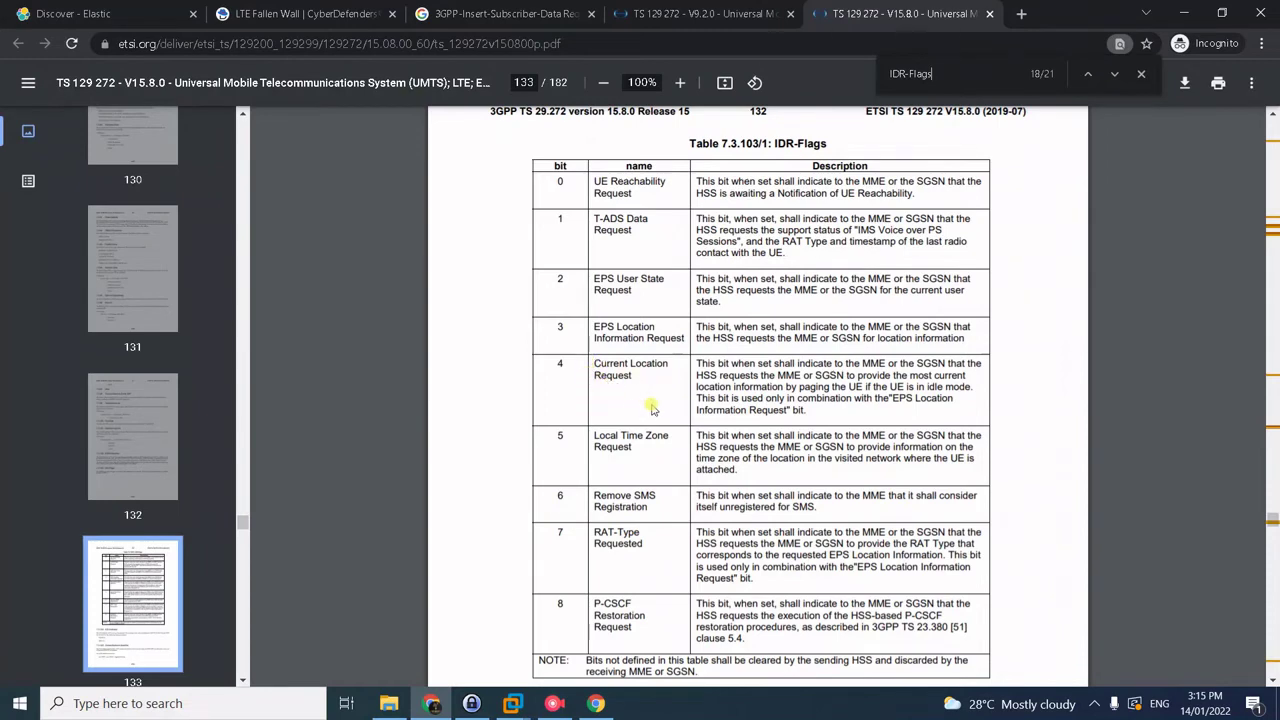
pyautogui.hotkey('alt', 'Tab')
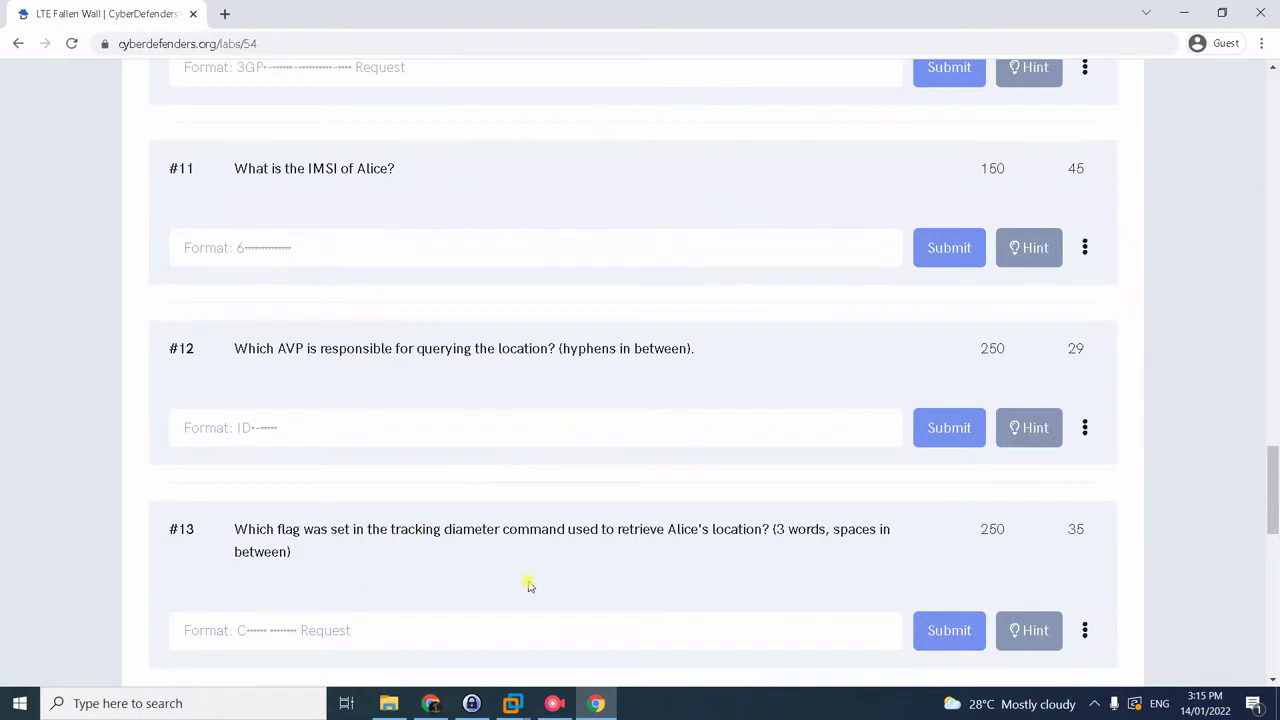
pyautogui.hotkey('alt', 'Tab')
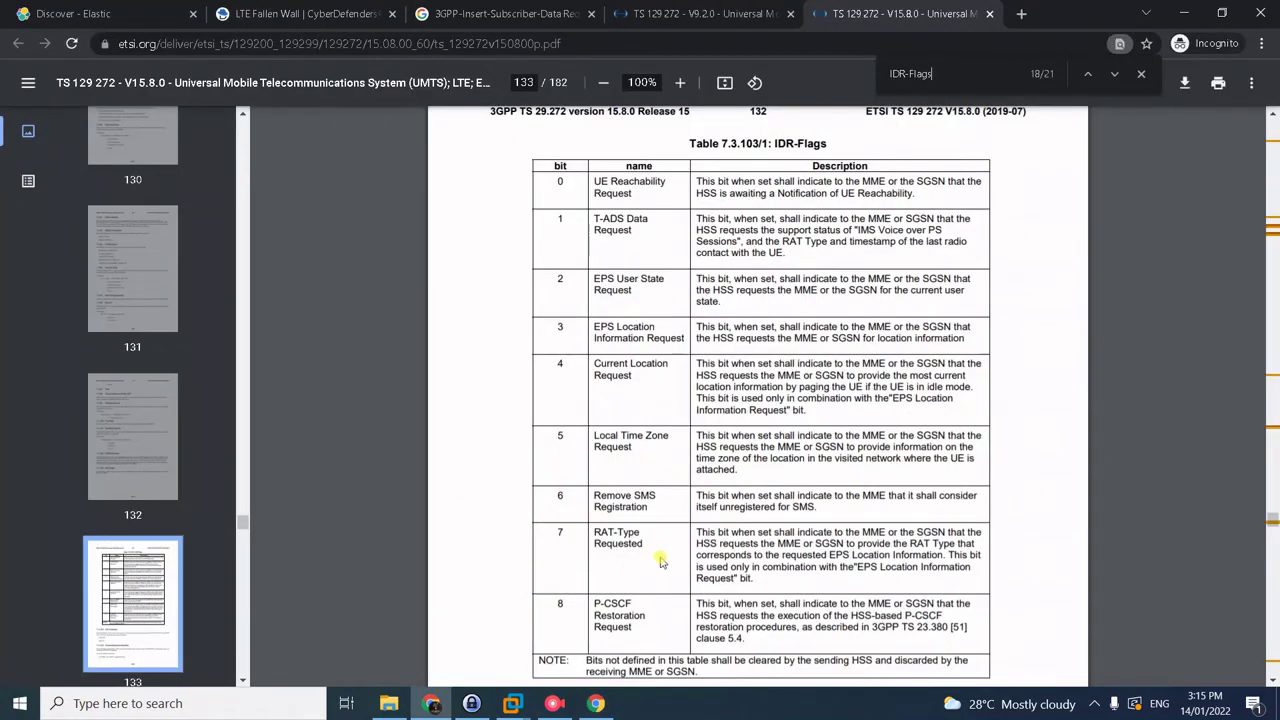
# Step: Return to the unanswered challenge page and read question #14 about the spoofed origin hostname
pyautogui.hotkey('alt', 'Tab')
pyautogui.scroll(-1, 612, 555)
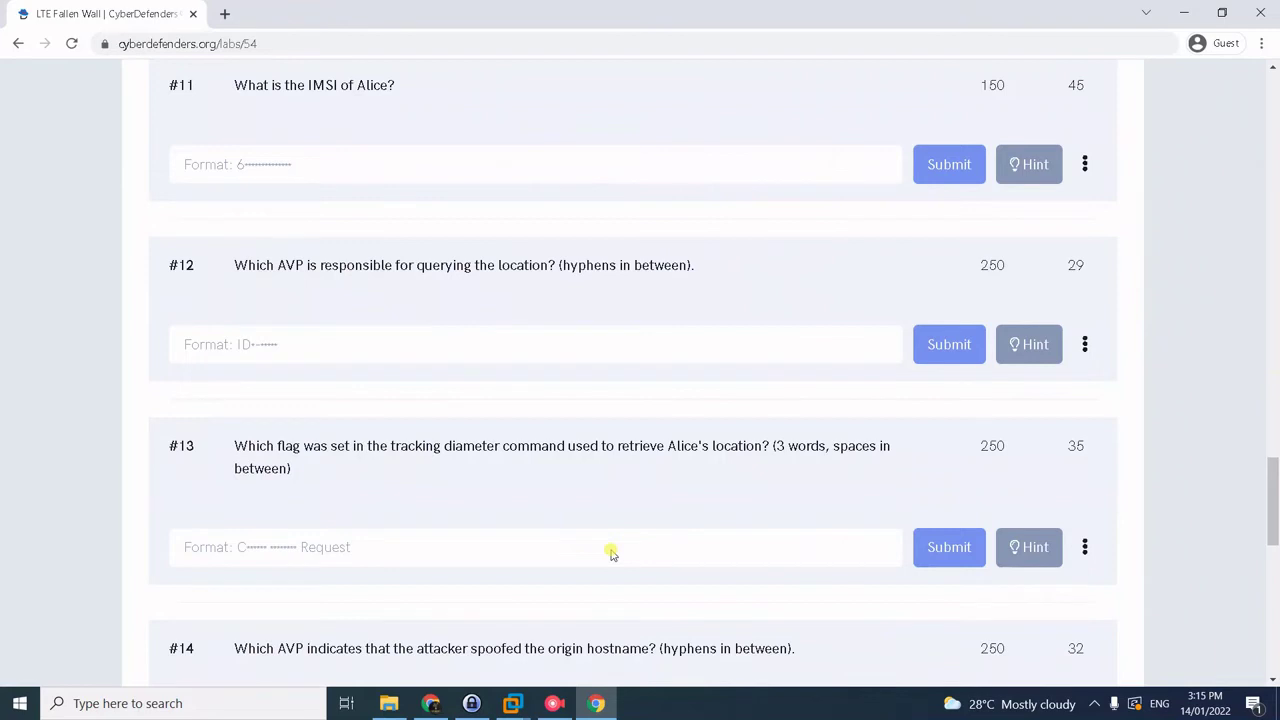
pyautogui.scroll(-1, 612, 555)
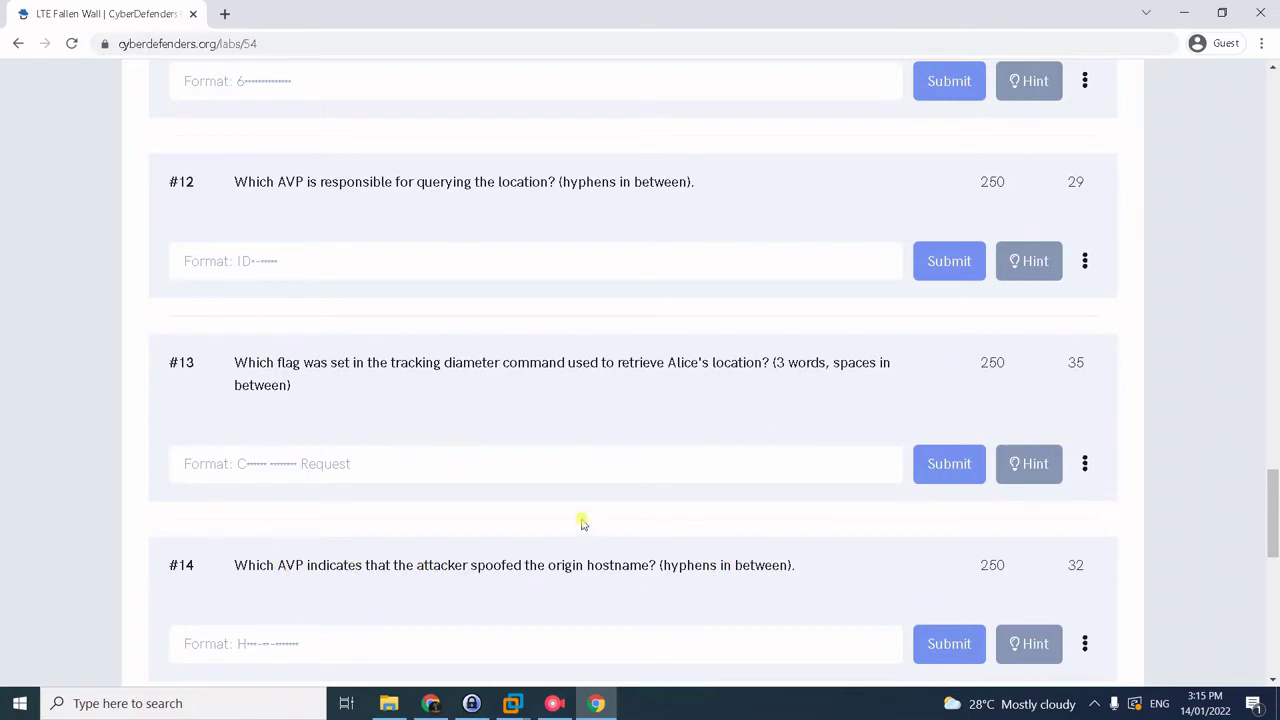
# Step: Switch to Elastic Discover and replace the query with a search for 6.6.6.135
pyautogui.hotkey('alt', 'Tab')
pyautogui.hotkey('alt', 'Tab')
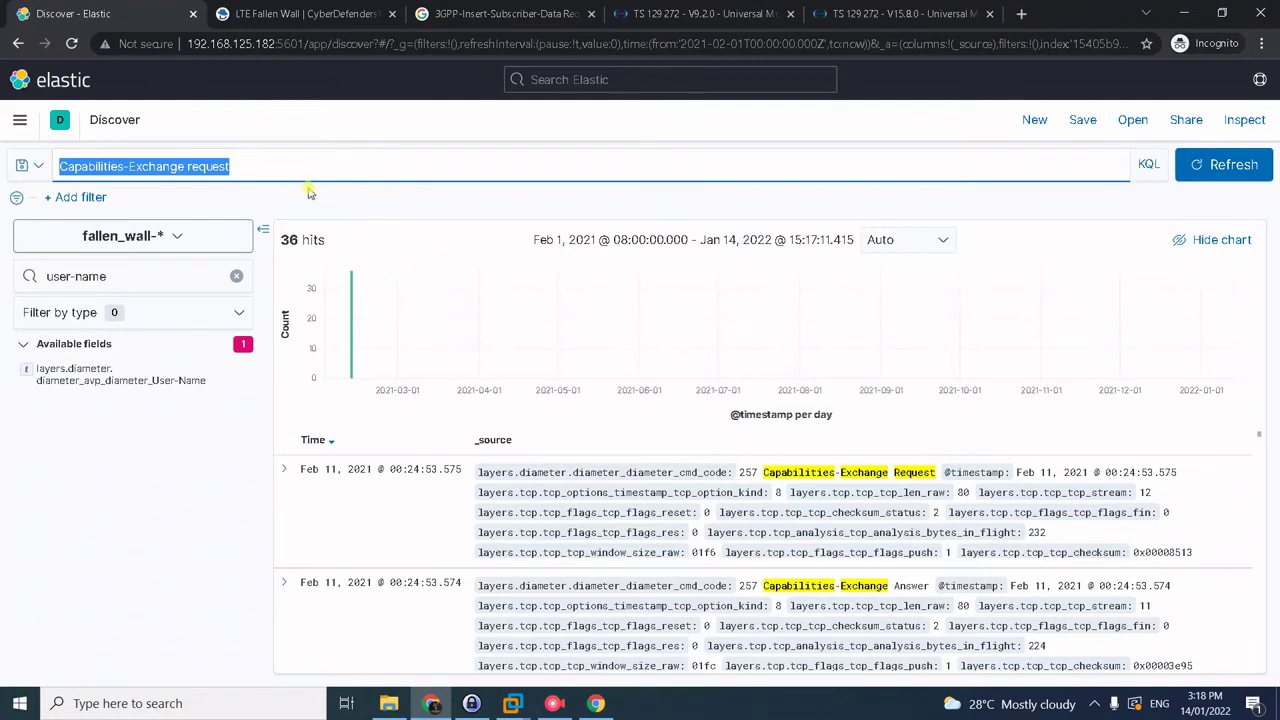
pyautogui.press('BackSpace')
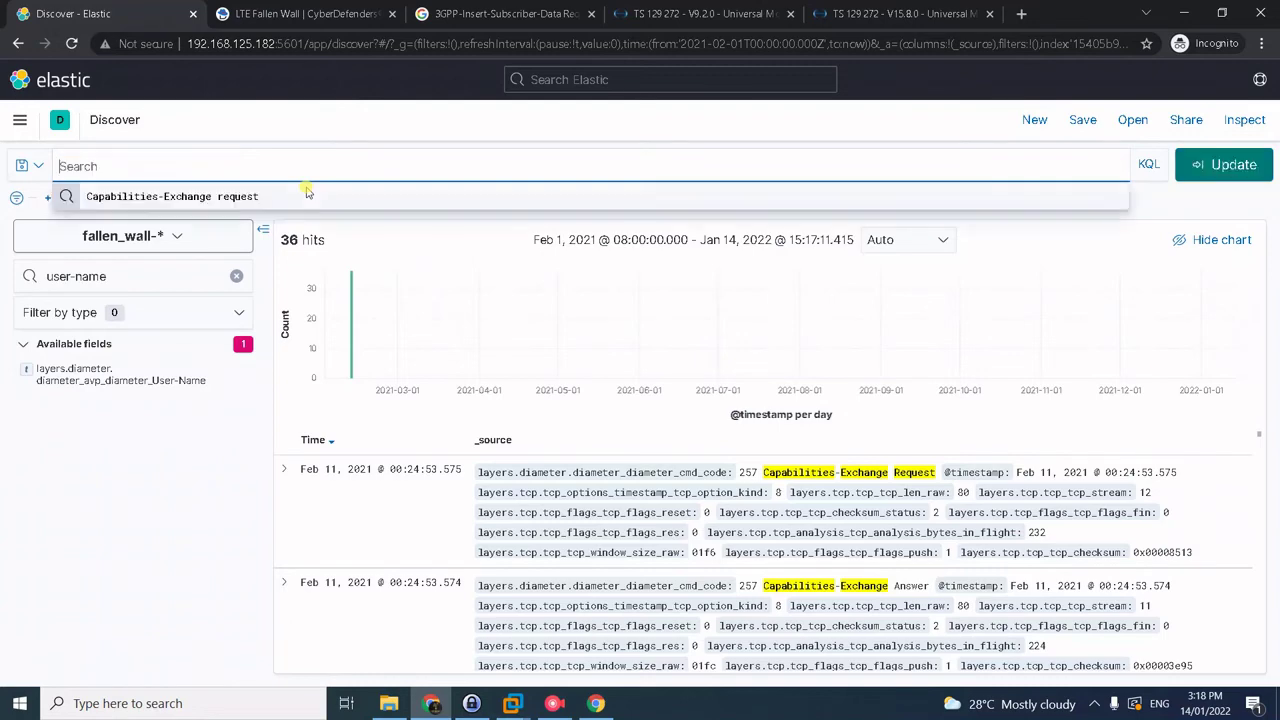
pyautogui.write('6.')
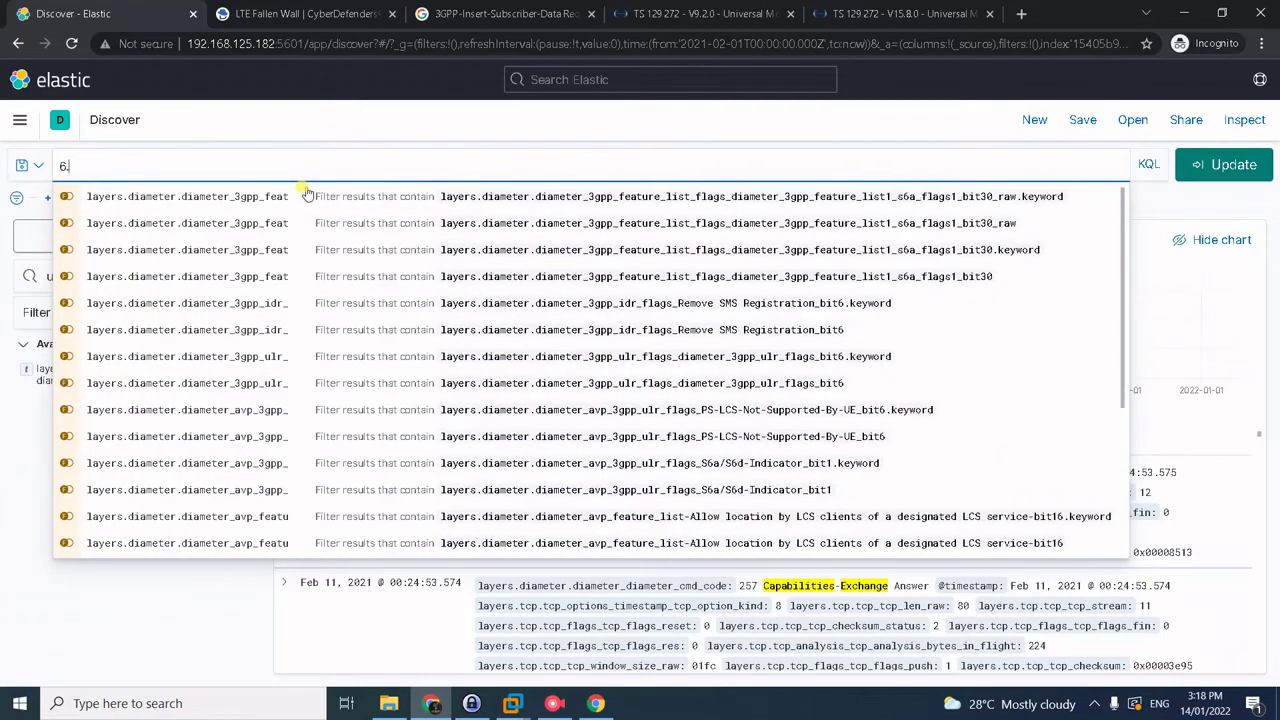
pyautogui.write('6.6.135')
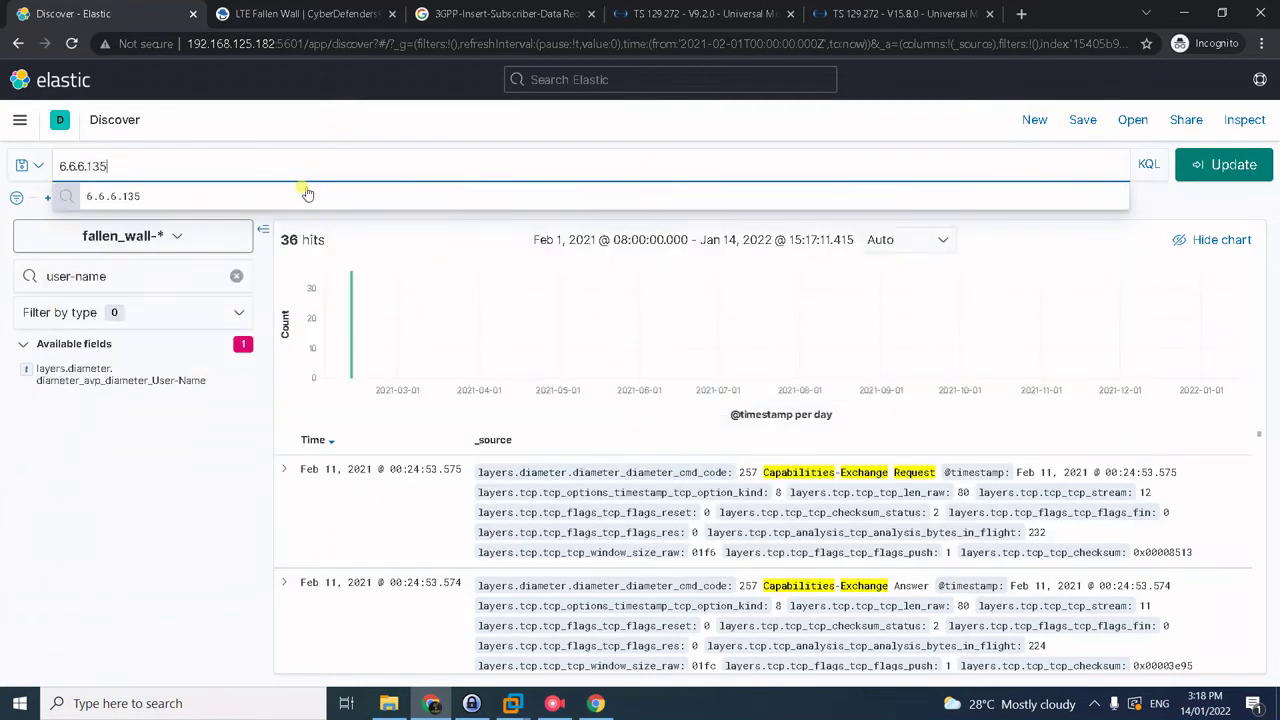
pyautogui.press('Return')
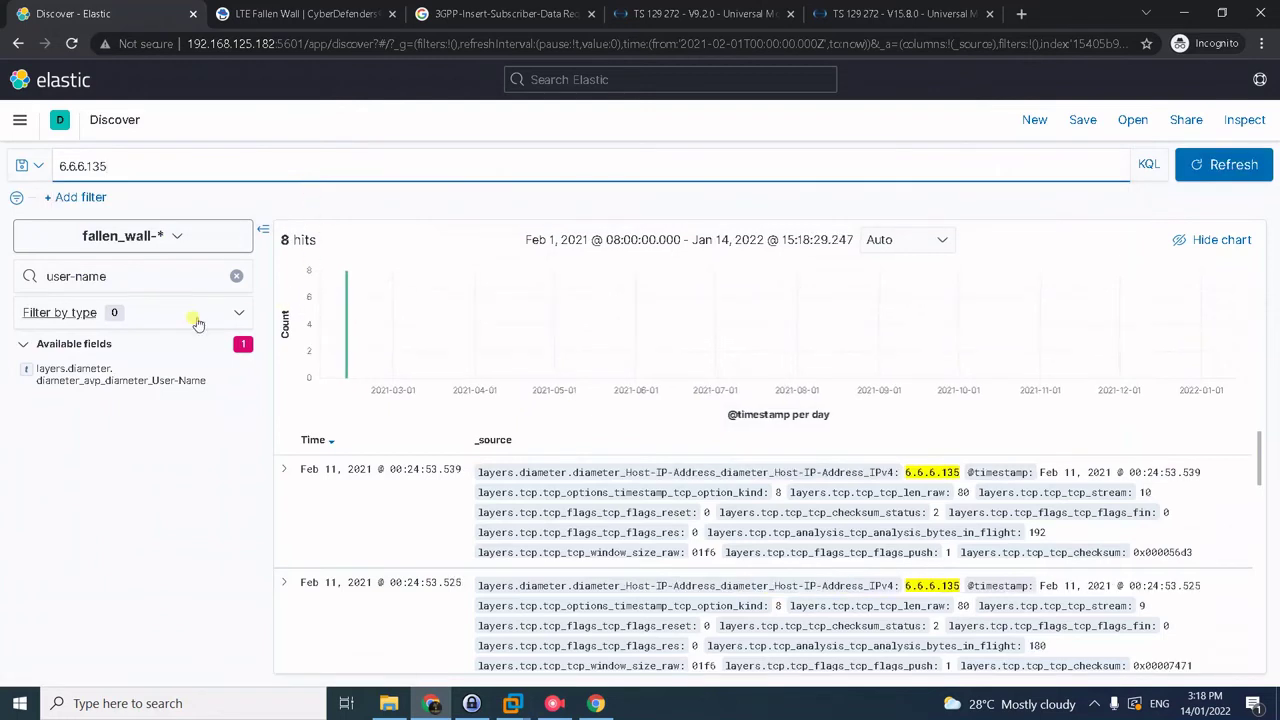
# Step: Filter the available fields by "host" and examine the top values of the diameter Origin-Host field
pyautogui.click(228, 276)
pyautogui.click(236, 276)
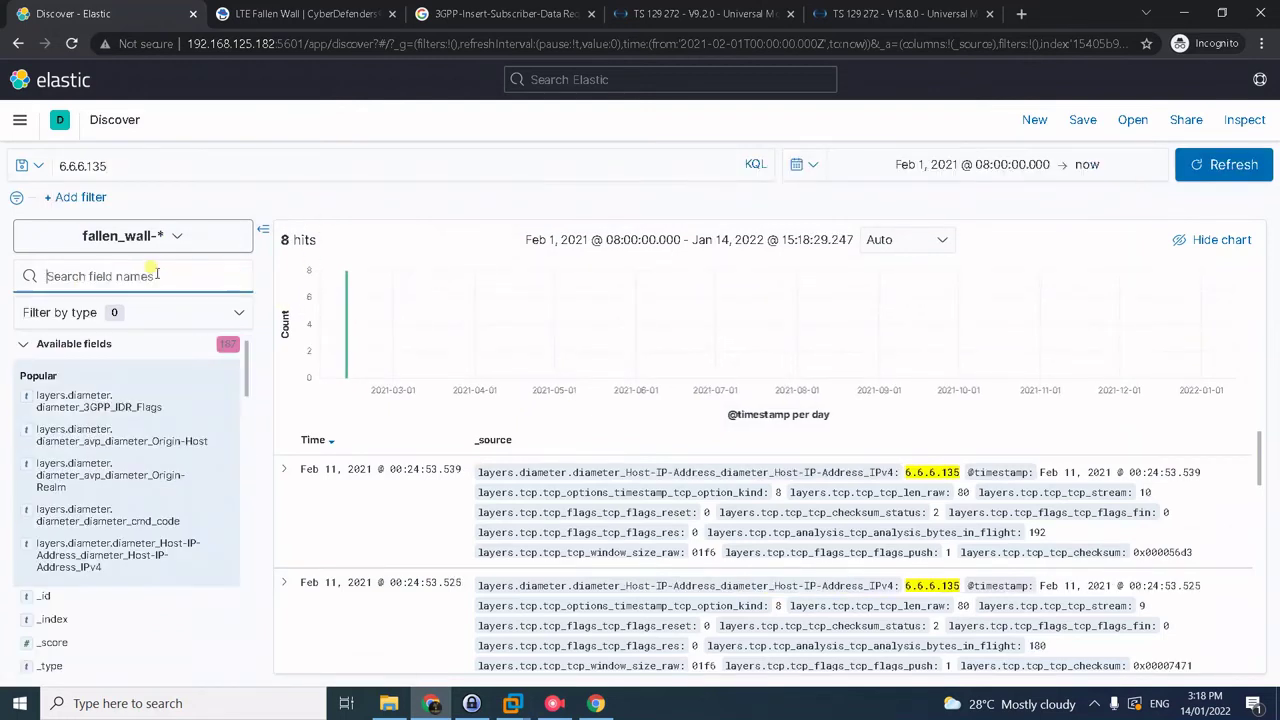
pyautogui.write('host')
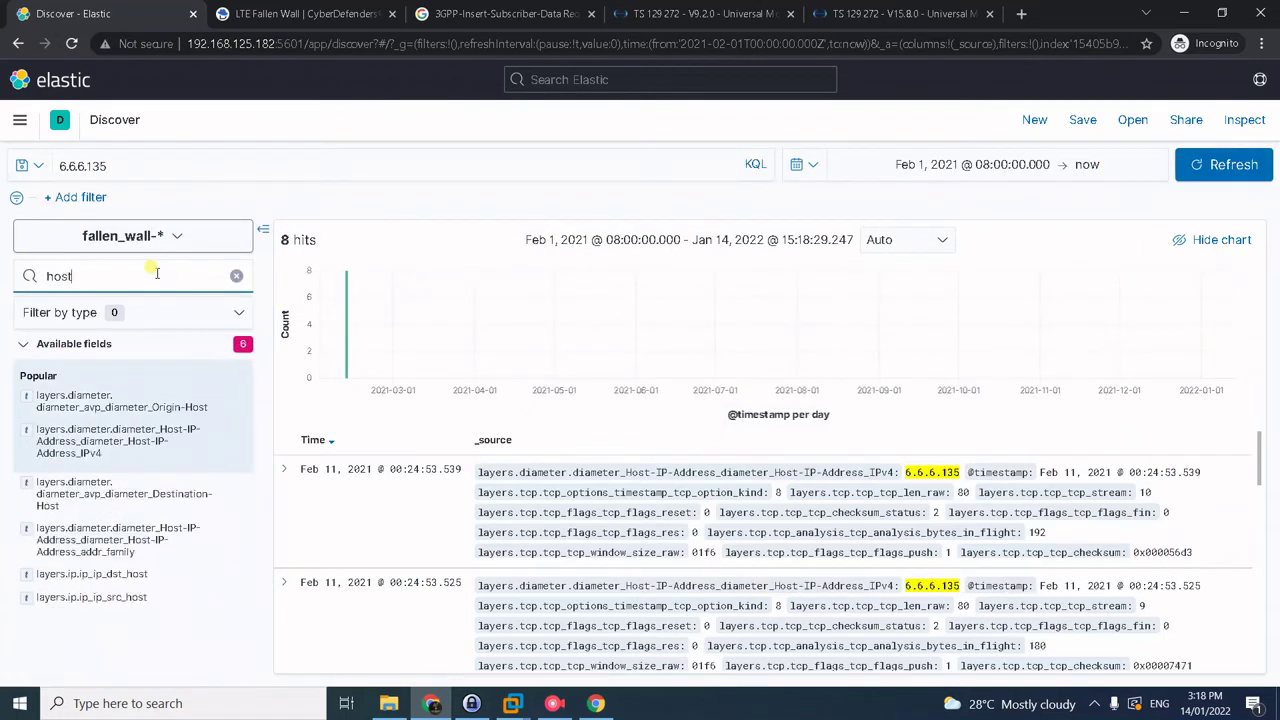
pyautogui.click(170, 403)
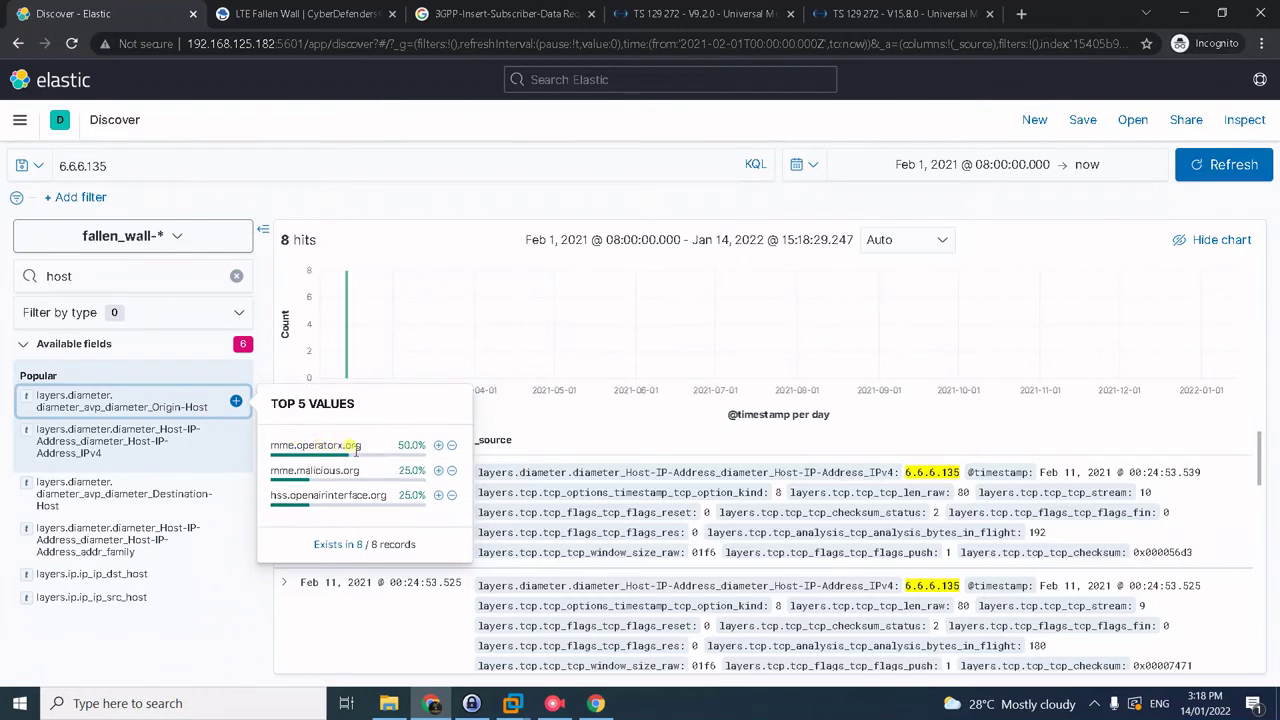
# Step: Check question #14's answer on the challenge page, then inspect the Host-IP-Address_IPv4 field for the 6.6.6.135 query in Discover
pyautogui.click(265, 16)
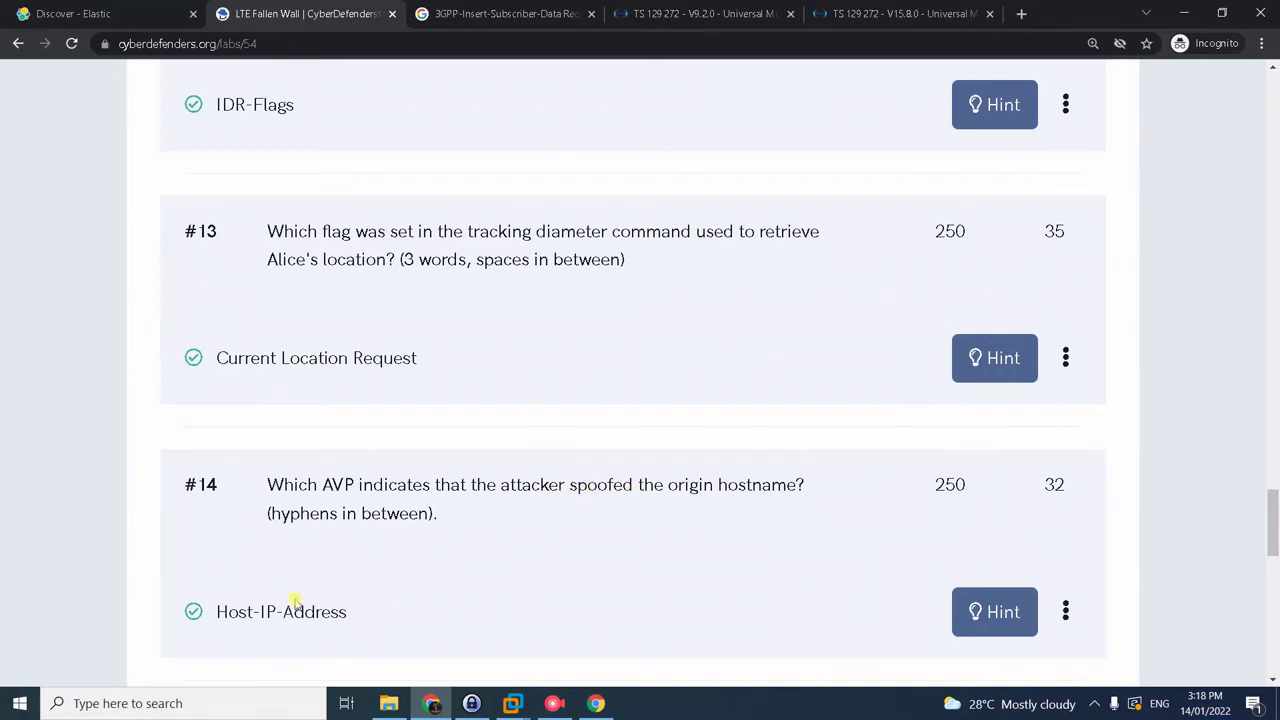
pyautogui.click(128, 12)
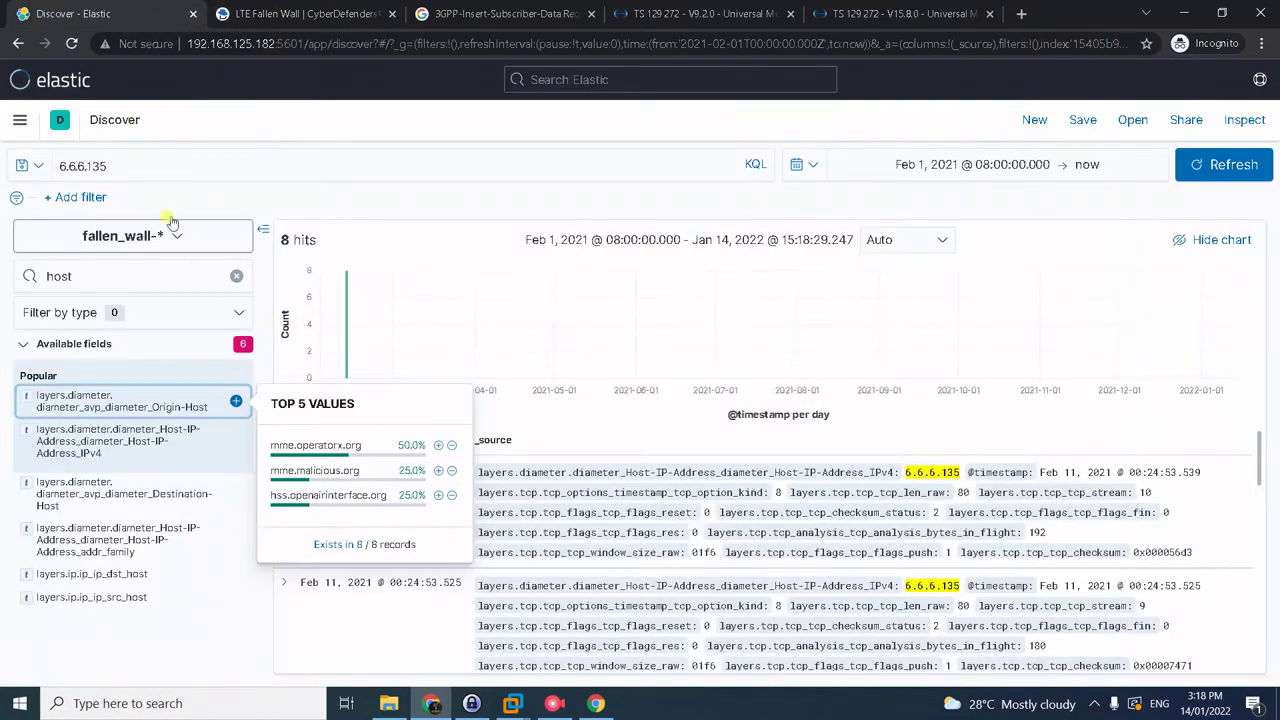
pyautogui.click(100, 166)
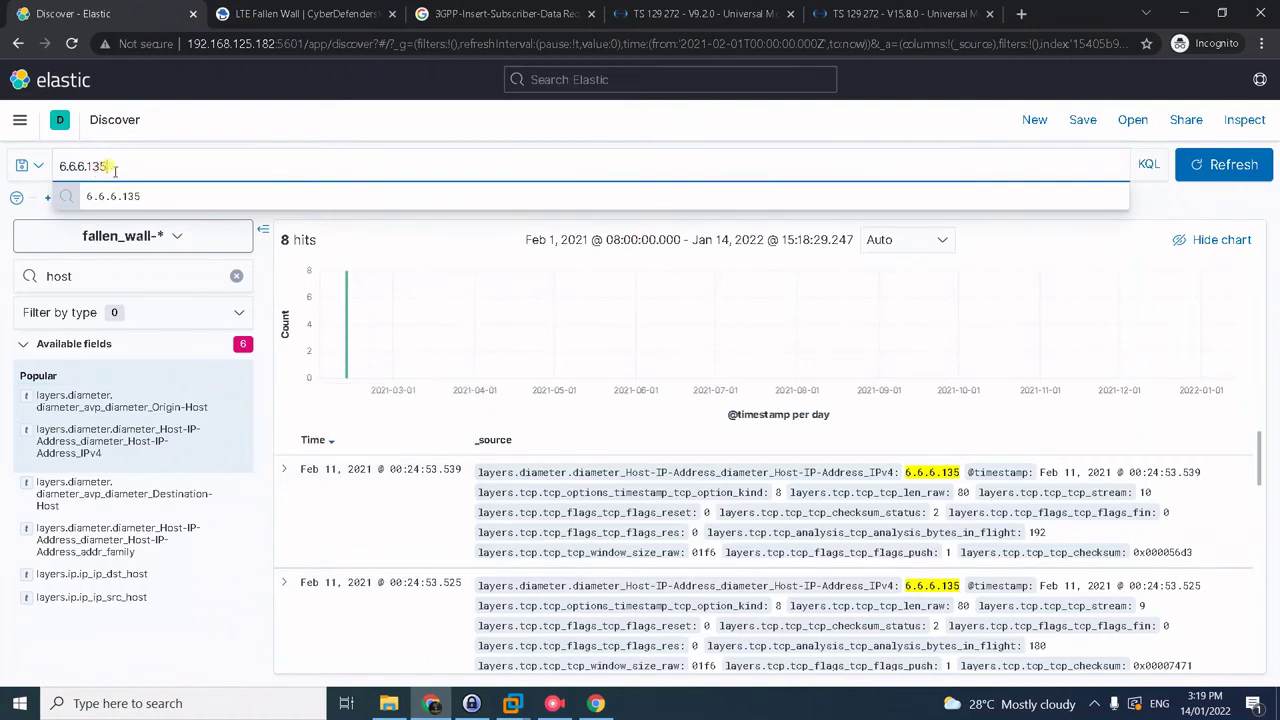
pyautogui.click(145, 428)
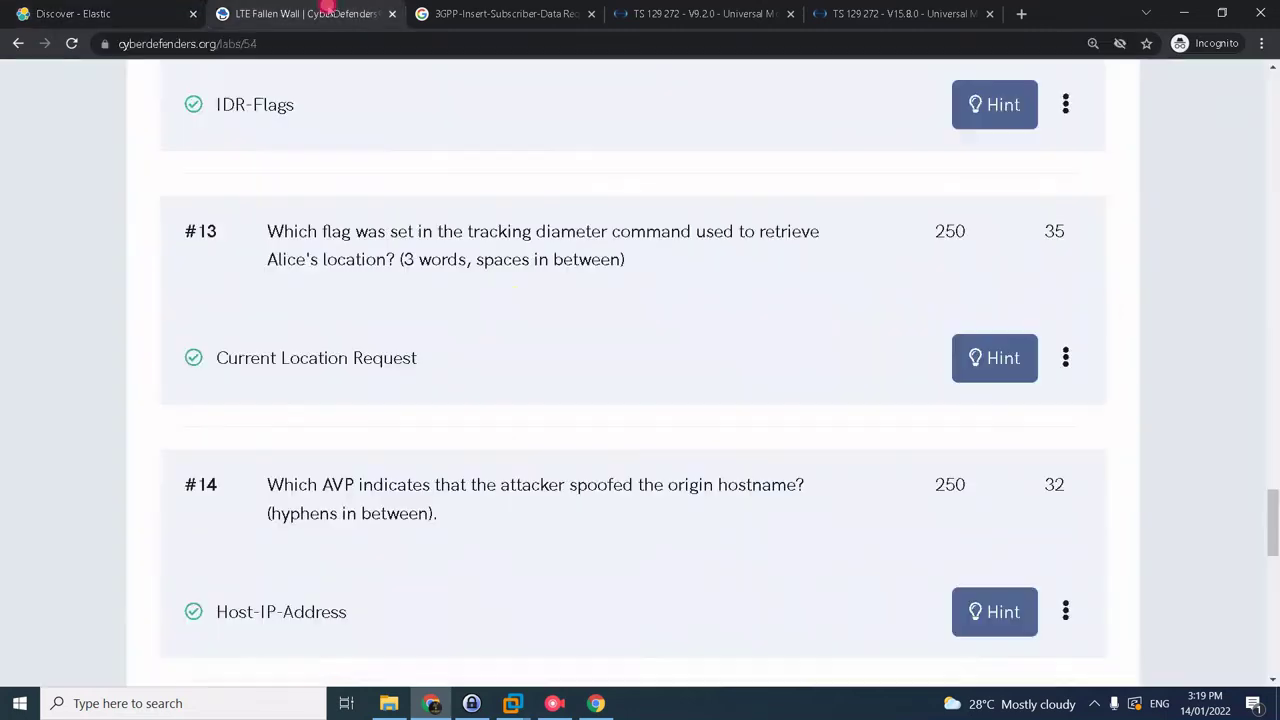
# Step: Go to question #15 about the malicious peer on the challenge page and reveal all three of its hints
pyautogui.click(320, 12)
pyautogui.scroll(-3, 371, 603)
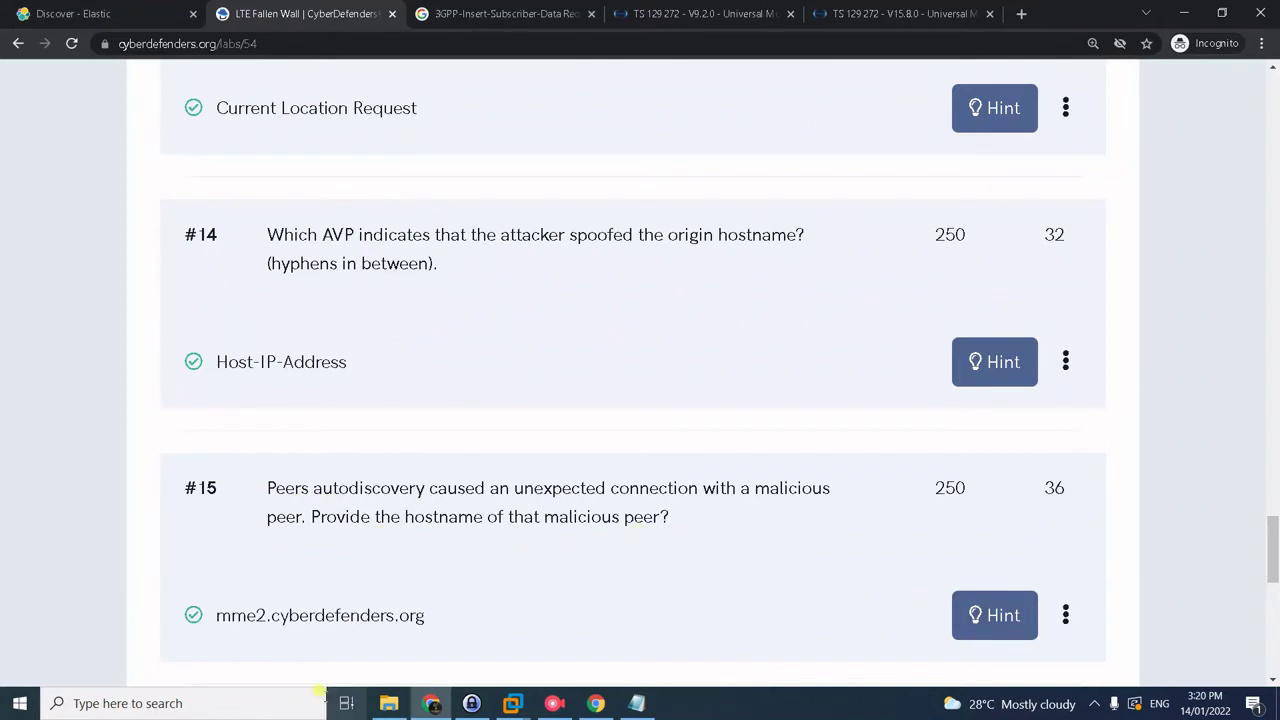
pyautogui.click(994, 620)
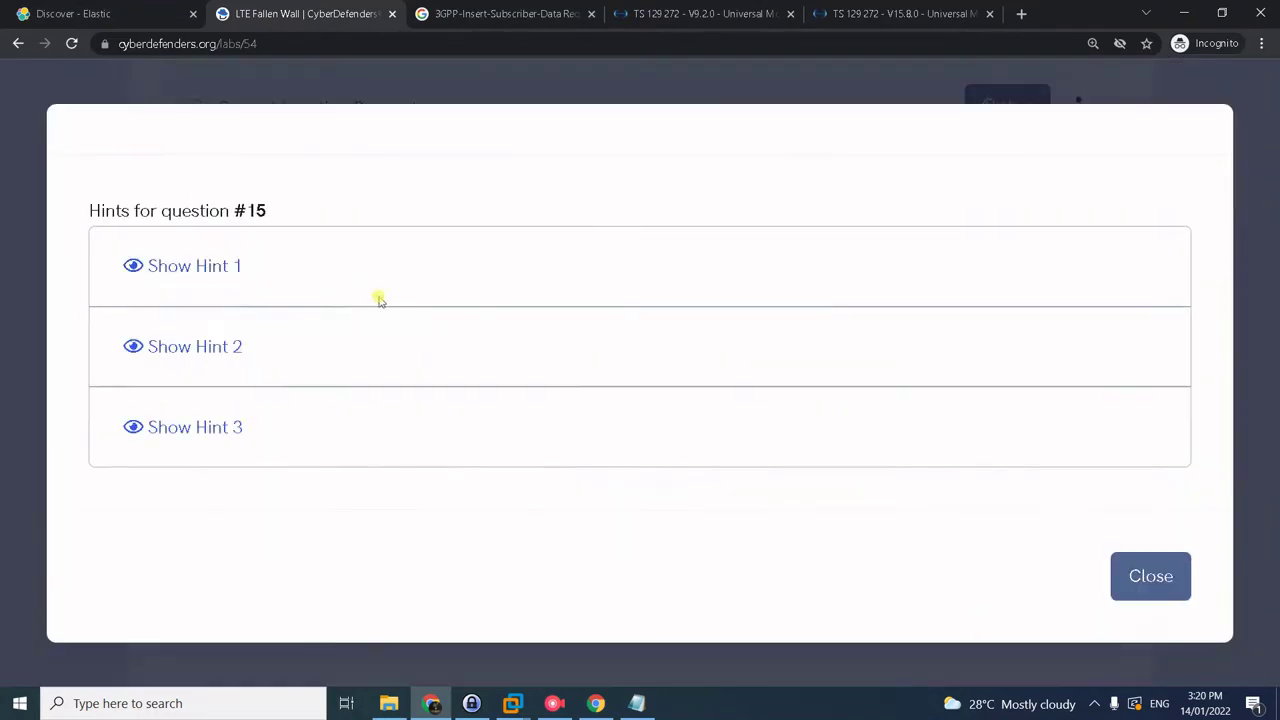
pyautogui.click(178, 266)
pyautogui.click(189, 354)
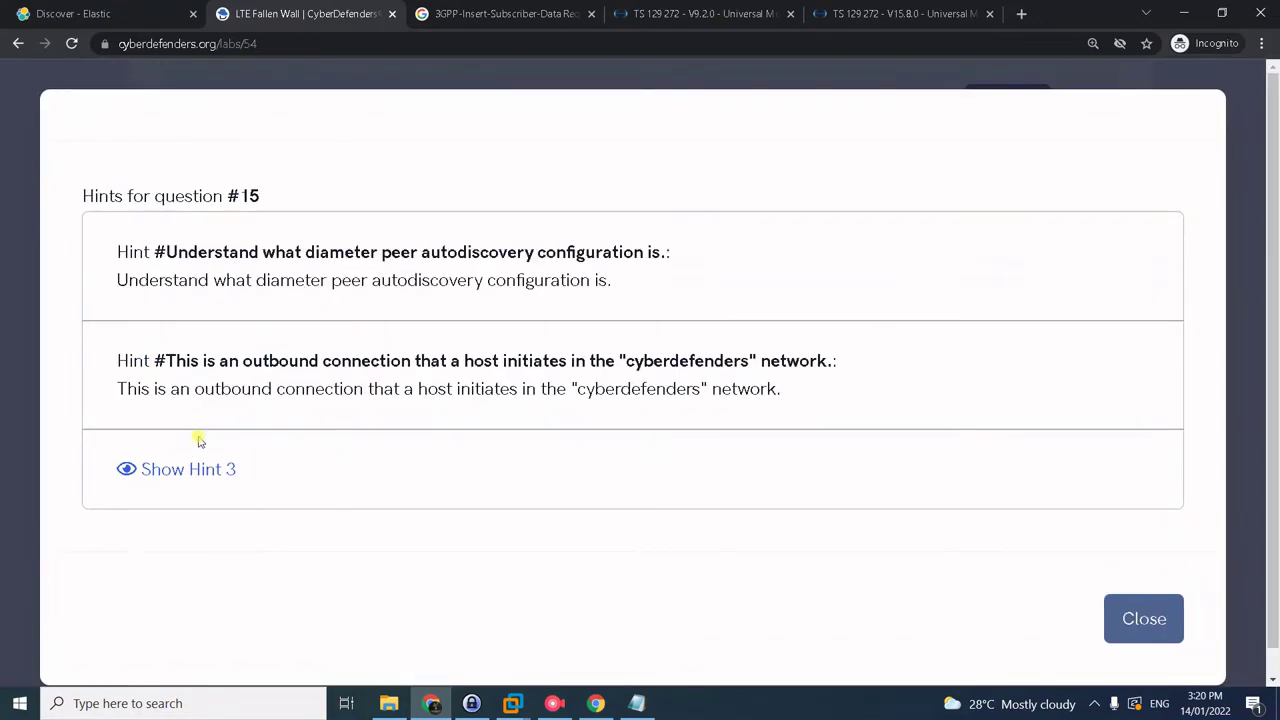
pyautogui.click(244, 444)
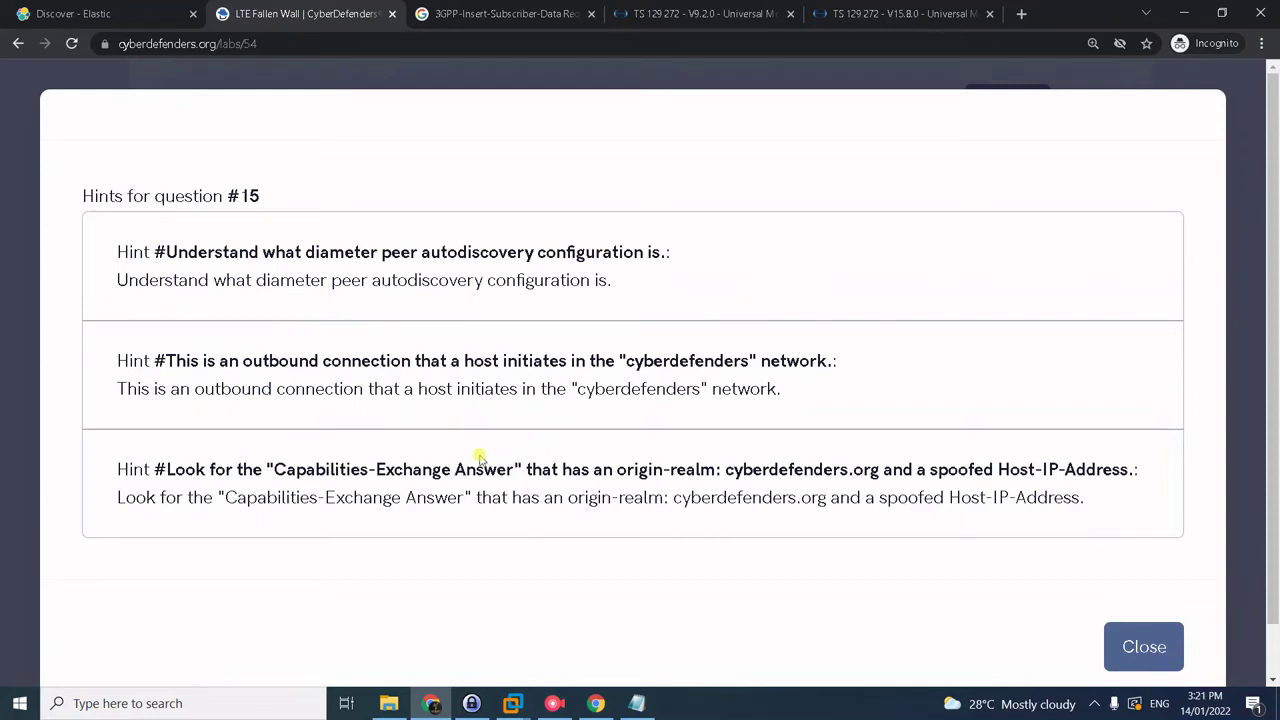
# Step: Copy "Capabilities-Exchange Answer" from the third hint and run it as the new search query in Elastic Discover
pyautogui.moveTo(226, 497); pyautogui.dragTo(472, 503)
pyautogui.hotkey('ctrl', 'c')
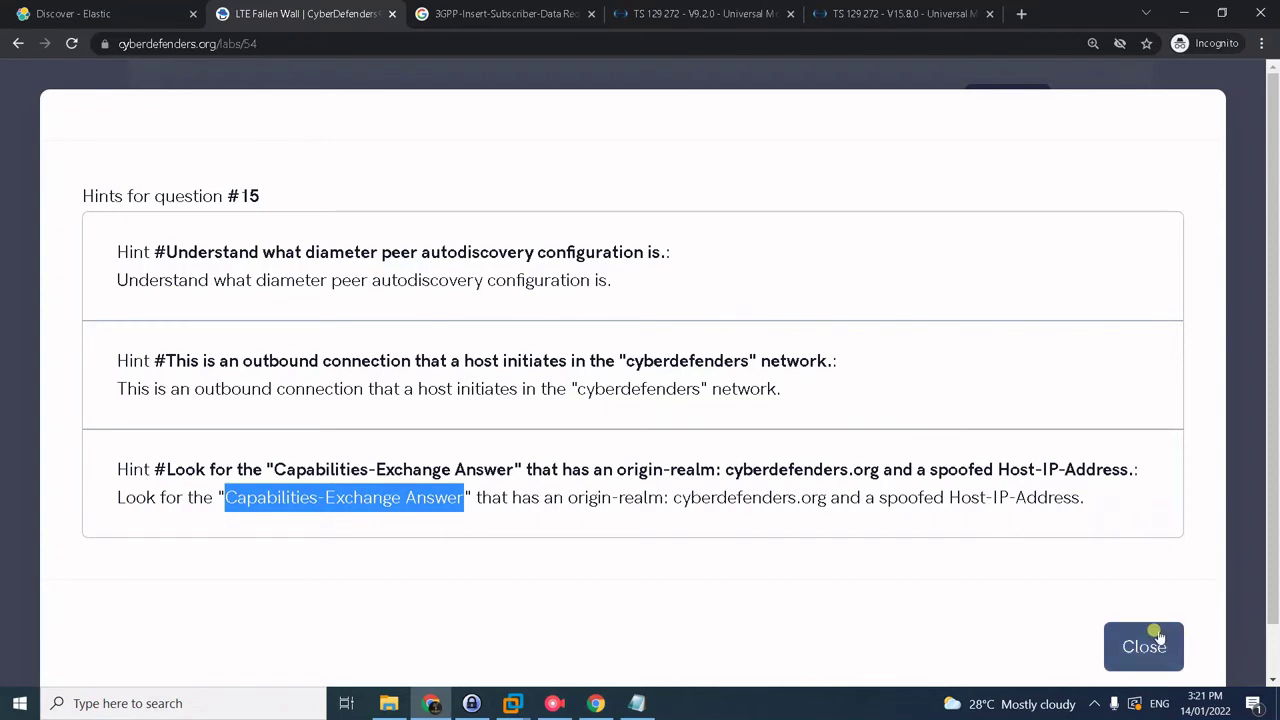
pyautogui.click(93, 15)
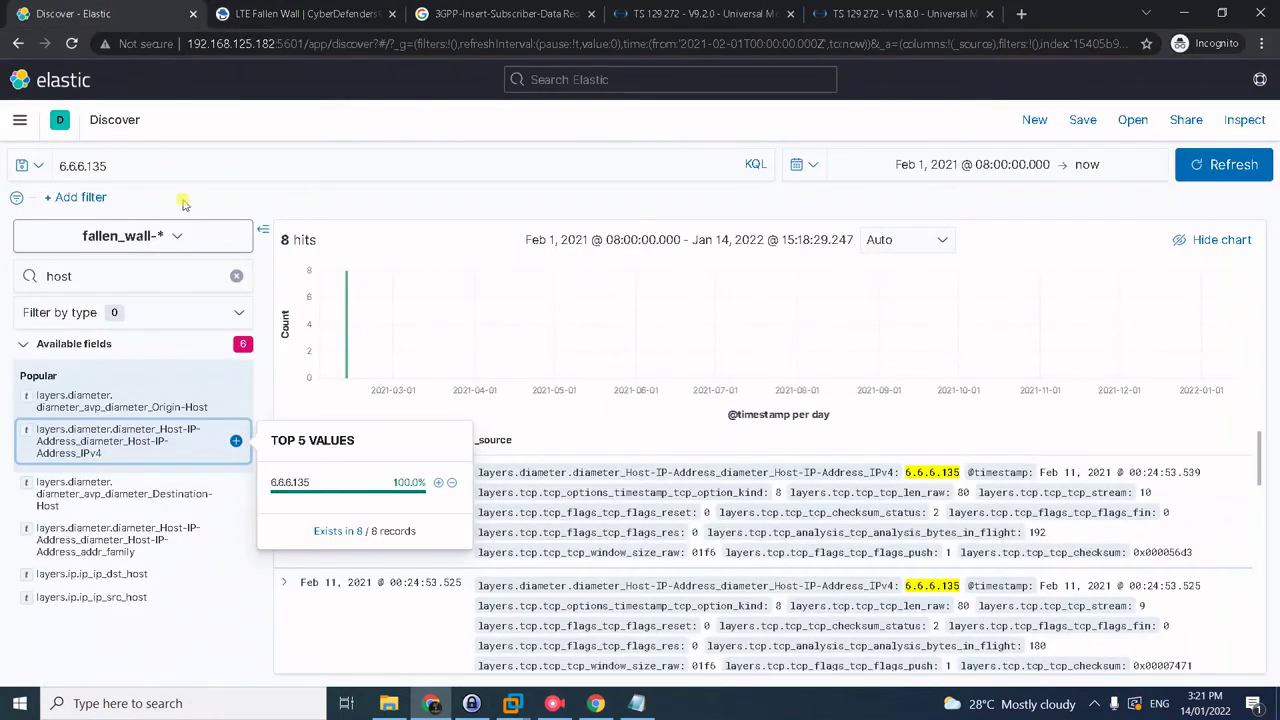
pyautogui.click(187, 158)
pyautogui.hotkey('ctrl', 'a')
pyautogui.hotkey('ctrl', 'v')
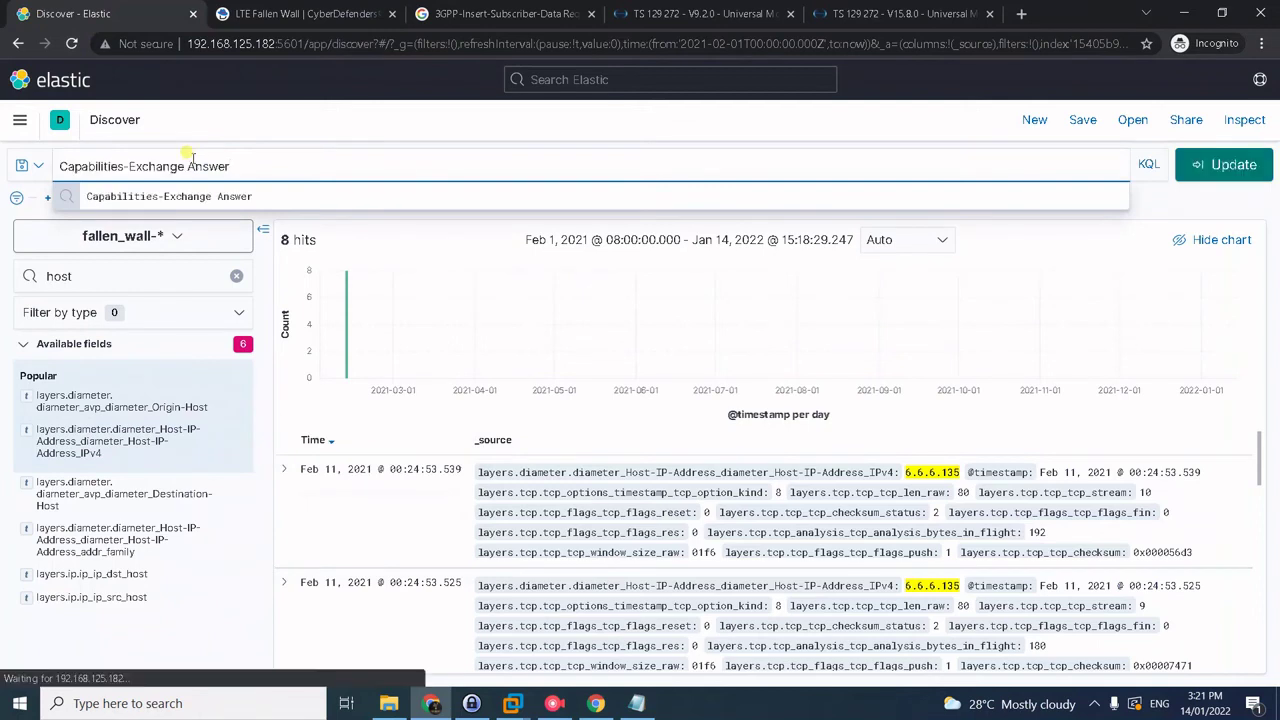
pyautogui.press('Return')
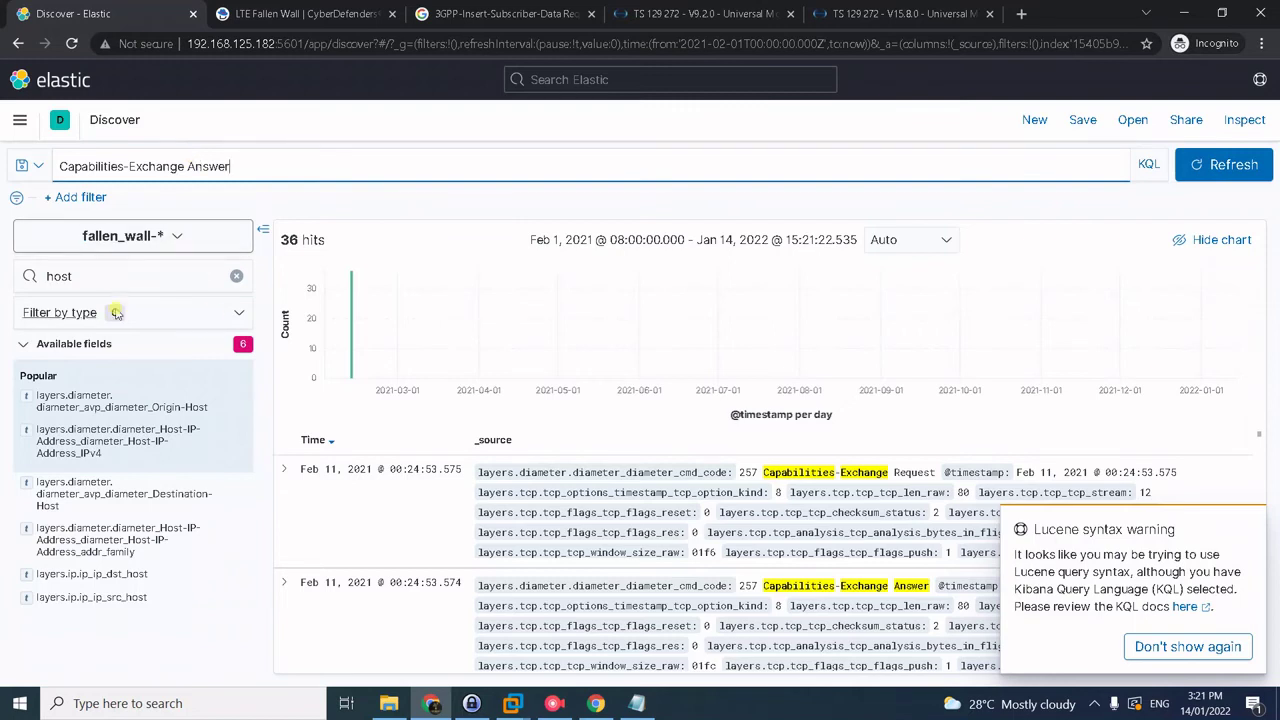
# Step: Find the Origin-Realm field with "origin-realm" and filter the events to the value cyberdefenders.org
pyautogui.click(110, 276)
pyautogui.click(234, 276)
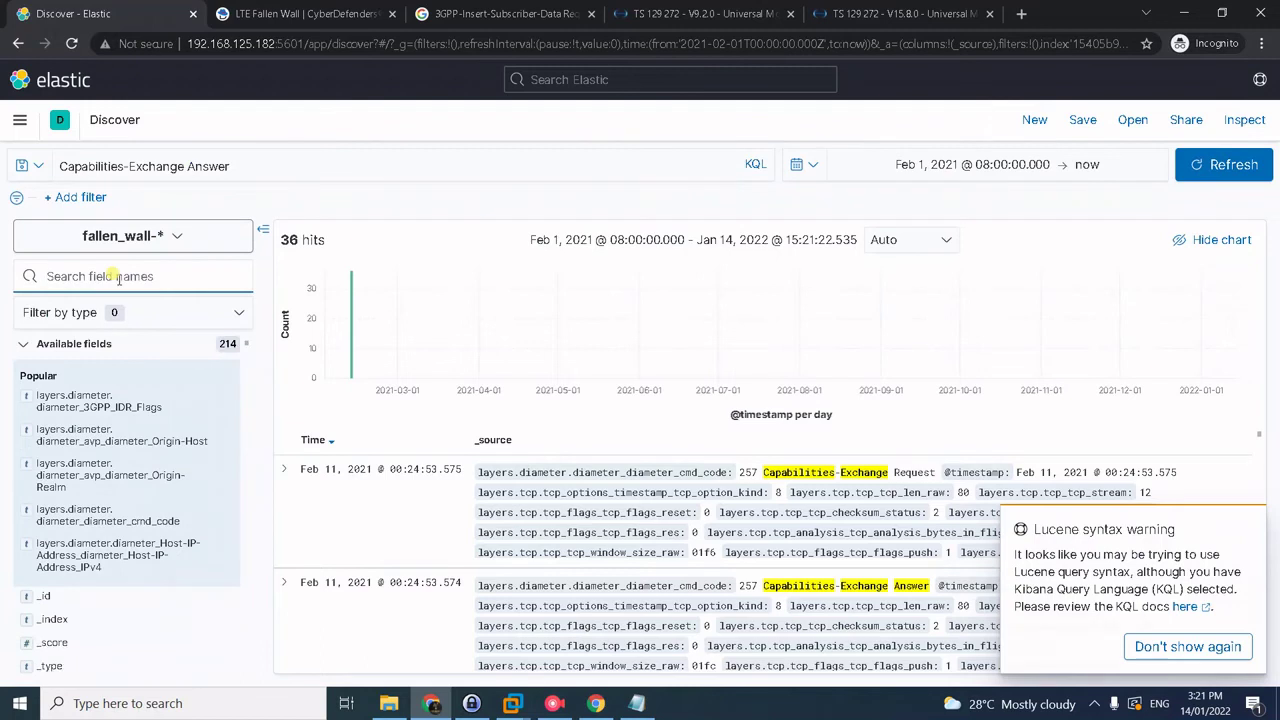
pyautogui.write('origin')
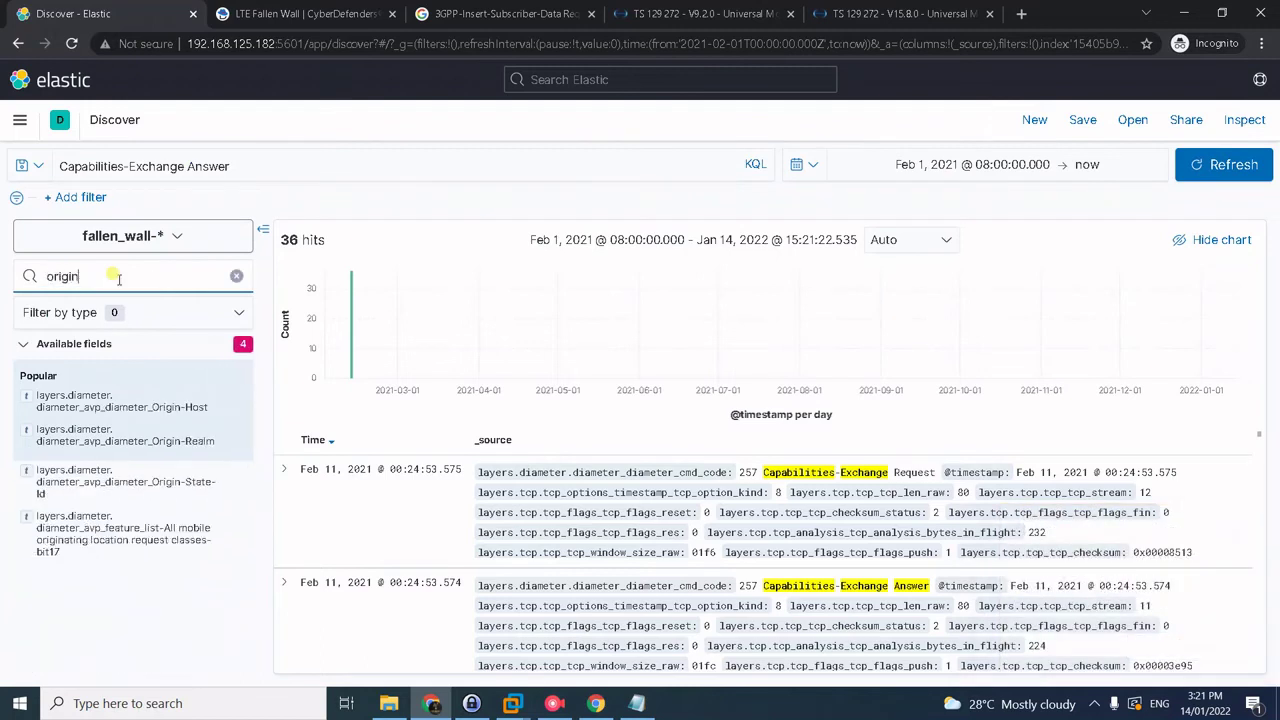
pyautogui.write('-realm')
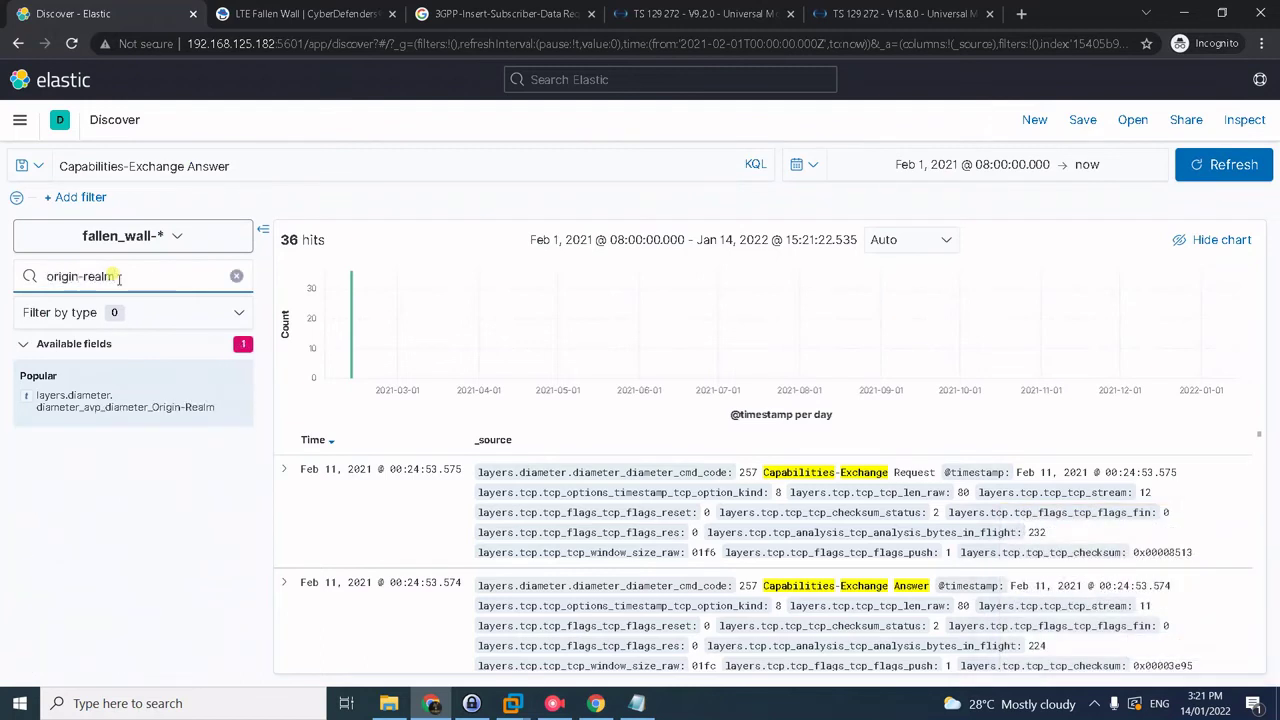
pyautogui.click(145, 417)
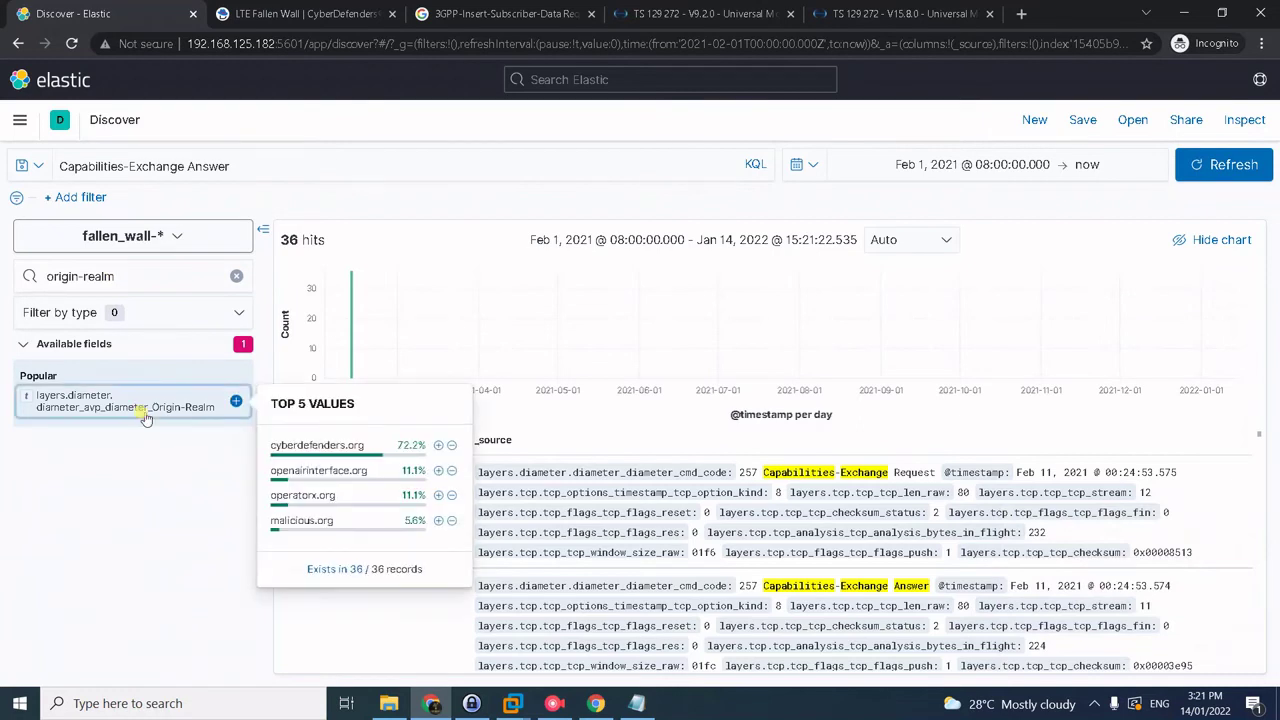
pyautogui.click(438, 446)
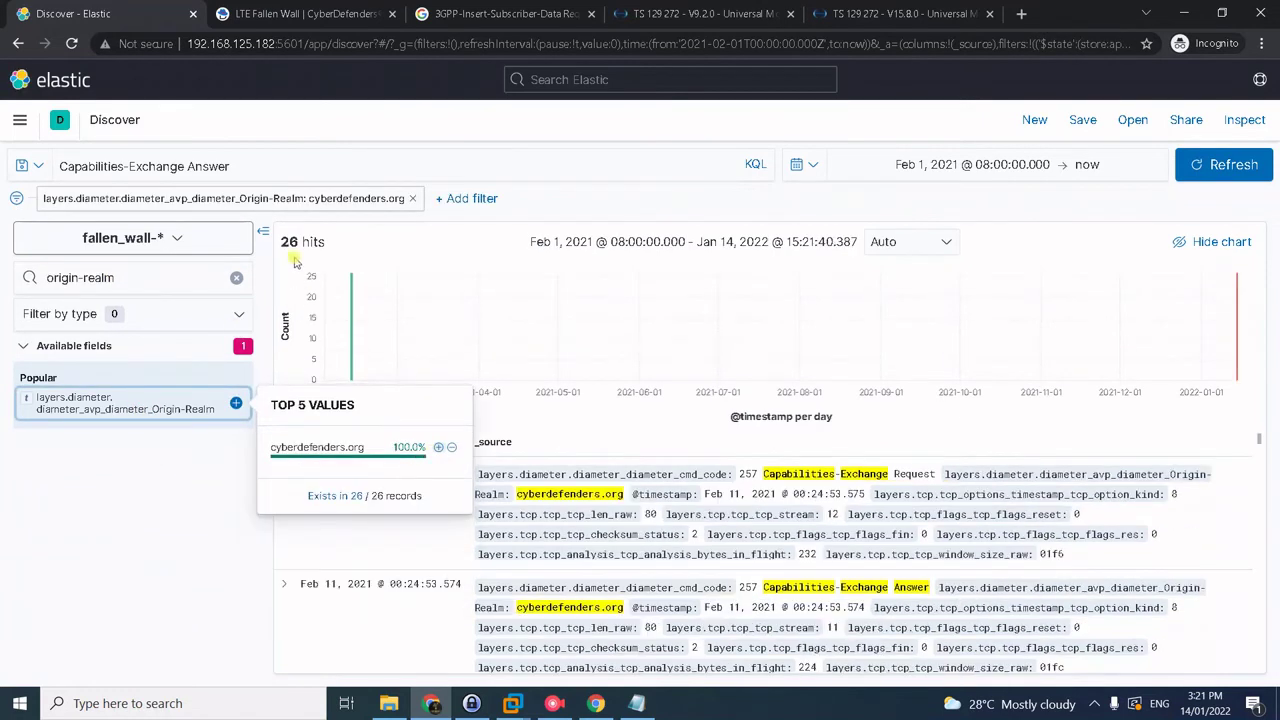
# Step: Search the available fields for "ip" and add a filter for the Host-IP-Address_IPv4 value 6.6.6.134
pyautogui.click(170, 285)
pyautogui.hotkey('ctrl', 'a')
pyautogui.press('BackSpace')
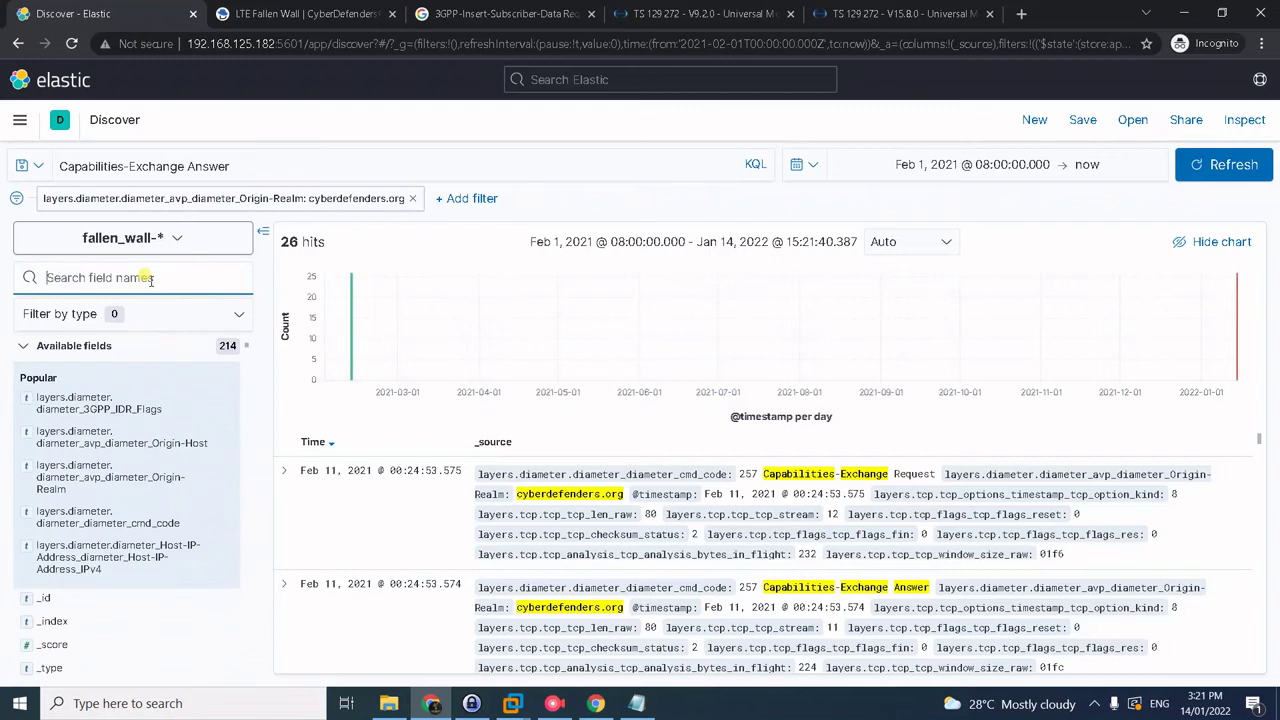
pyautogui.write('ip')
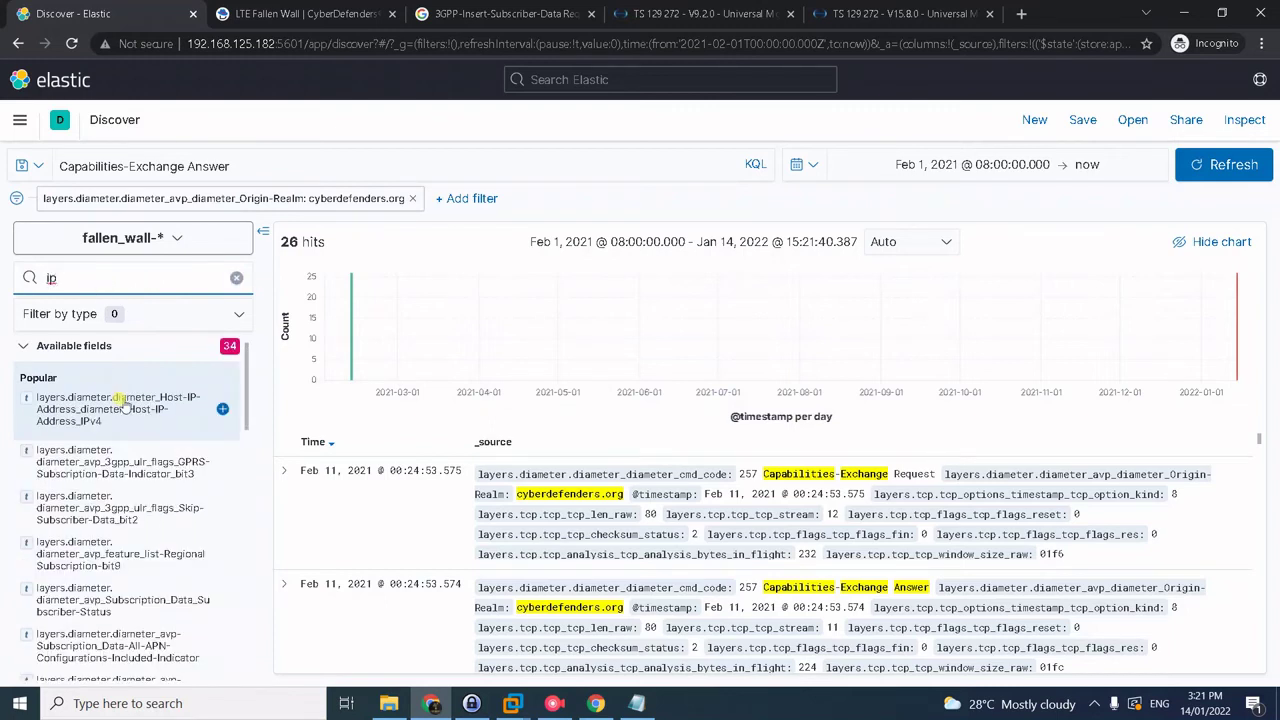
pyautogui.click(125, 405)
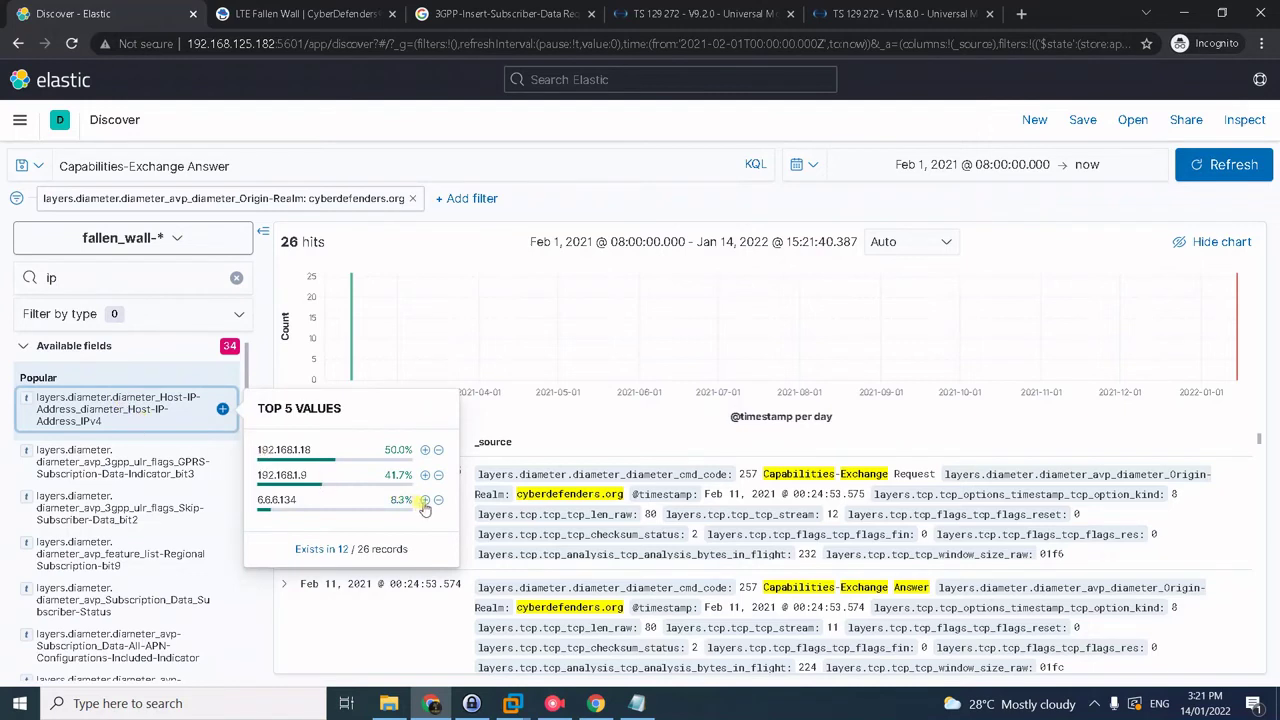
pyautogui.moveTo(270, 499)
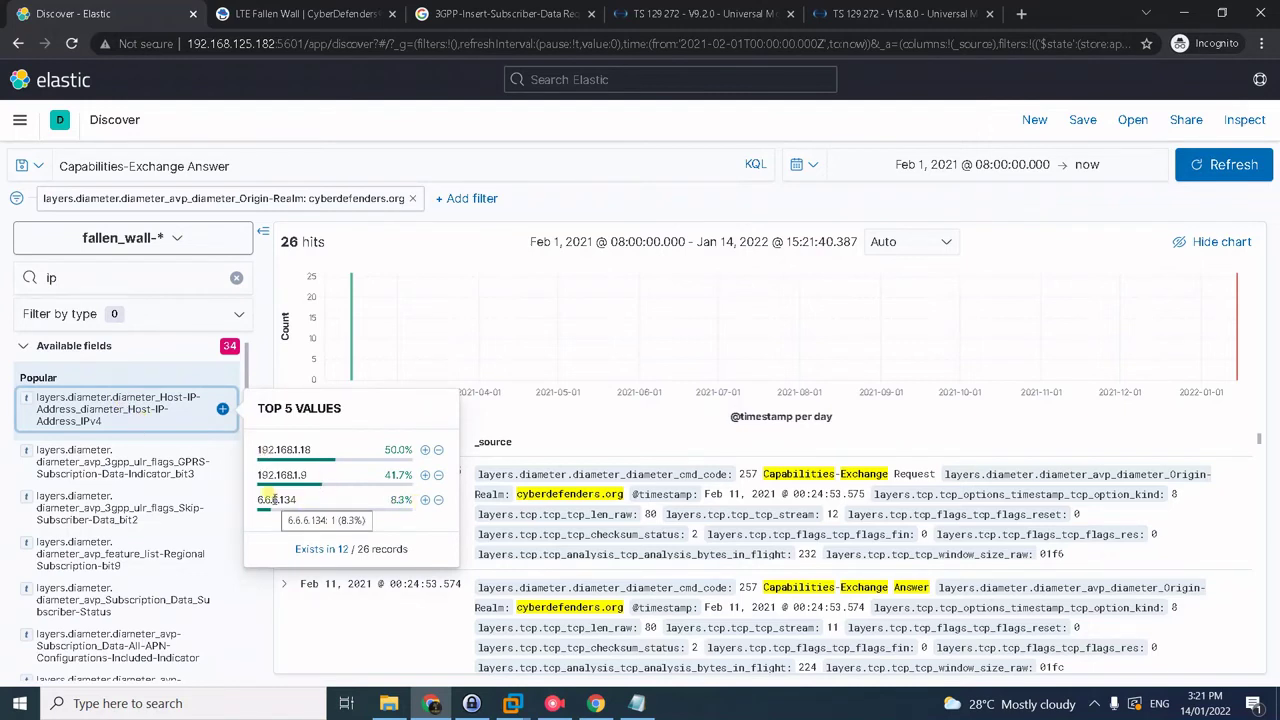
pyautogui.click(425, 500)
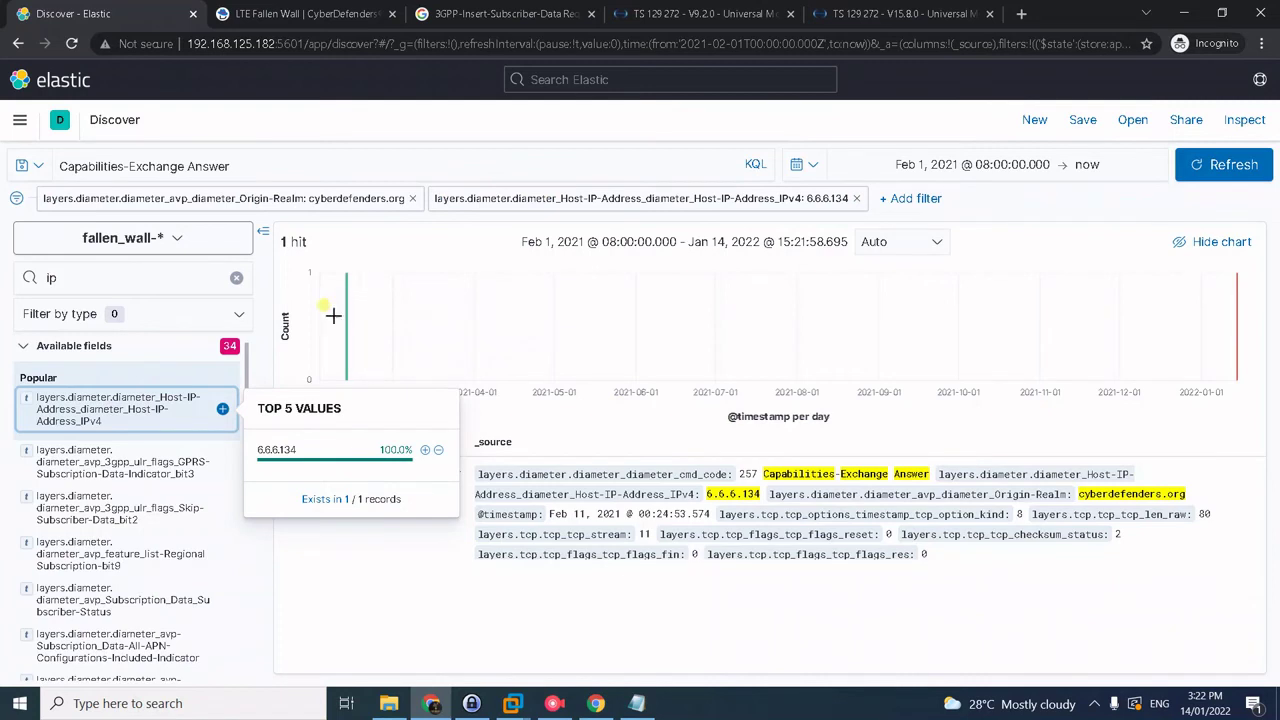
# Step: Search the available fields for "host" and examine the top values of the diameter Origin-Host field
pyautogui.click(160, 279)
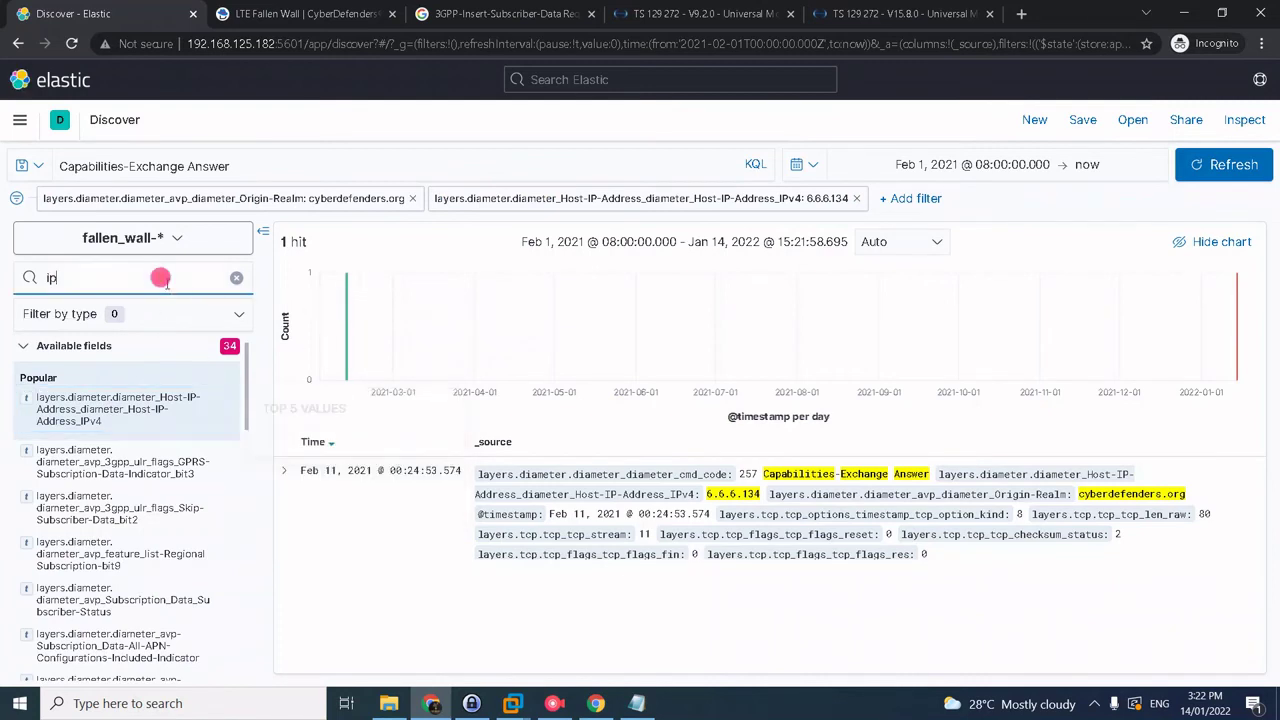
pyautogui.press('BackSpace')
pyautogui.press('BackSpace')
pyautogui.write('host')
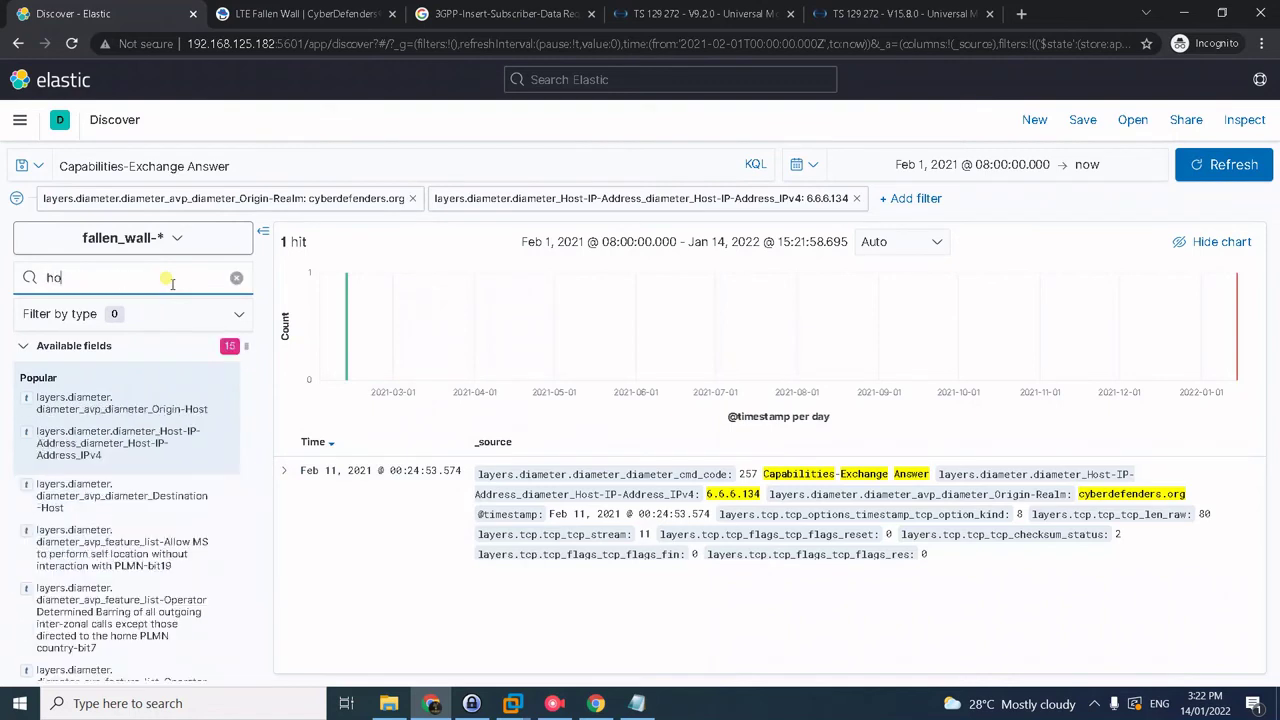
pyautogui.click(135, 410)
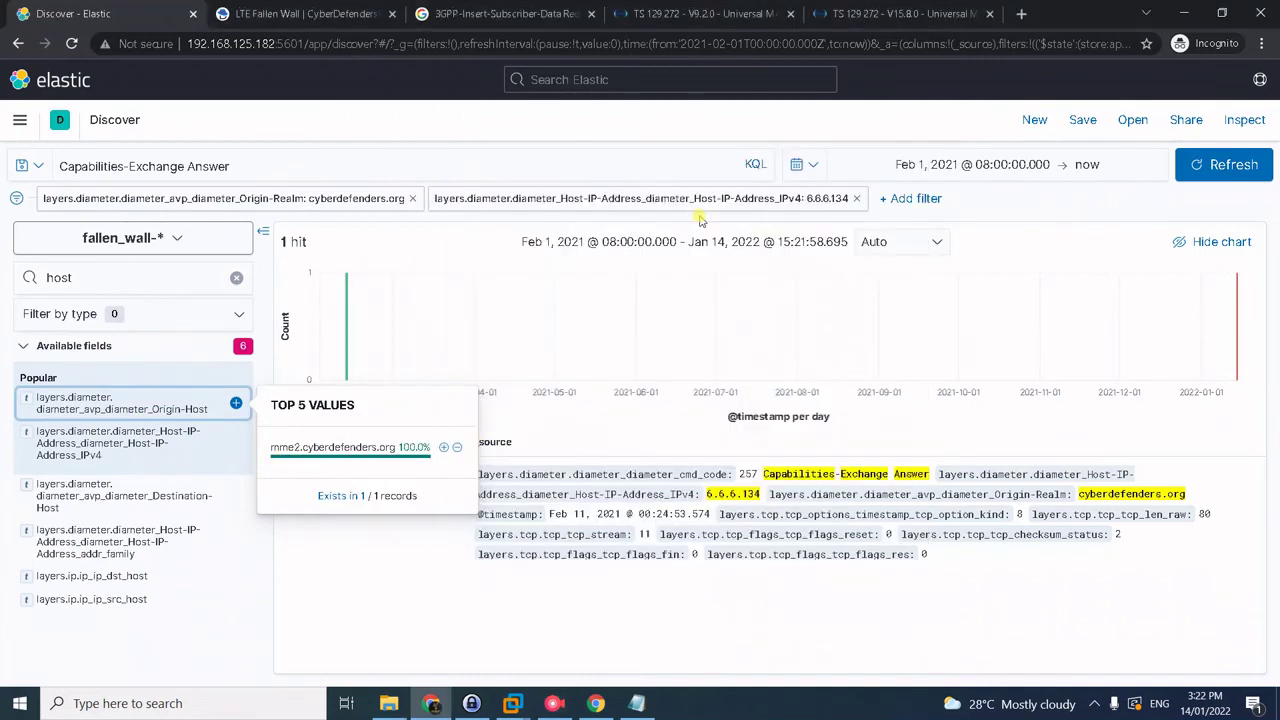
# Step: Check question #15's answer on the challenge page, closing its hints, then read question #16 and revisit question #6 on traffic interception
pyautogui.click(288, 8)
pyautogui.click(1170, 646)
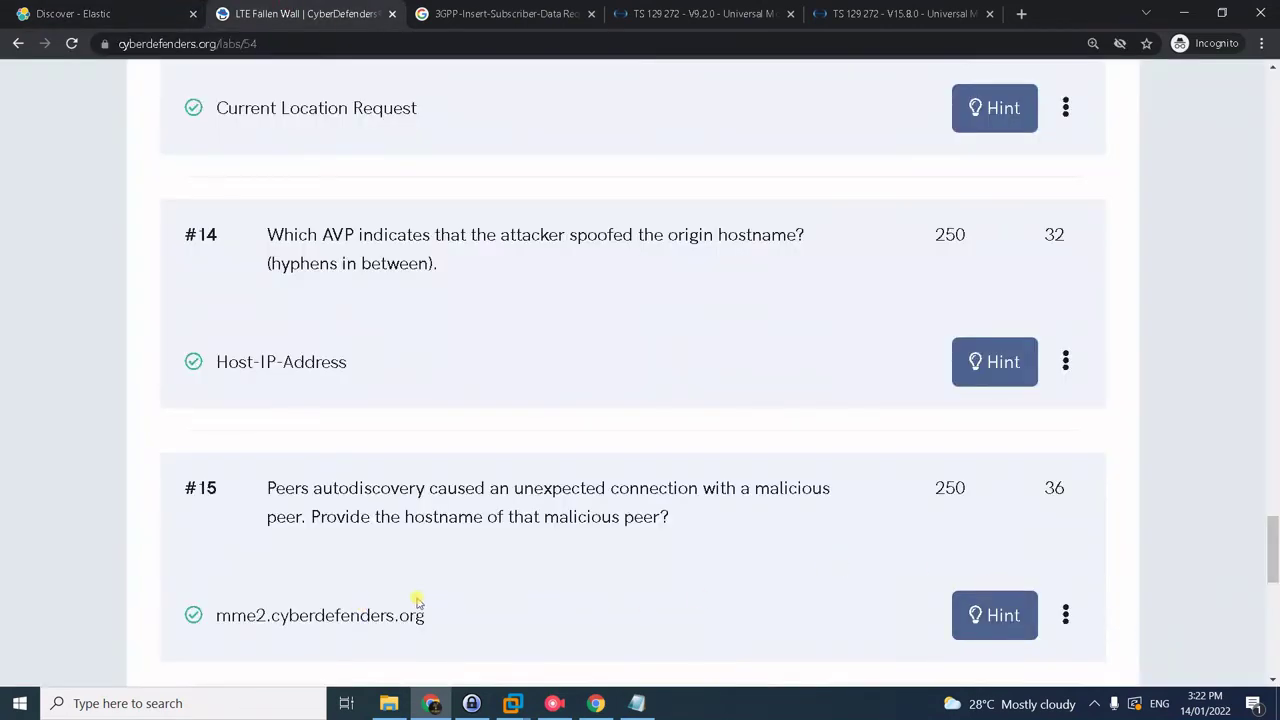
pyautogui.scroll(-3, 517, 597)
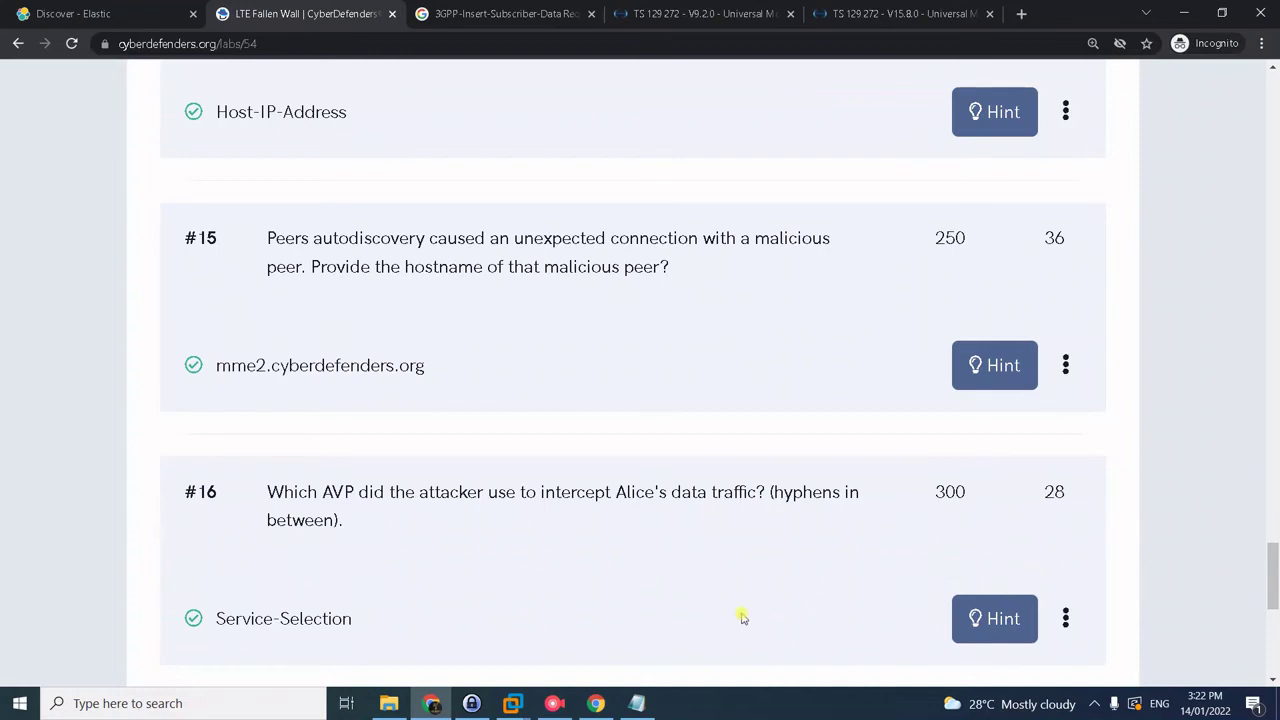
pyautogui.moveTo(1271, 562); pyautogui.dragTo(1273, 370)
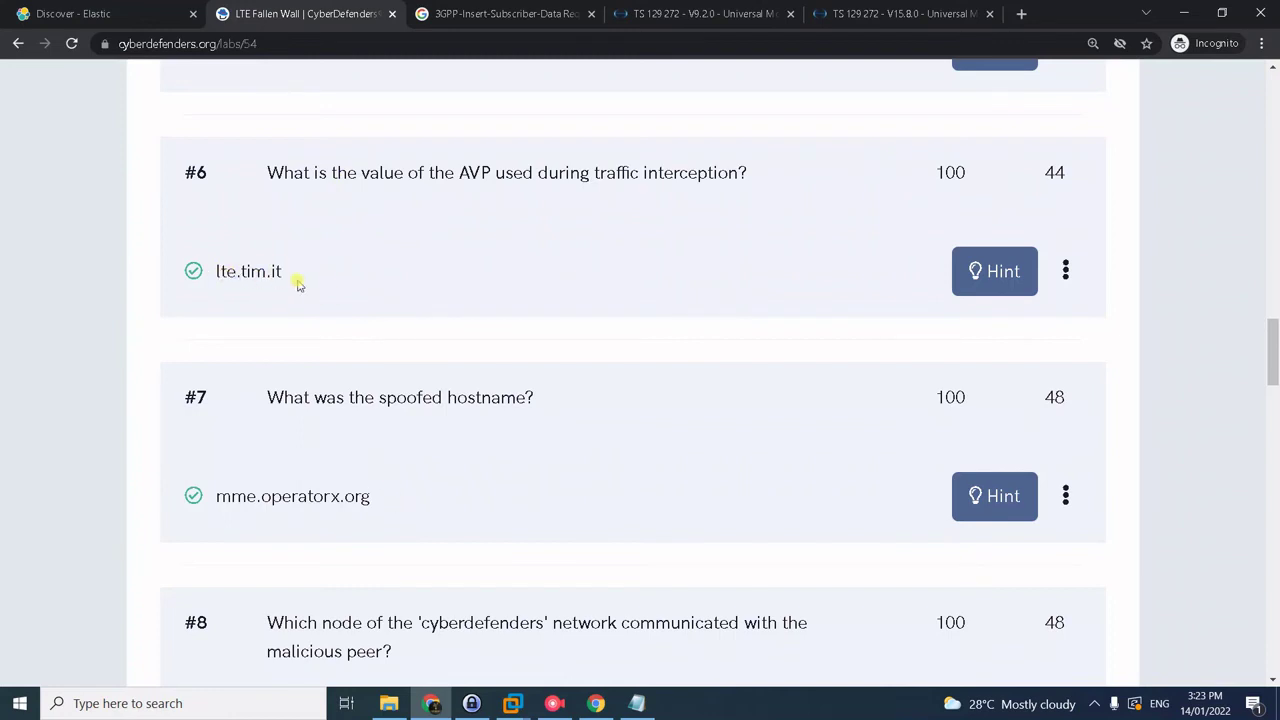
# Step: Switch to Elastic Discover and remove both the Origin-Realm and Host-IP-Address_IPv4 filters
pyautogui.click(75, 13)
pyautogui.click(218, 166)
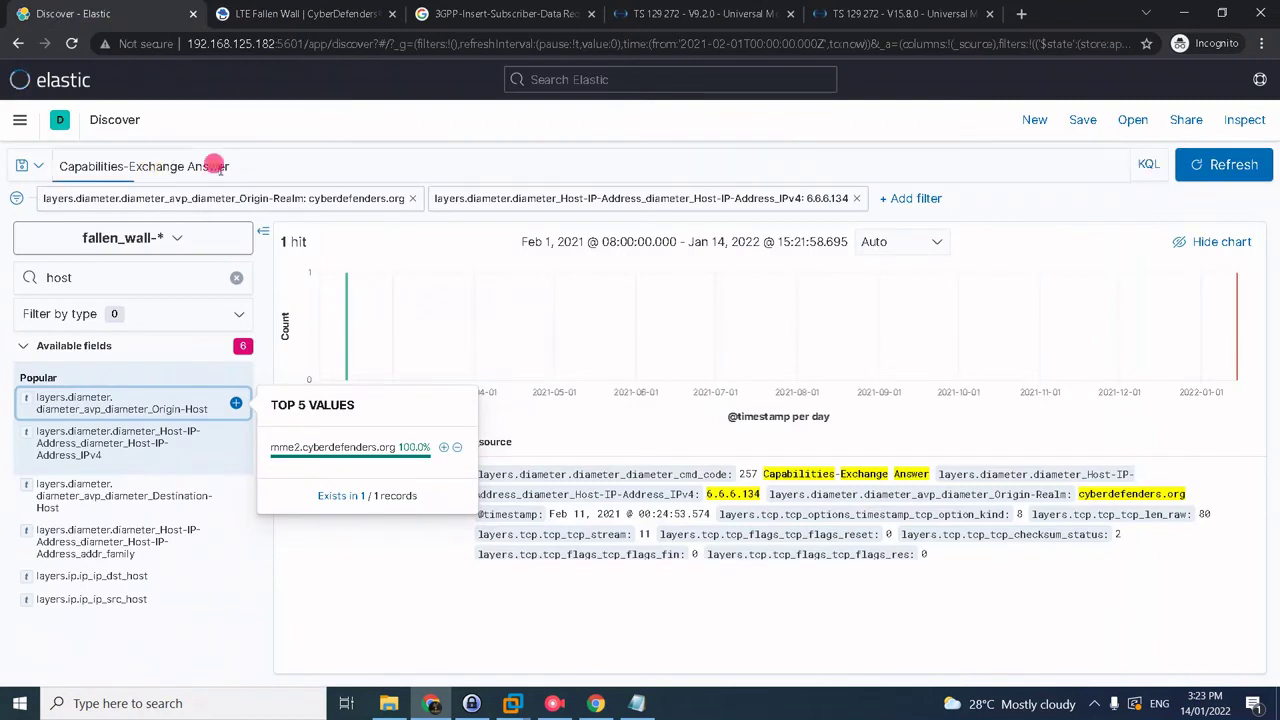
pyautogui.click(370, 260)
pyautogui.click(412, 198)
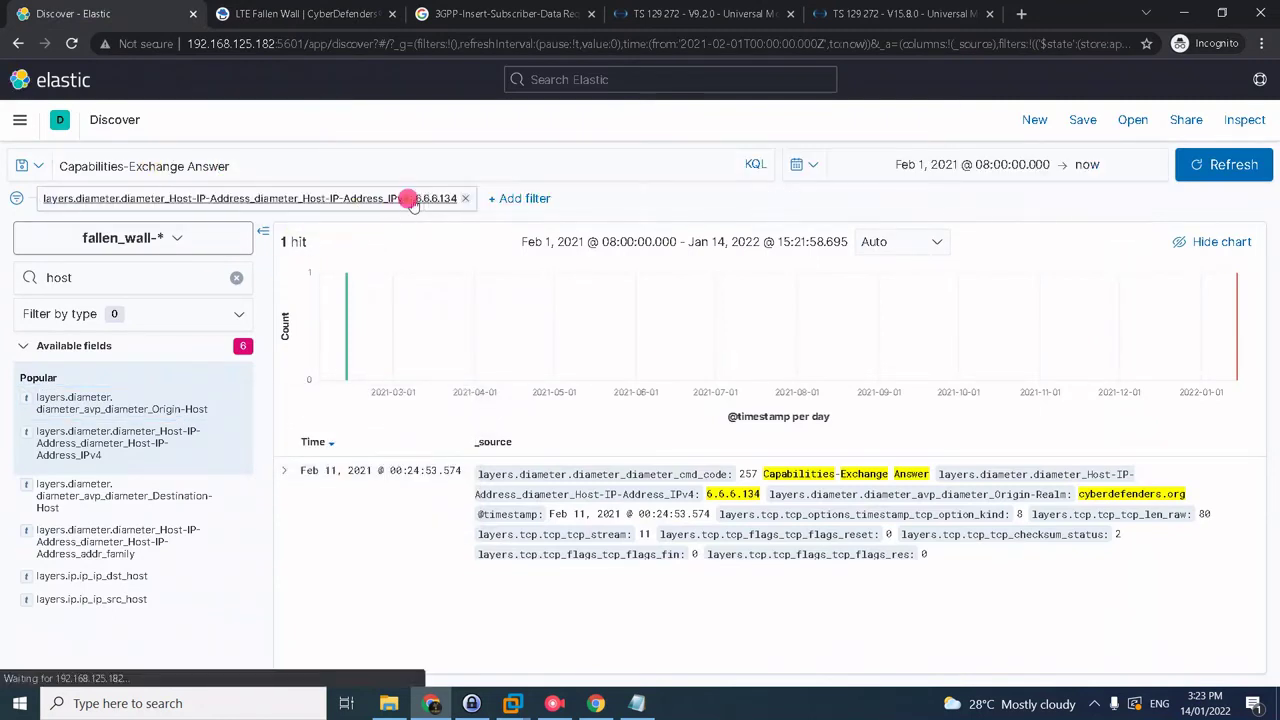
pyautogui.click(463, 198)
pyautogui.click(270, 166)
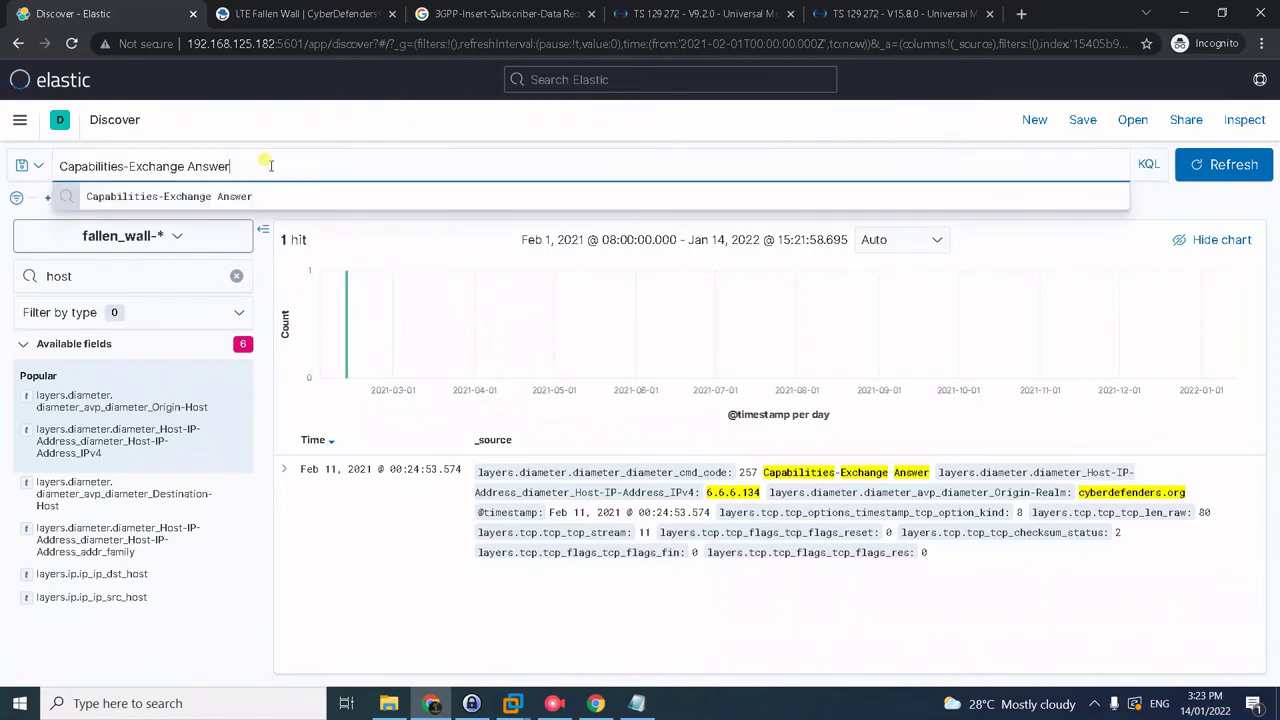
pyautogui.hotkey('ctrl', 'a')
pyautogui.write('service')
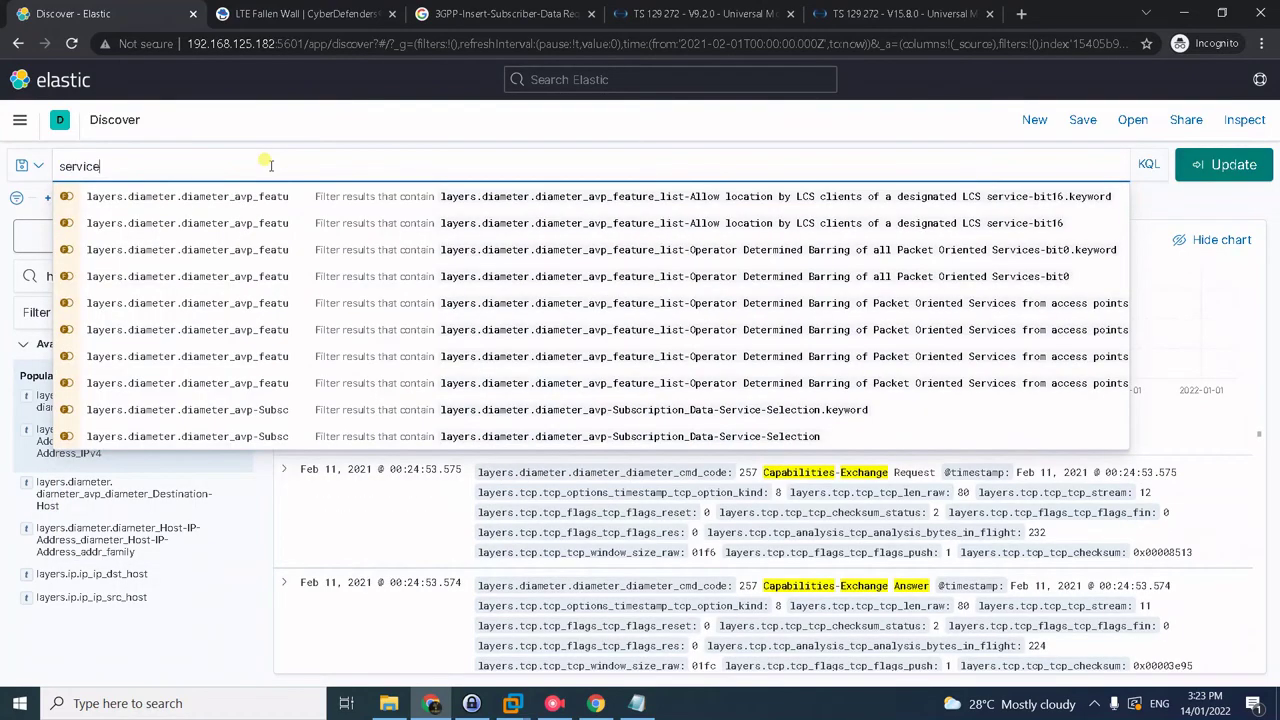
pyautogui.write('-select')
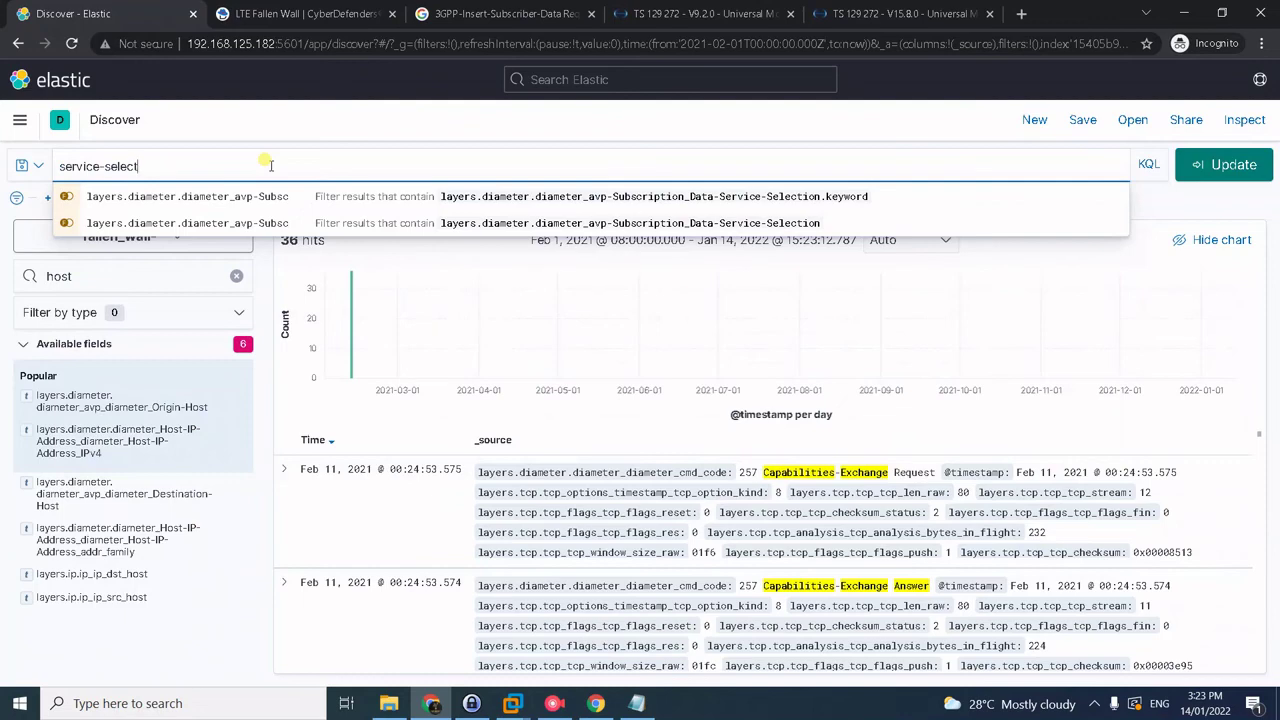
pyautogui.hotkey('ctrl', 'a')
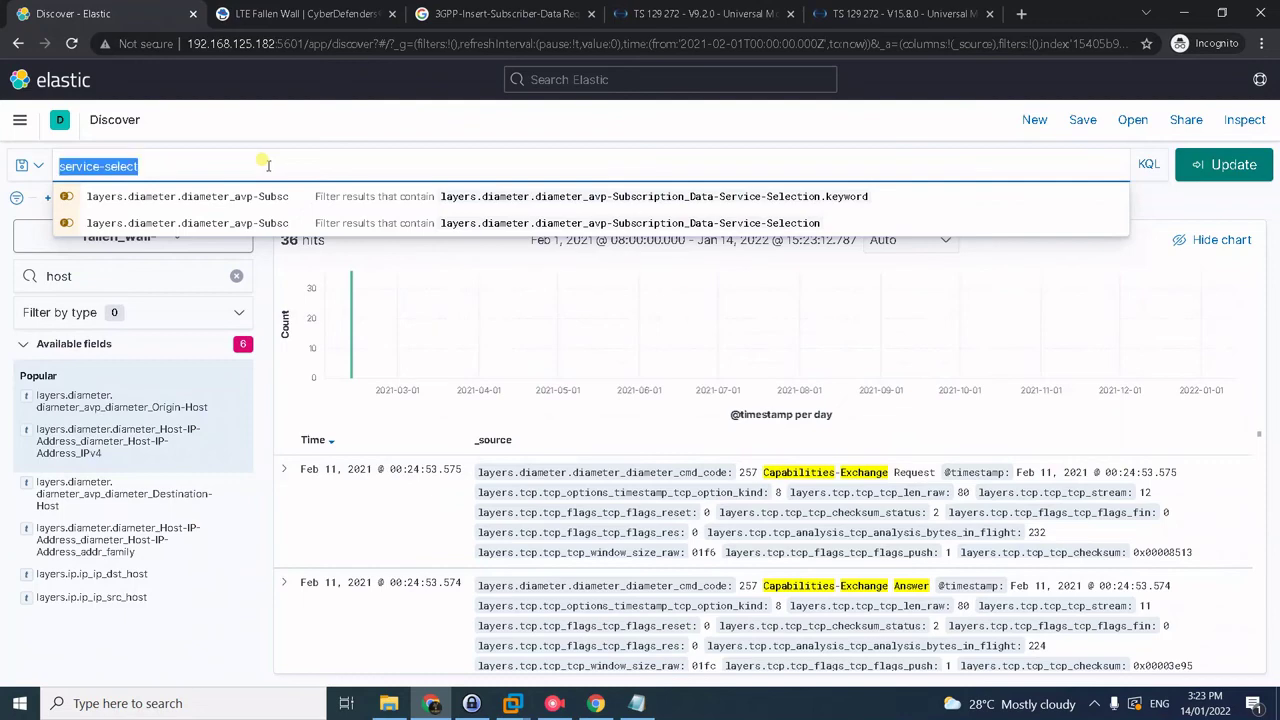
pyautogui.click(268, 165)
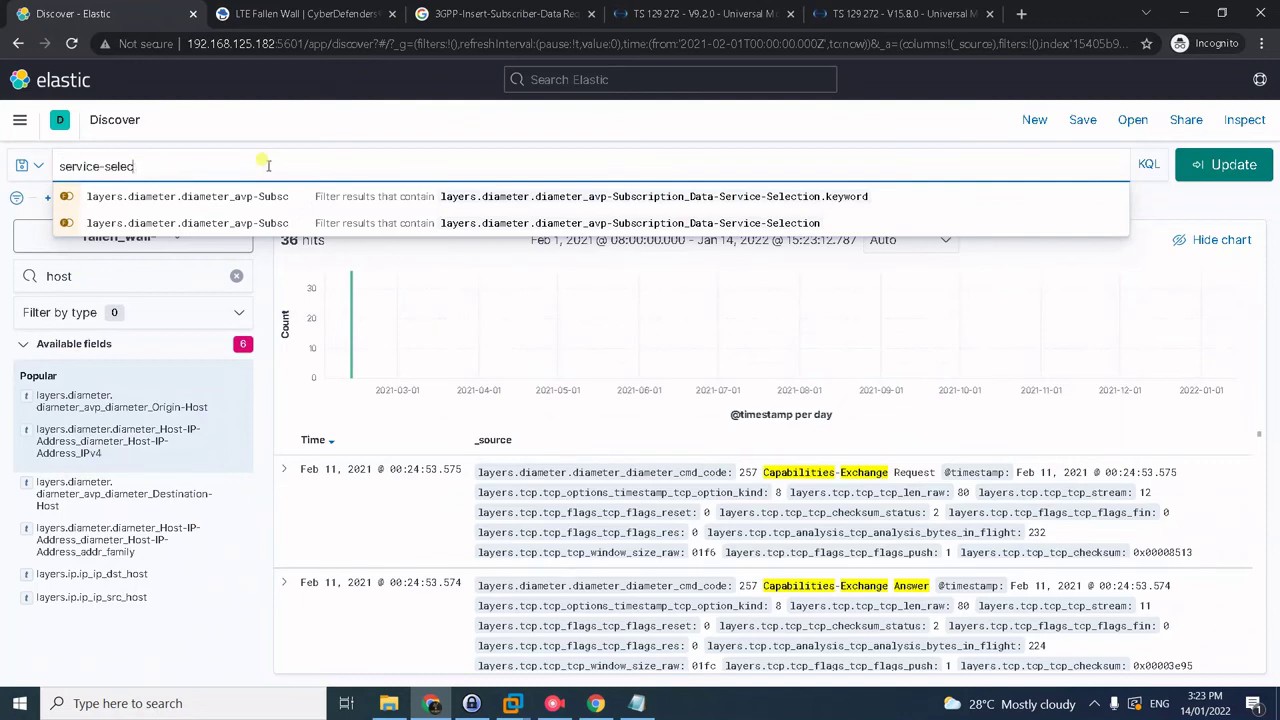
# Step: Clear the search query and run the empty query to list all events
pyautogui.press('BackSpace')
pyautogui.press('BackSpace')
pyautogui.press('BackSpace')
pyautogui.press('BackSpace')
pyautogui.press('BackSpace')
pyautogui.press('BackSpace')
pyautogui.press('BackSpace')
pyautogui.press('BackSpace')
pyautogui.press('BackSpace')
pyautogui.press('BackSpace')
pyautogui.press('BackSpace')
pyautogui.press('BackSpace')
pyautogui.press('BackSpace')
pyautogui.press('Return')
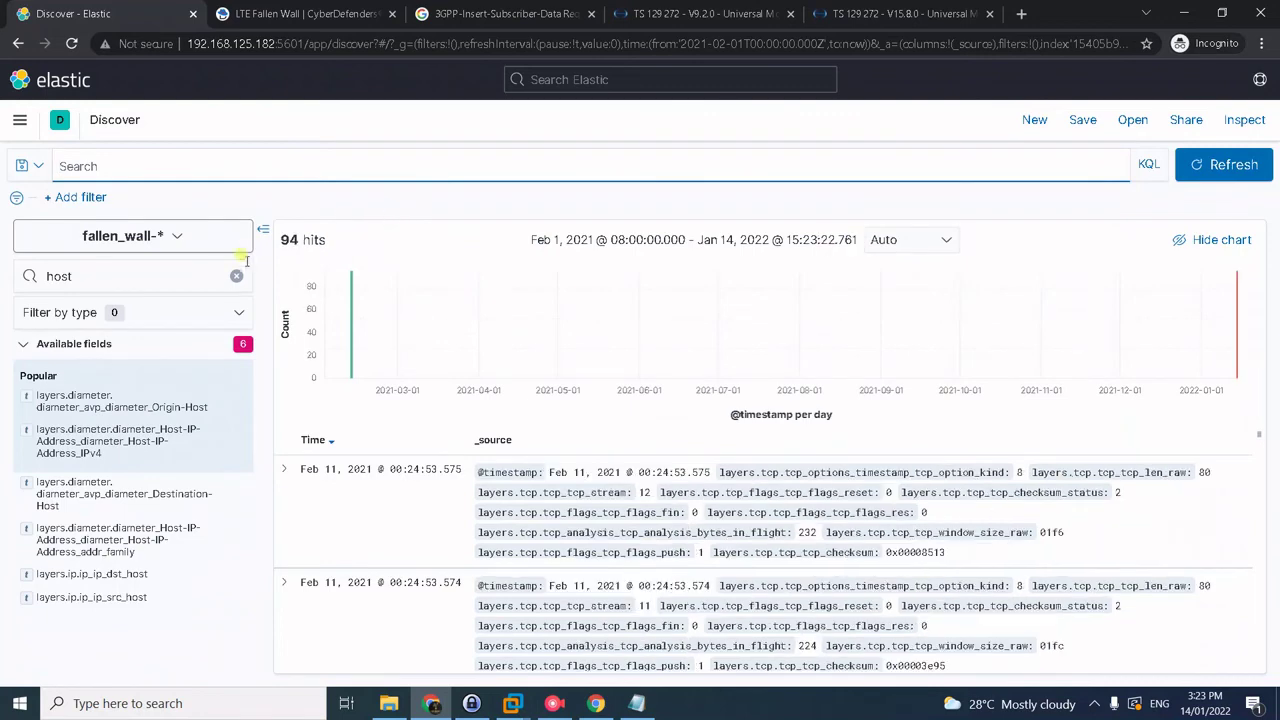
# Step: Replace the field name search with "service-selection" to locate the Service-Selection field
pyautogui.click(149, 268)
pyautogui.press('BackSpace')
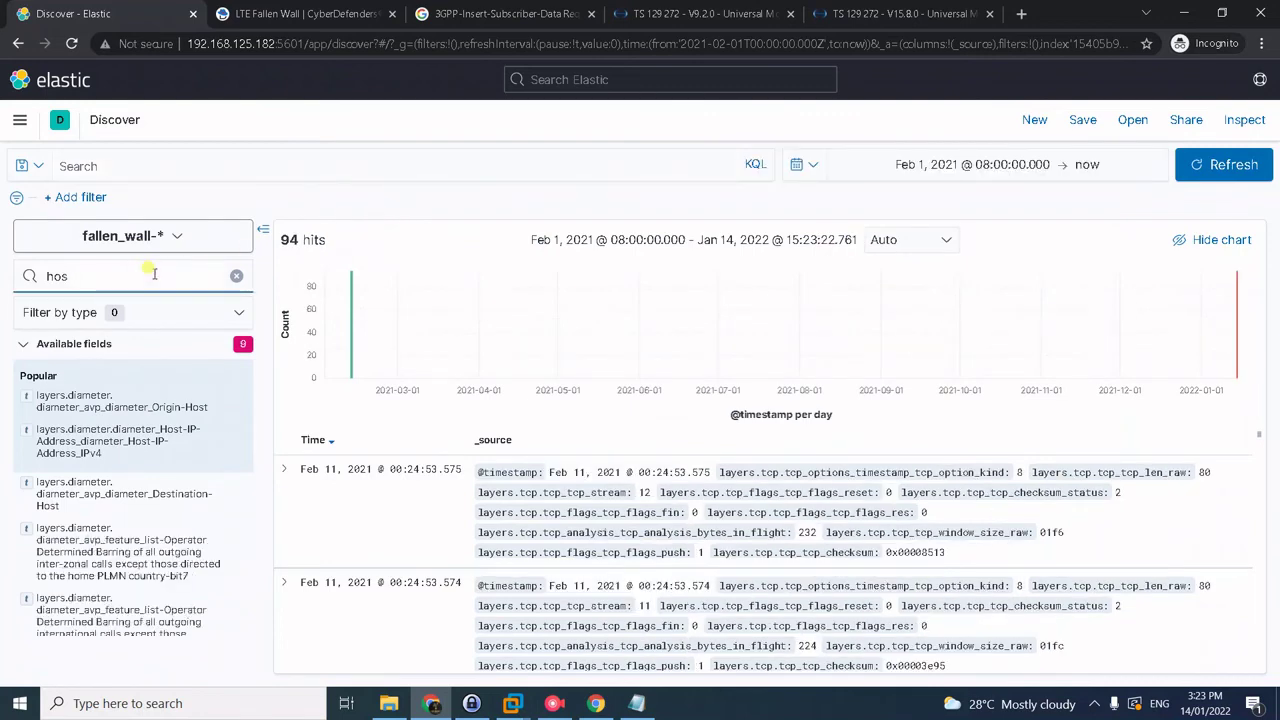
pyautogui.press('BackSpace')
pyautogui.press('BackSpace')
pyautogui.press('BackSpace')
pyautogui.write('ser')
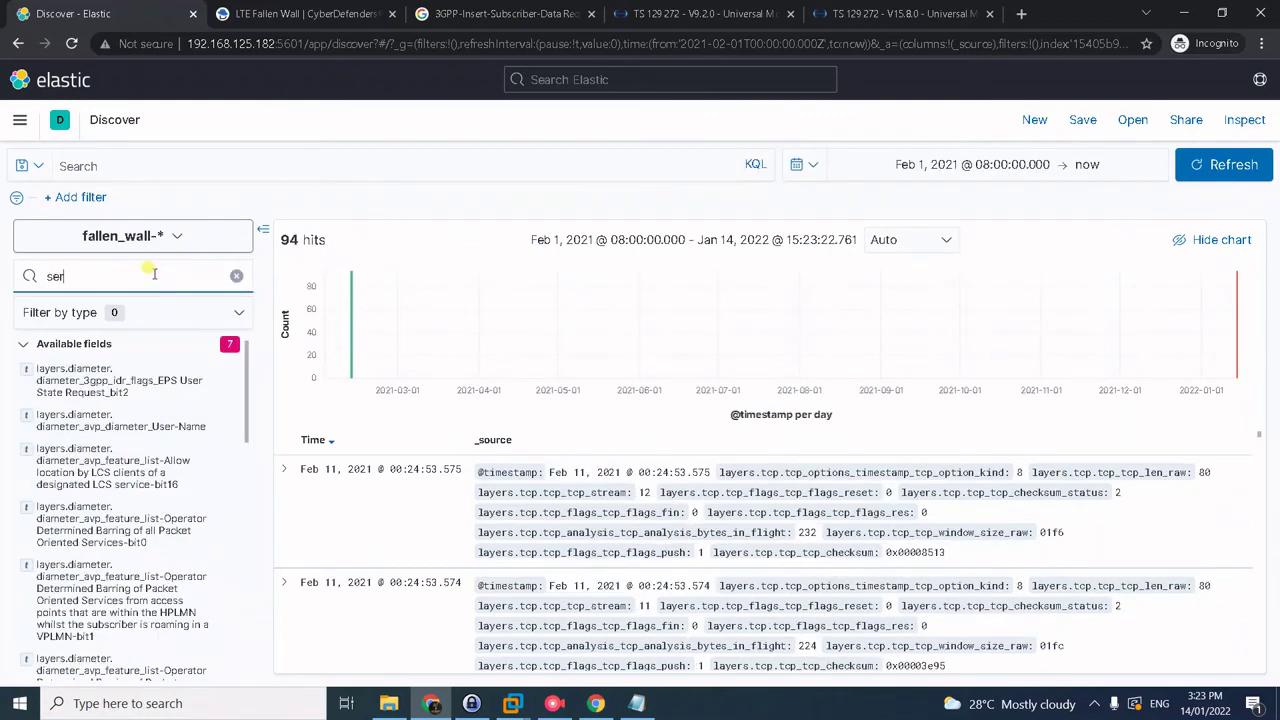
pyautogui.write('vice-selection')
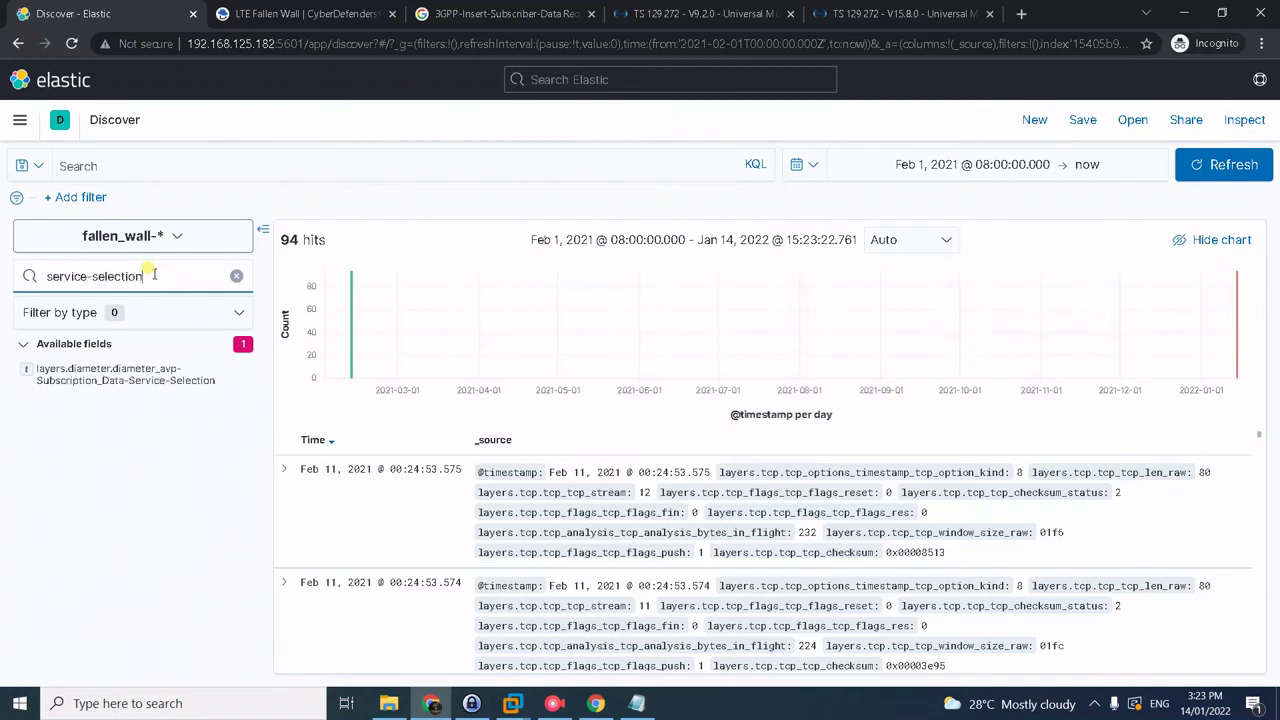
# Step: Show the top values of the Subscription_Data-Service-Selection field, then check question #16 and read question #17 on the challenge page
pyautogui.click(115, 375)
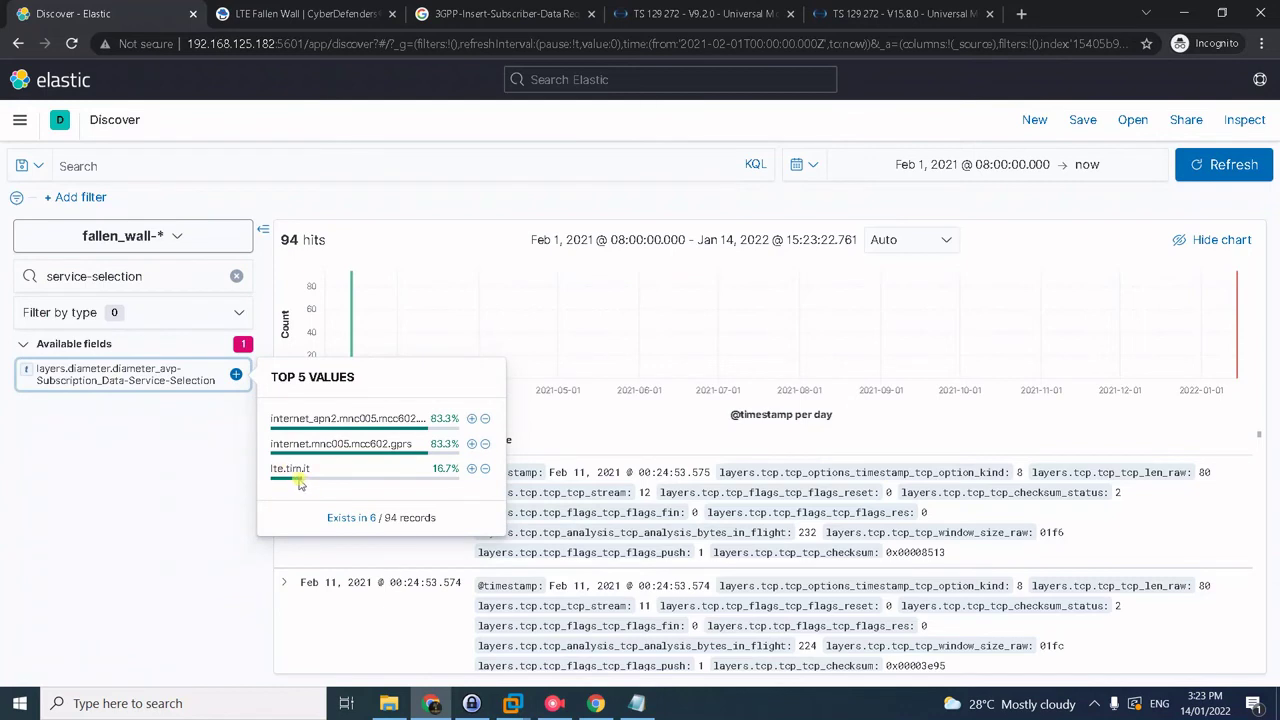
pyautogui.moveTo(152, 279); pyautogui.dragTo(12, 256)
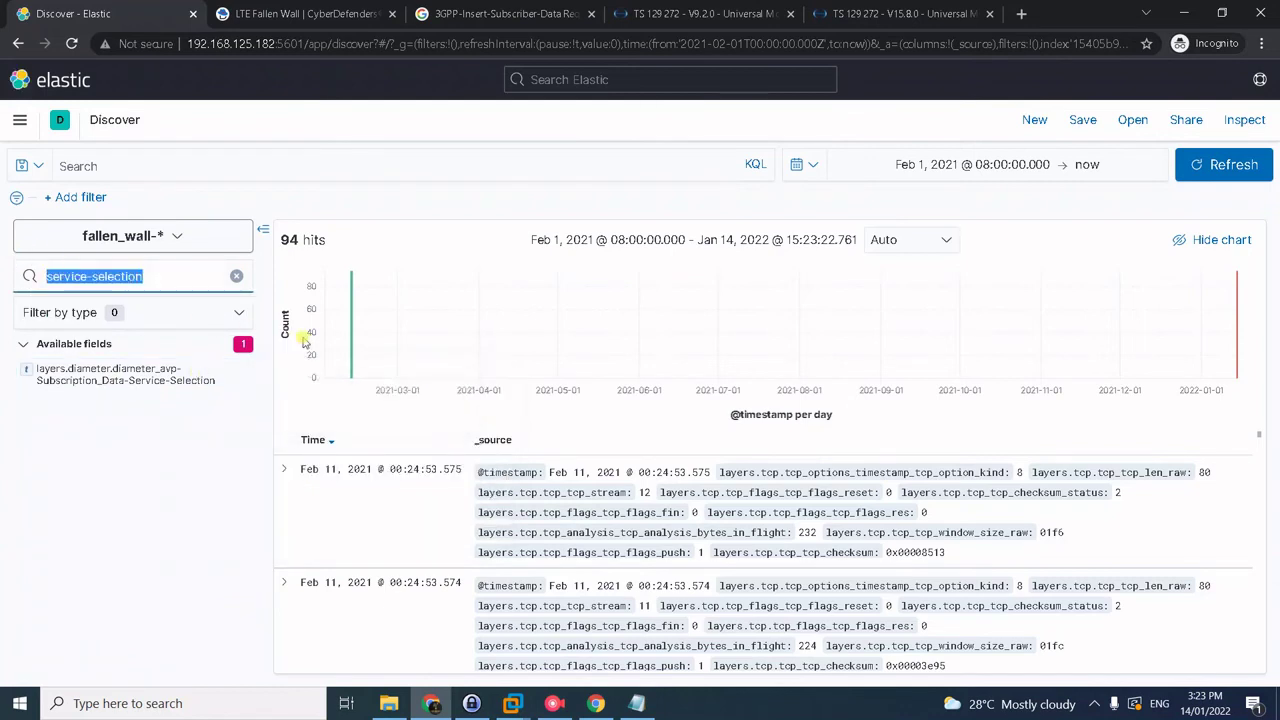
pyautogui.click(270, 10)
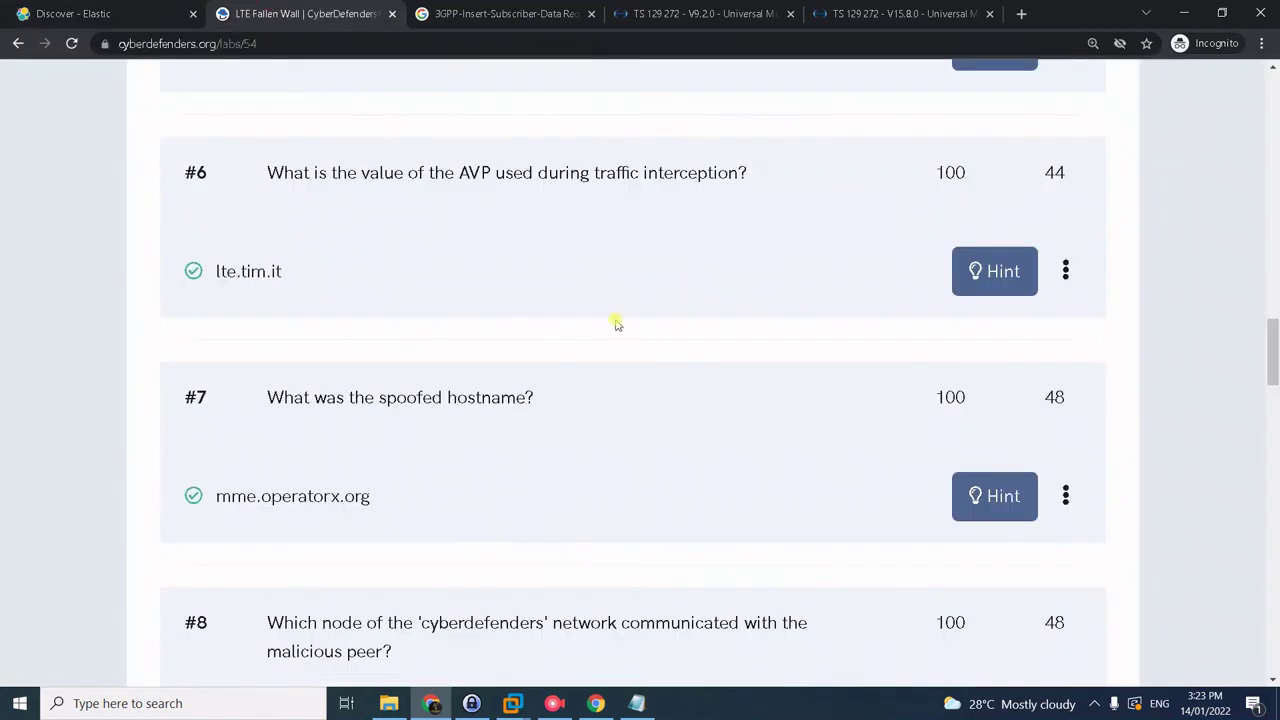
pyautogui.scroll(-12, 695, 541)
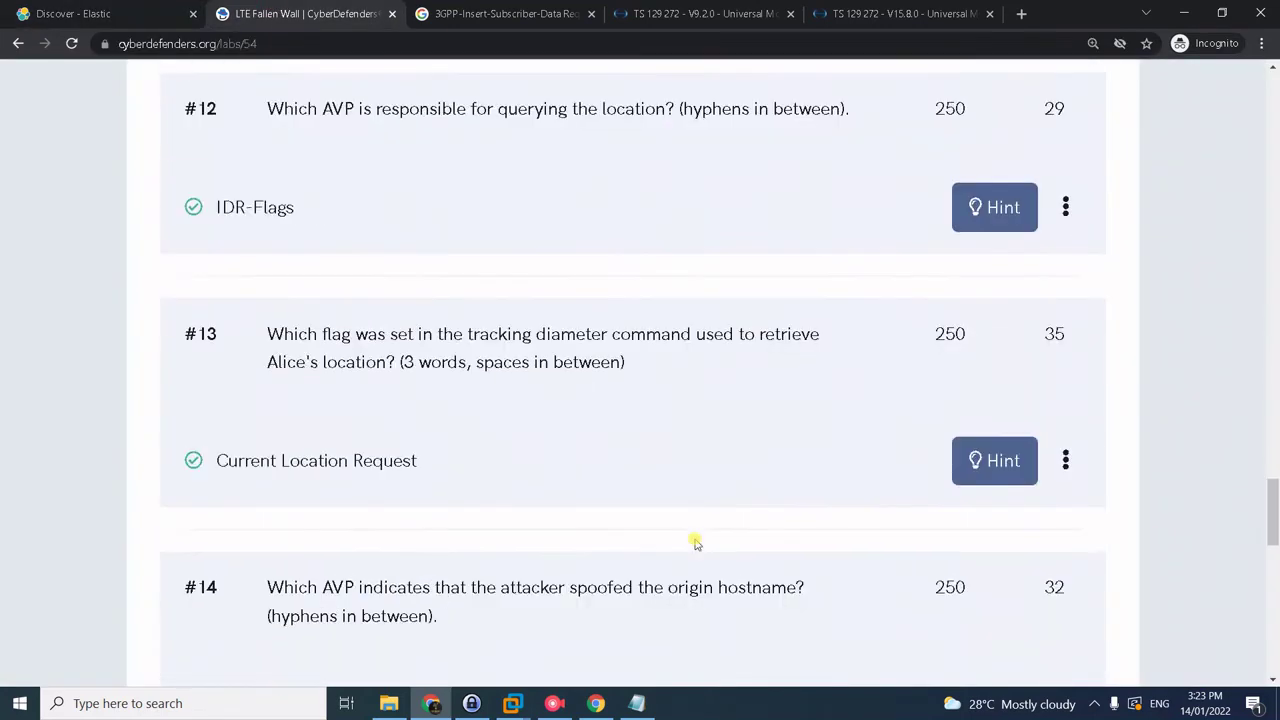
pyautogui.scroll(-5, 695, 541)
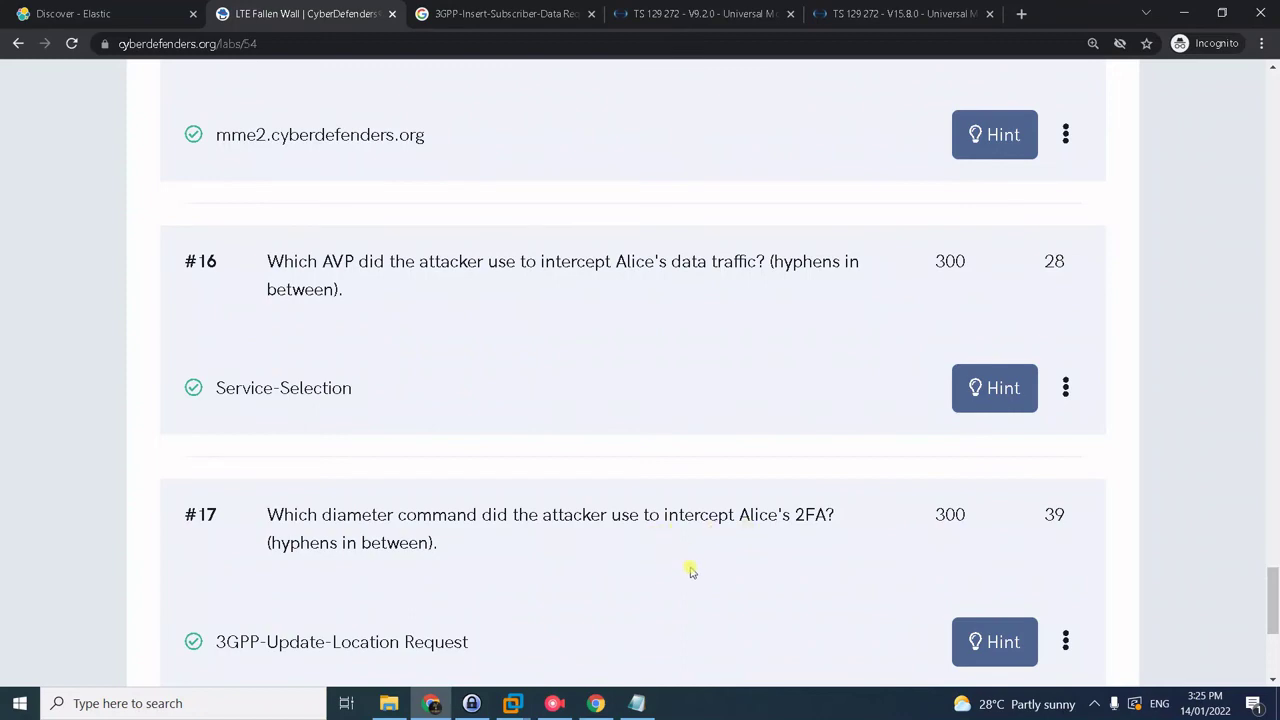
# Step: Reveal and read all three hints for question #17, then close them
pyautogui.scroll(-1, 700, 568)
pyautogui.click(971, 557)
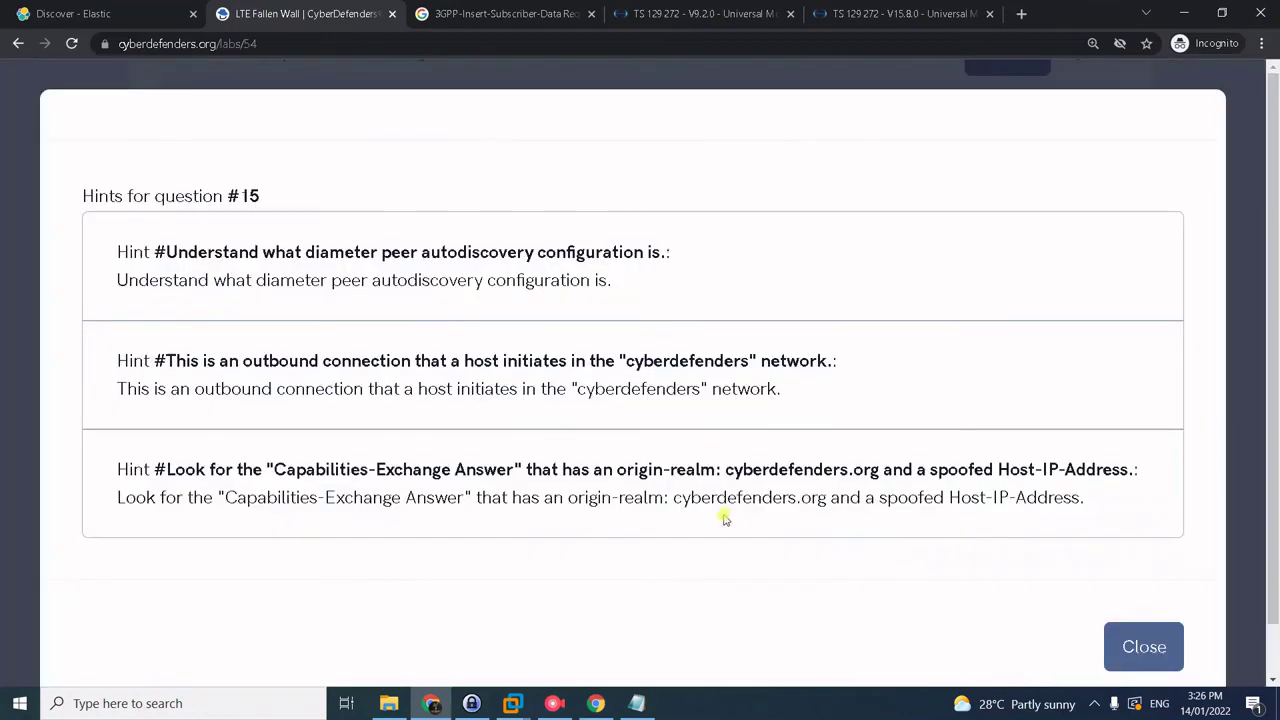
pyautogui.click(223, 269)
pyautogui.click(229, 357)
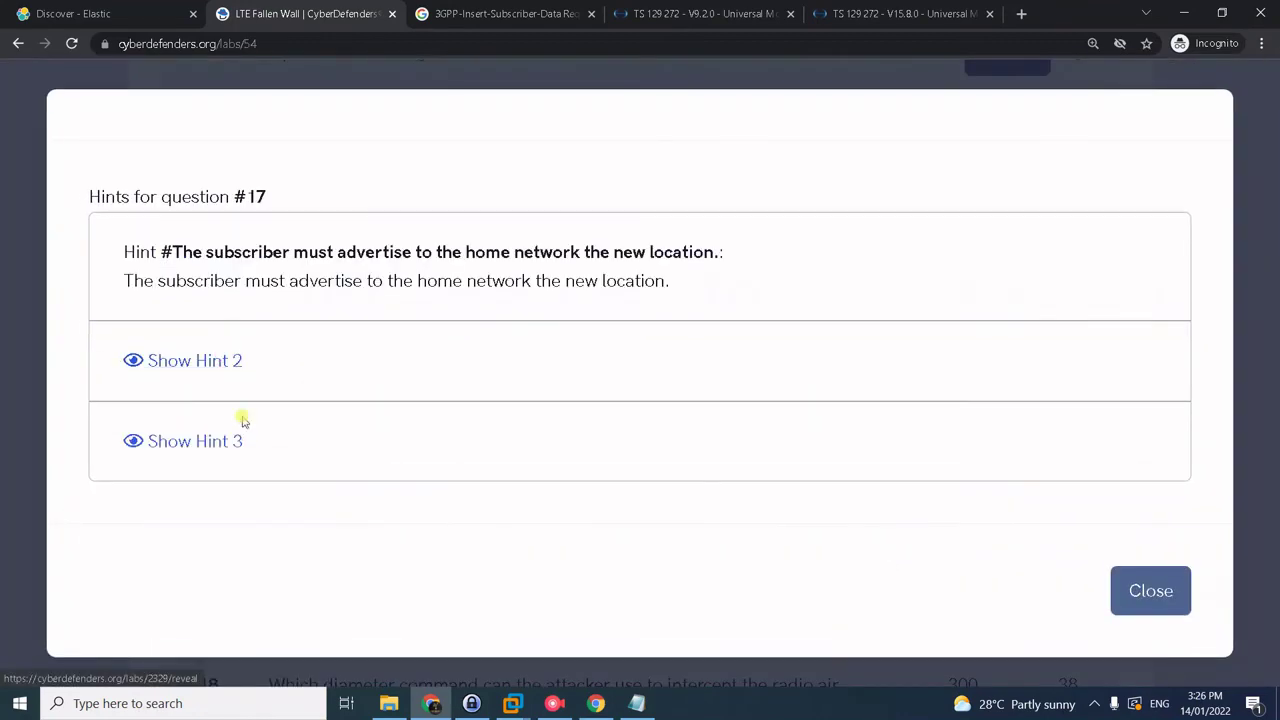
pyautogui.click(237, 445)
pyautogui.click(222, 470)
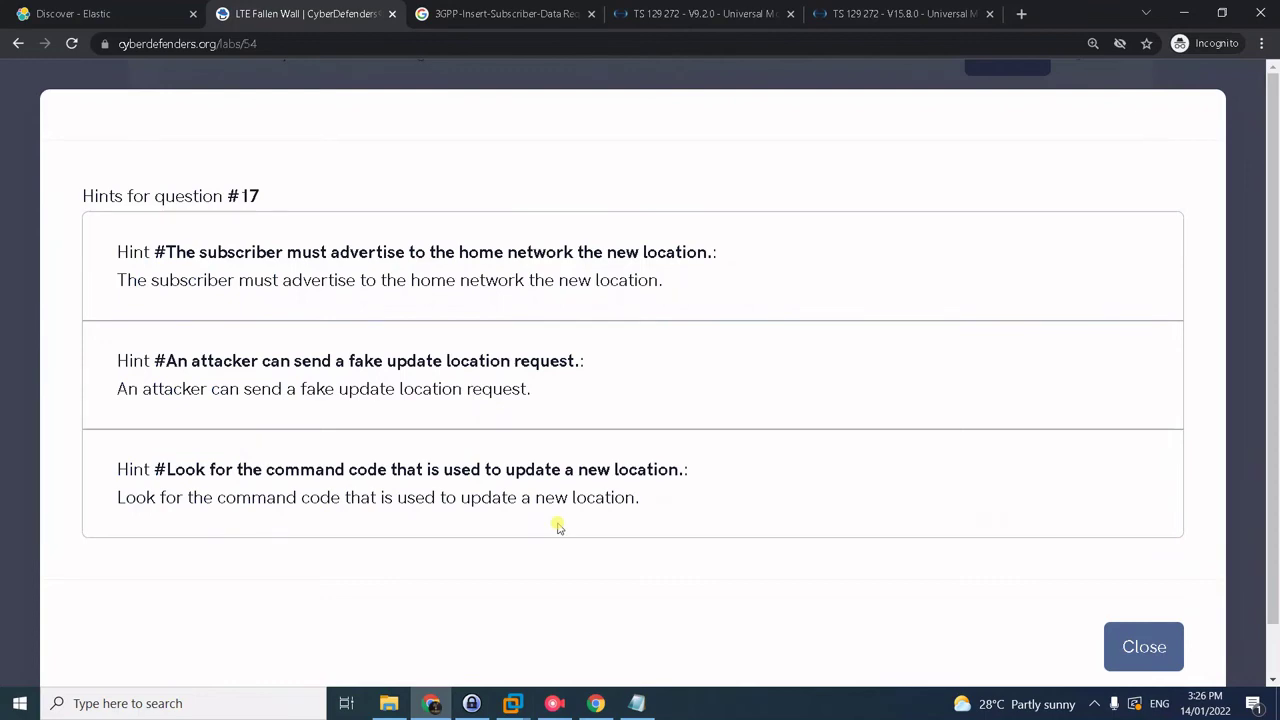
pyautogui.click(1142, 645)
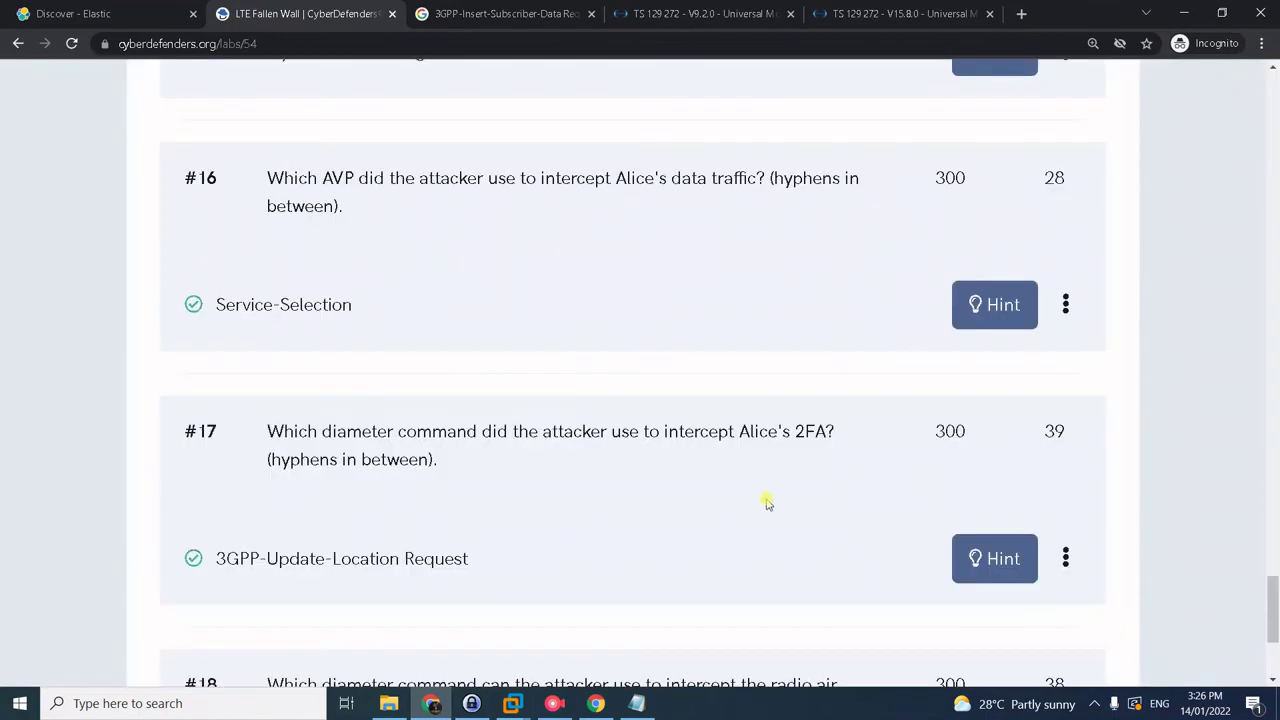
# Step: Switch to the Google results page and search for "diameter command code update new location"
pyautogui.click(480, 14)
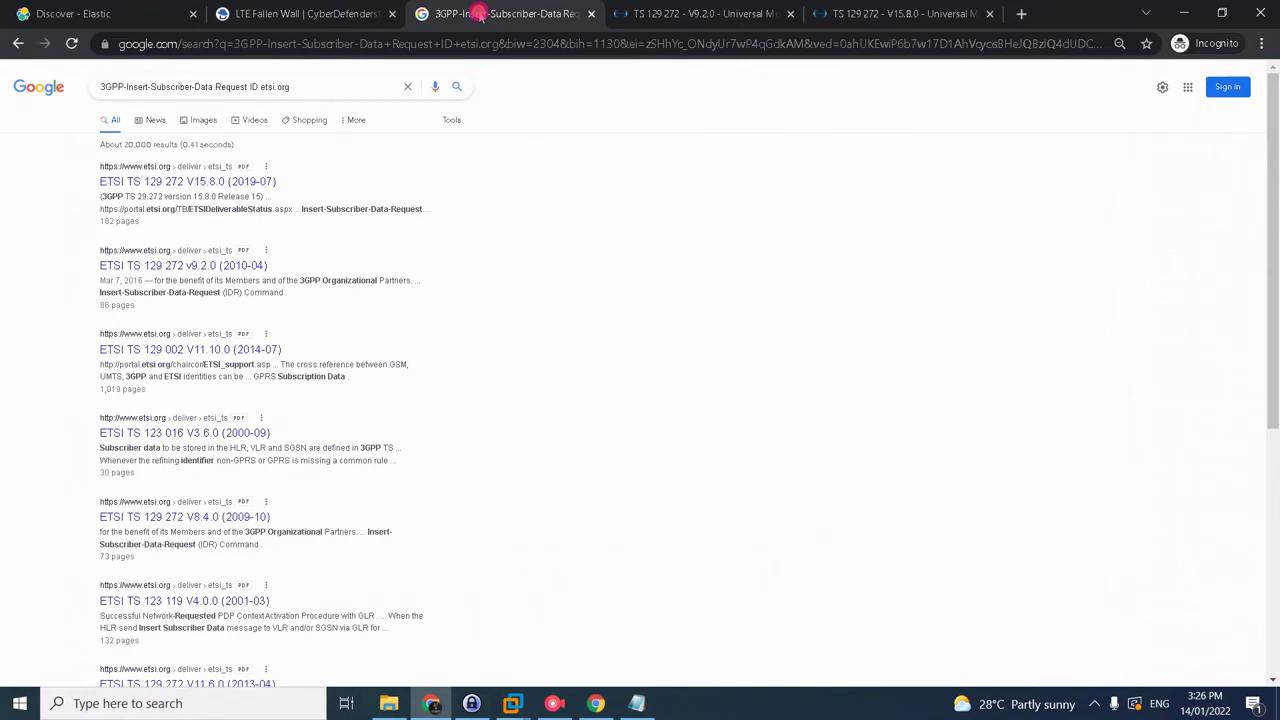
pyautogui.click(330, 87)
pyautogui.hotkey('ctrl', 'a')
pyautogui.write('diamte')
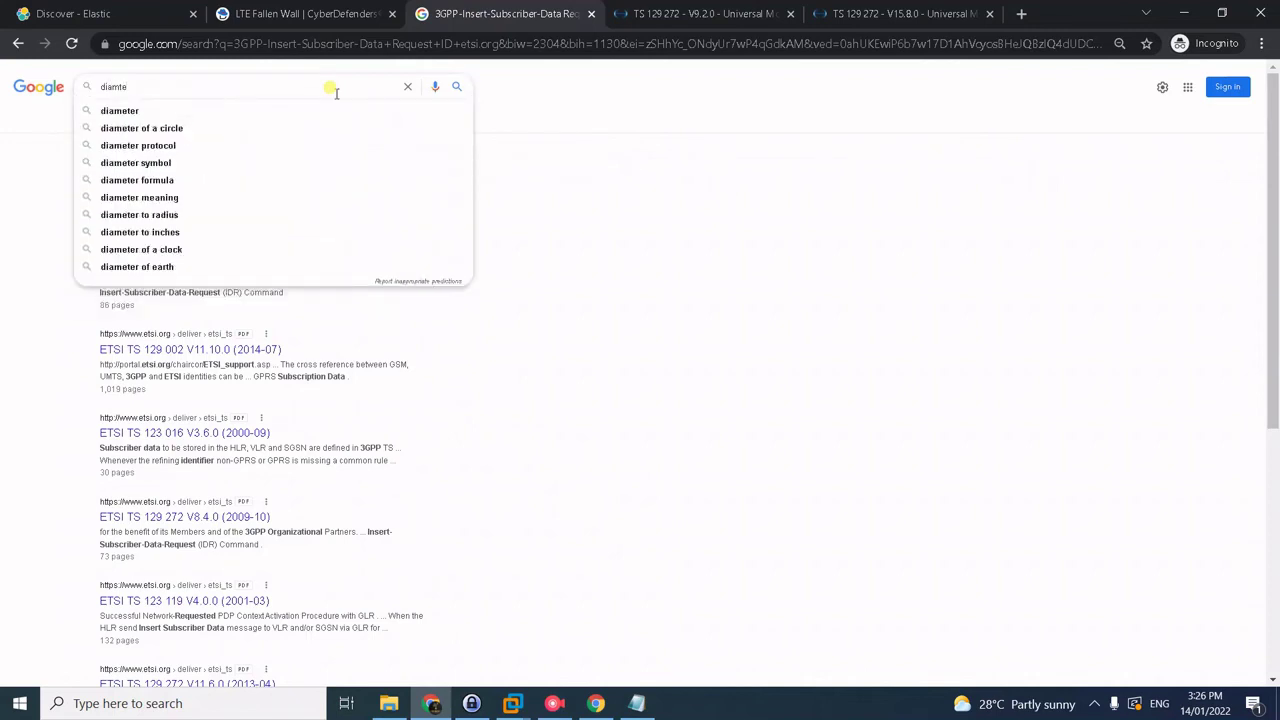
pyautogui.press('BackSpace')
pyautogui.press('BackSpace')
pyautogui.write('eter ')
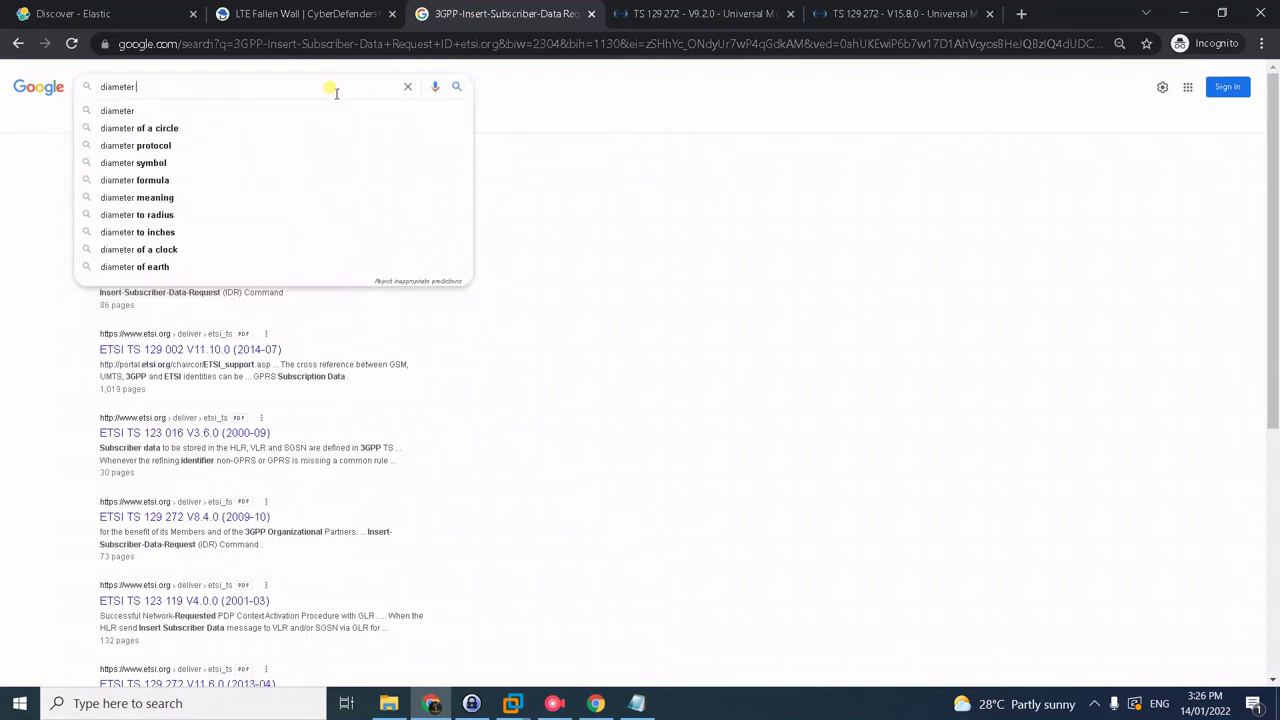
pyautogui.write('command')
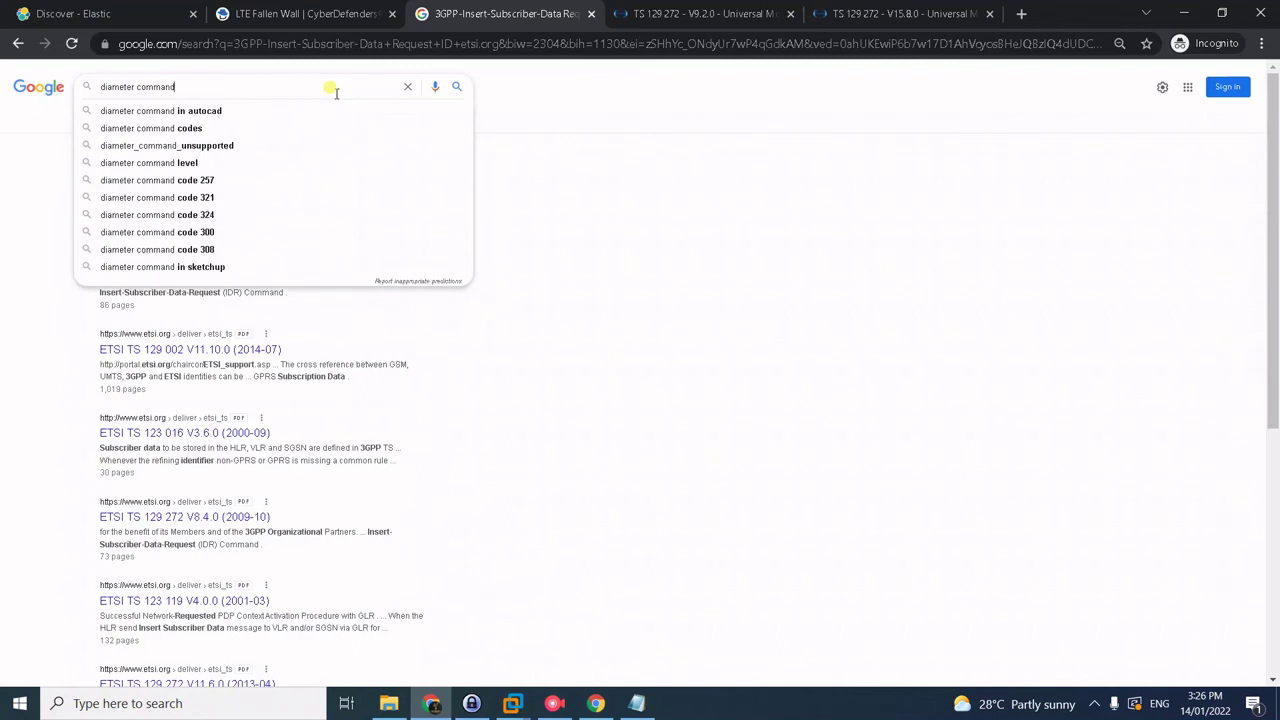
pyautogui.write(' code upda')
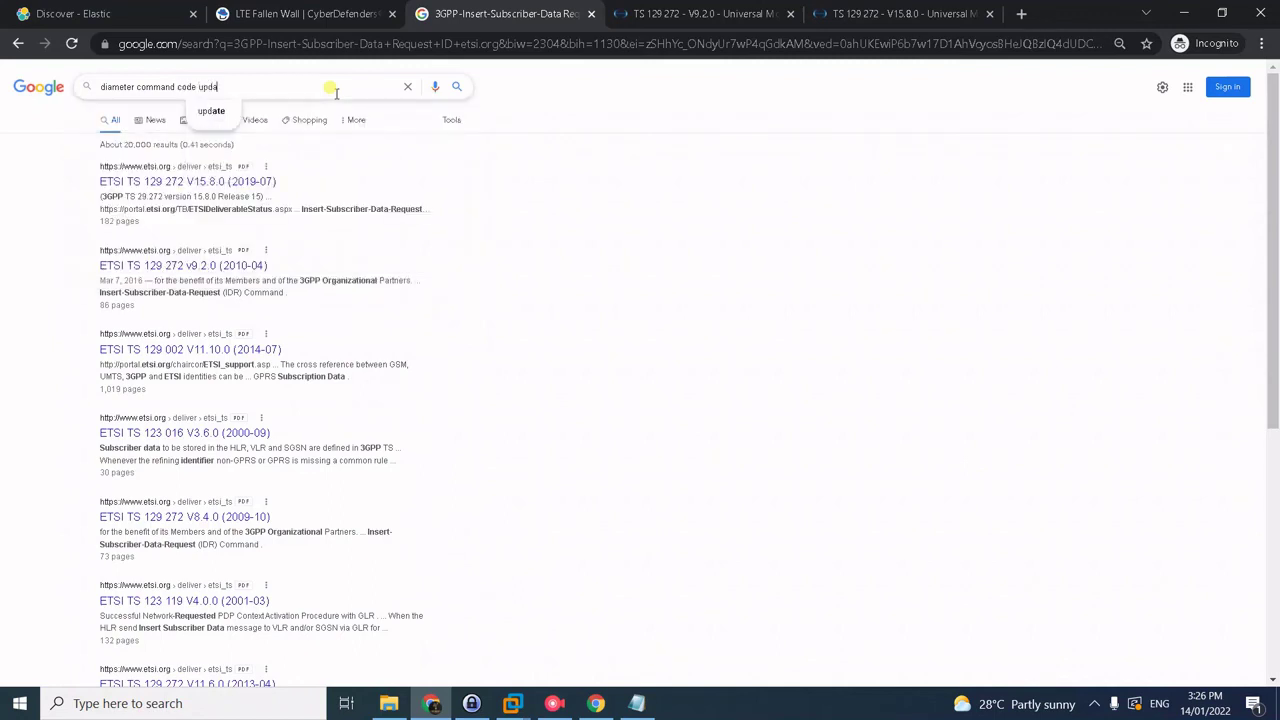
pyautogui.write('te rew location')
pyautogui.press('Return')
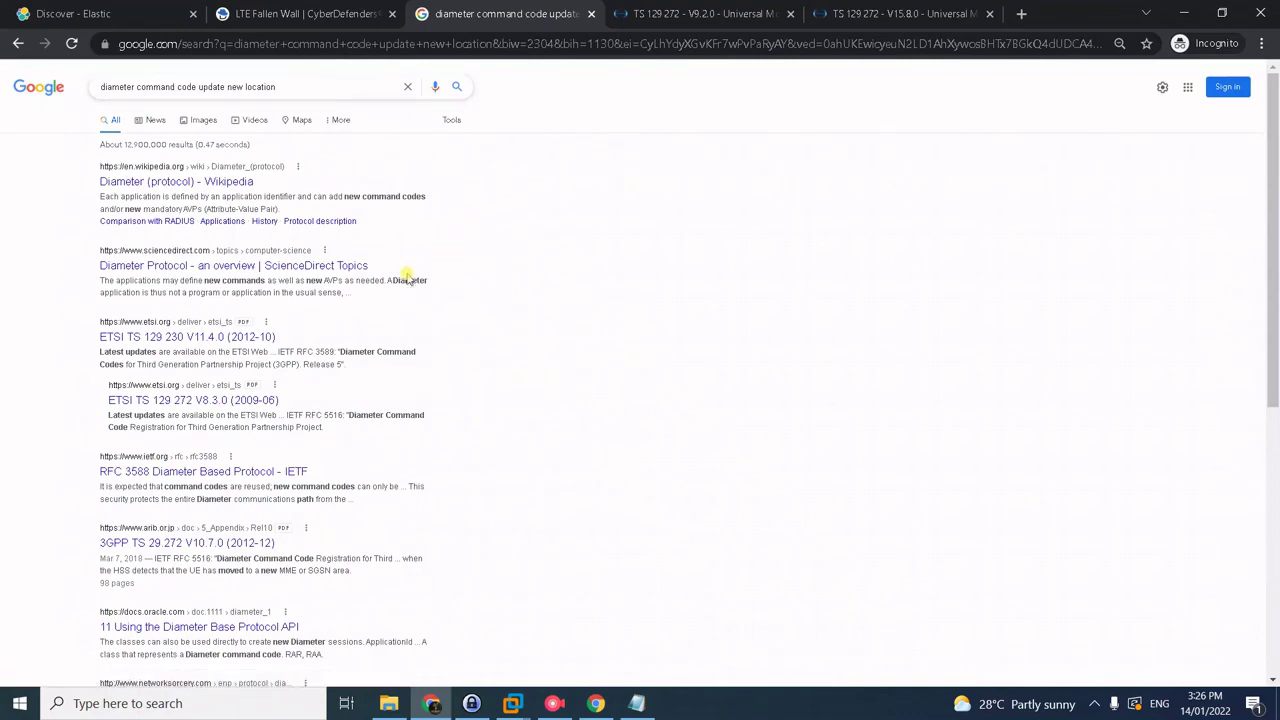
# Step: Find the developingsolutions.com result "Update-Location-Request_S6 Message (316)" on the second results page and view it in a new tab
pyautogui.scroll(-6, 360, 449)
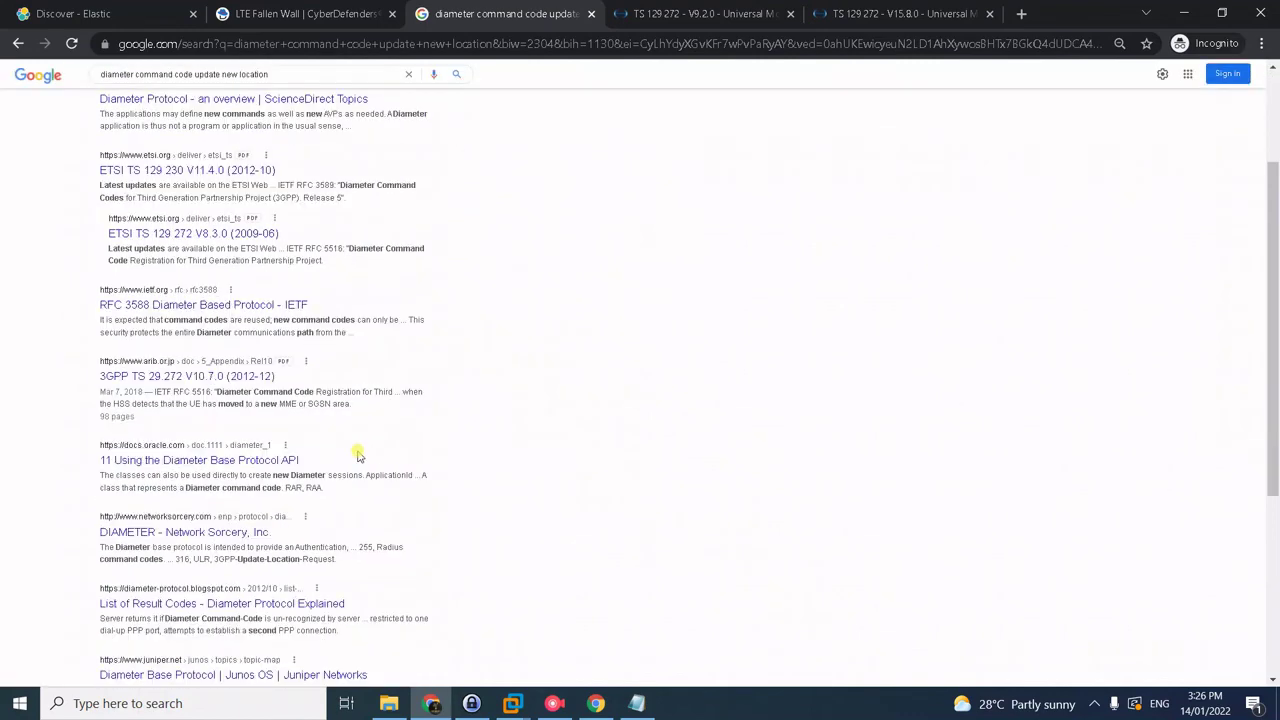
pyautogui.scroll(-3, 360, 455)
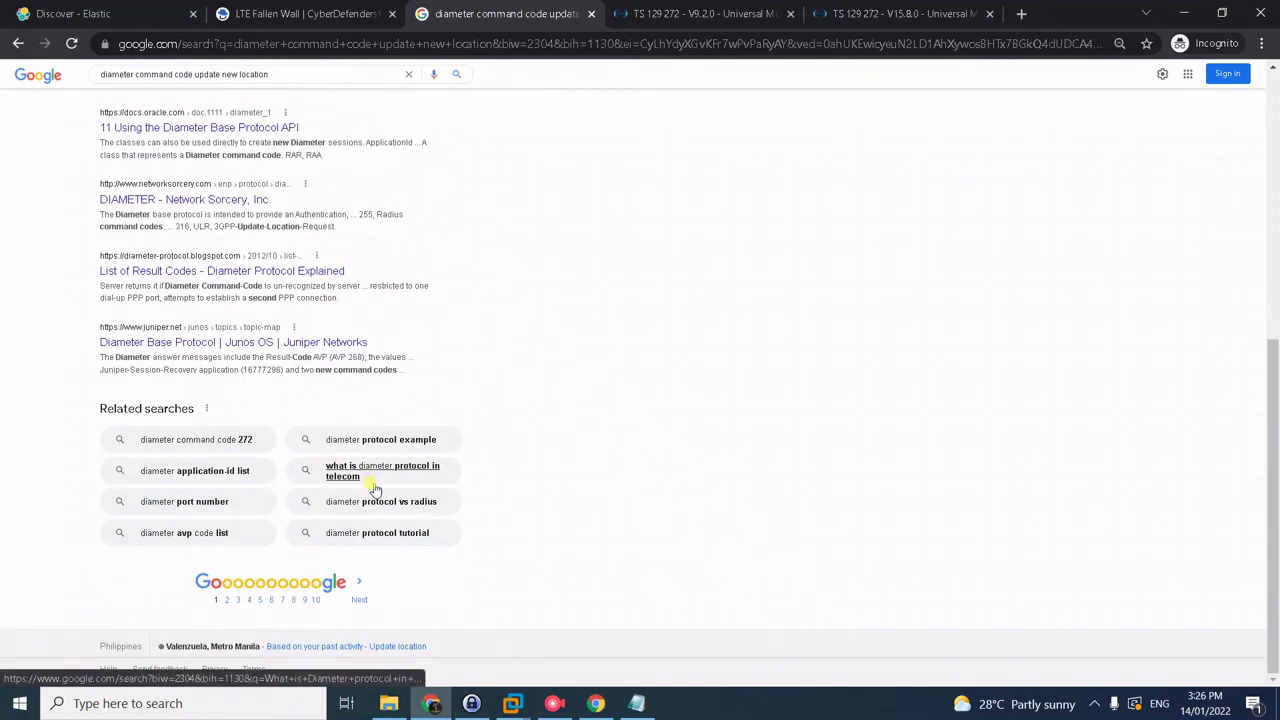
pyautogui.click(343, 580)
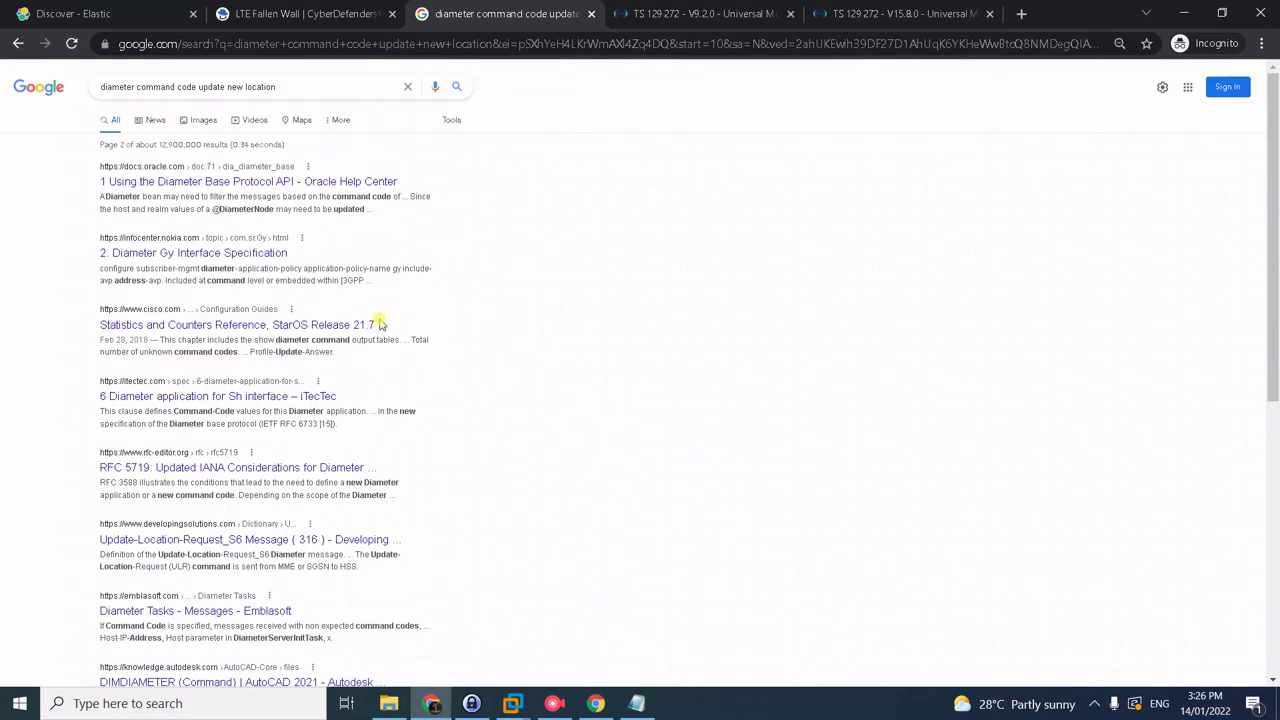
pyautogui.rightClick(287, 545)
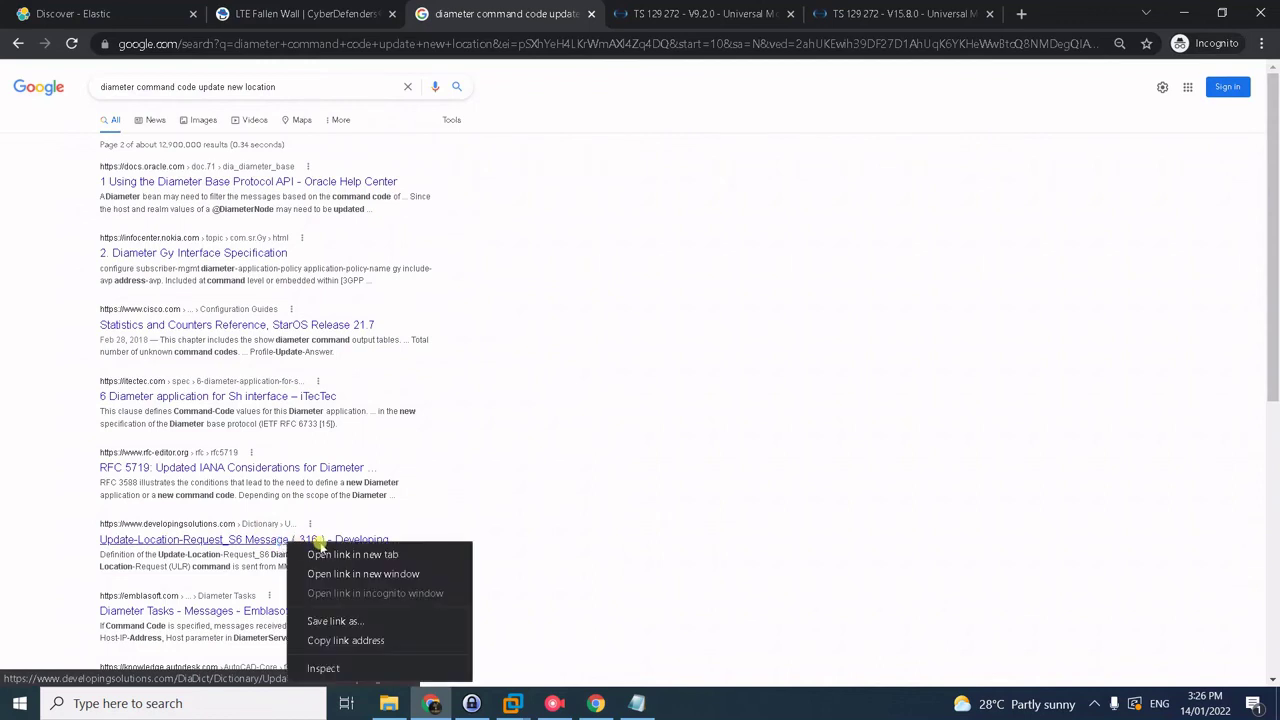
pyautogui.click(320, 553)
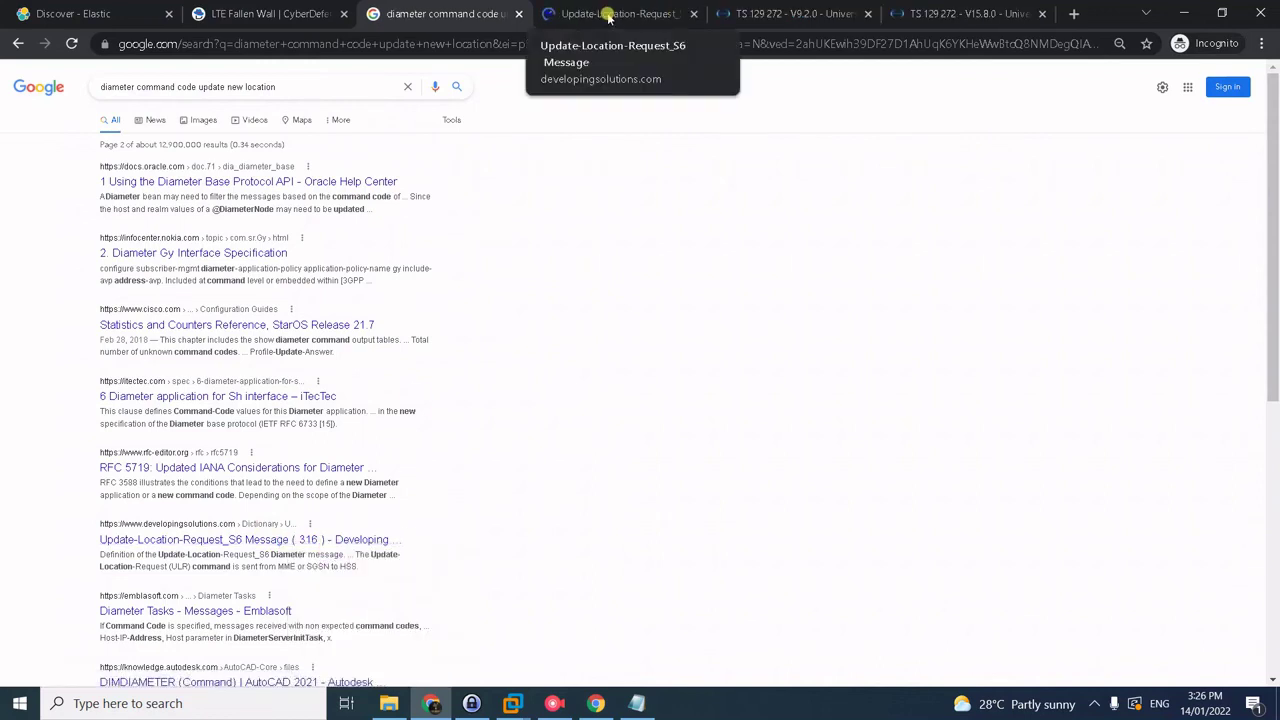
pyautogui.click(613, 18)
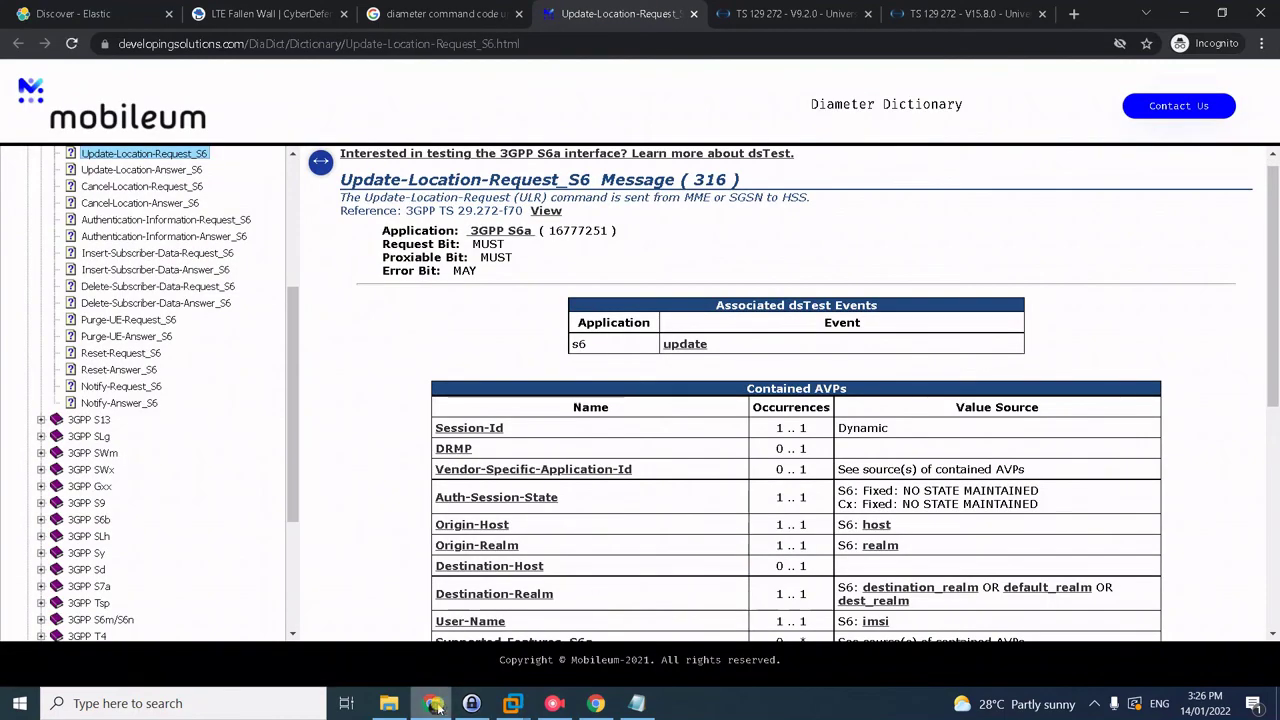
# Step: Check the answer format of question #17 in the guest Chrome window's challenge page, then return to the Diameter dictionary
pyautogui.click(593, 705)
pyautogui.scroll(-4, 592, 568)
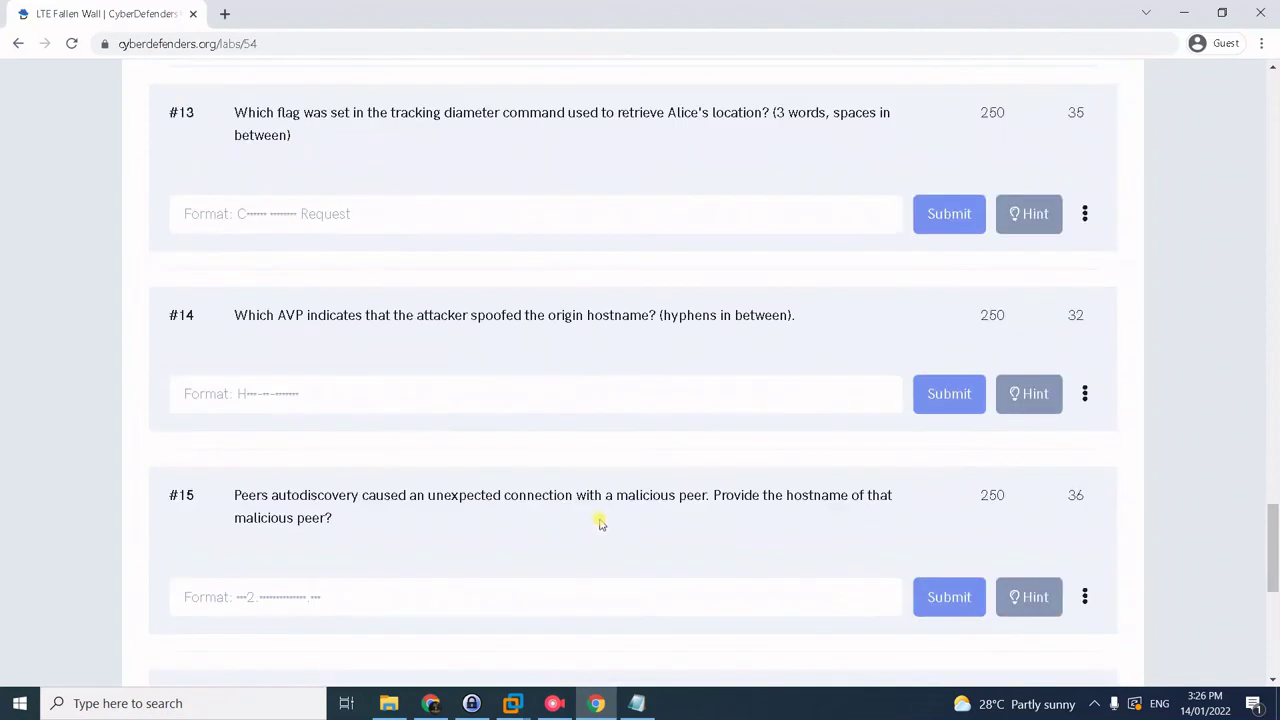
pyautogui.scroll(-3, 334, 525)
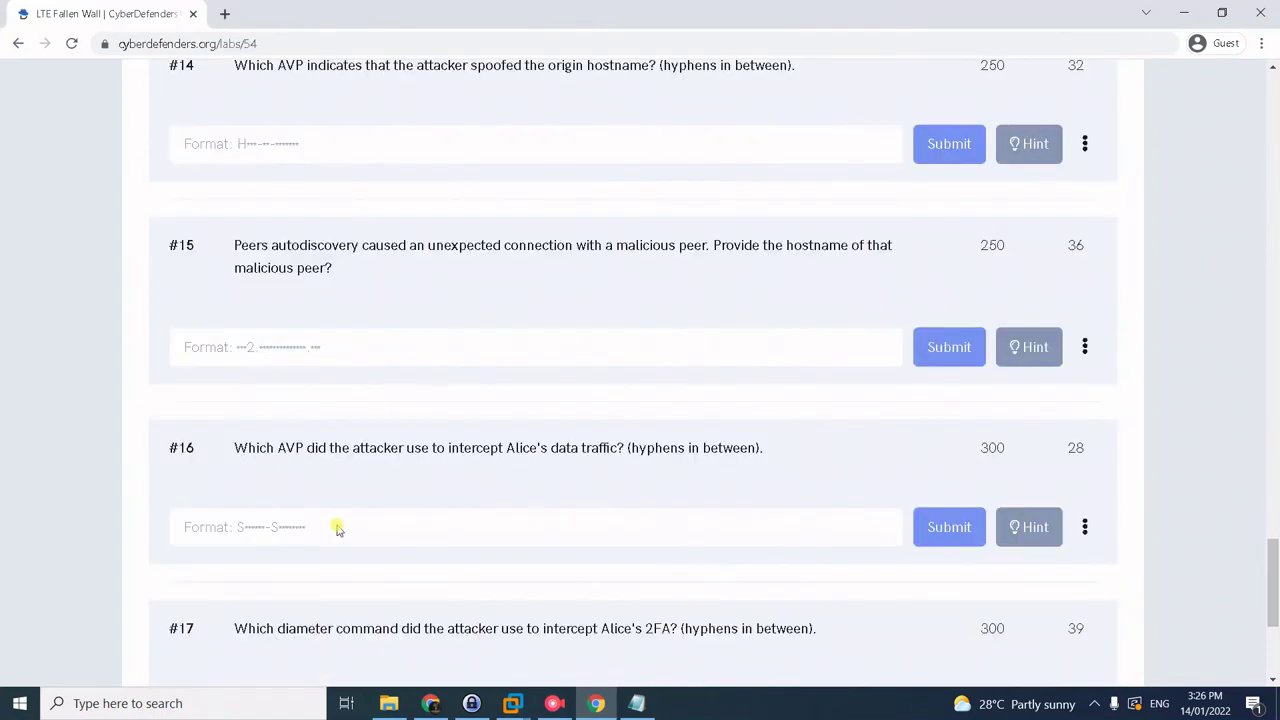
pyautogui.scroll(-1, 352, 540)
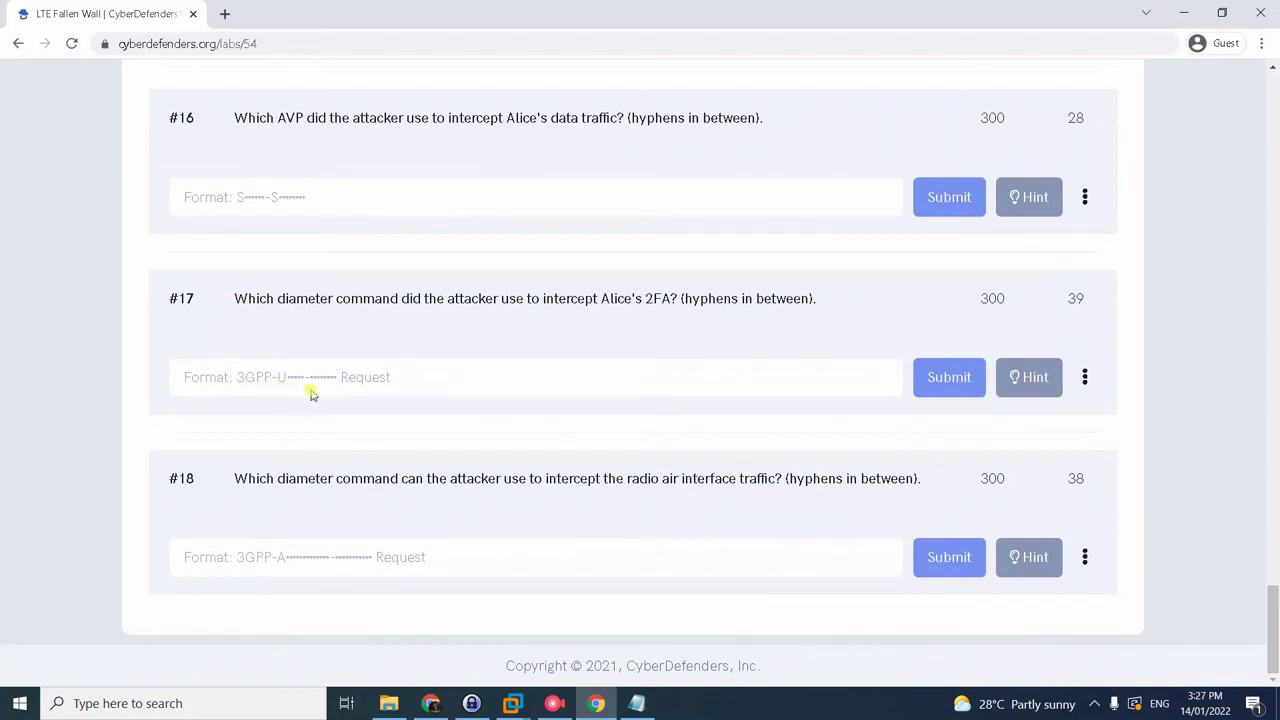
pyautogui.hotkey('alt', 'Tab')
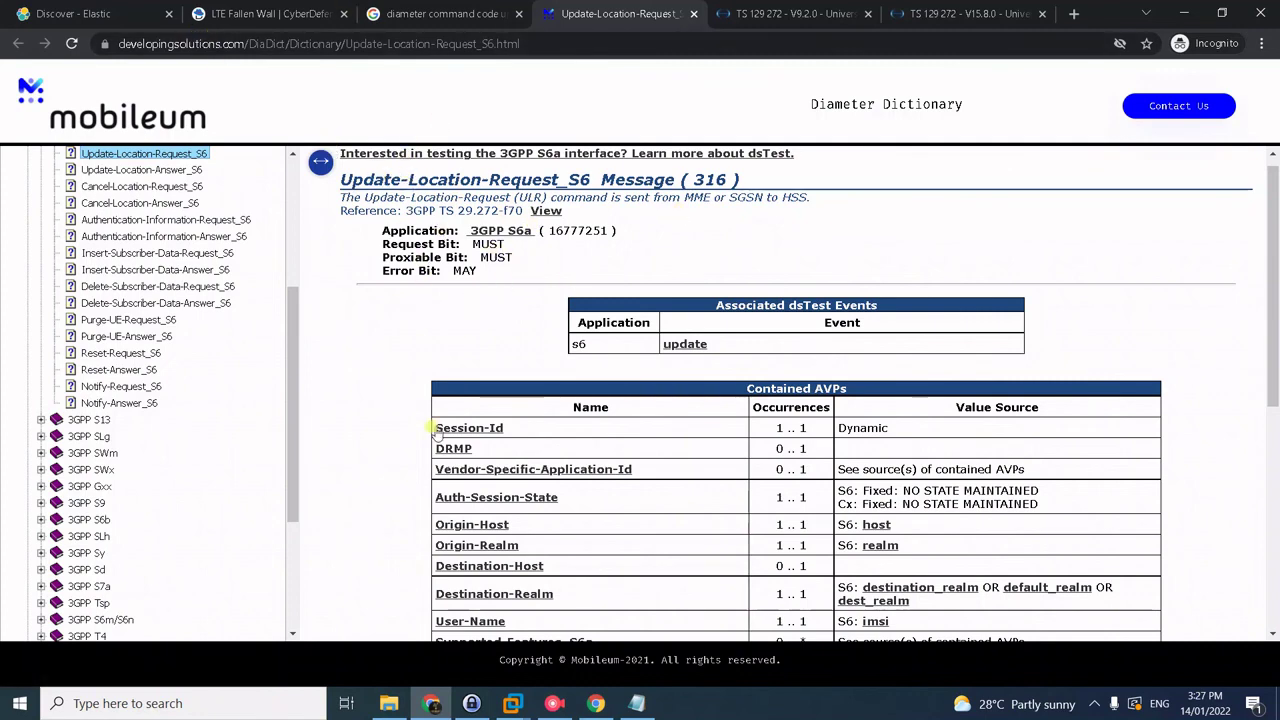
# Step: Go back to the solved challenge page and read question #18 on intercepting the radio air interface traffic
pyautogui.click(470, 17)
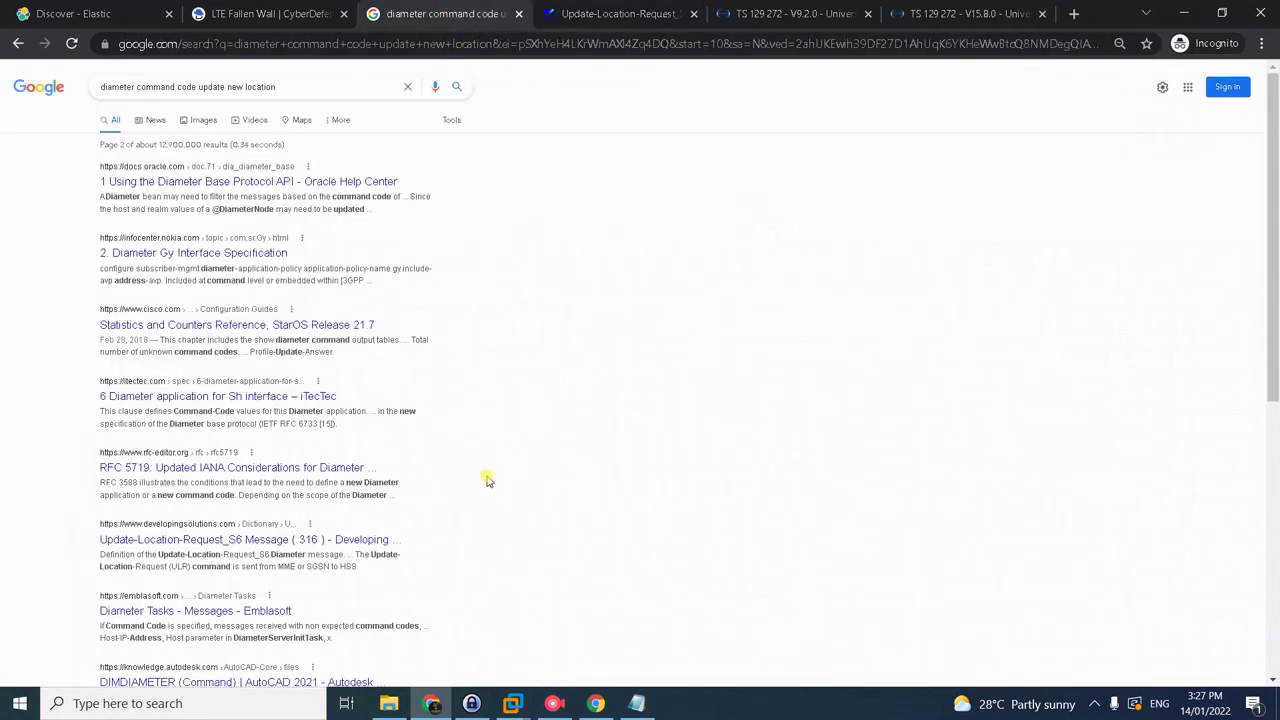
pyautogui.click(305, 14)
pyautogui.scroll(-2, 603, 572)
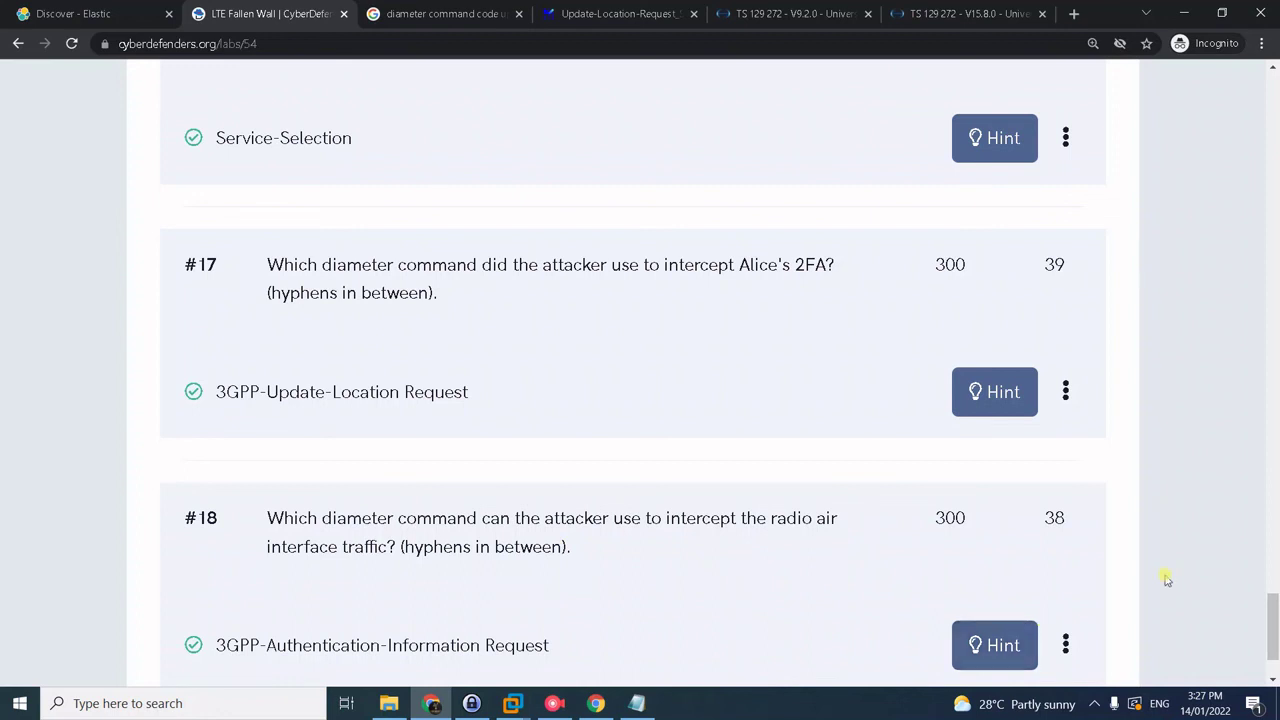
pyautogui.scroll(-1, 836, 606)
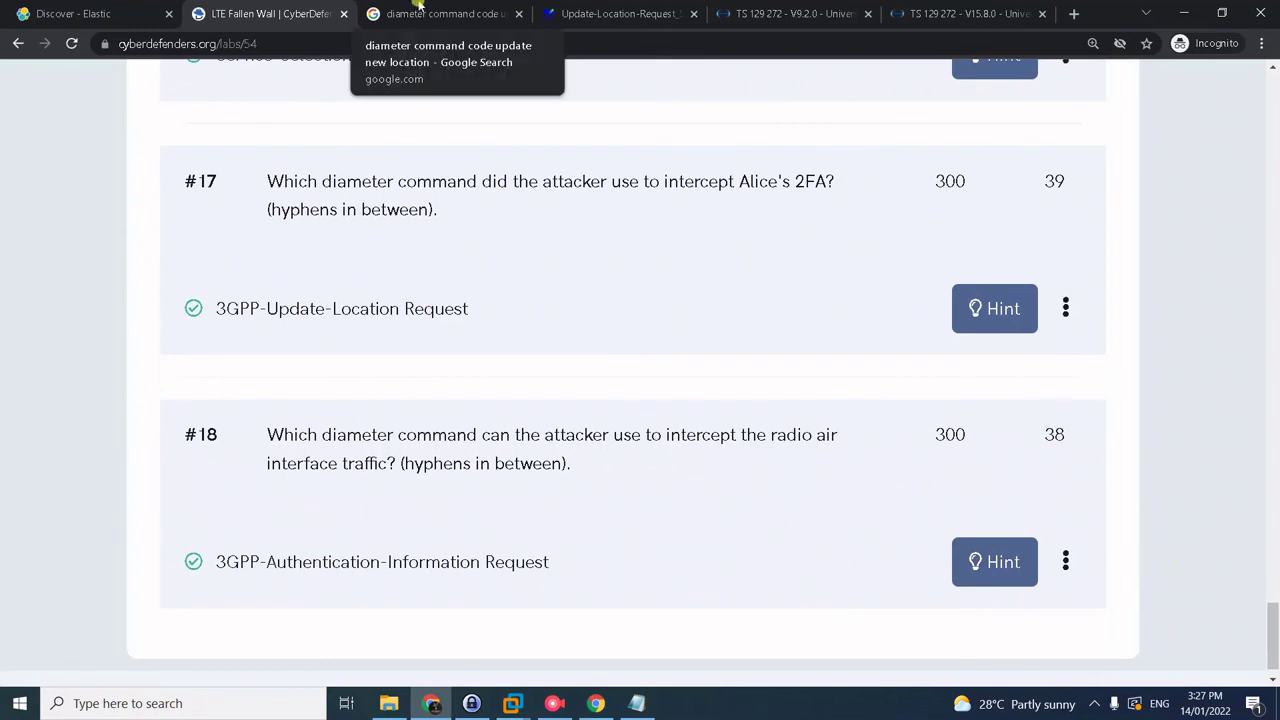
# Step: Change the Google query to "diameter command code retrieve authentication information destination HSS", then return to the Update-Location-Request_S6 dictionary page
pyautogui.click(419, 8)
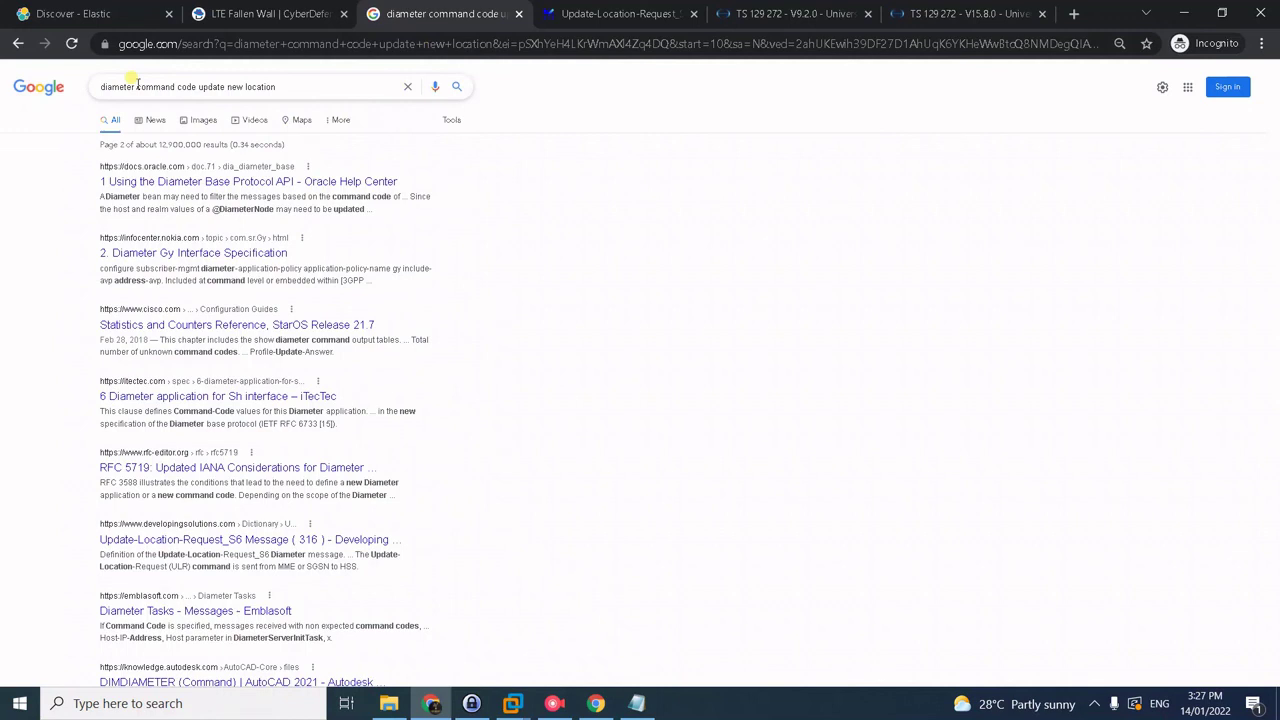
pyautogui.moveTo(198, 87); pyautogui.dragTo(344, 105)
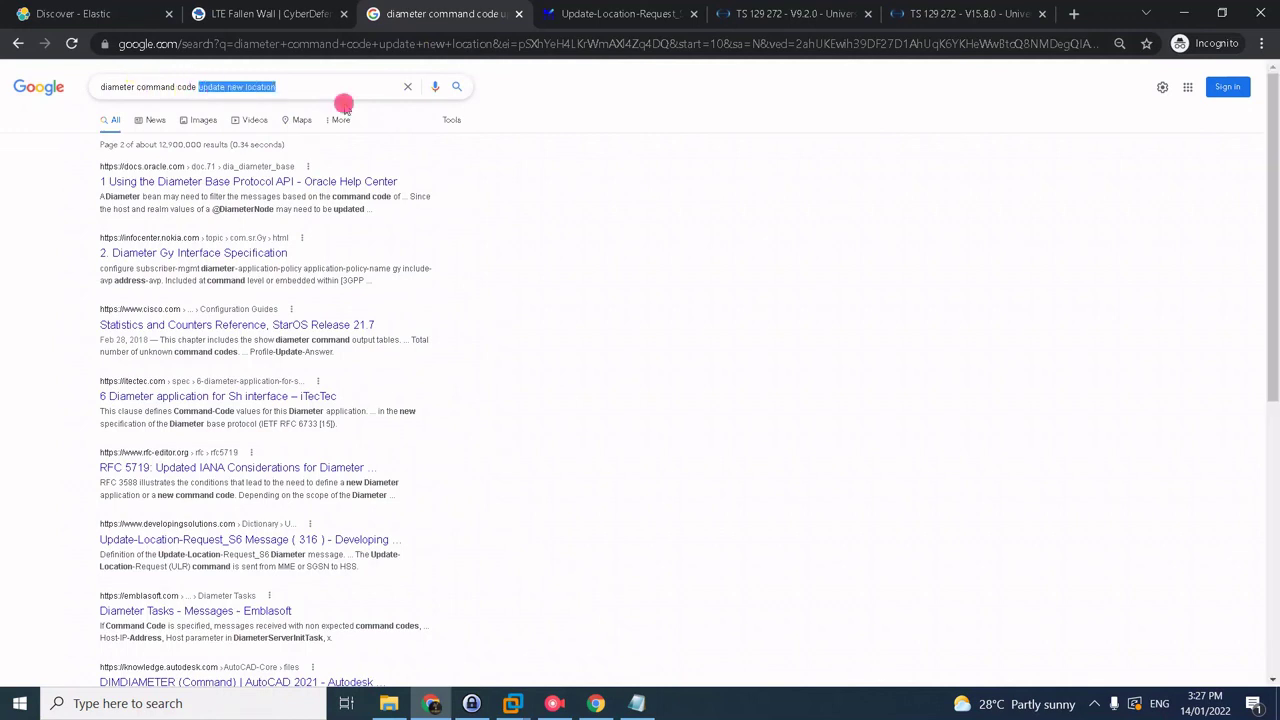
pyautogui.write('retrie')
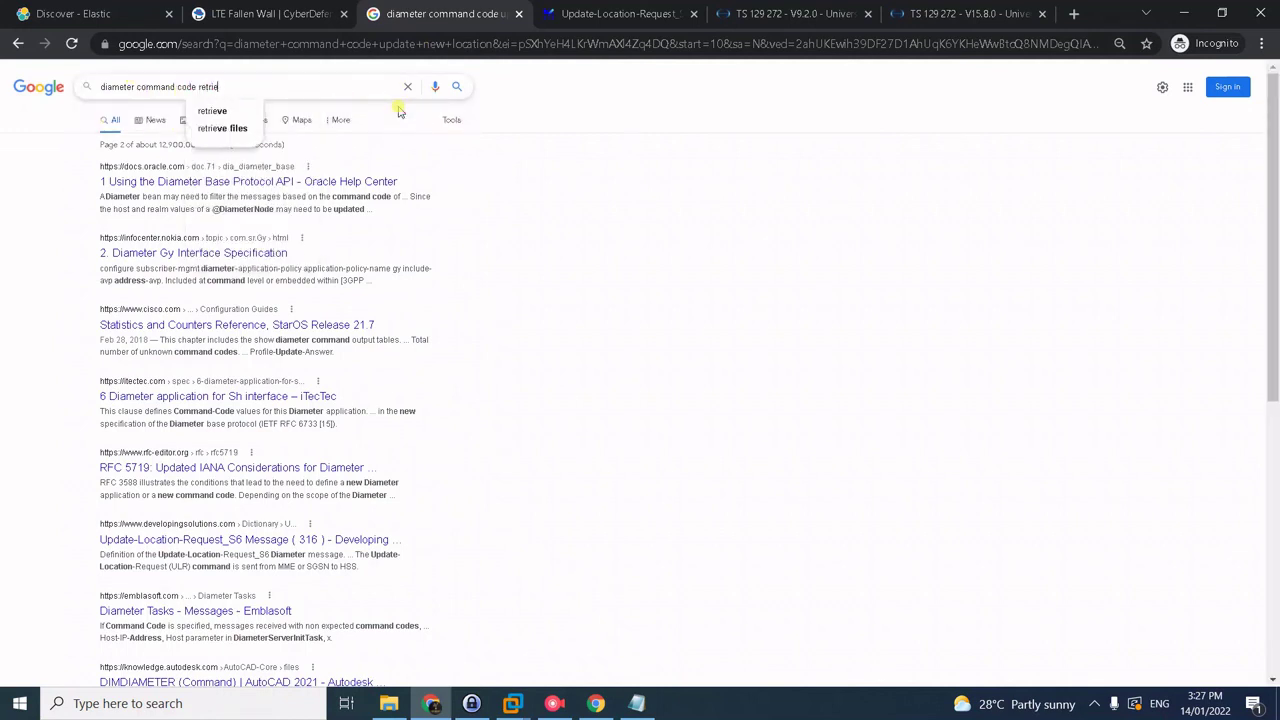
pyautogui.write('ve a')
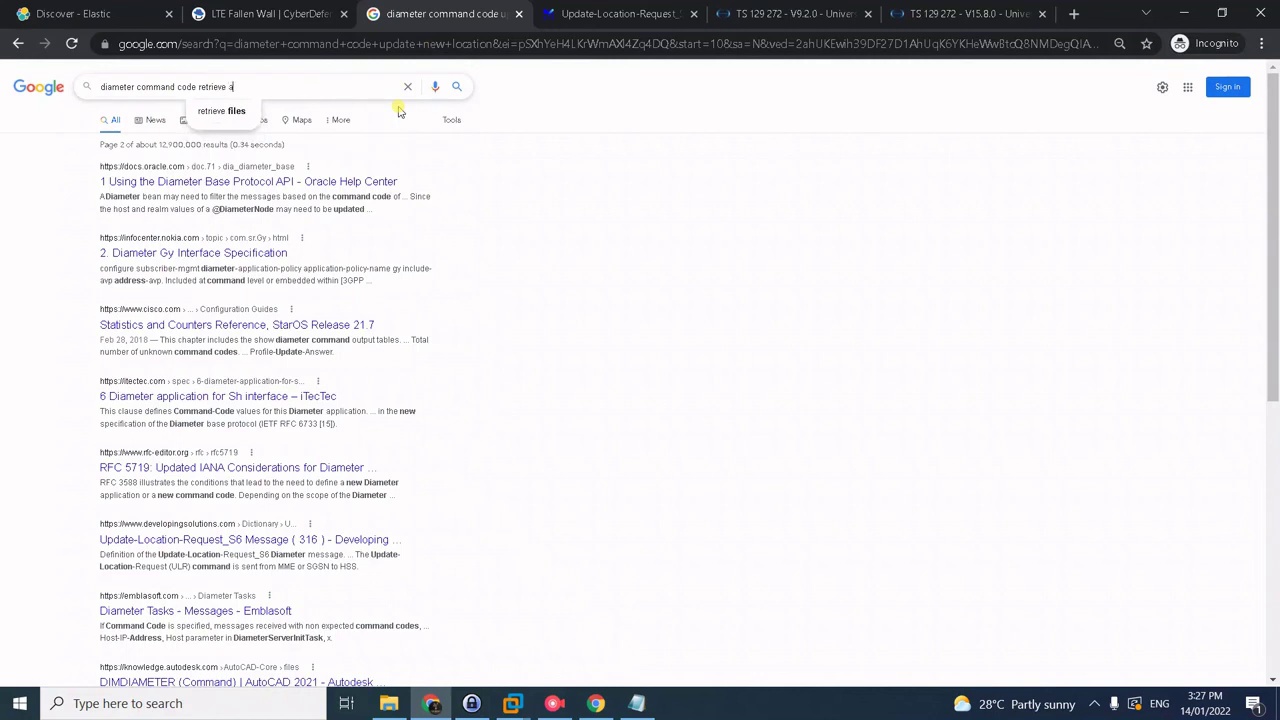
pyautogui.write('uthentication')
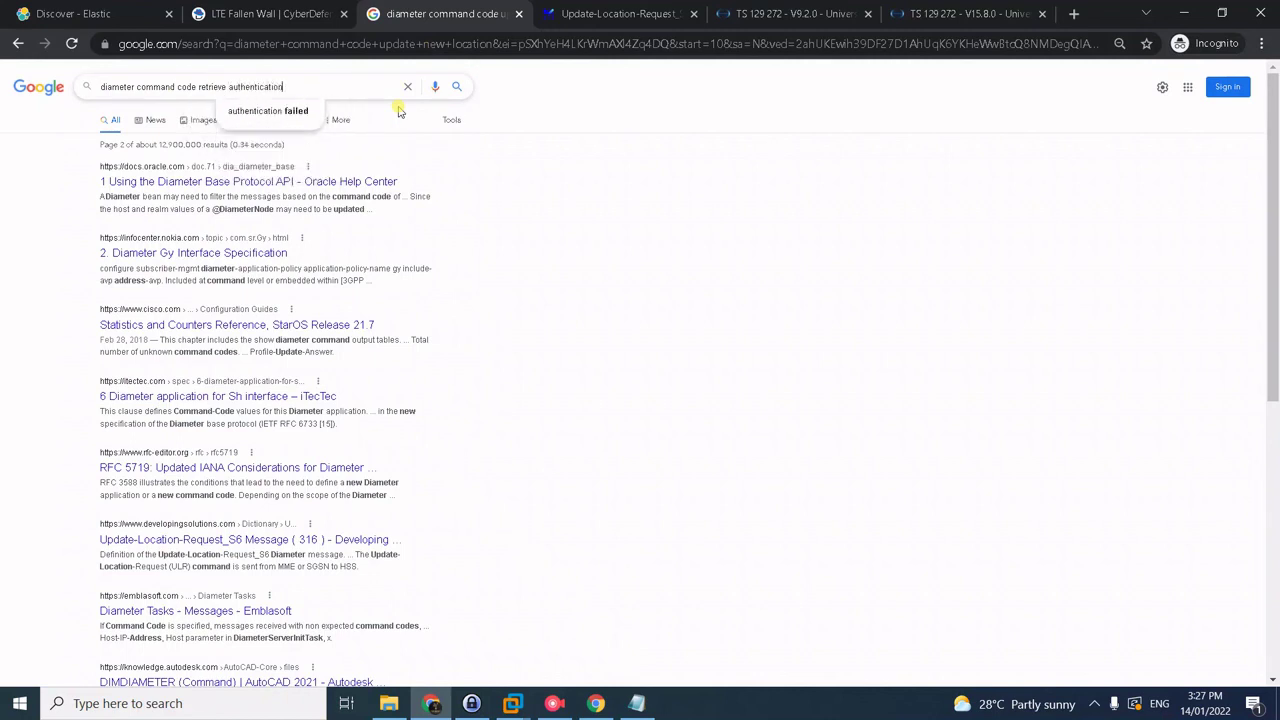
pyautogui.write(' information')
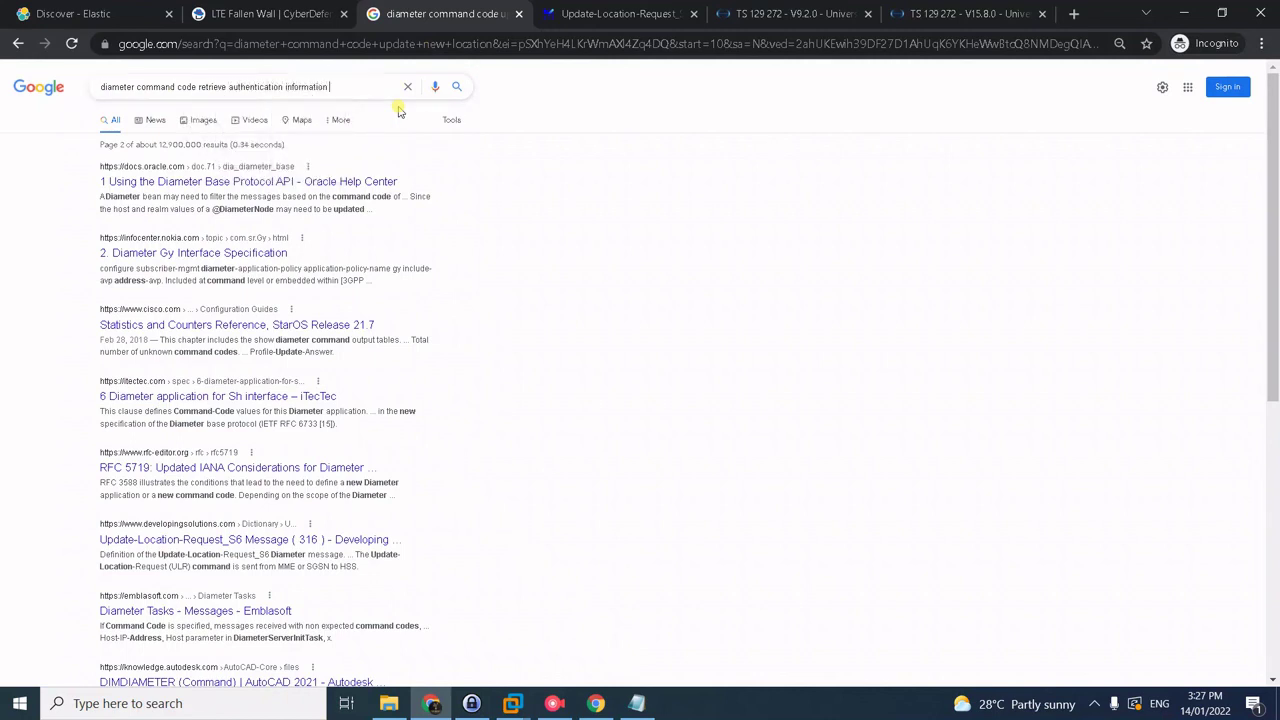
pyautogui.write(' destination HSS')
pyautogui.click(583, 18)
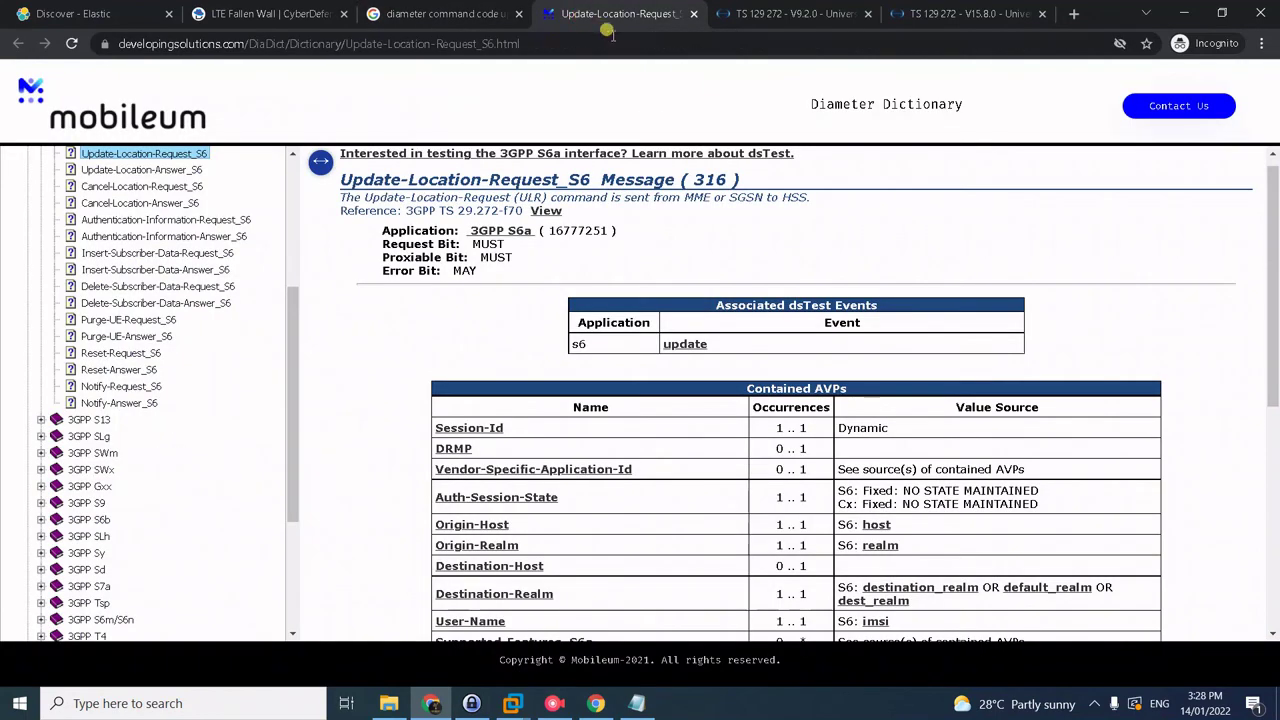
# Step: Add the dictionary site's domain developingsolutions.com to the Google query on the authentication information command and run the search
pyautogui.moveTo(232, 43); pyautogui.dragTo(89, 43)
pyautogui.hotkey('ctrl', 'c')
pyautogui.click(472, 8)
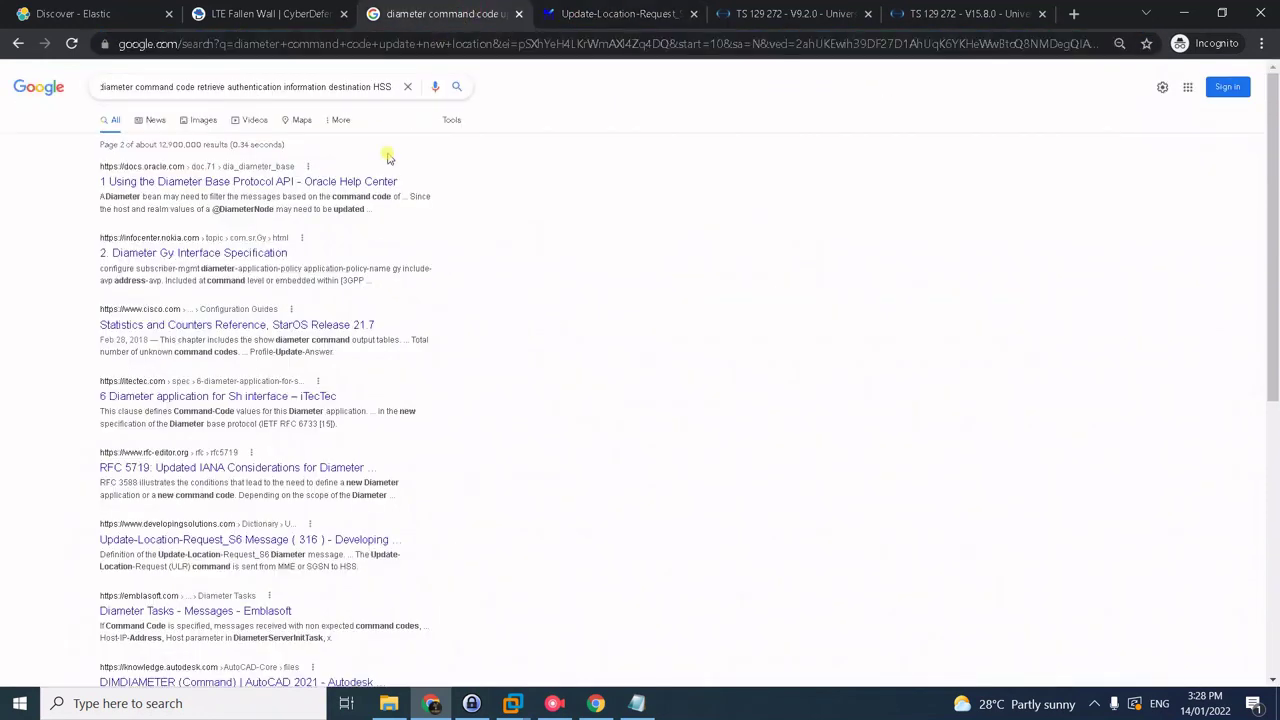
pyautogui.hotkey('ctrl', 'v')
pyautogui.press('BackSpace')
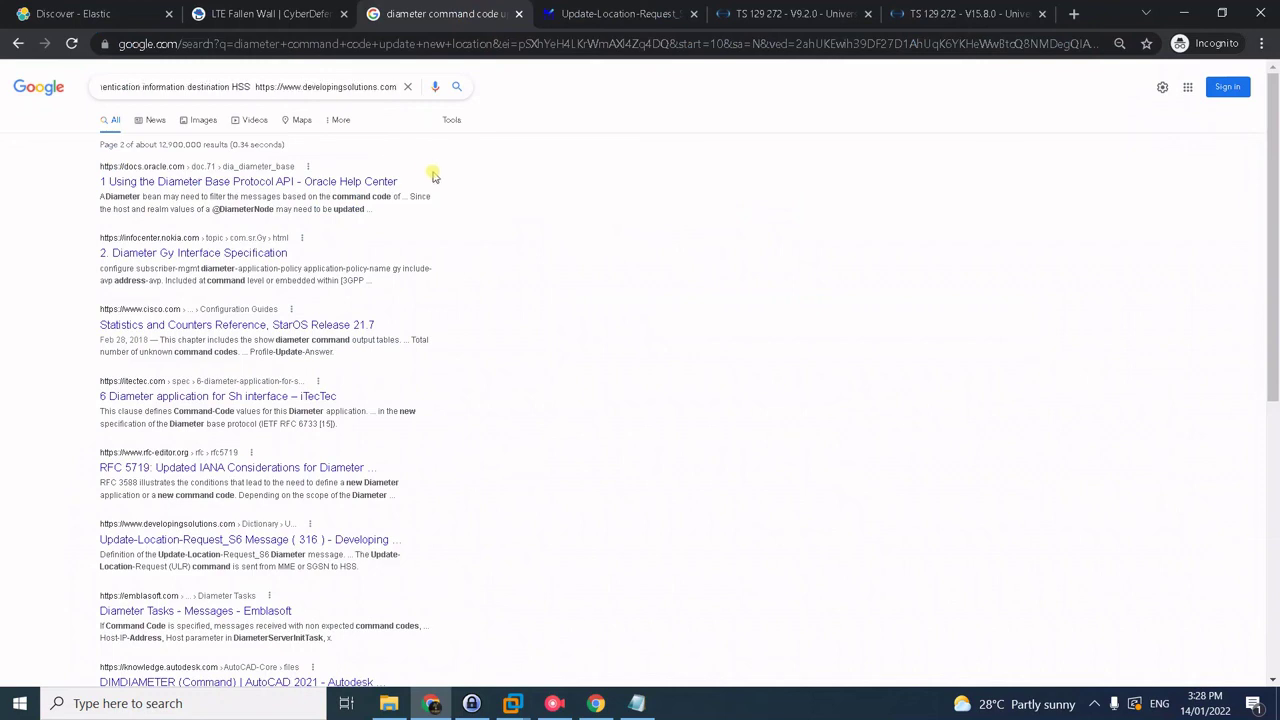
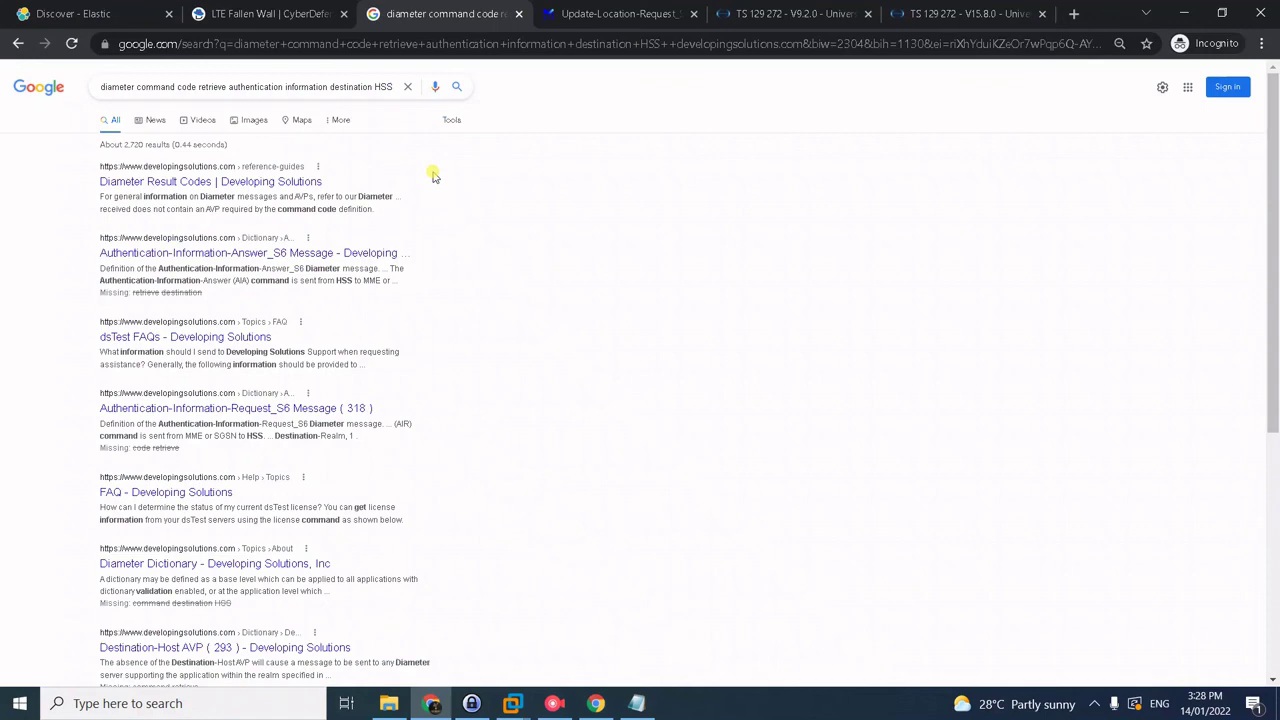
# Step: Compare question #18's answer format in the guest window with the Authentication-Information search results, then check its answer on the solved challenge page
pyautogui.hotkey('alt', 'Tab')
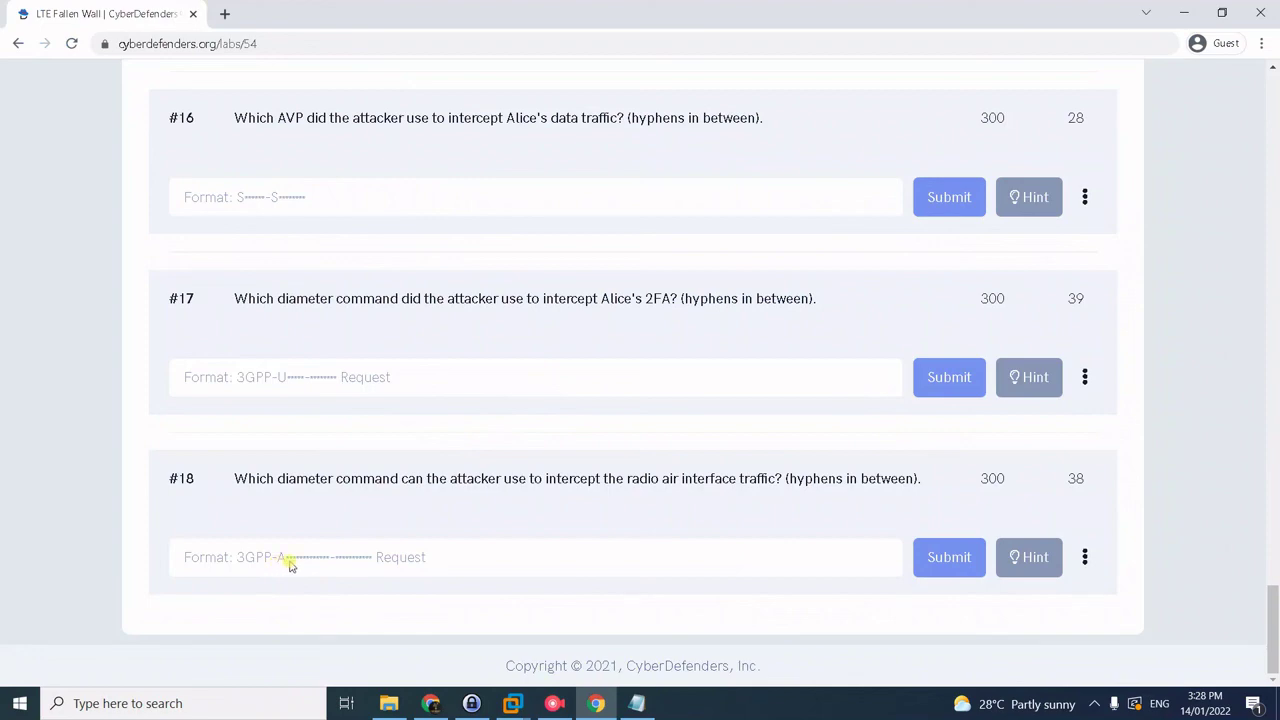
pyautogui.hotkey('alt', 'Tab')
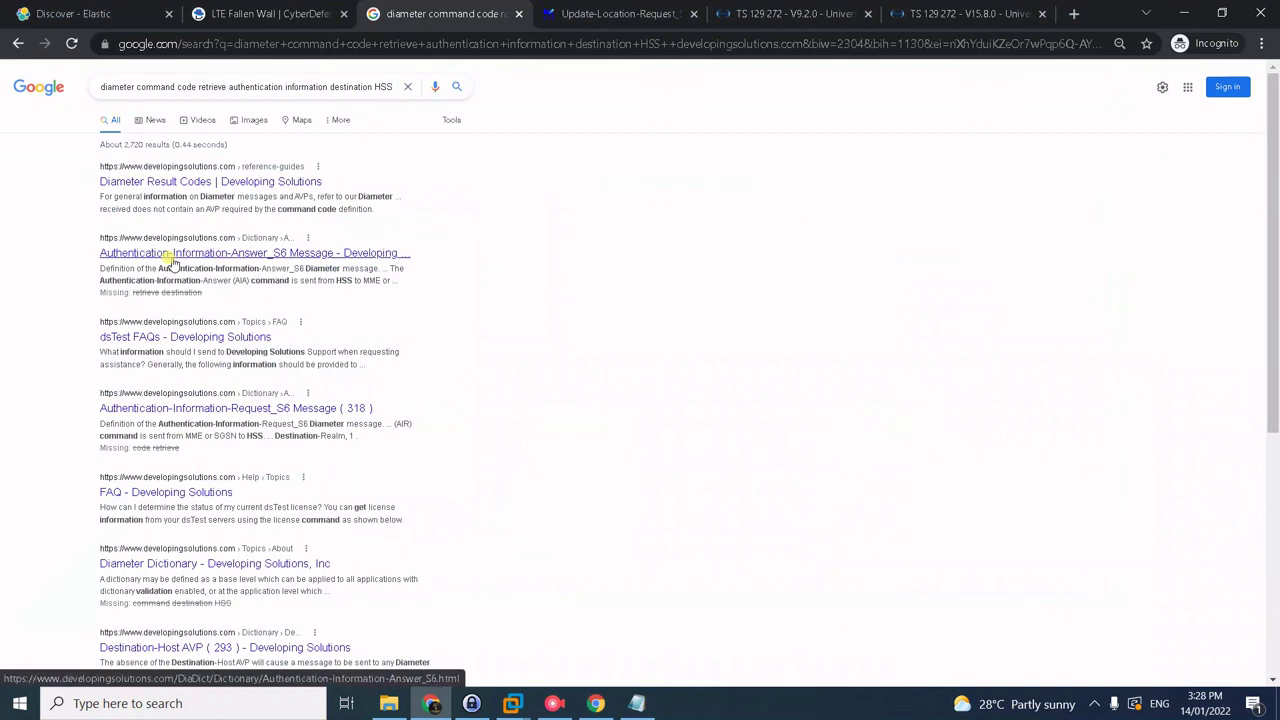
pyautogui.click(262, 14)
pyautogui.scroll(-1, 477, 586)
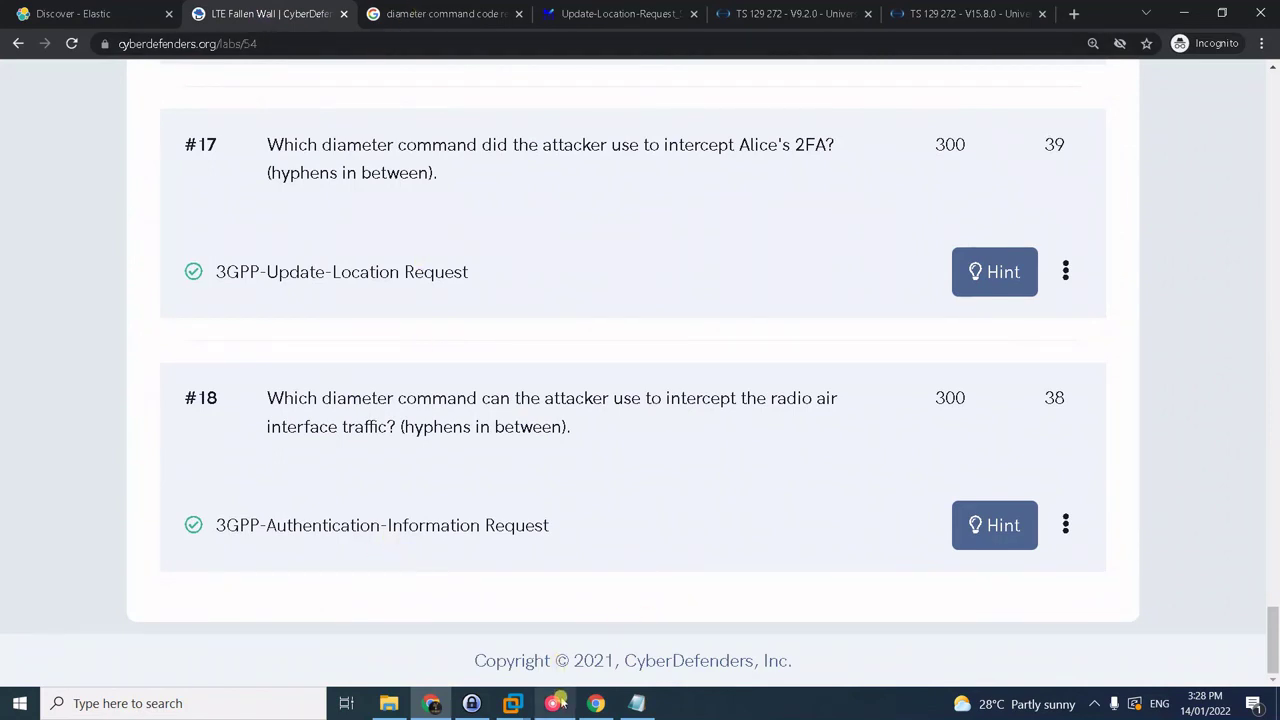
pyautogui.moveTo(561, 704)
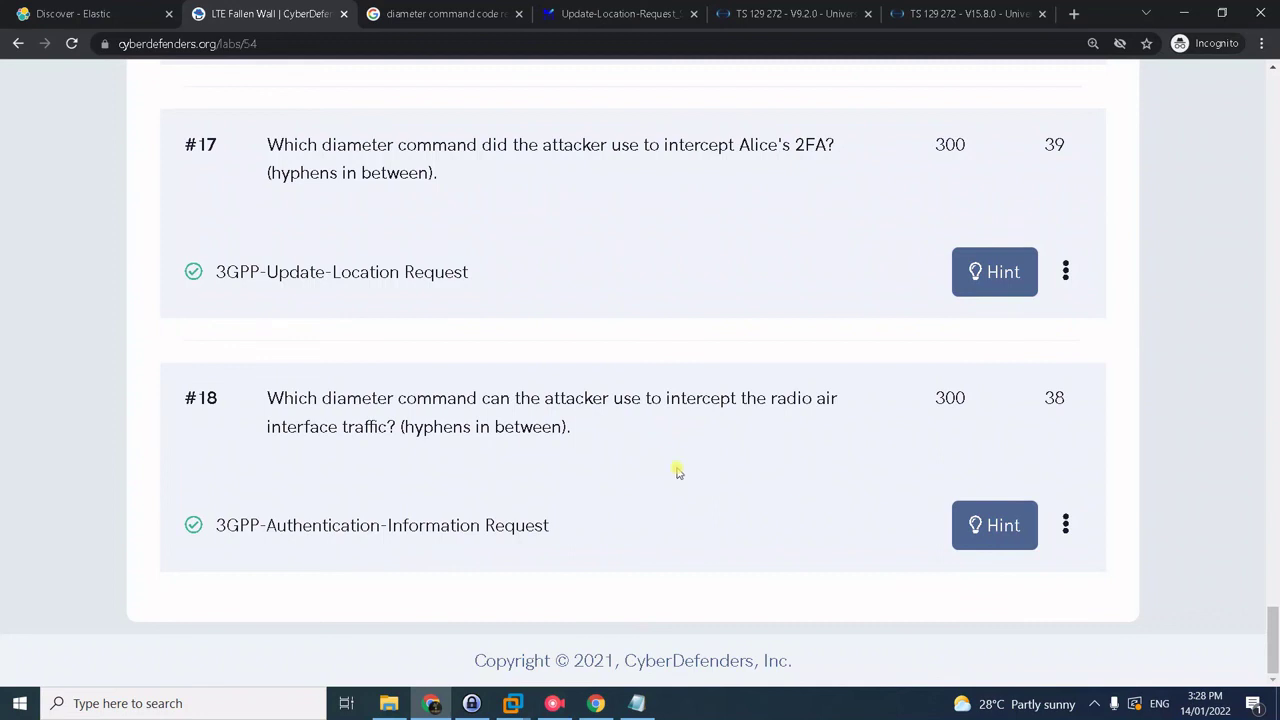
pyautogui.click(86, 12)
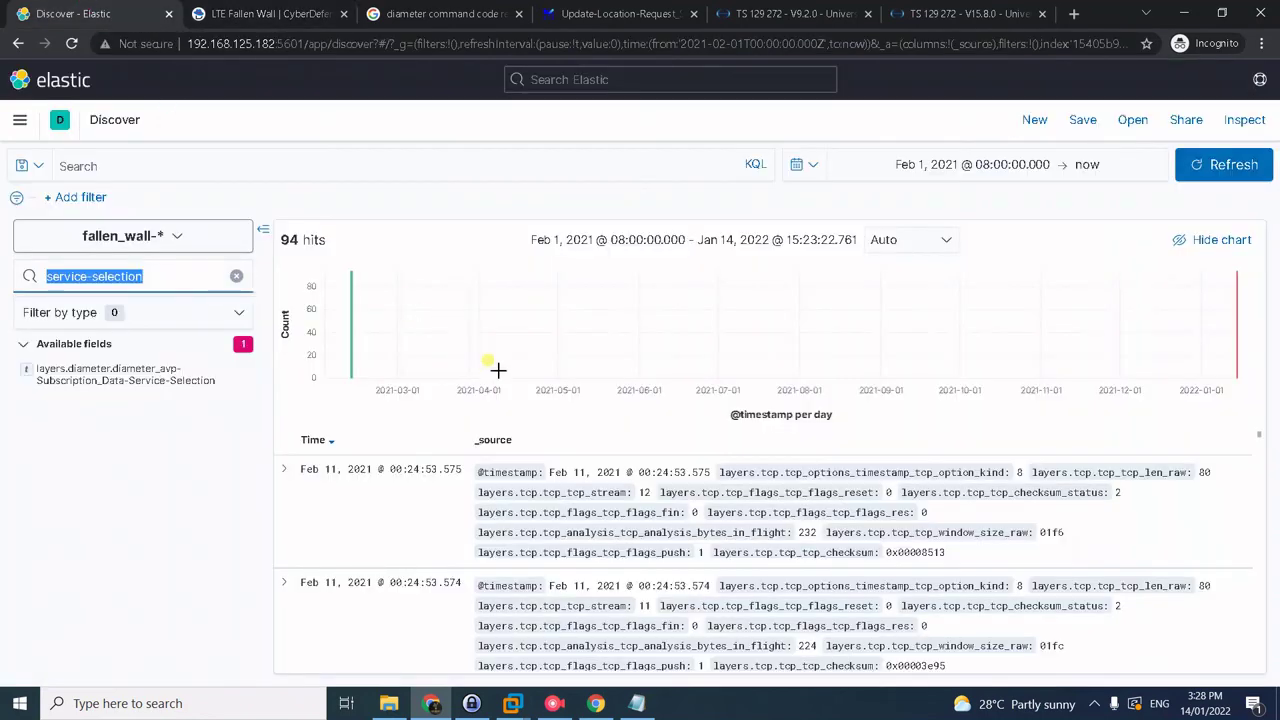
pyautogui.scroll(-2, 490, 440)
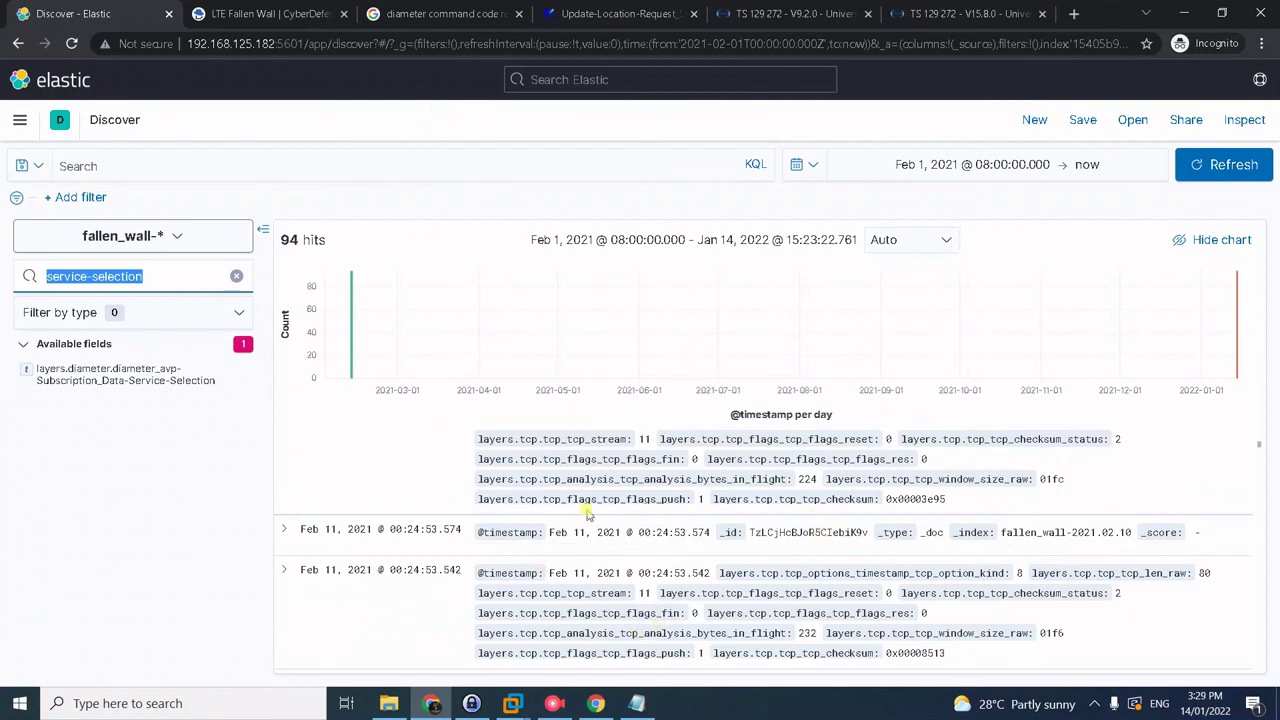
pyautogui.click(554, 703)
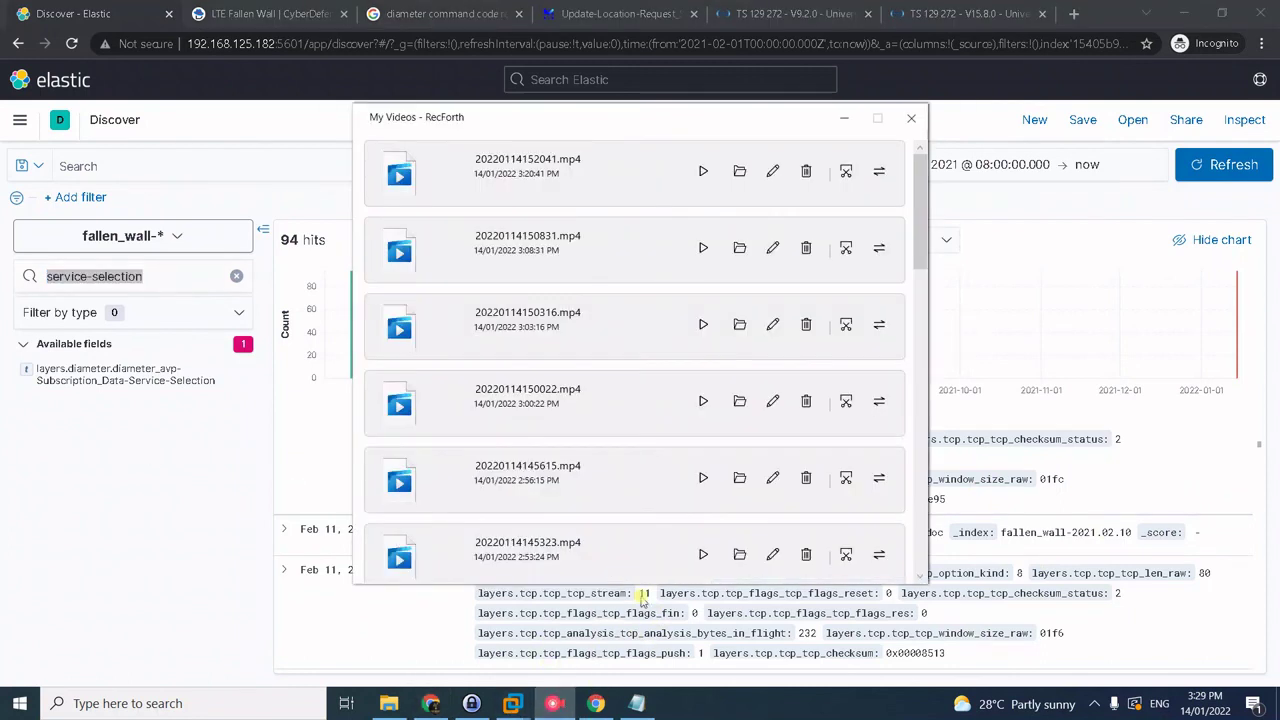
pyautogui.click(1166, 512)
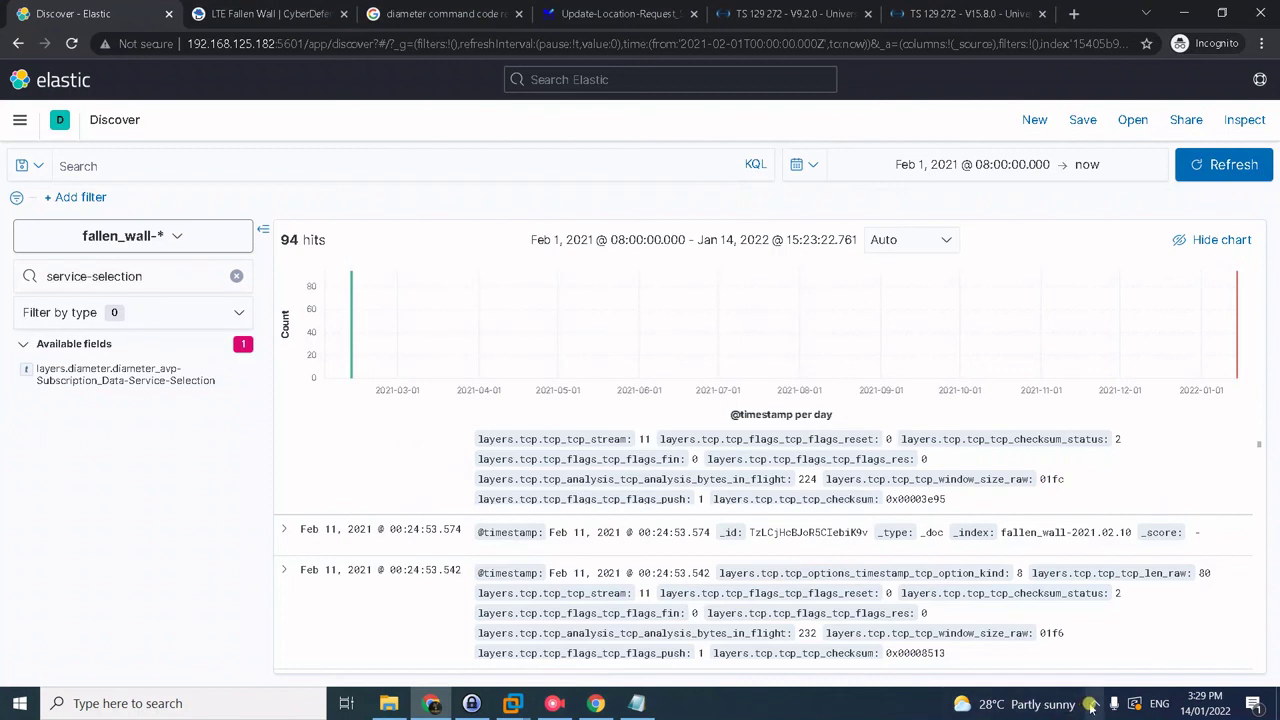
pyautogui.click(1094, 703)
pyautogui.click(1078, 670)
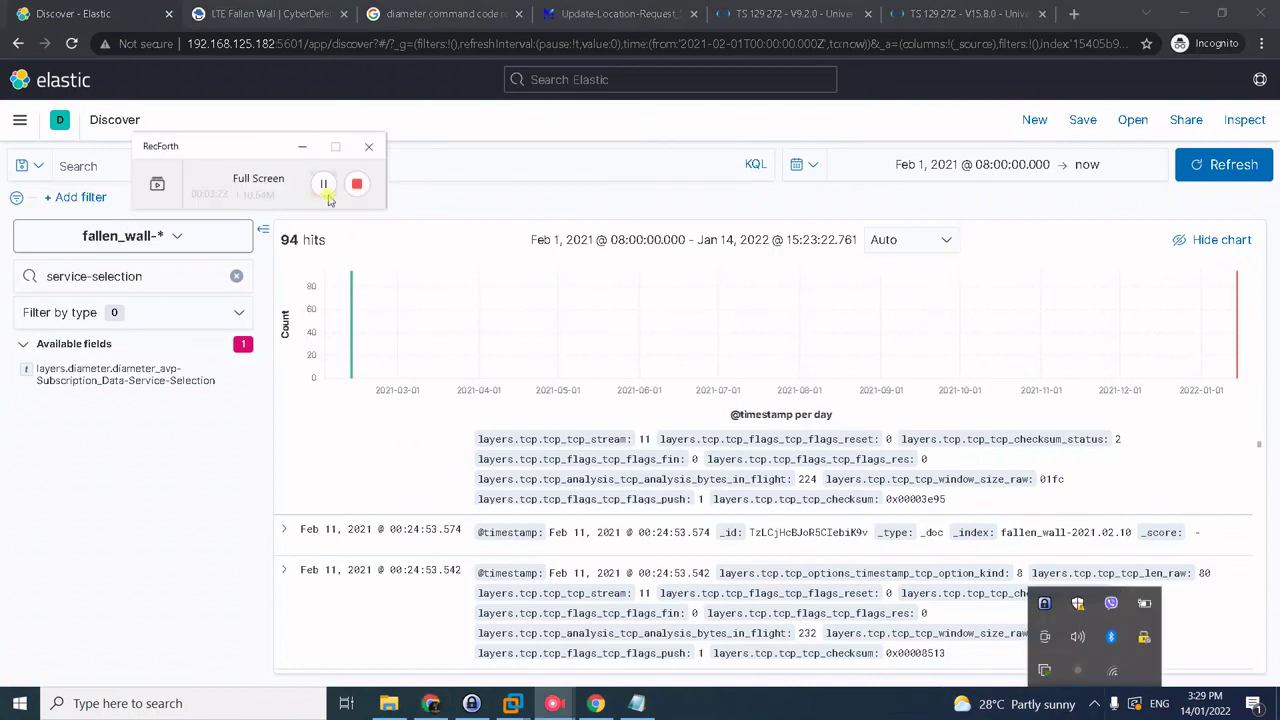